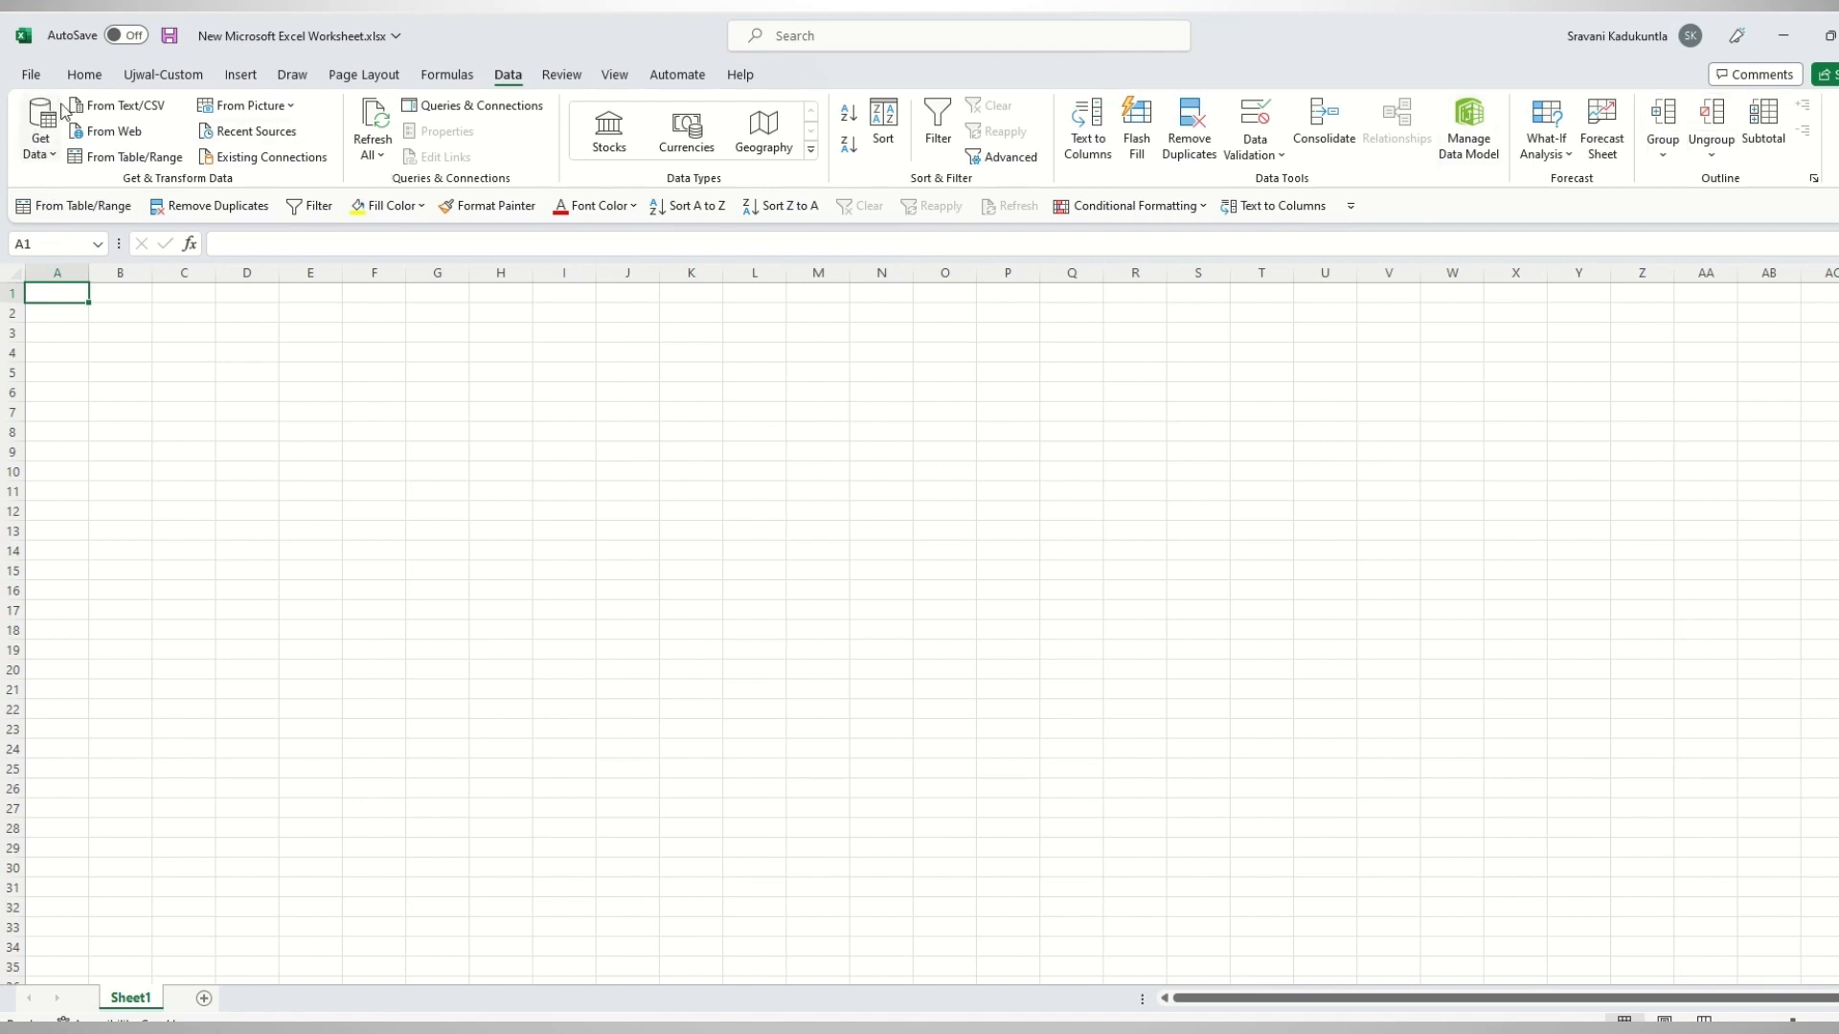
# Start a data import from the folder Fifa 2022 - Individual Matches, reusing its path from the clipboard history.
pyautogui.click(51, 157)
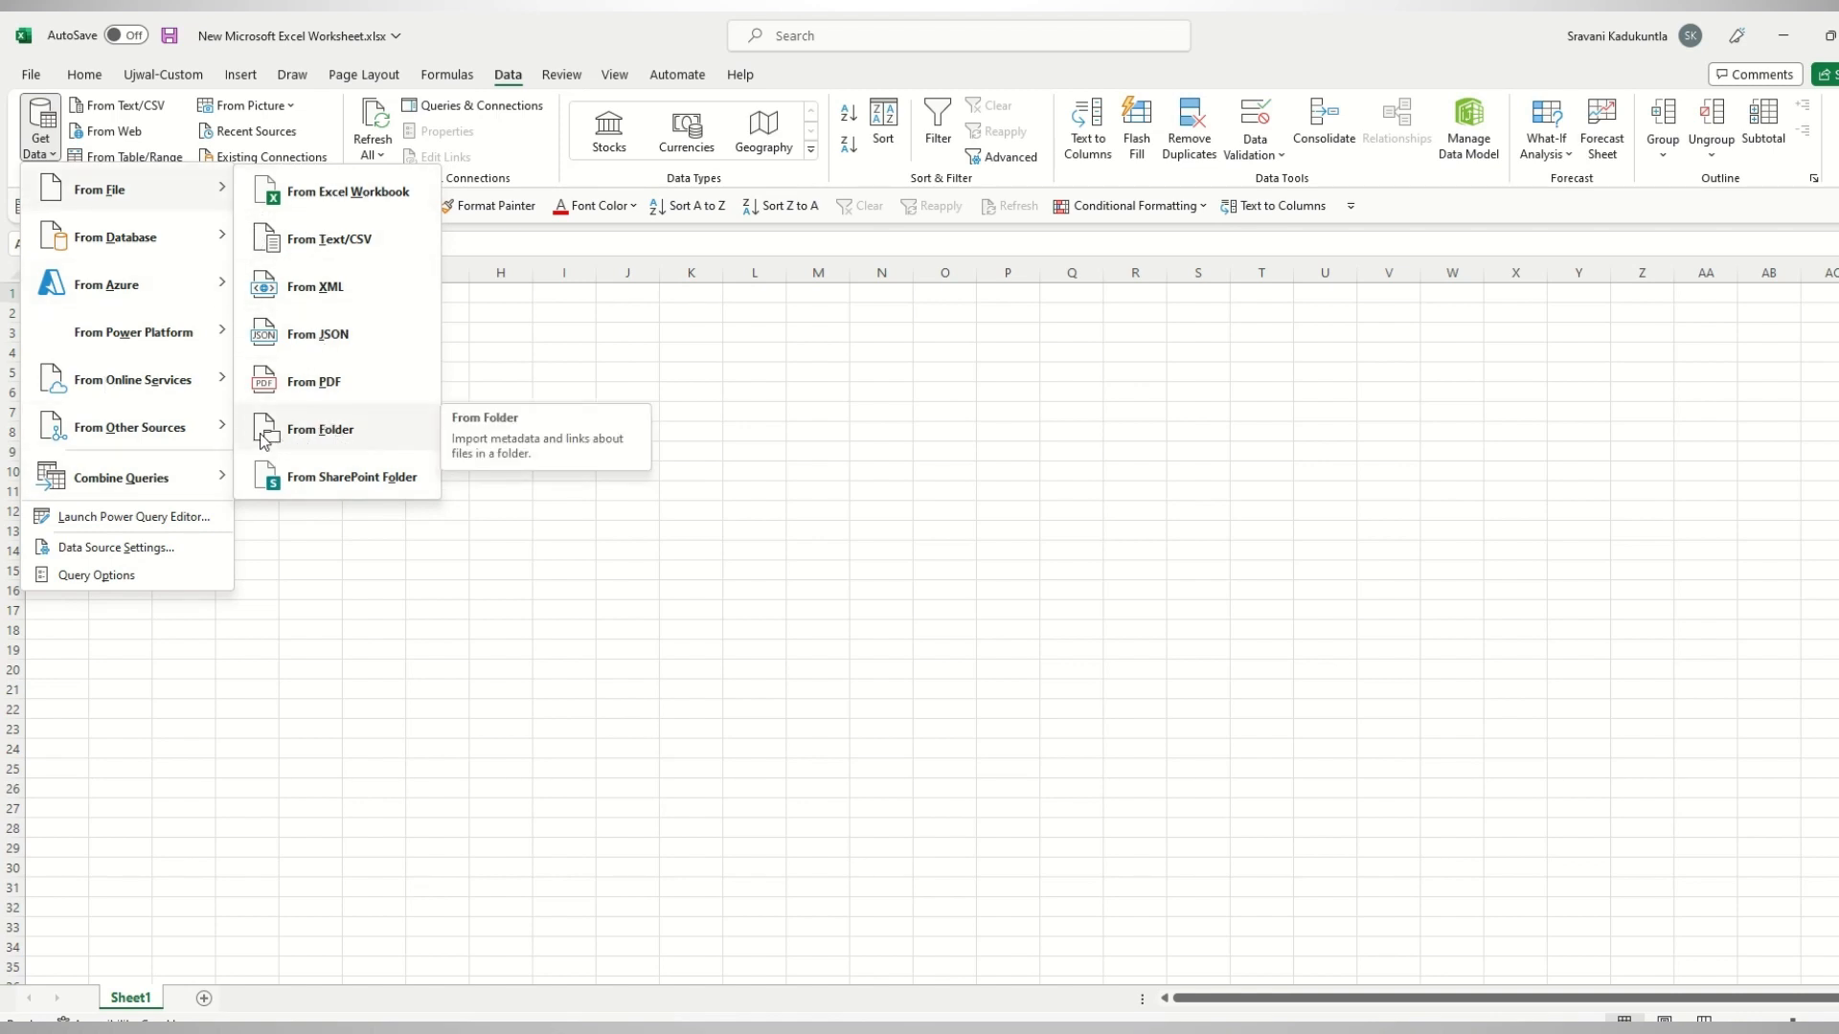
pyautogui.click(319, 432)
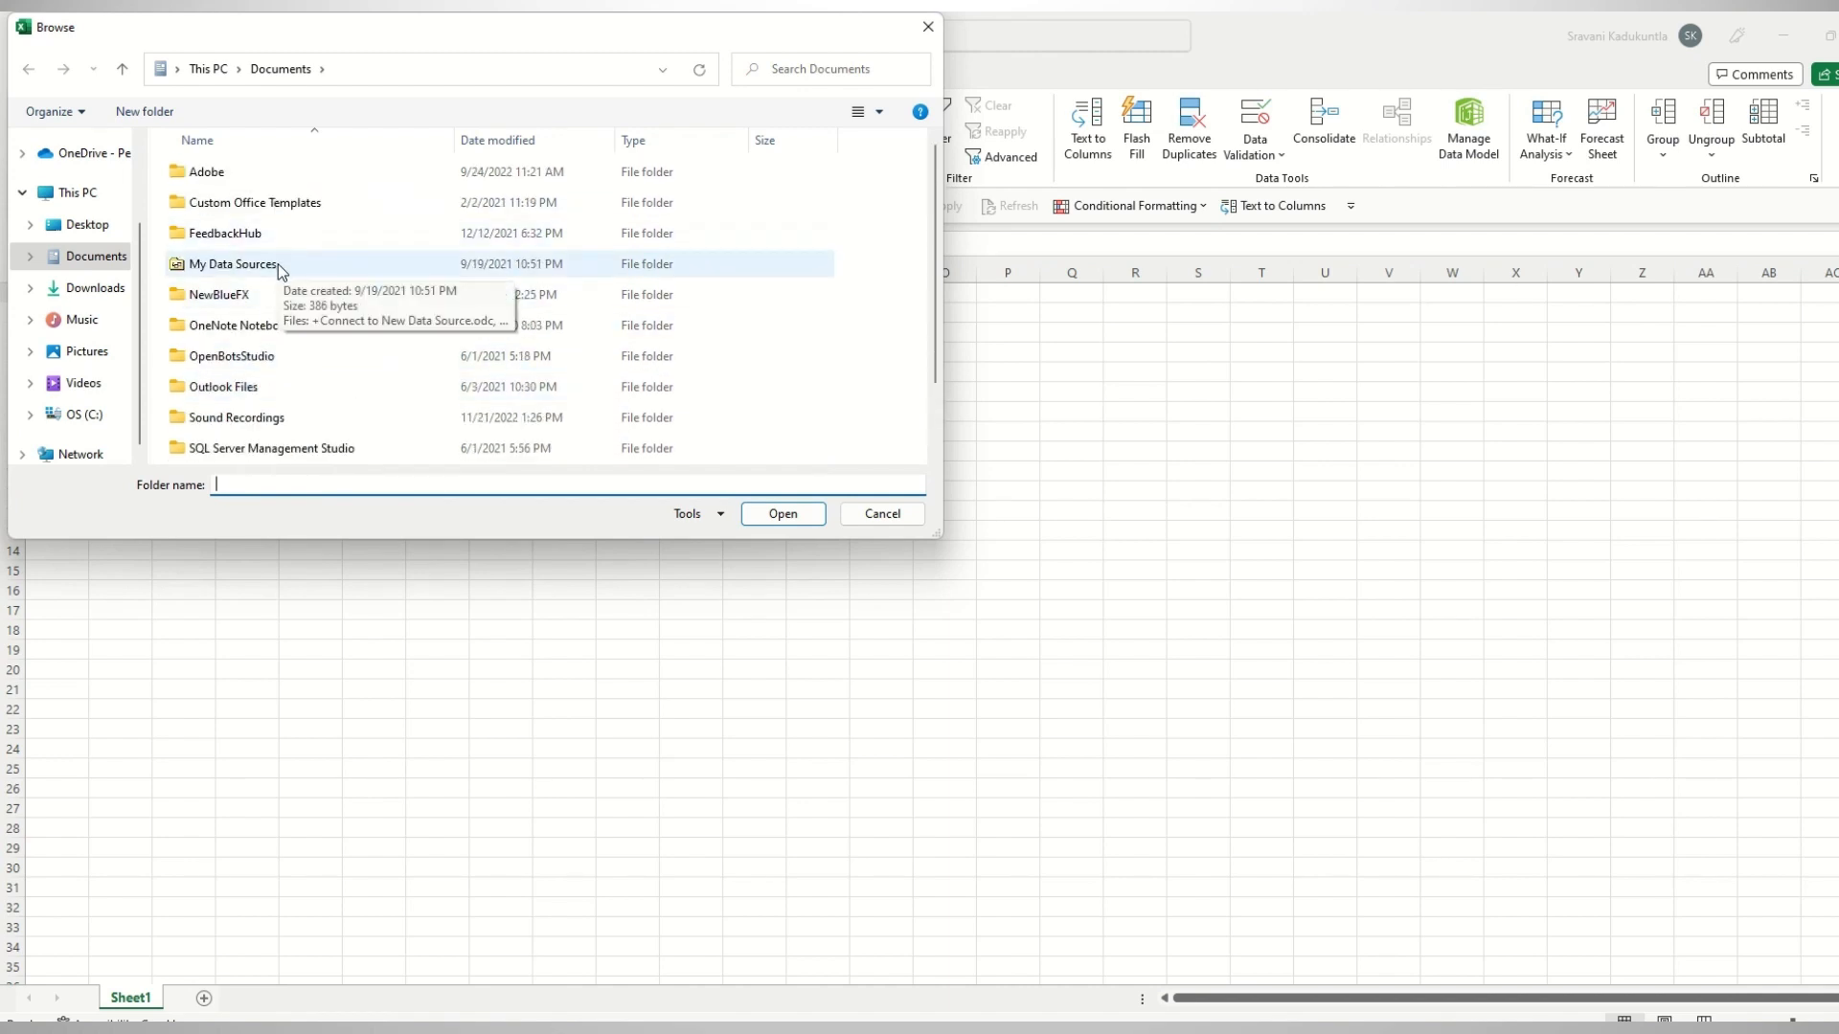
pyautogui.press('super+v')
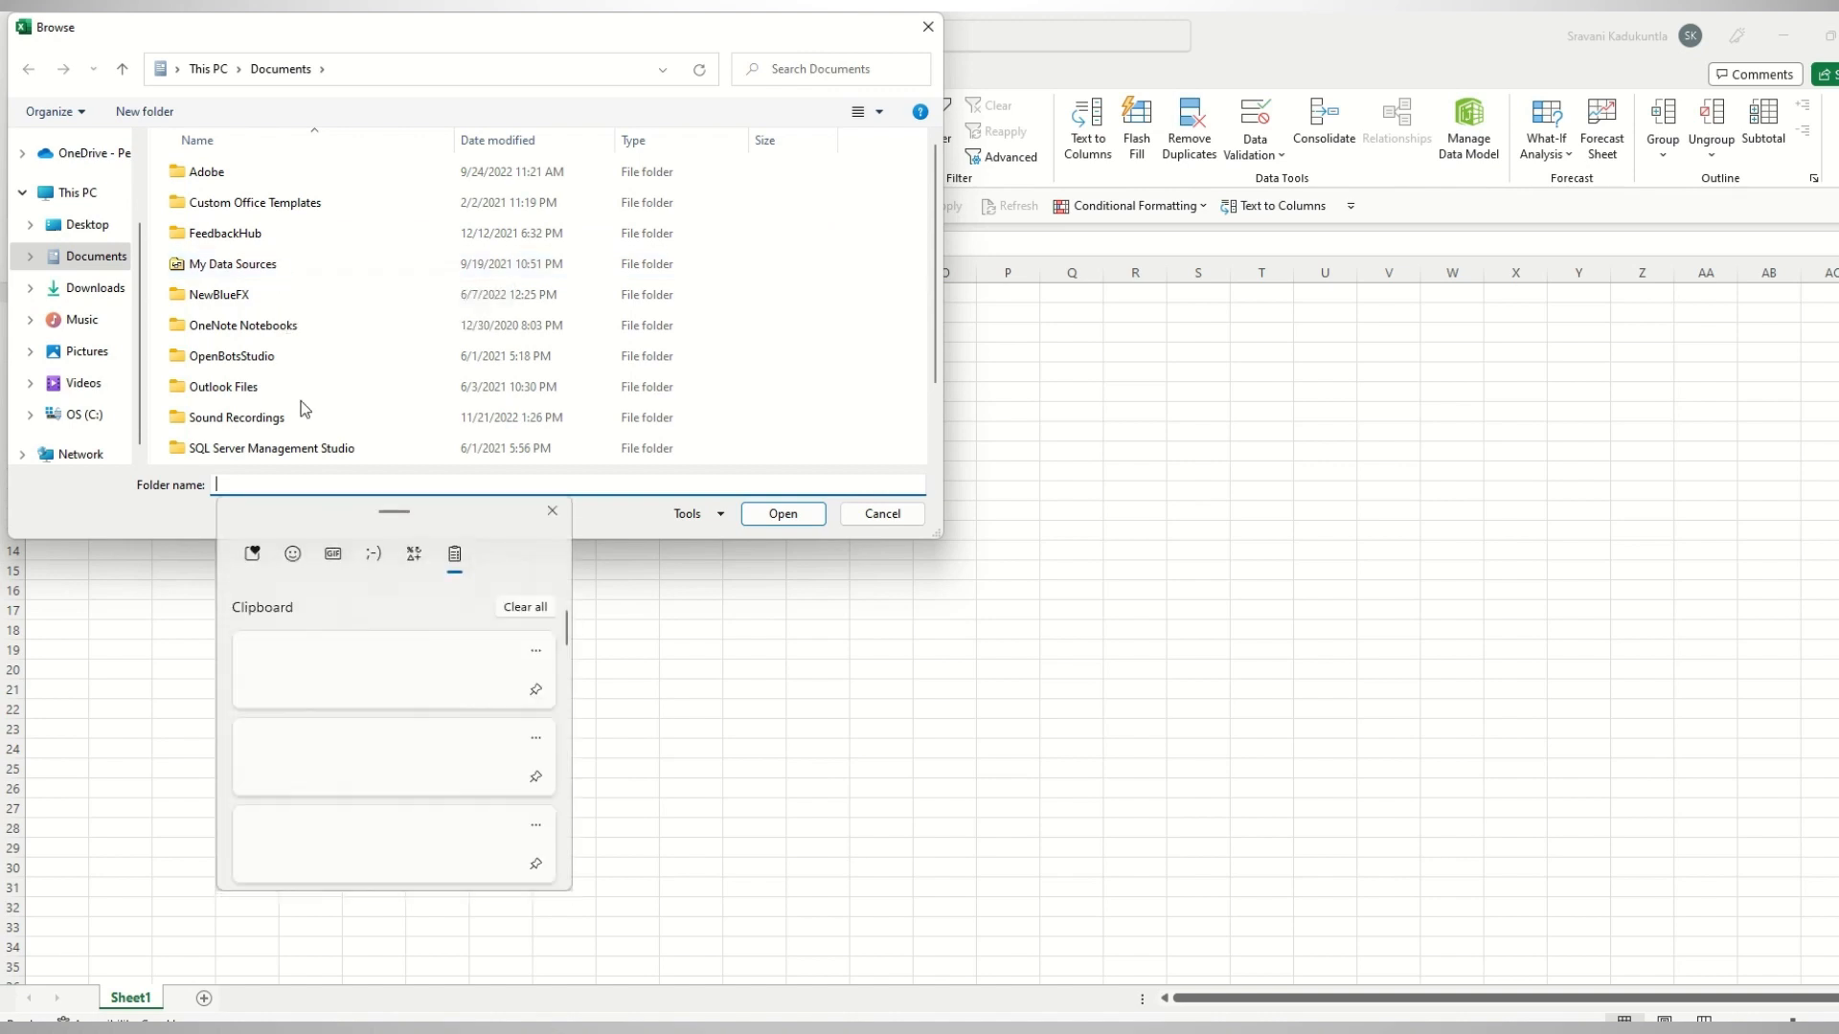
pyautogui.scroll(-3, 329, 738)
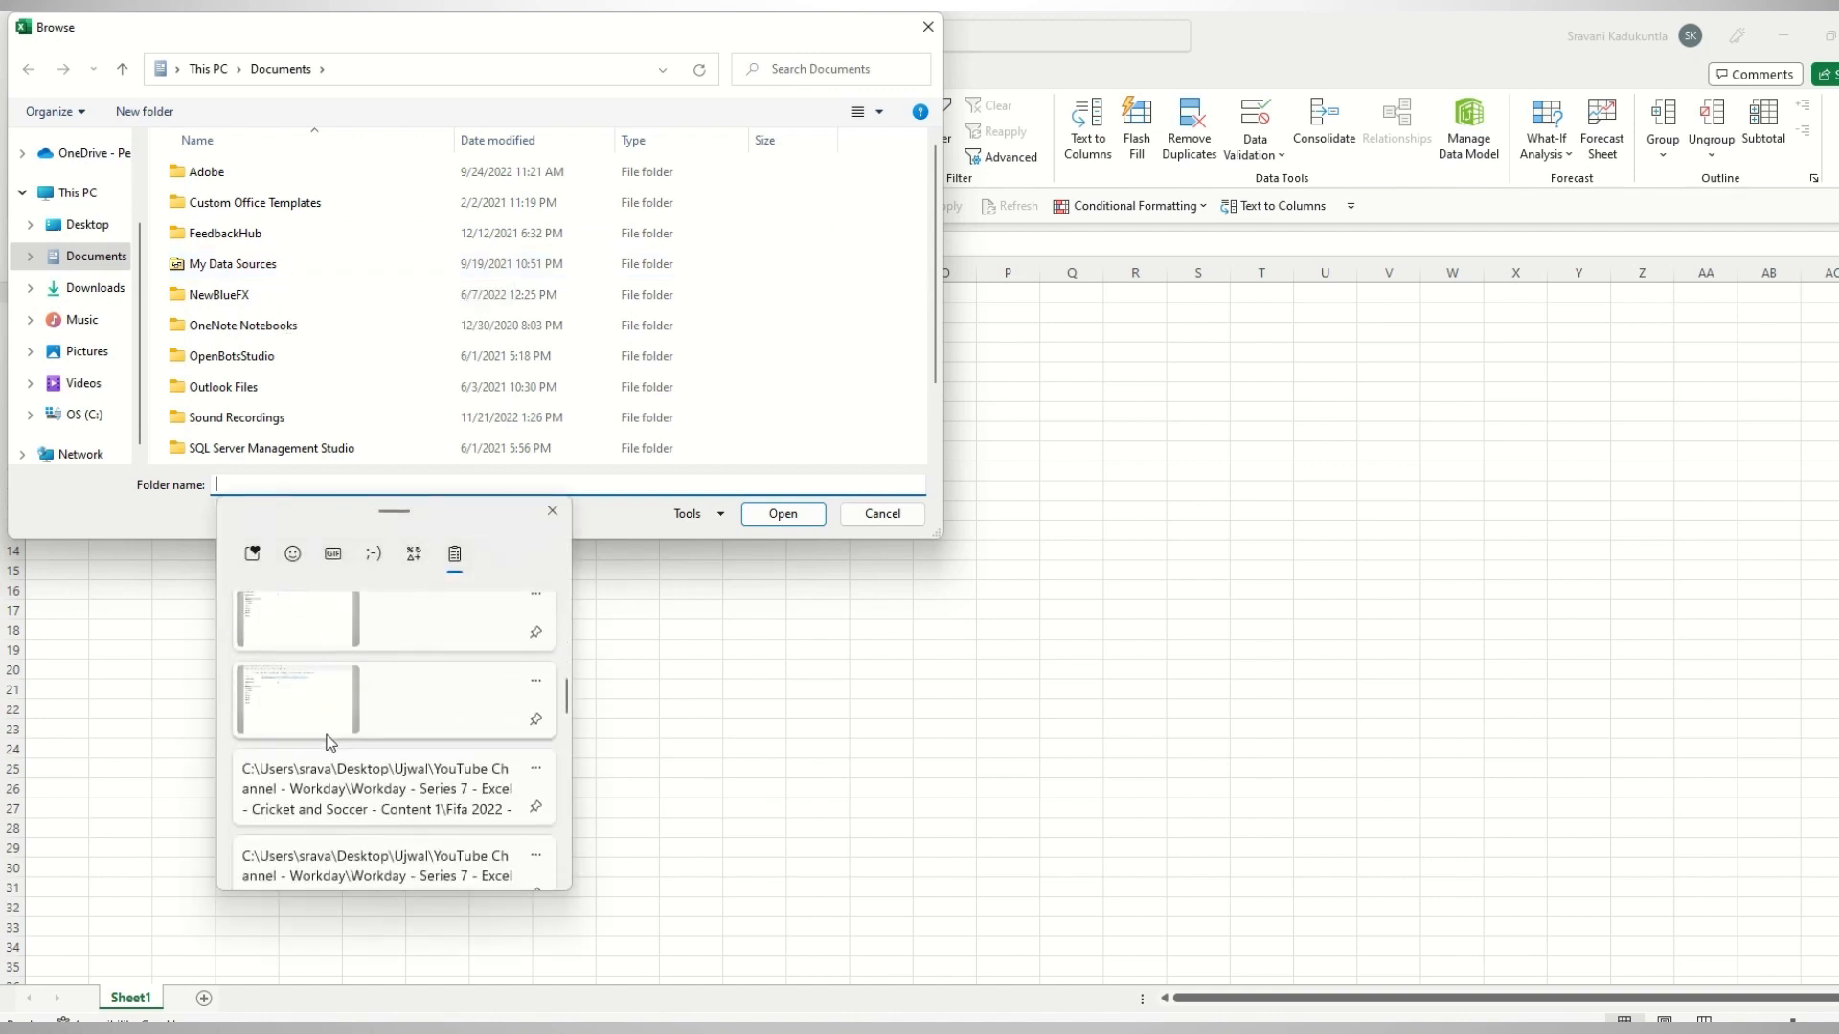
pyautogui.click(328, 757)
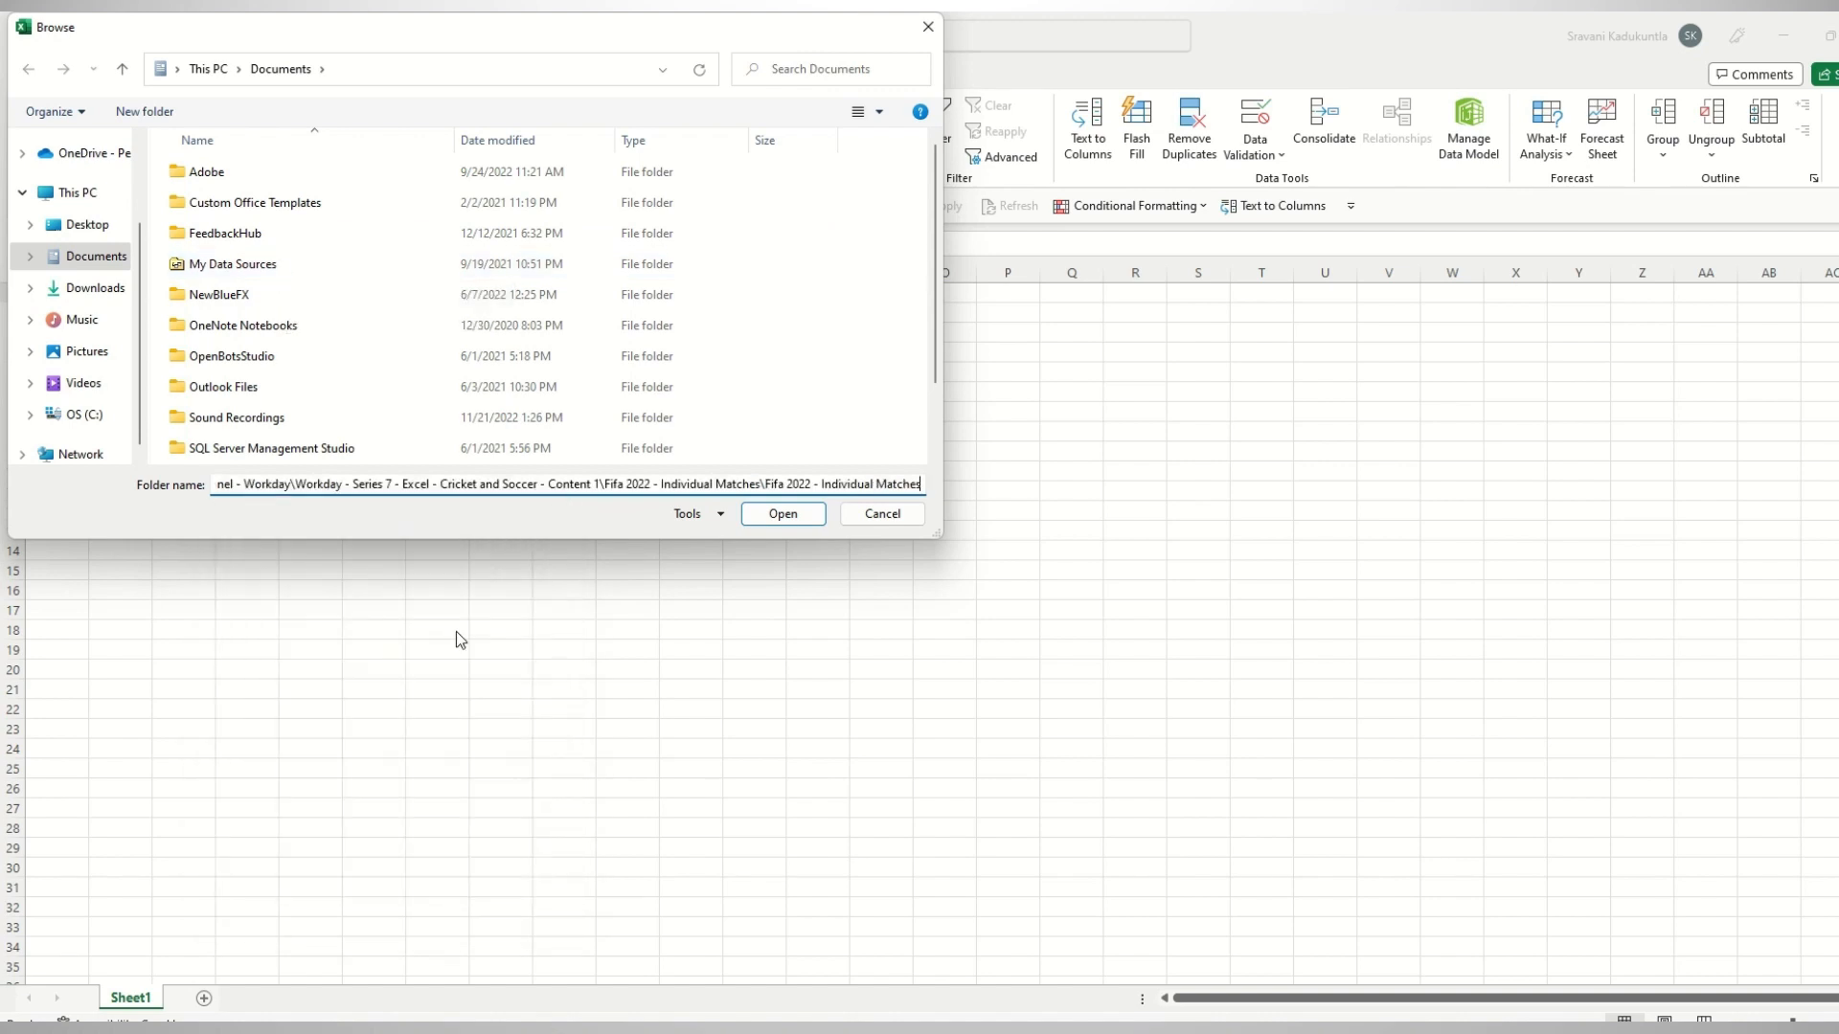
pyautogui.click(782, 514)
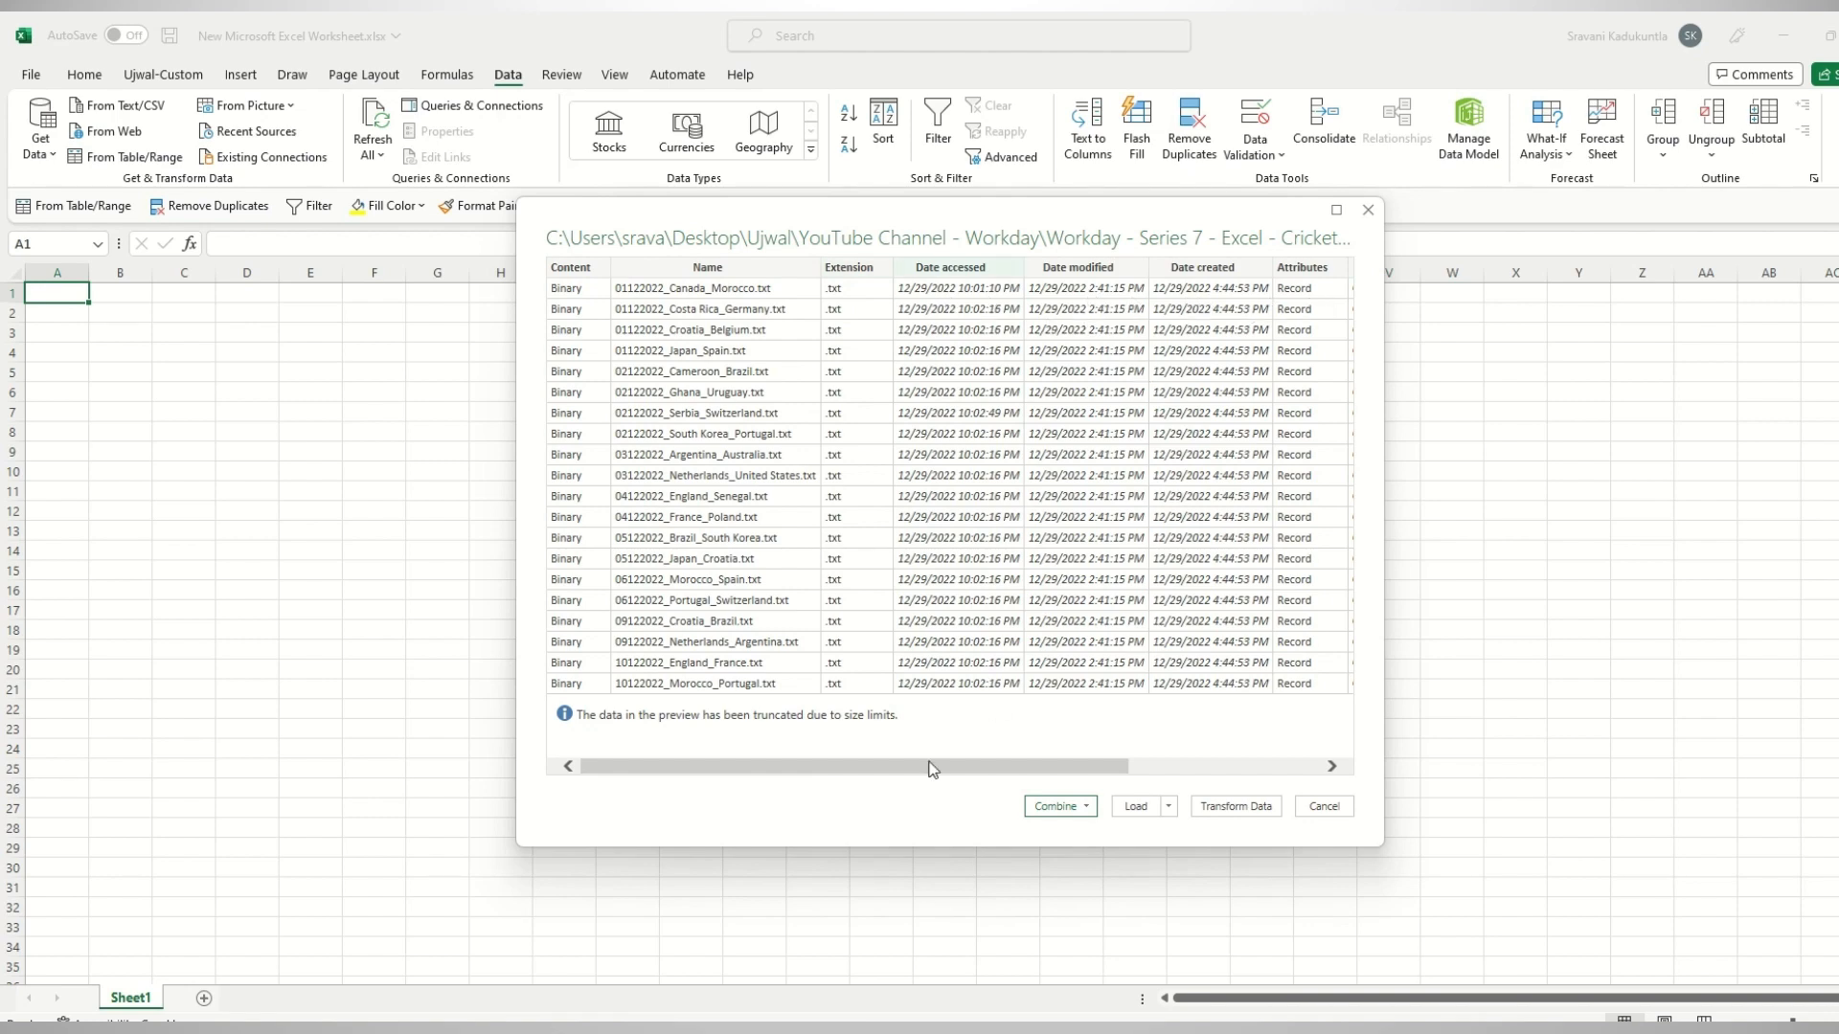
# Open the folder's list of match files for transformation in the Power Query Editor.
pyautogui.moveTo(937, 767)
pyautogui.mouseDown()
pyautogui.moveTo(1191, 762)
pyautogui.moveTo(927, 752)
pyautogui.mouseUp()
pyautogui.click(1236, 812)
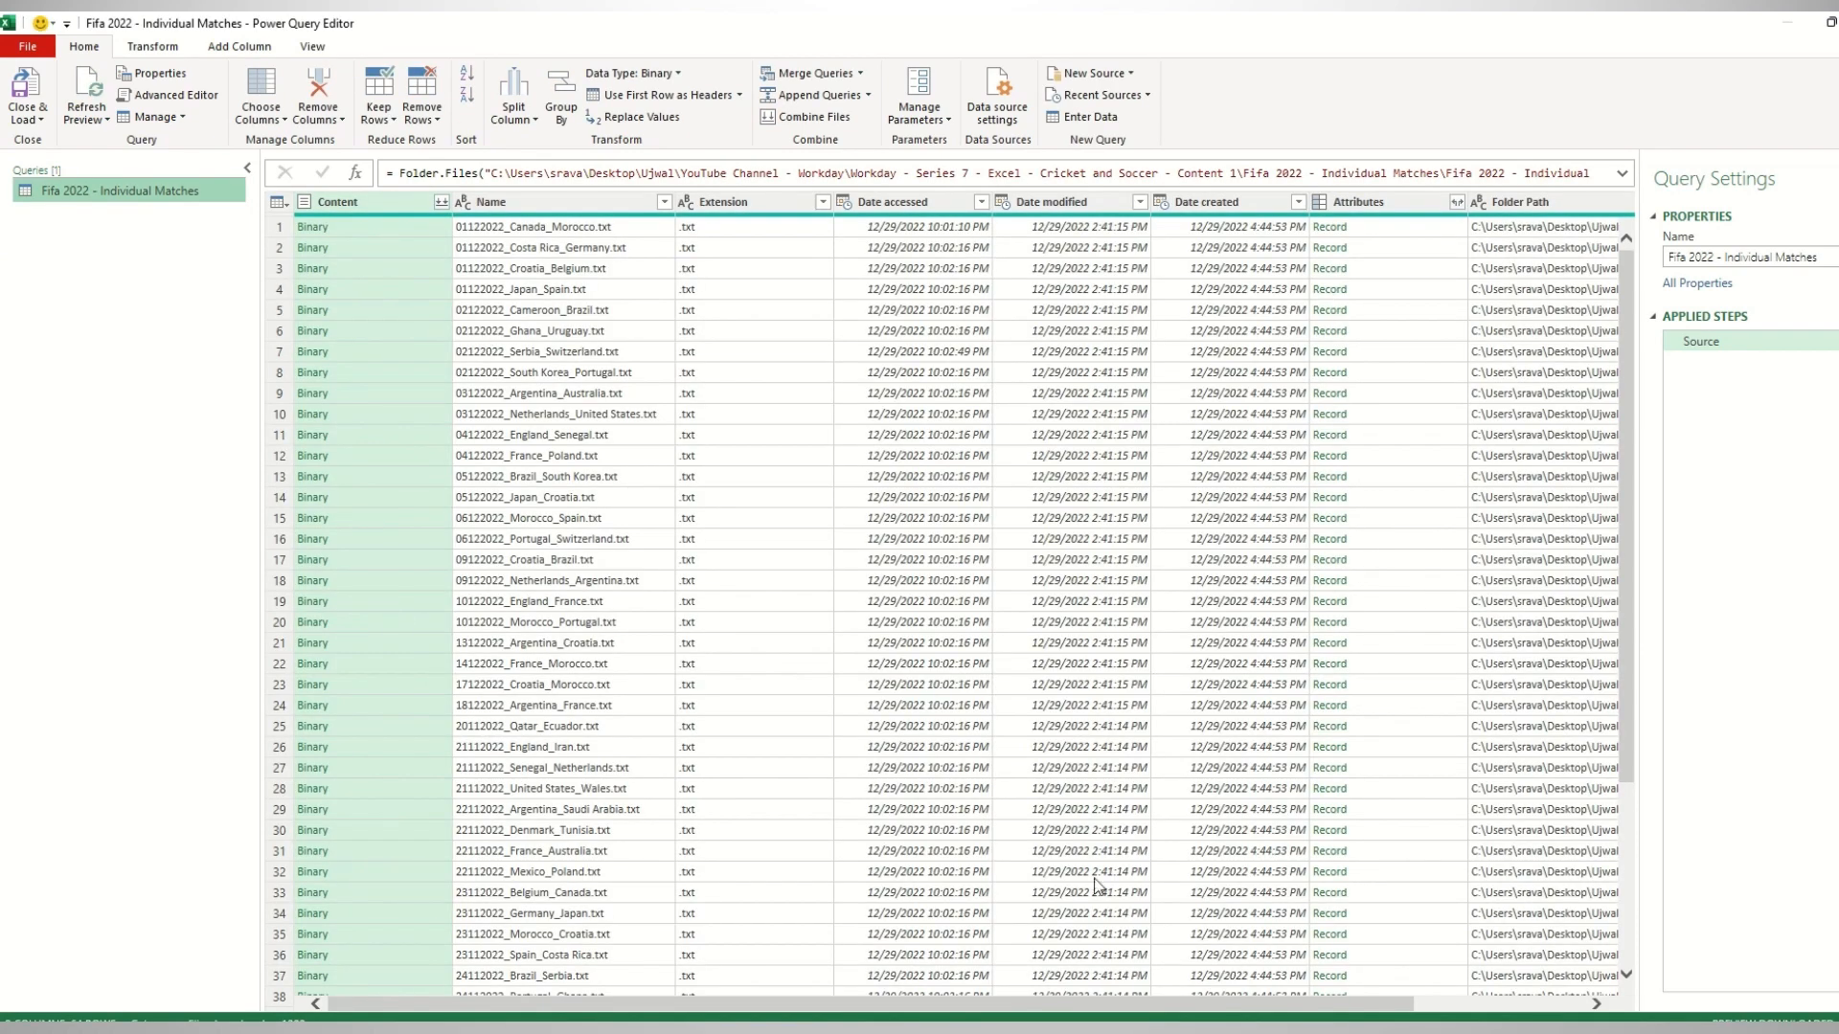
pyautogui.moveTo(897, 1003); pyautogui.dragTo(840, 1001)
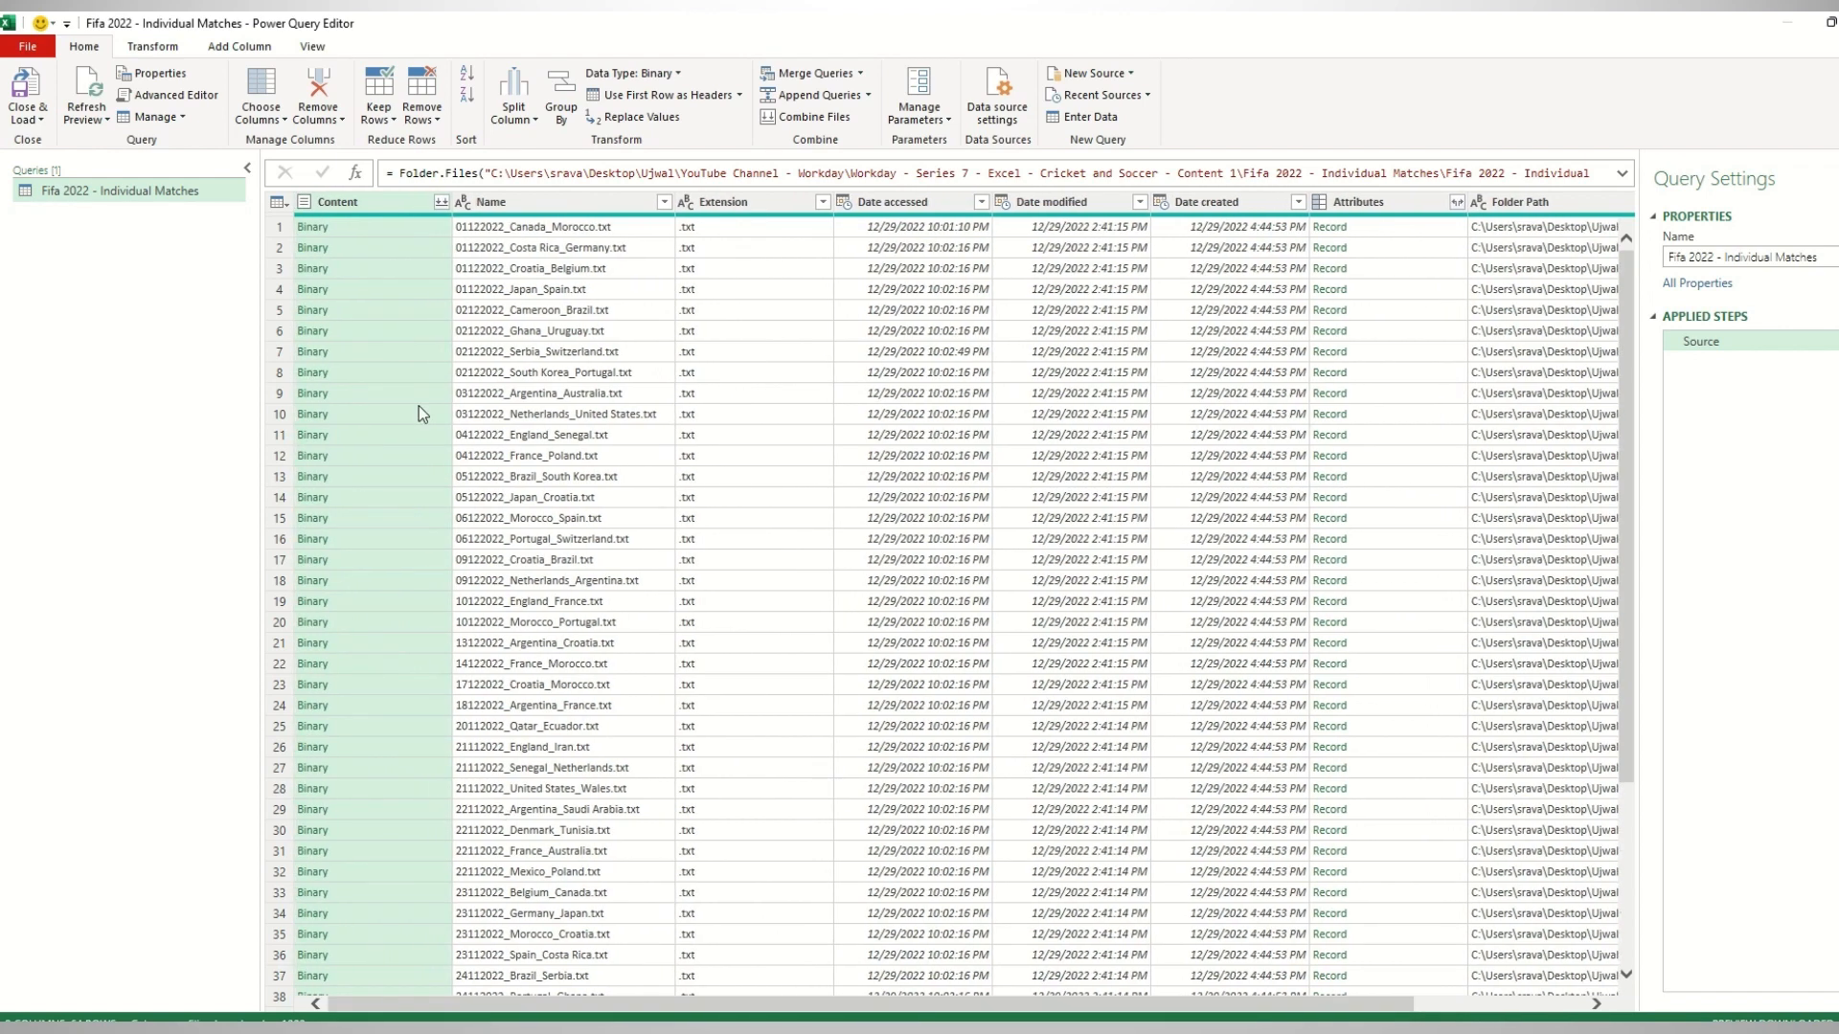
# Combine the files in the Content column, using 02122022_Cameroon_Brazil.txt as the sample file and Comma as the delimiter.
pyautogui.click(440, 206)
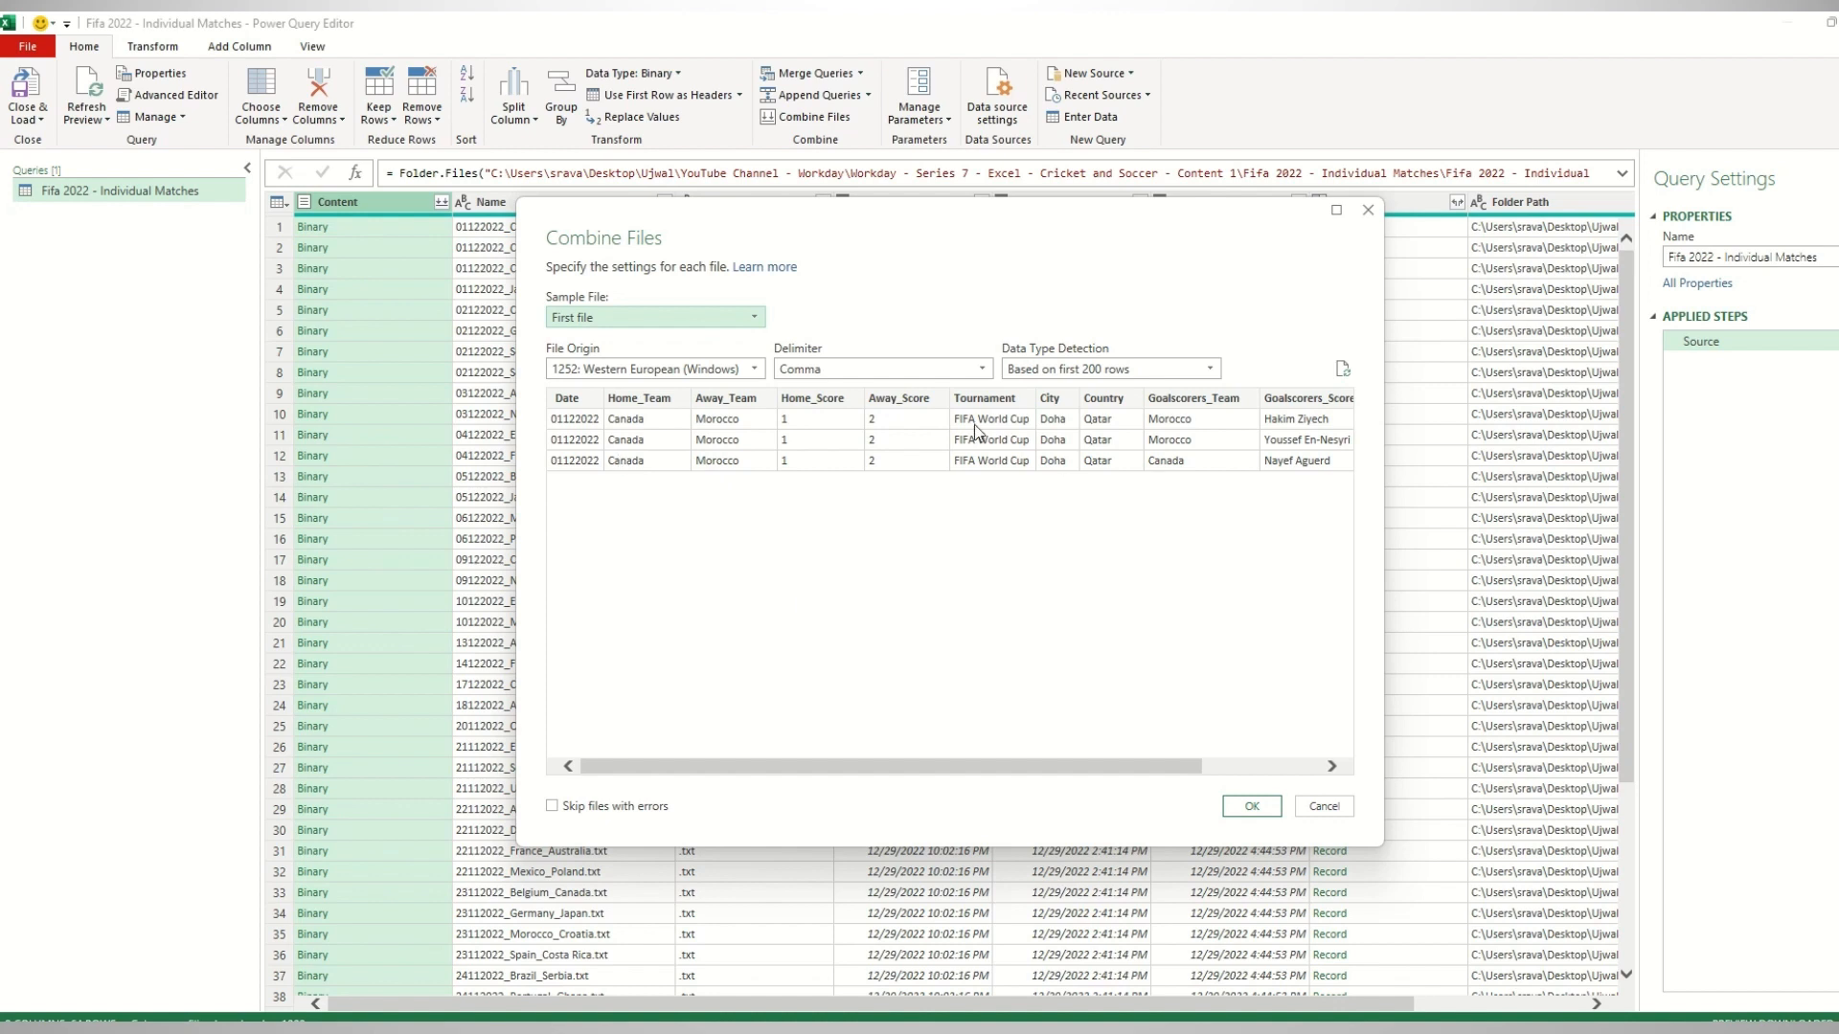
pyautogui.click(940, 369)
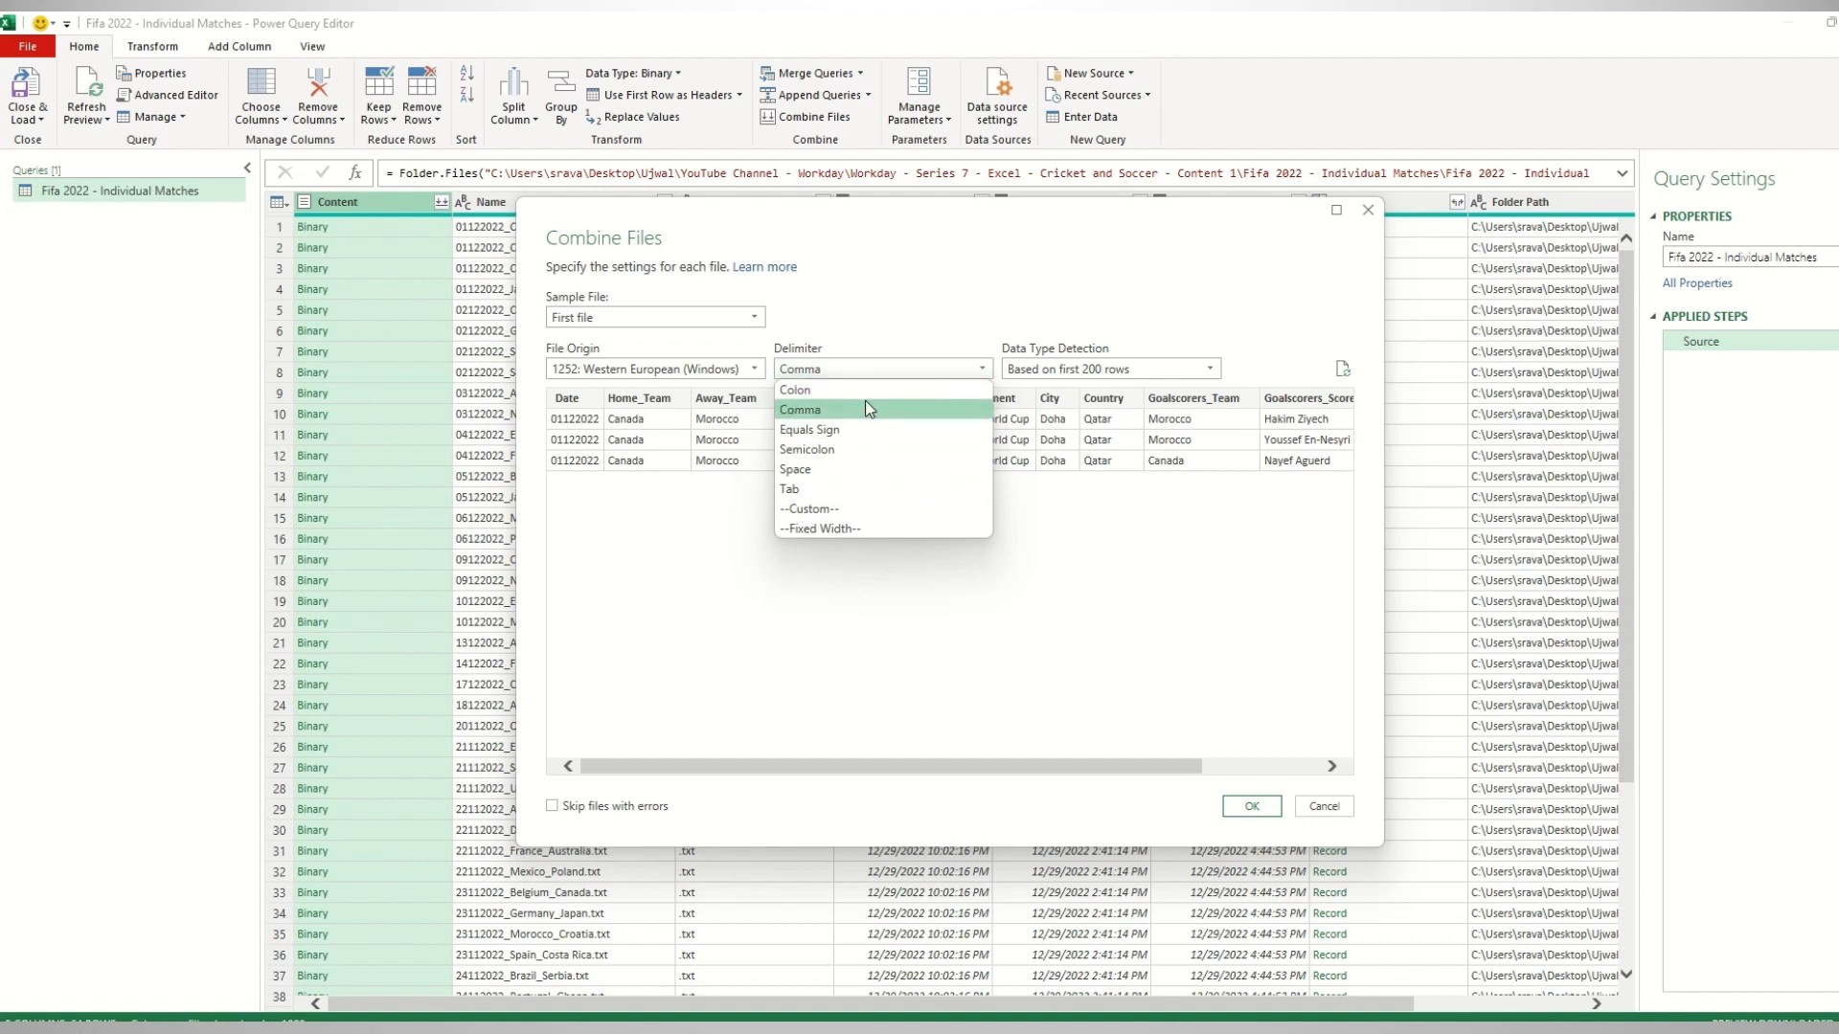
pyautogui.click(913, 317)
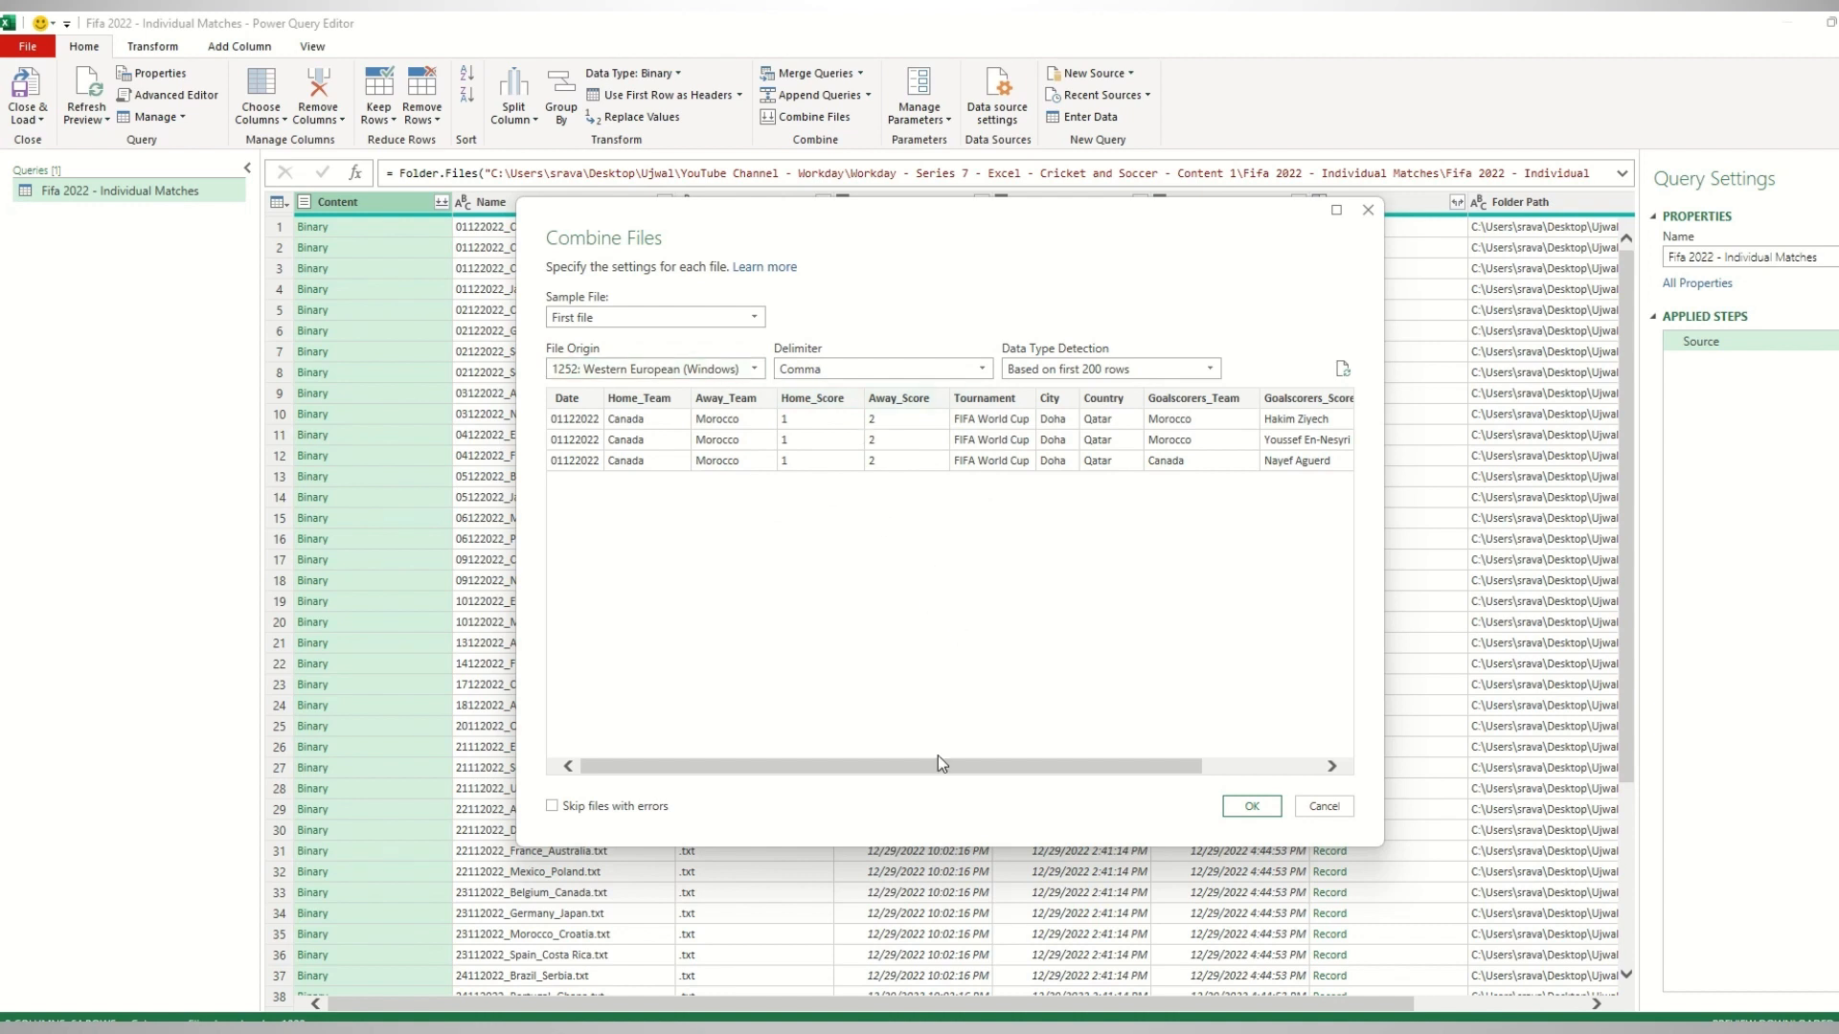
pyautogui.moveTo(939, 763); pyautogui.dragTo(791, 795)
pyautogui.moveTo(1025, 766); pyautogui.dragTo(1134, 774)
pyautogui.click(691, 318)
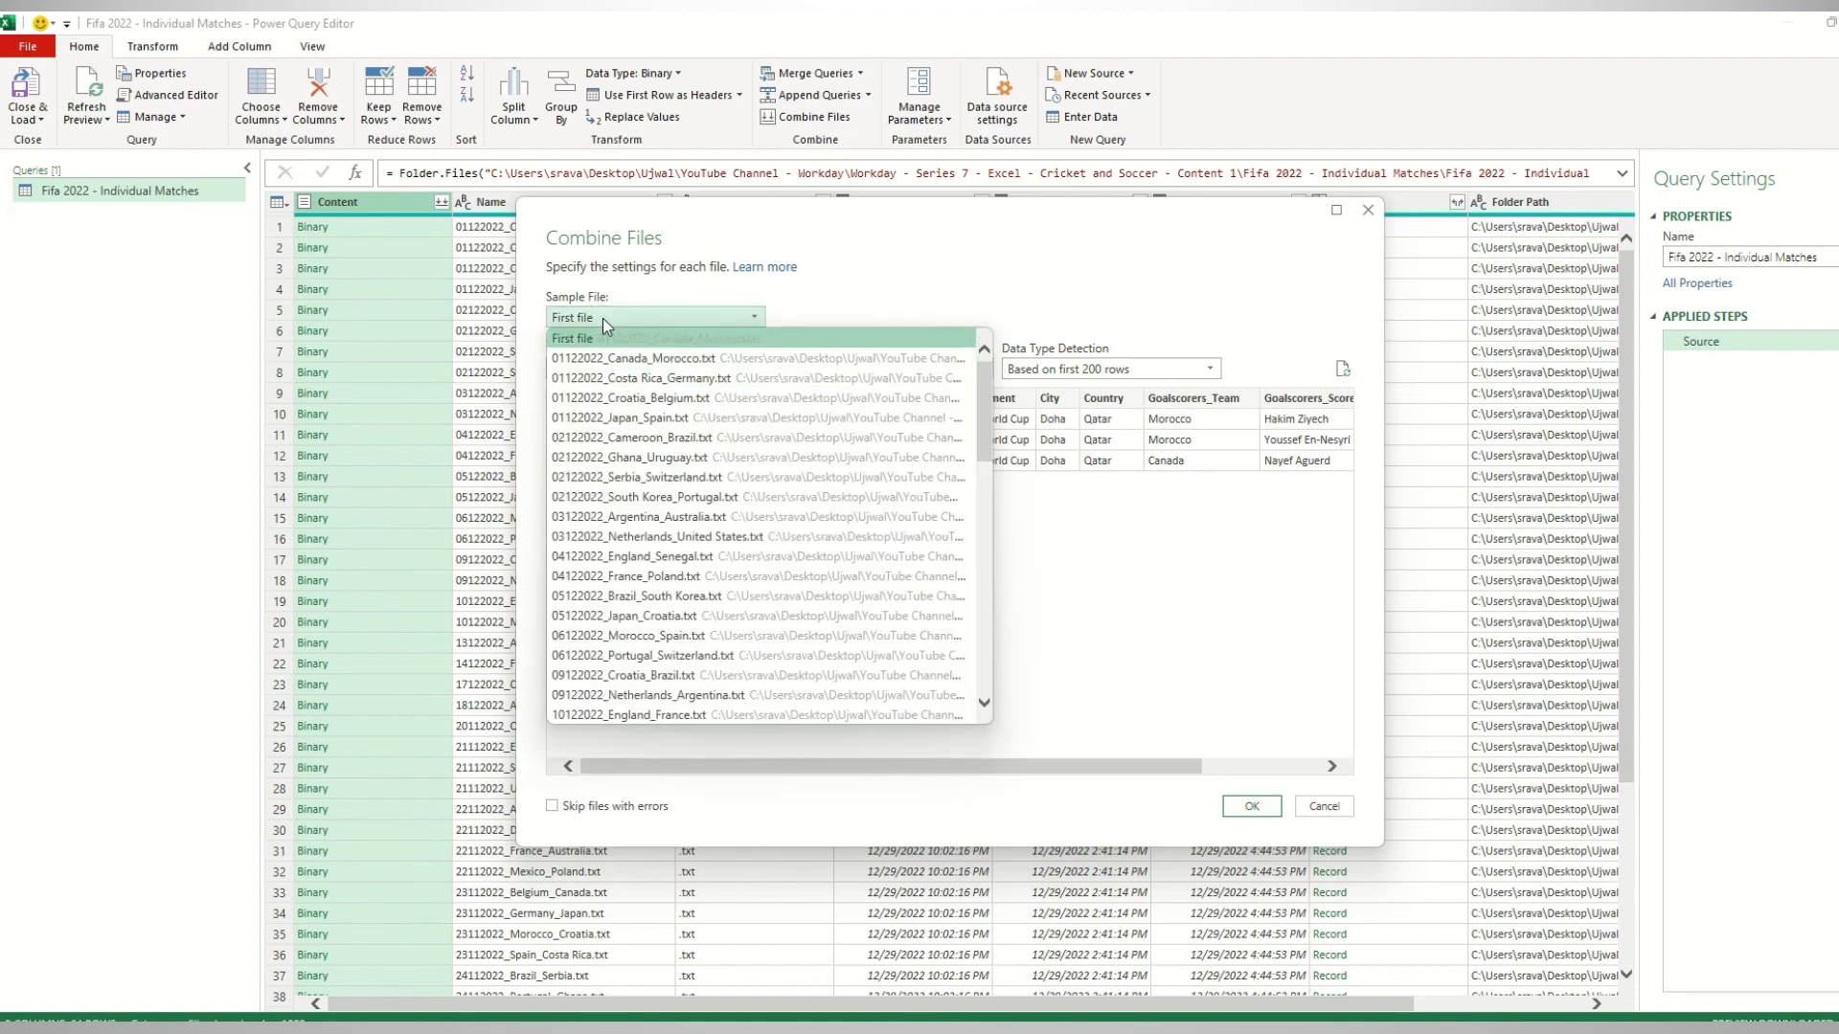
pyautogui.click(646, 438)
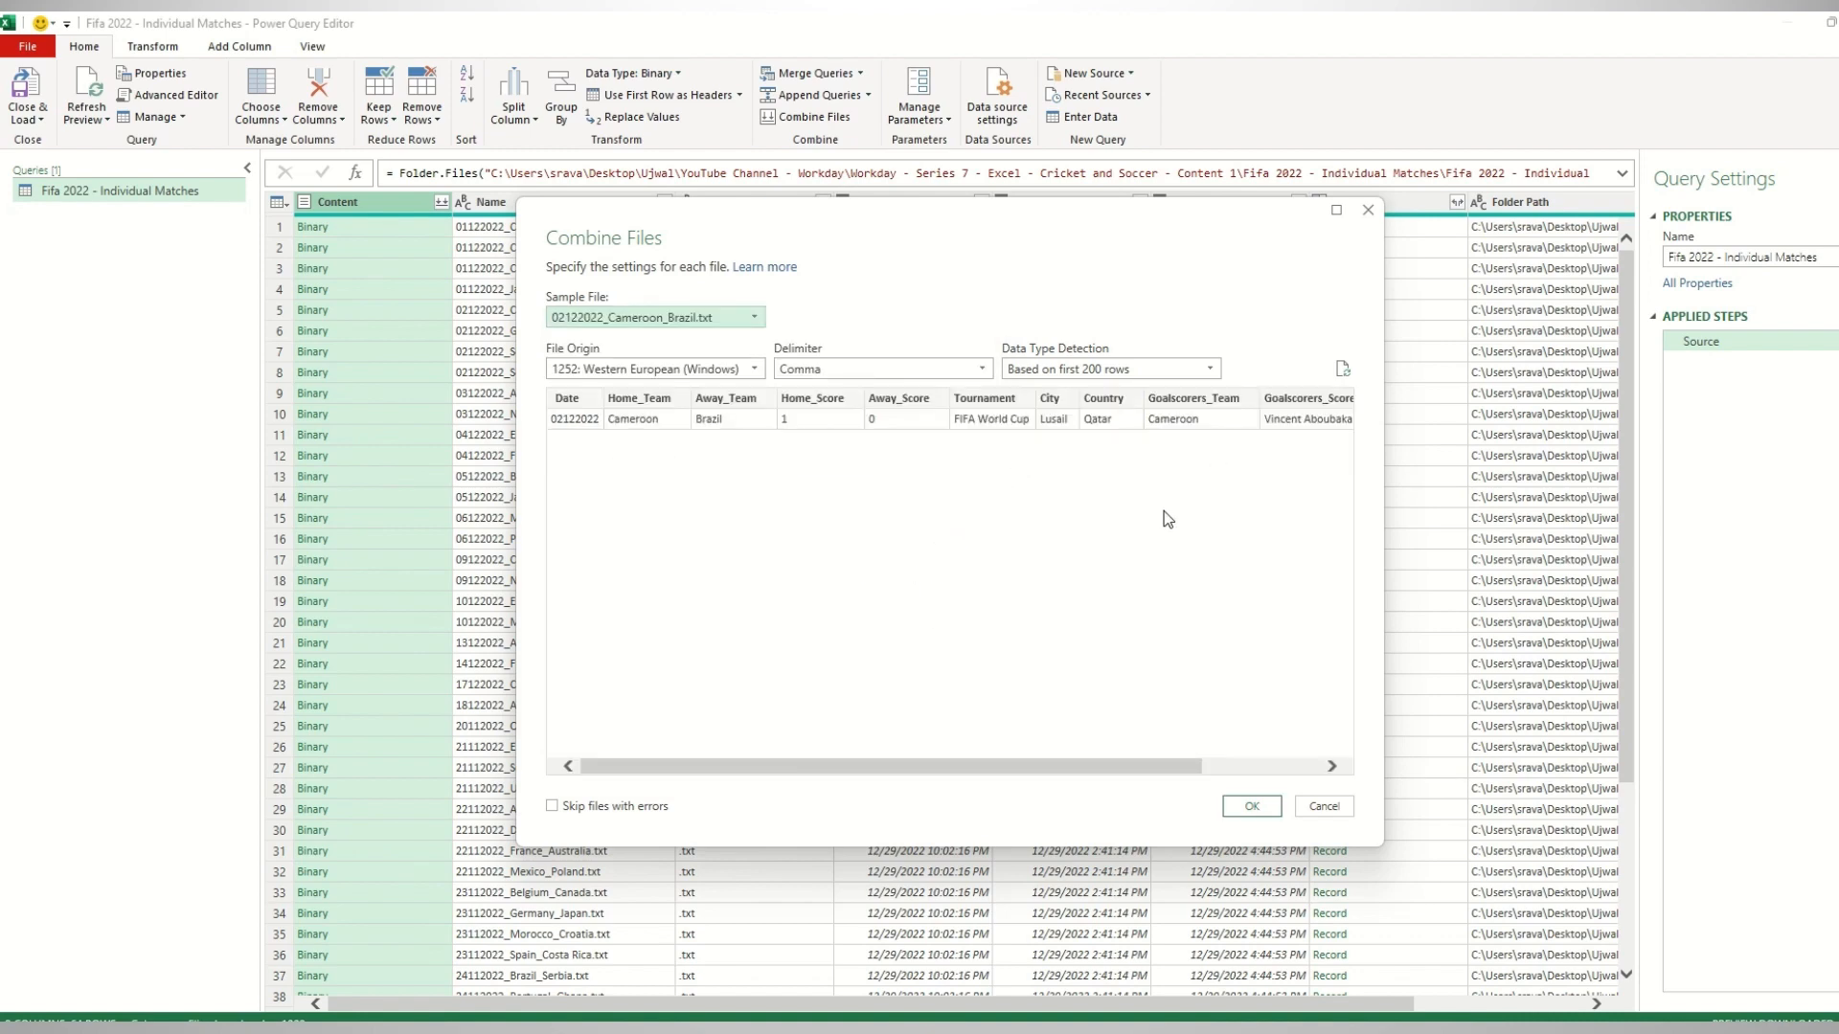
pyautogui.click(1252, 808)
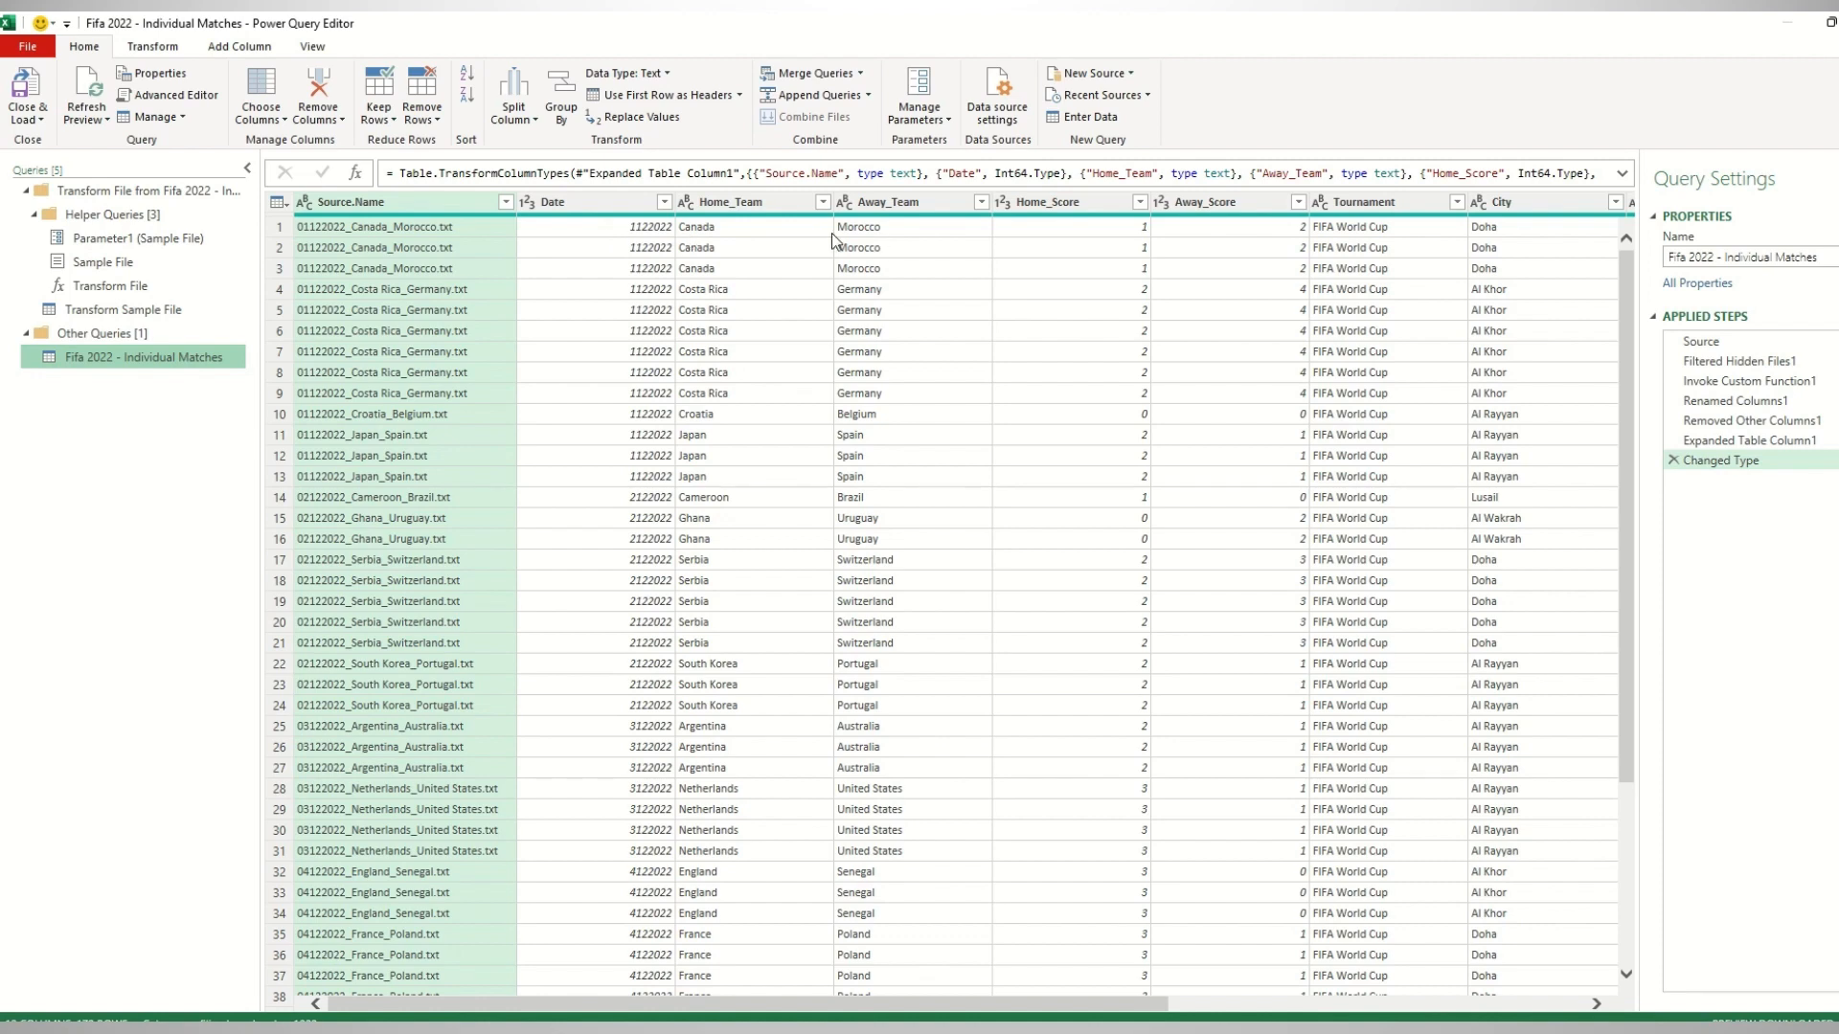
# Examine the combined match table's rows, its header options, and its columns through to goalscorer team, scorer and minute.
pyautogui.scroll(-5, 772, 446)
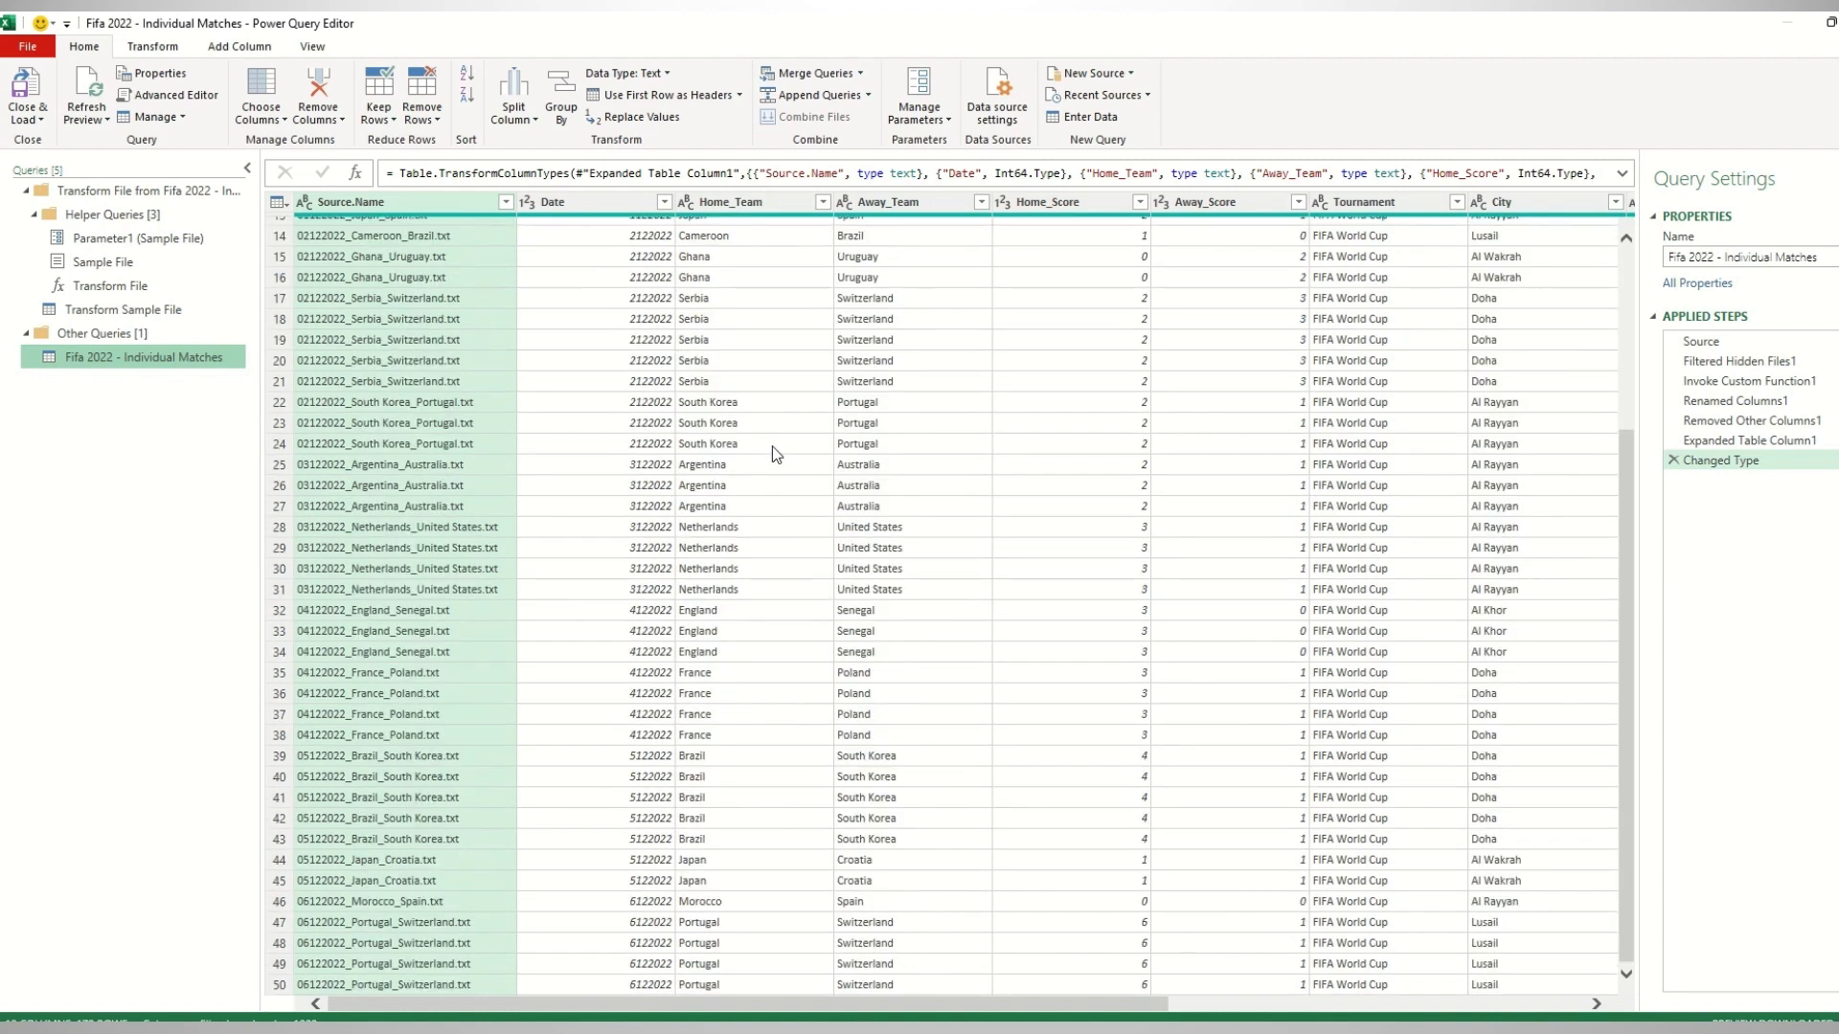
pyautogui.scroll(5, 772, 446)
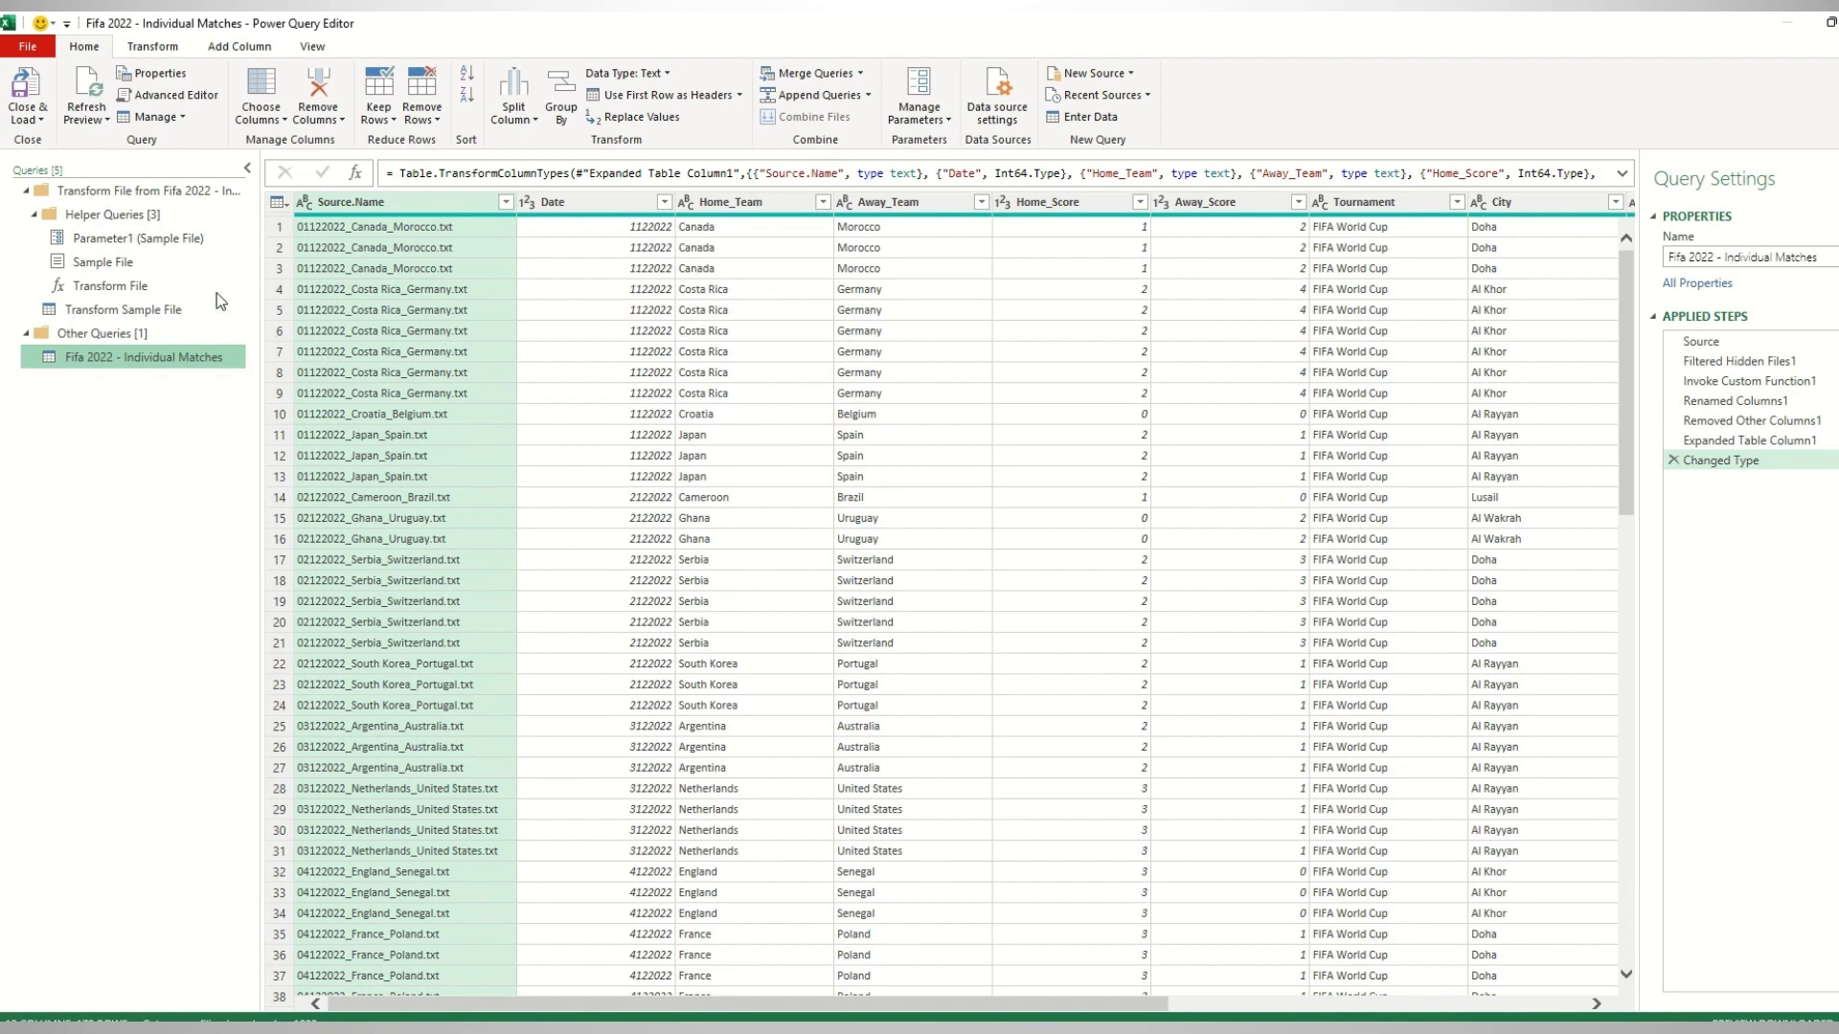
pyautogui.click(618, 232)
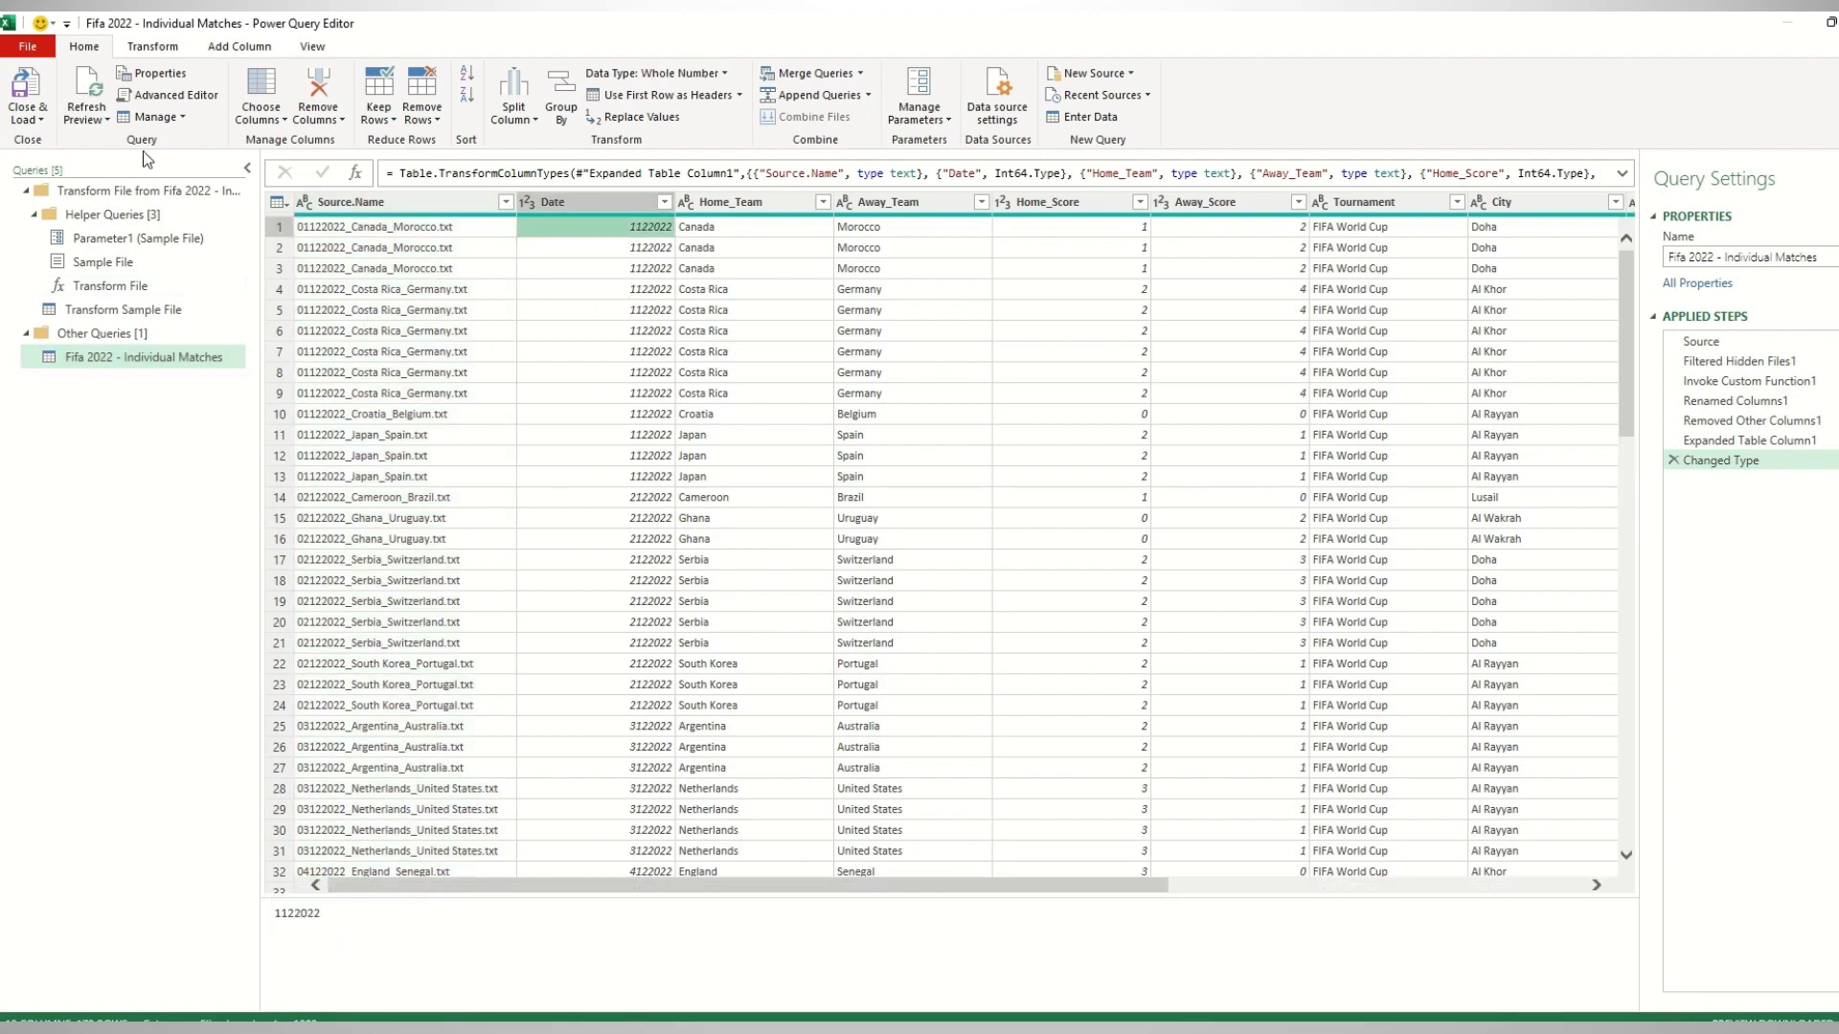
pyautogui.click(147, 53)
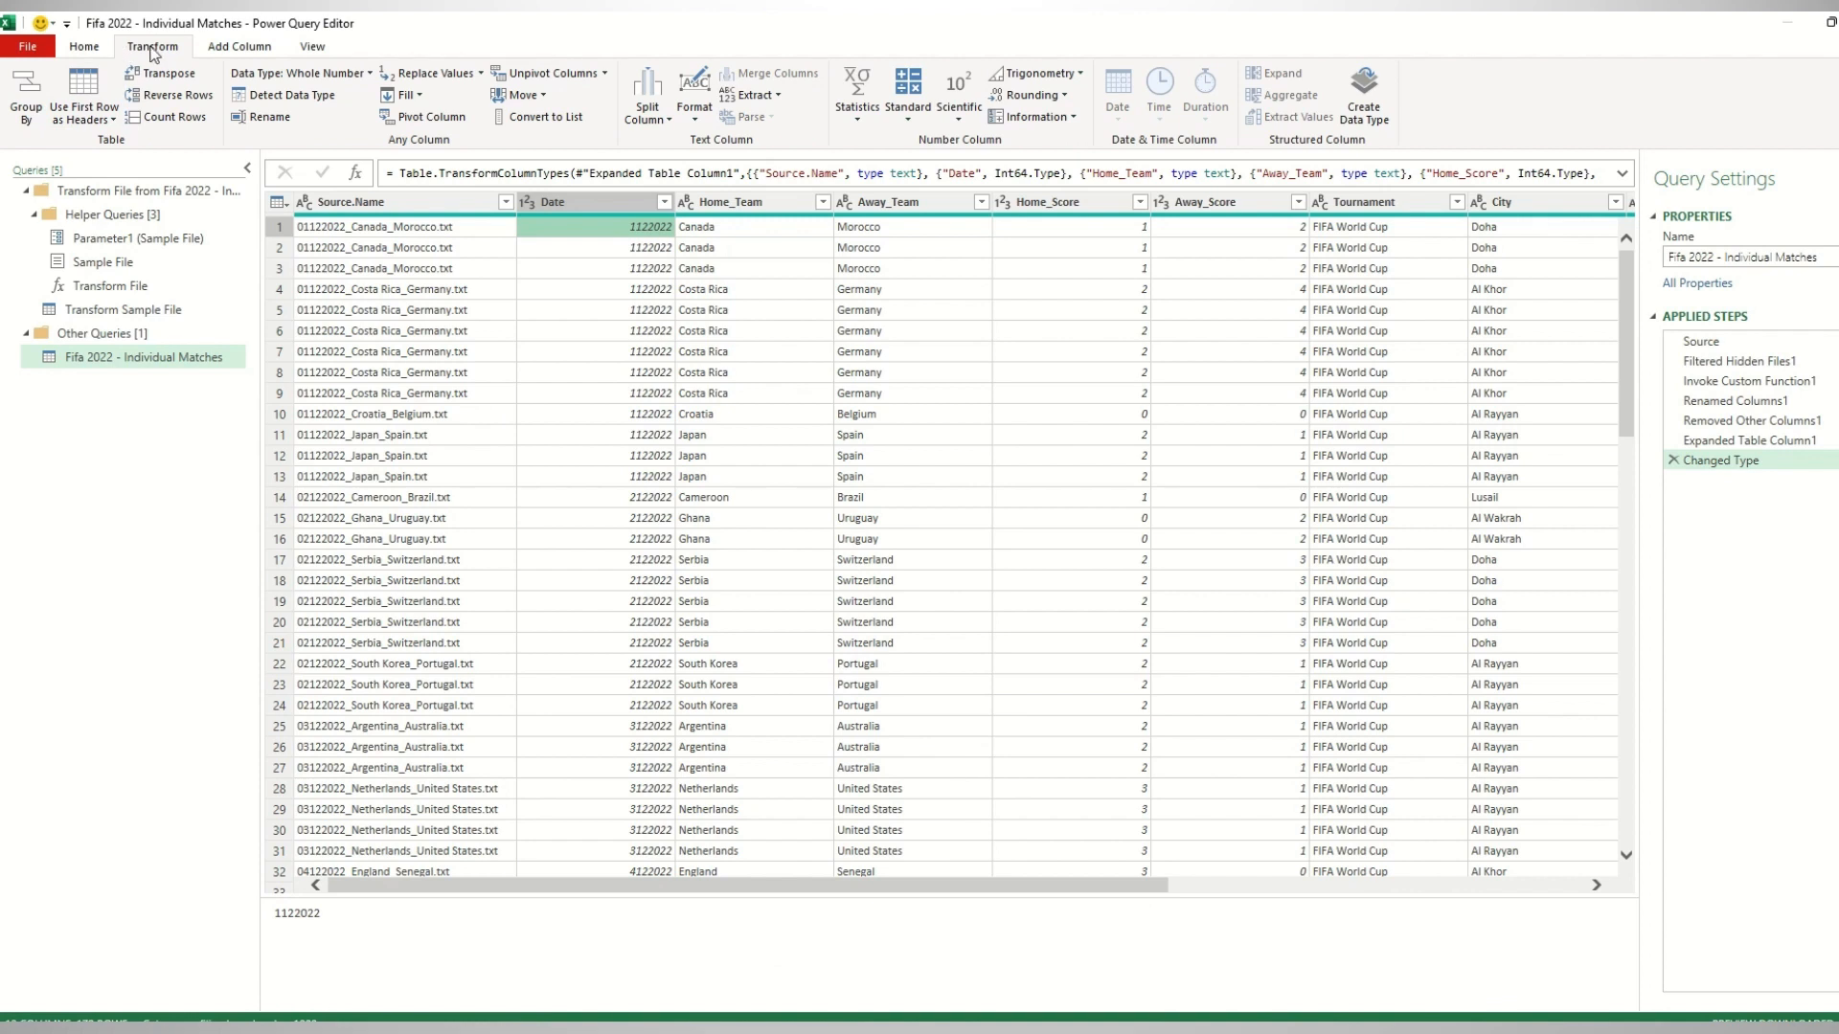
pyautogui.click(93, 121)
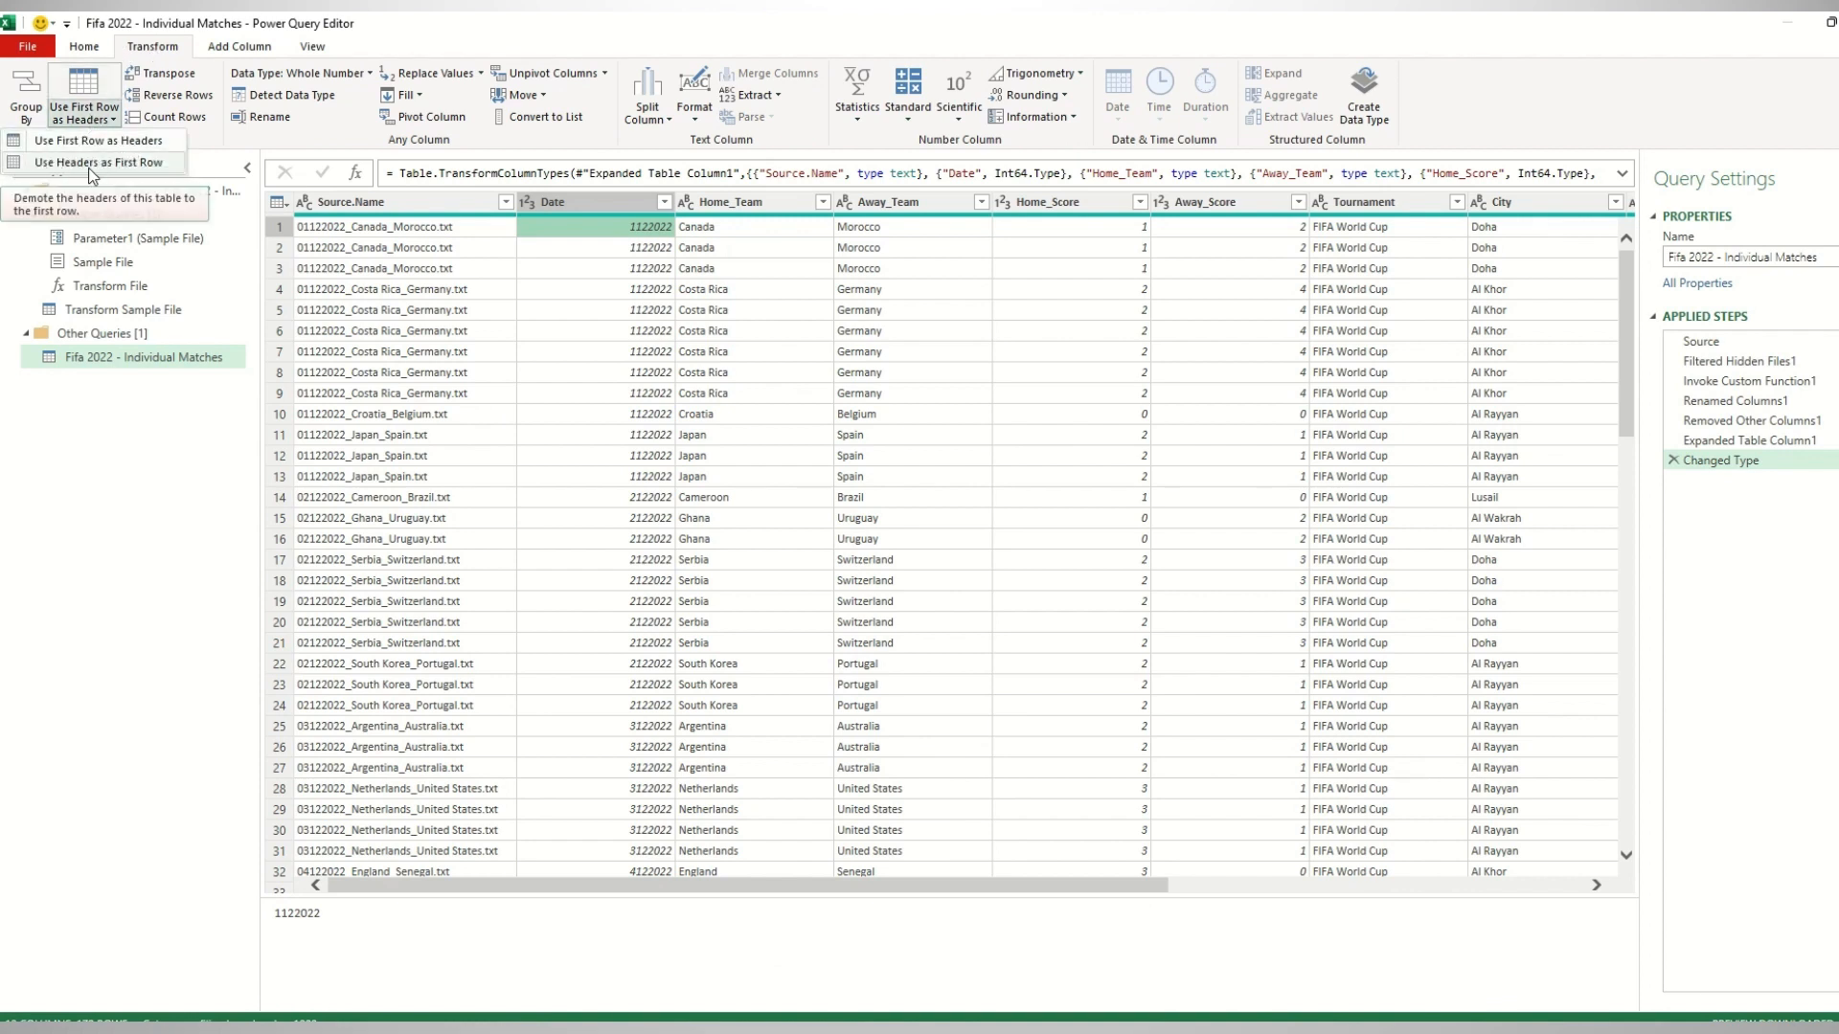
pyautogui.click(459, 304)
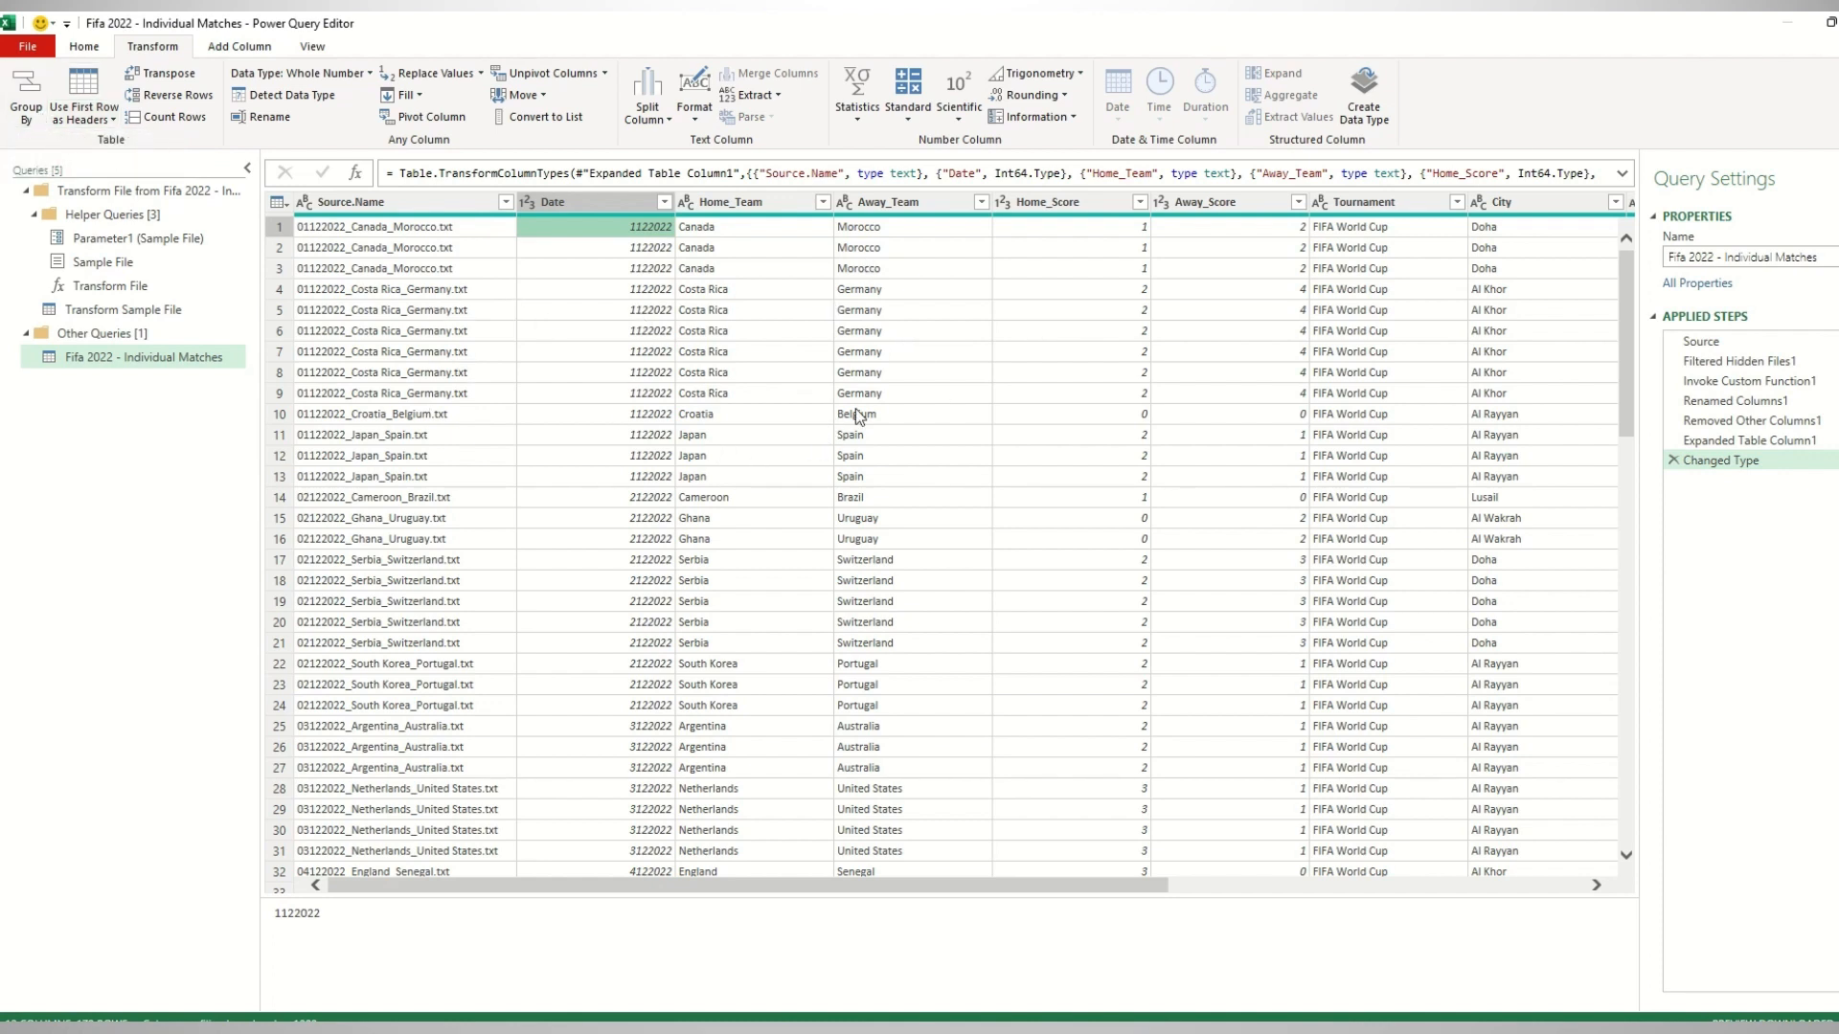
pyautogui.click(84, 48)
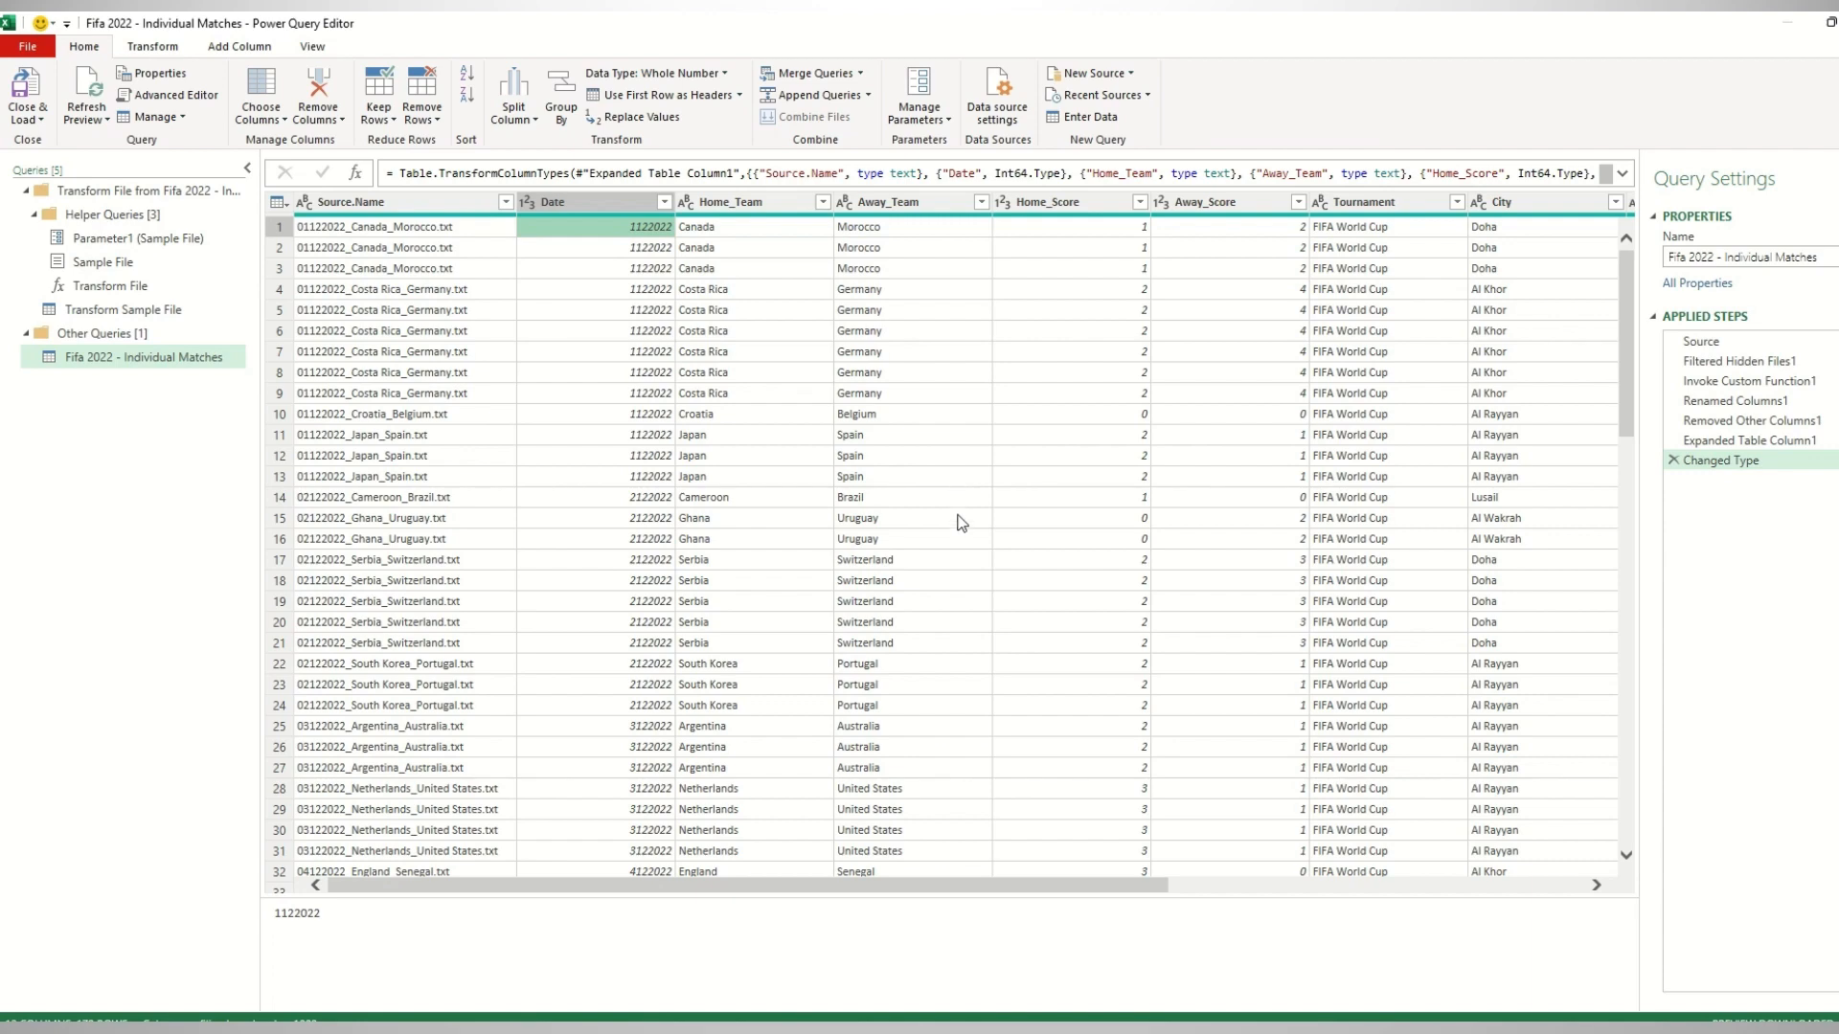
pyautogui.moveTo(1055, 887); pyautogui.dragTo(876, 890)
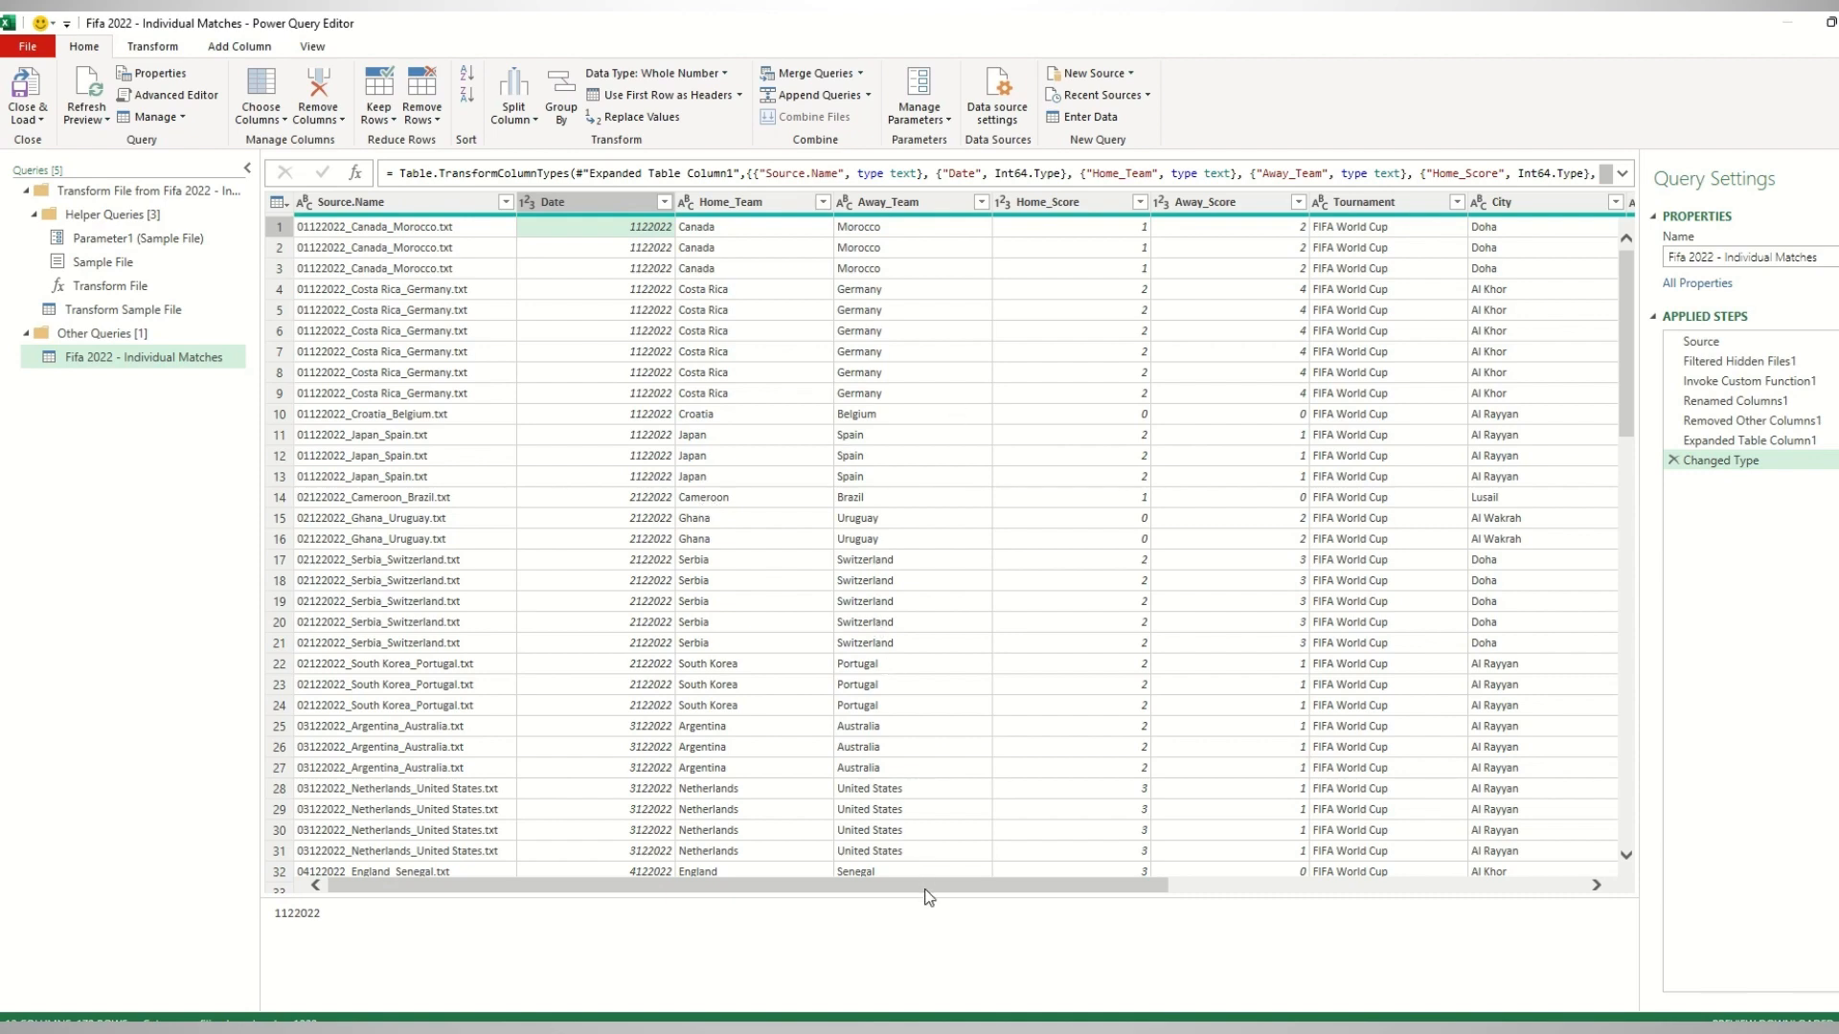
pyautogui.moveTo(925, 895); pyautogui.dragTo(1413, 904)
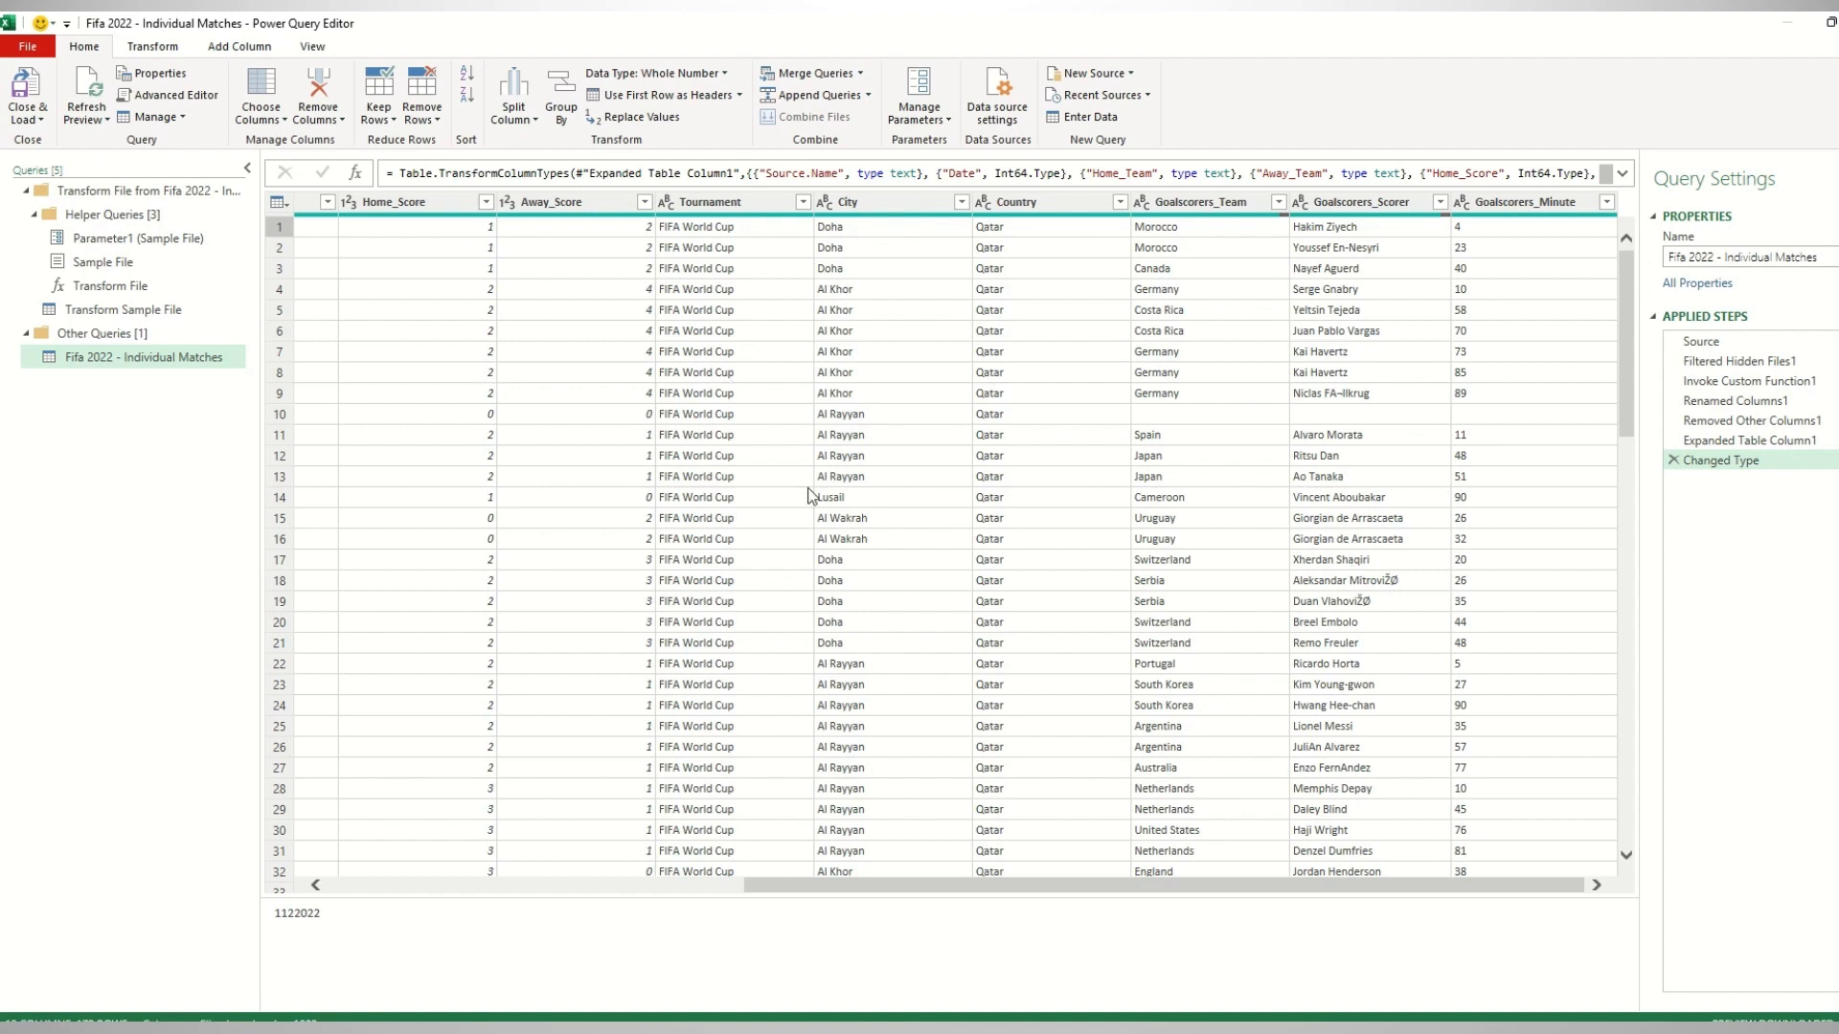
pyautogui.click(1359, 289)
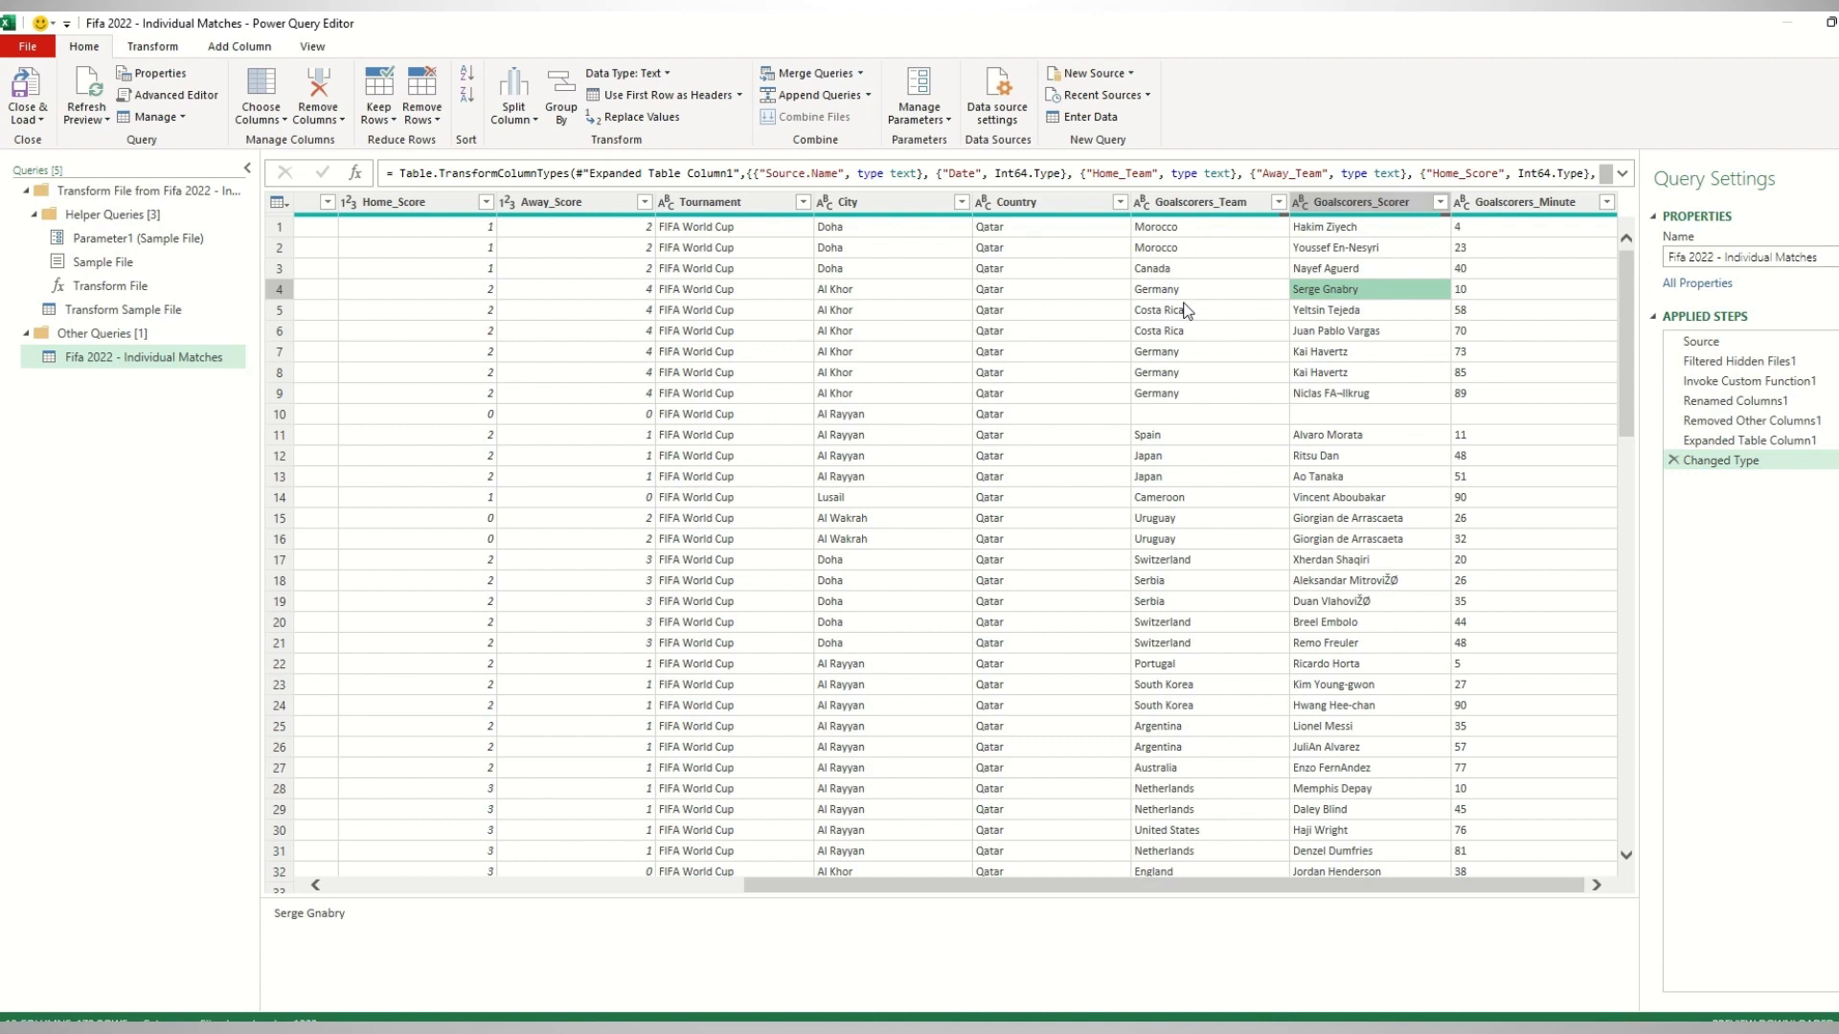
pyautogui.click(1345, 268)
pyautogui.click(1184, 274)
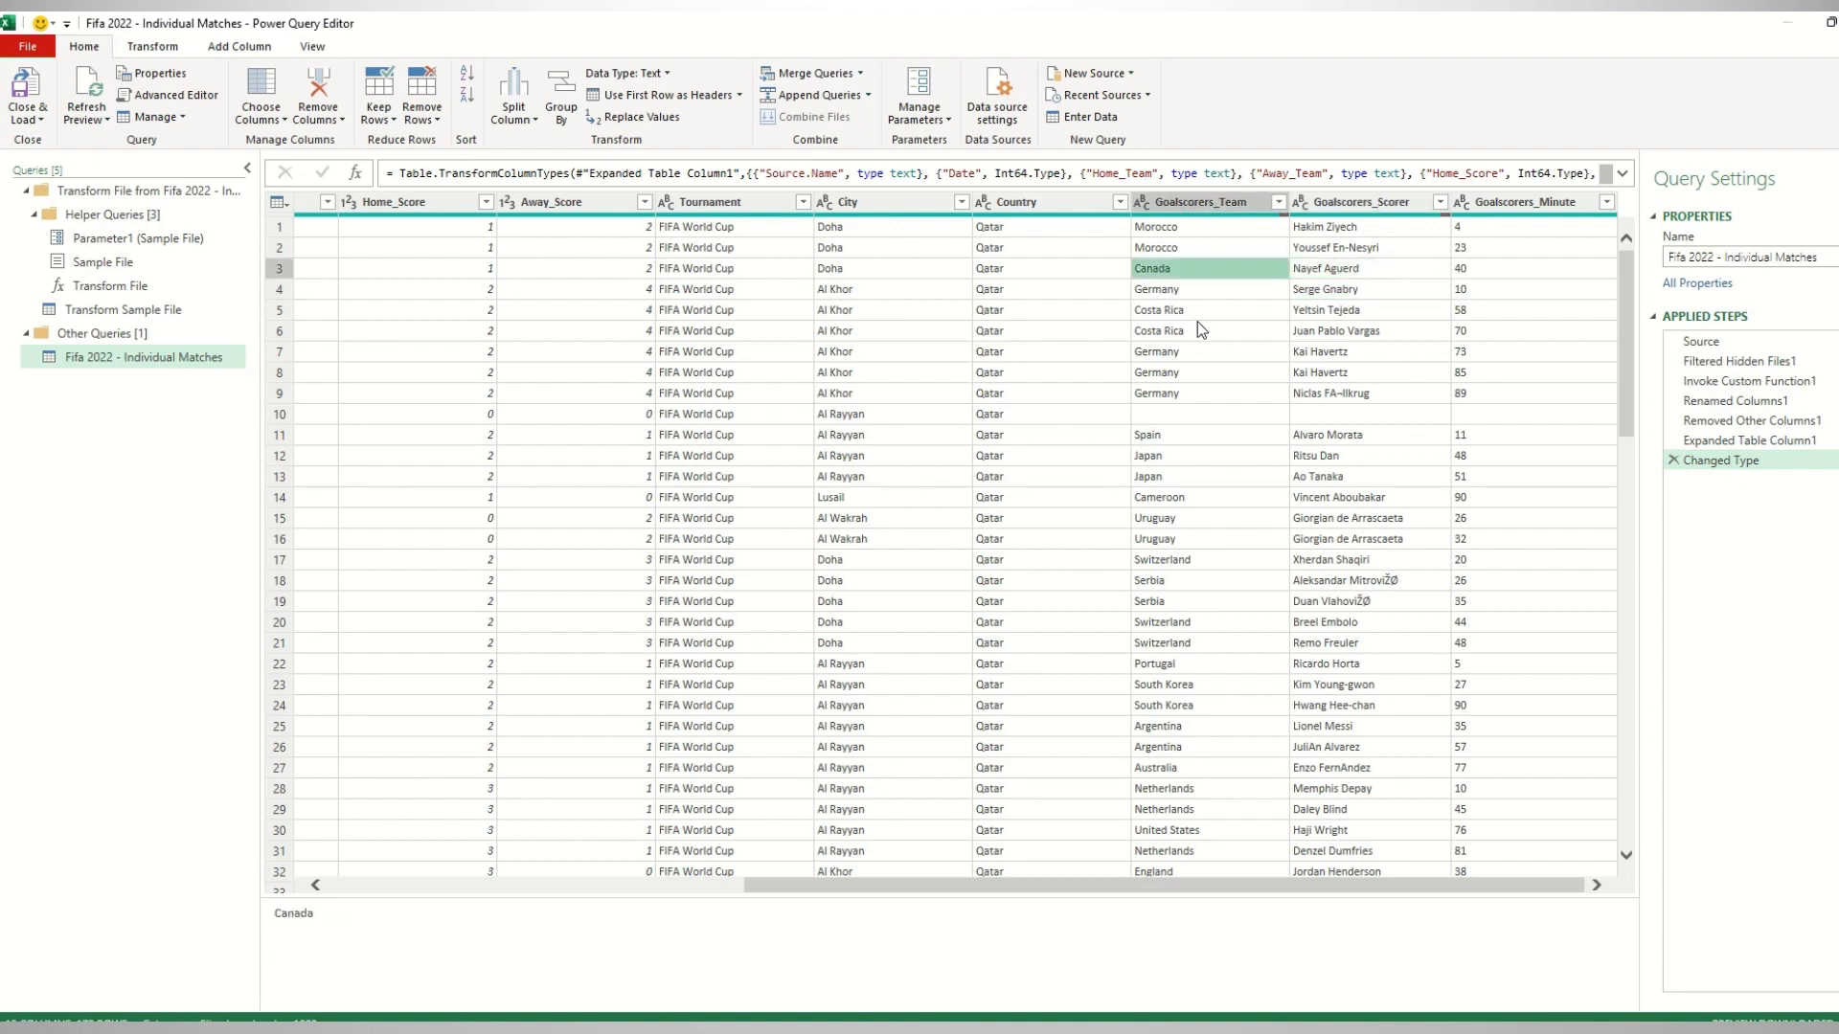
# Set up an advanced Group By on the match query with Goalscorers_Team and Goalscorers_Scorer as the grouping columns.
pyautogui.click(1364, 292)
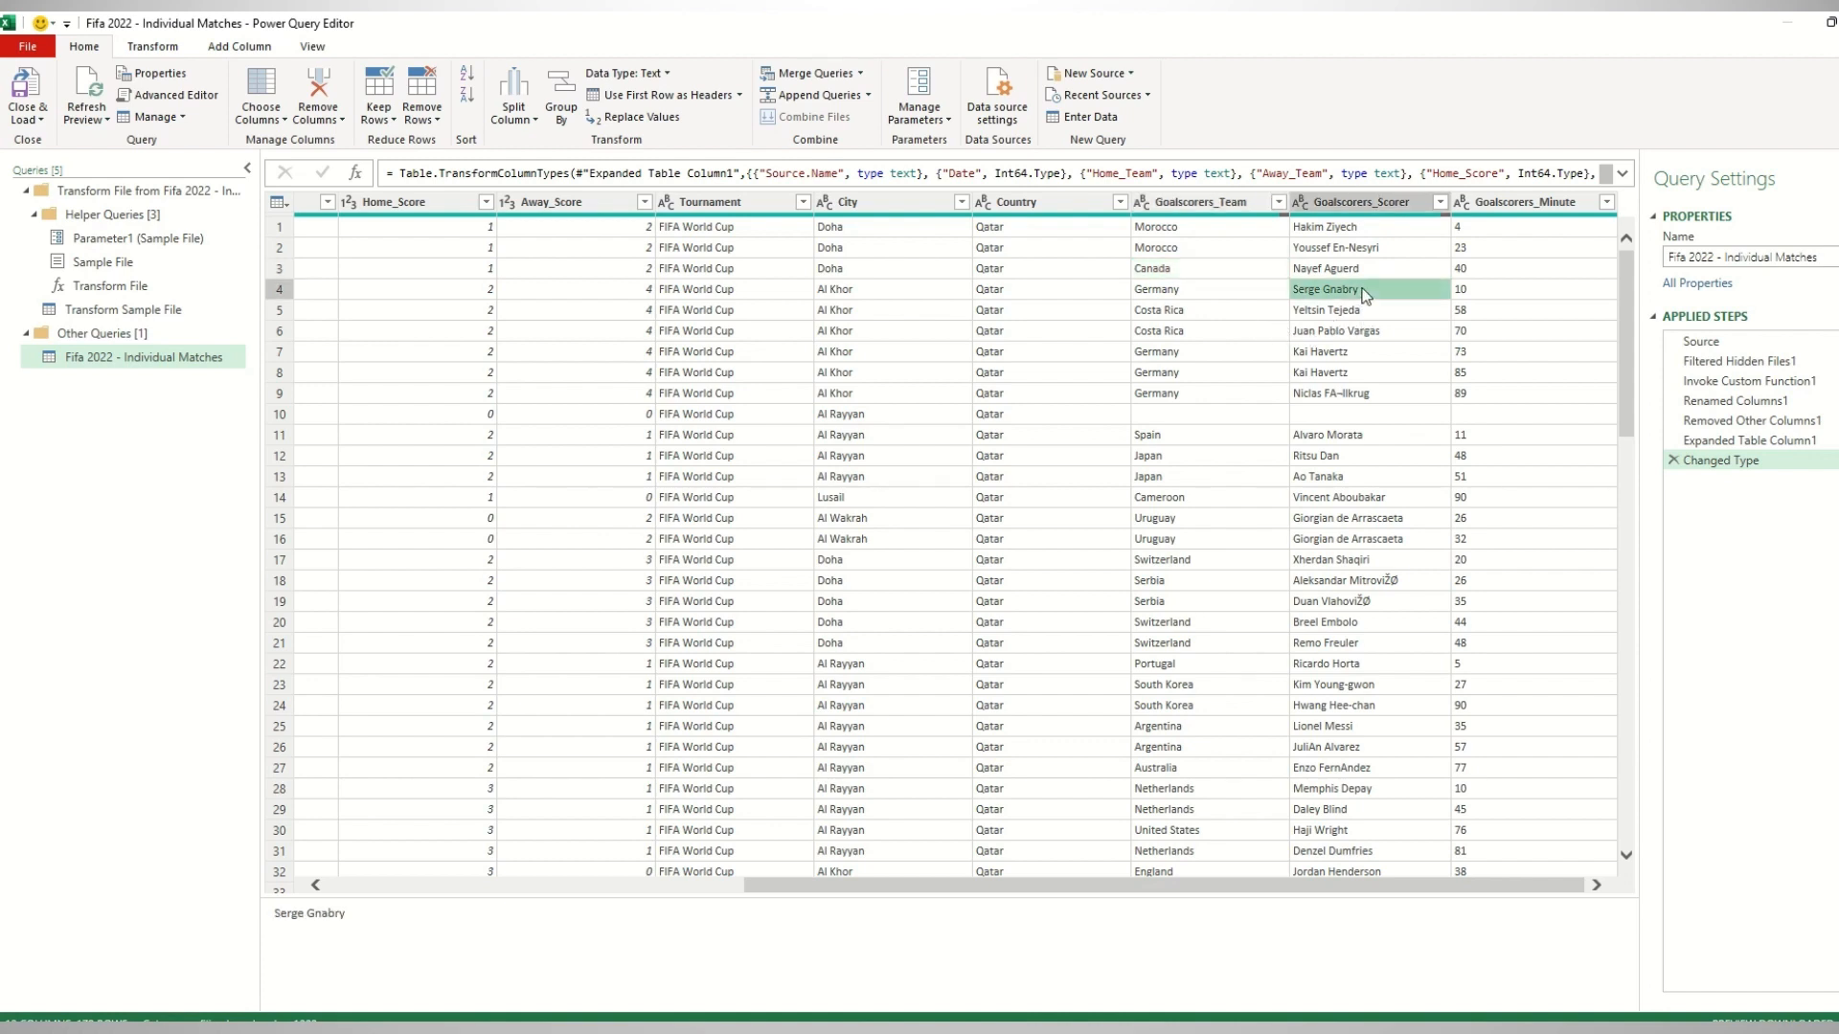
pyautogui.click(151, 48)
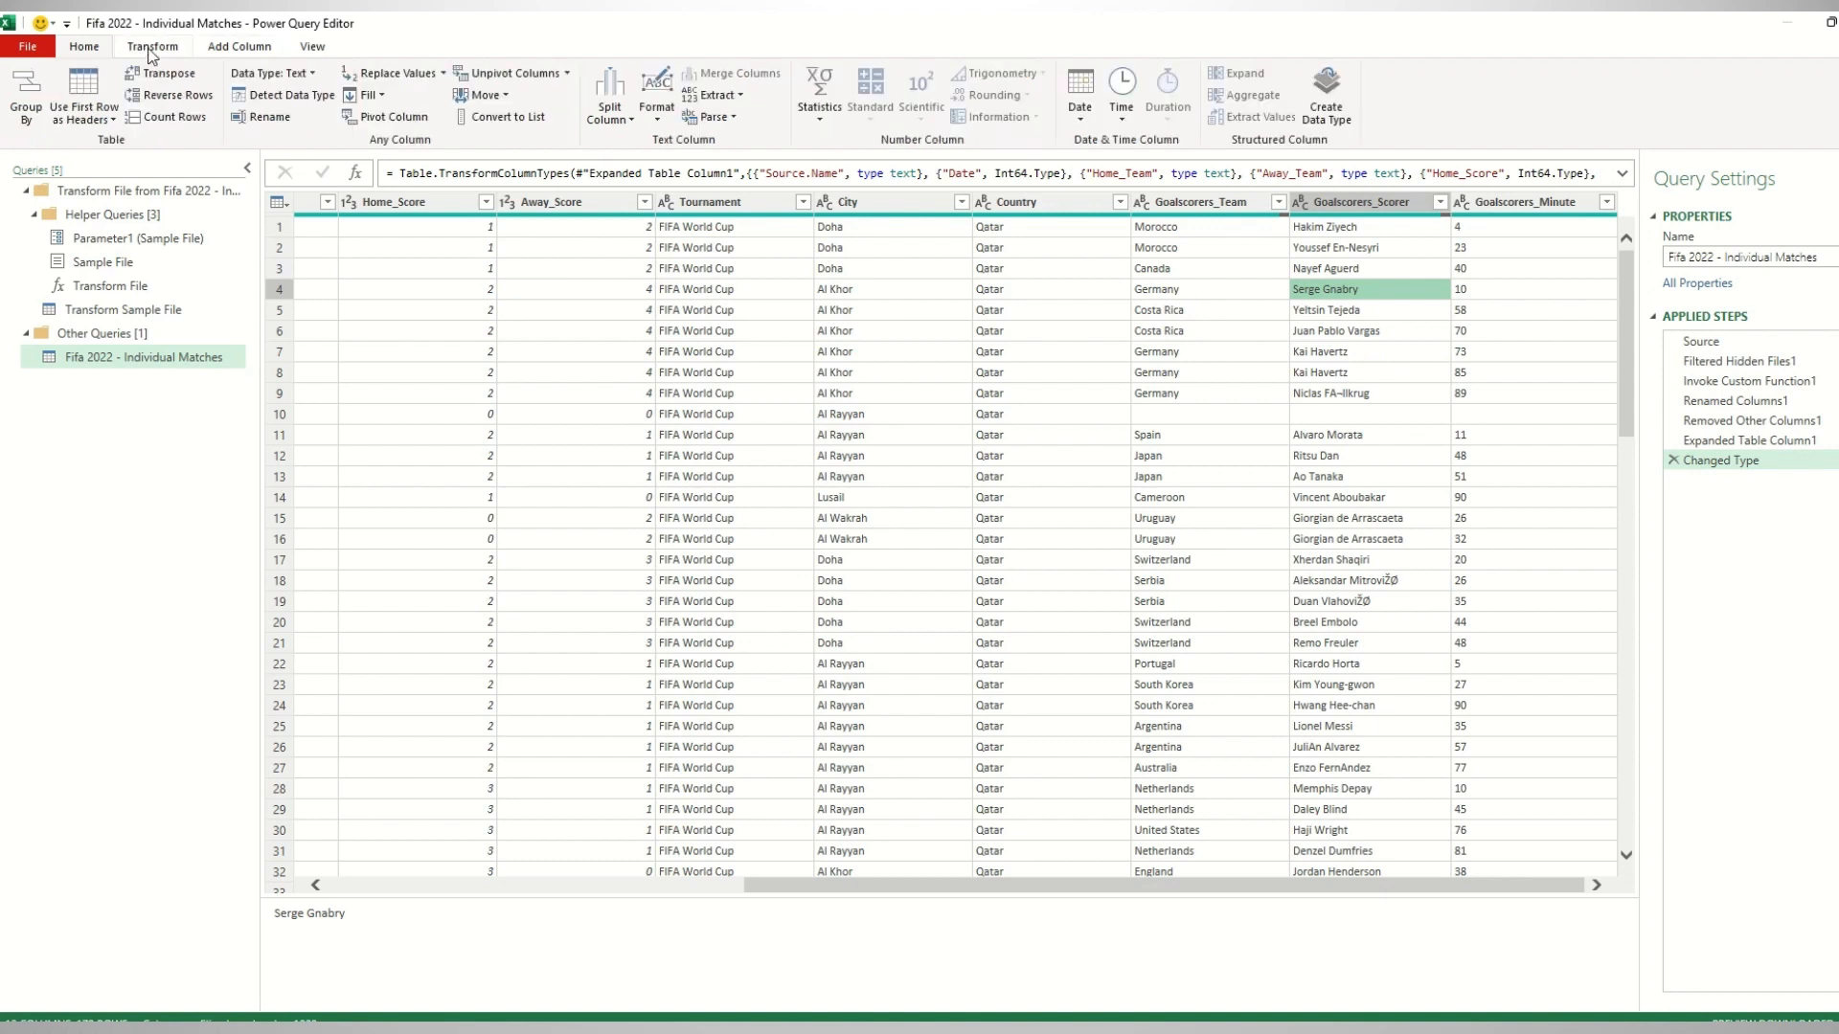
pyautogui.click(26, 105)
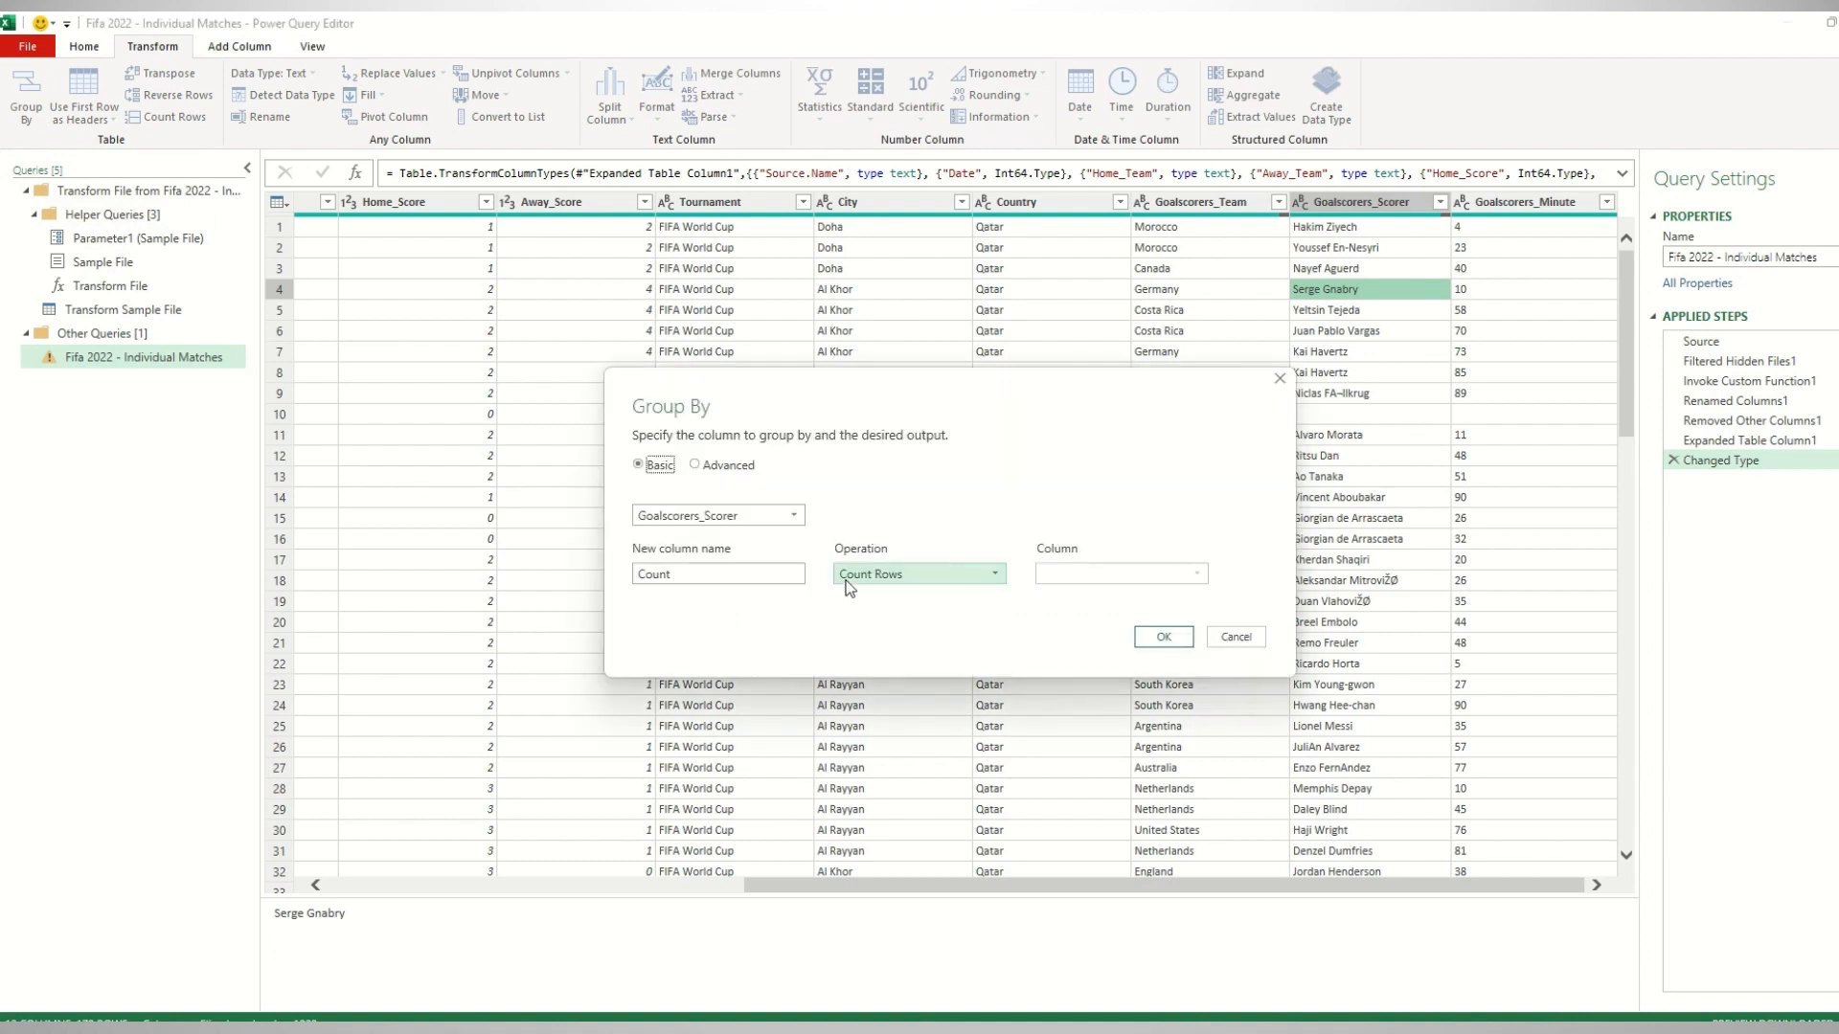
pyautogui.click(714, 469)
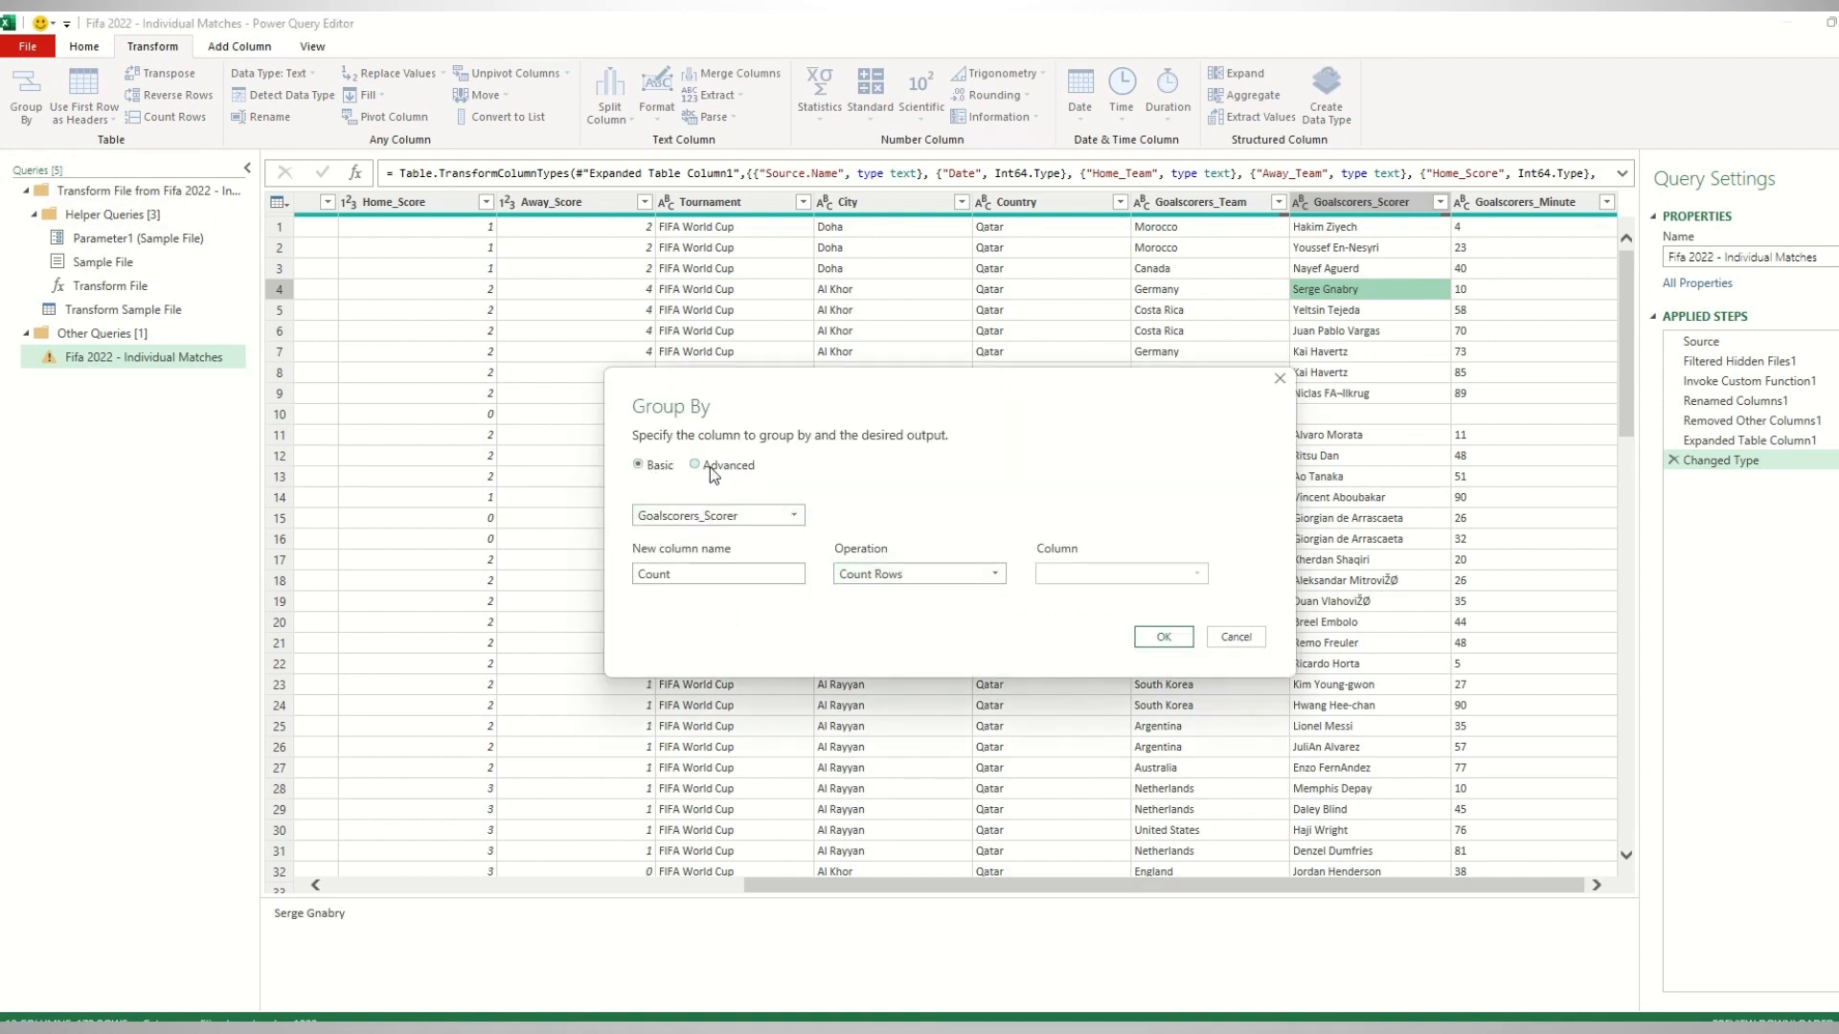
pyautogui.click(697, 518)
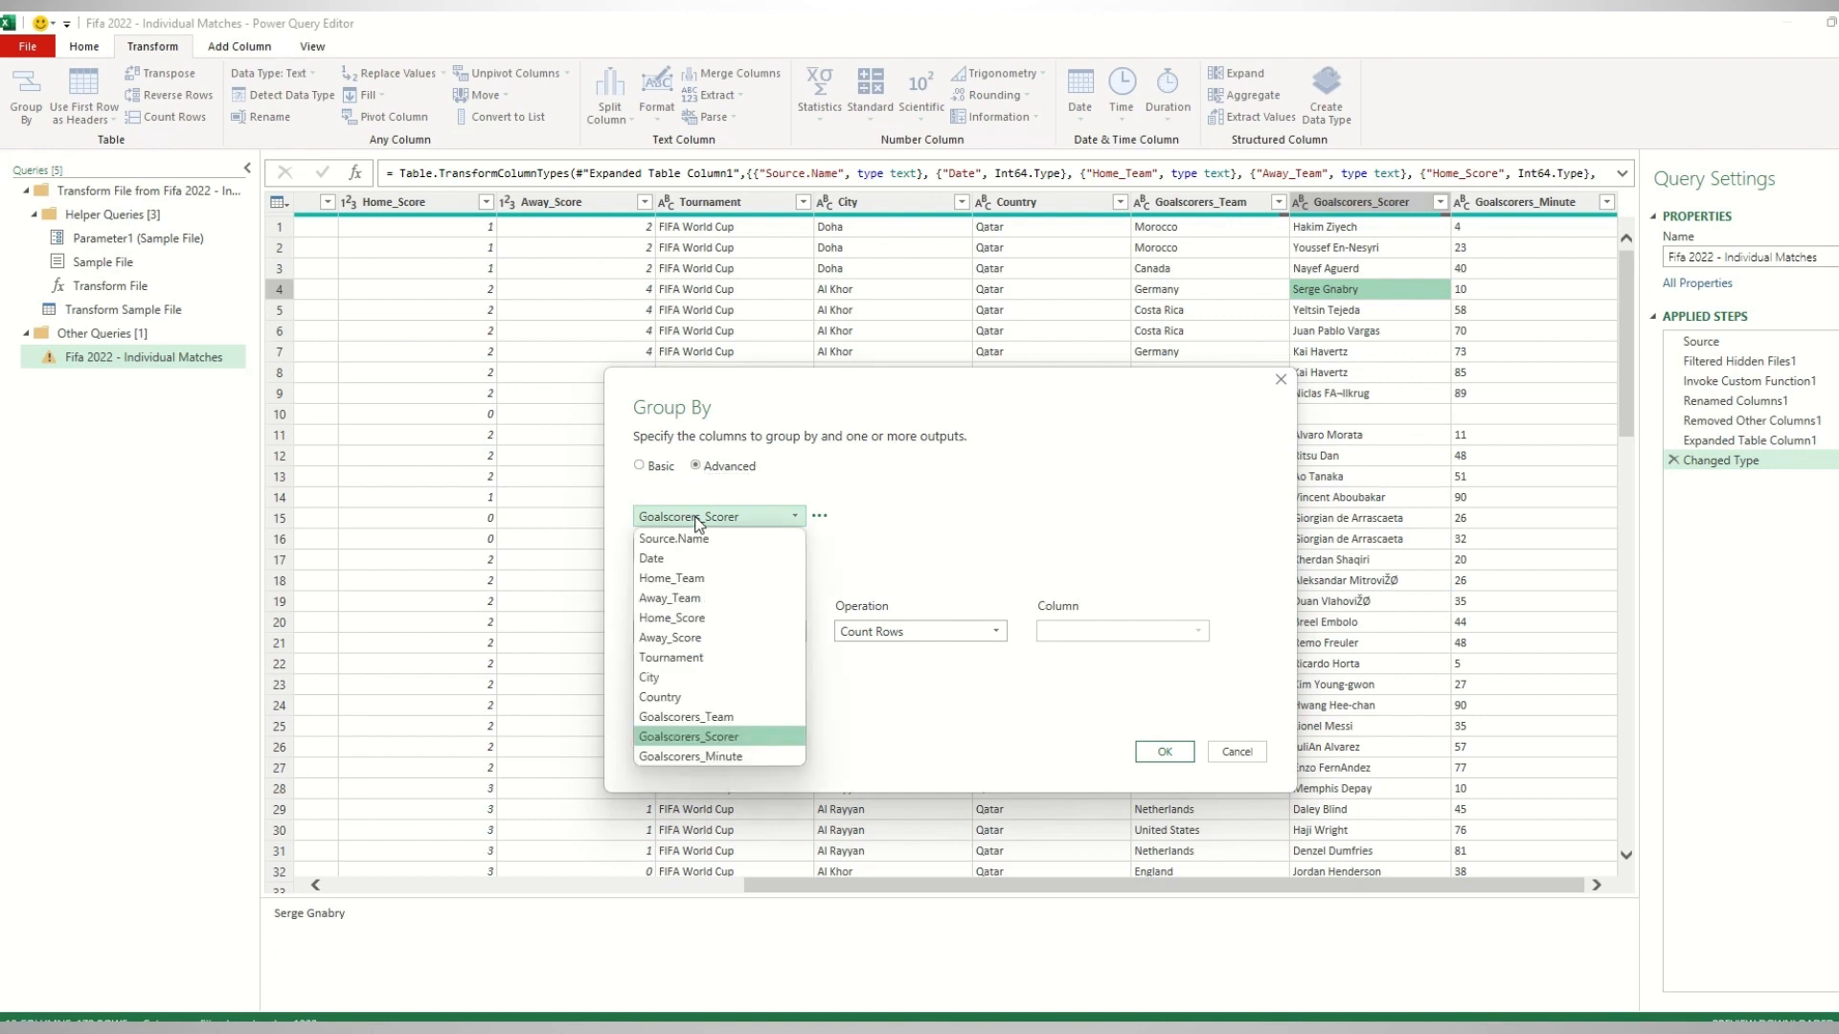
pyautogui.click(745, 716)
pyautogui.click(689, 546)
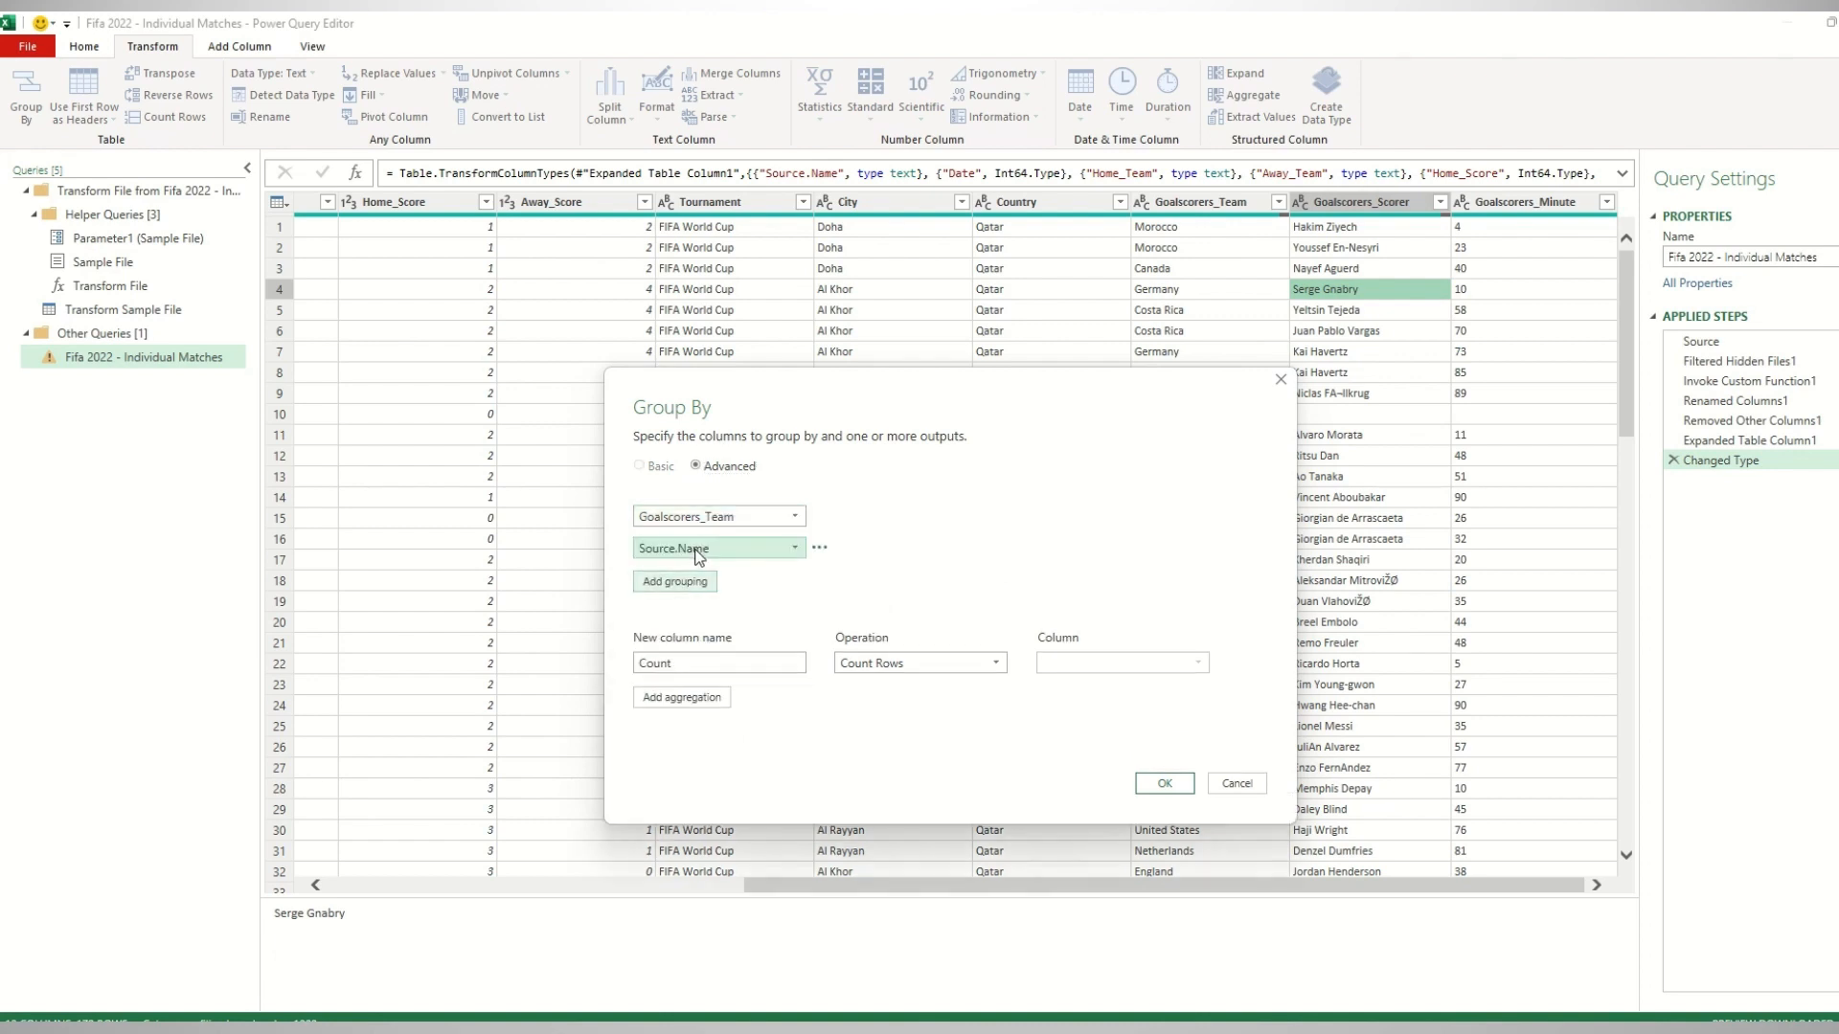
pyautogui.click(711, 548)
pyautogui.click(734, 769)
# Finish the grouping with an output column named Count that uses the Count Rows operation.
pyautogui.moveTo(692, 663); pyautogui.dragTo(620, 659)
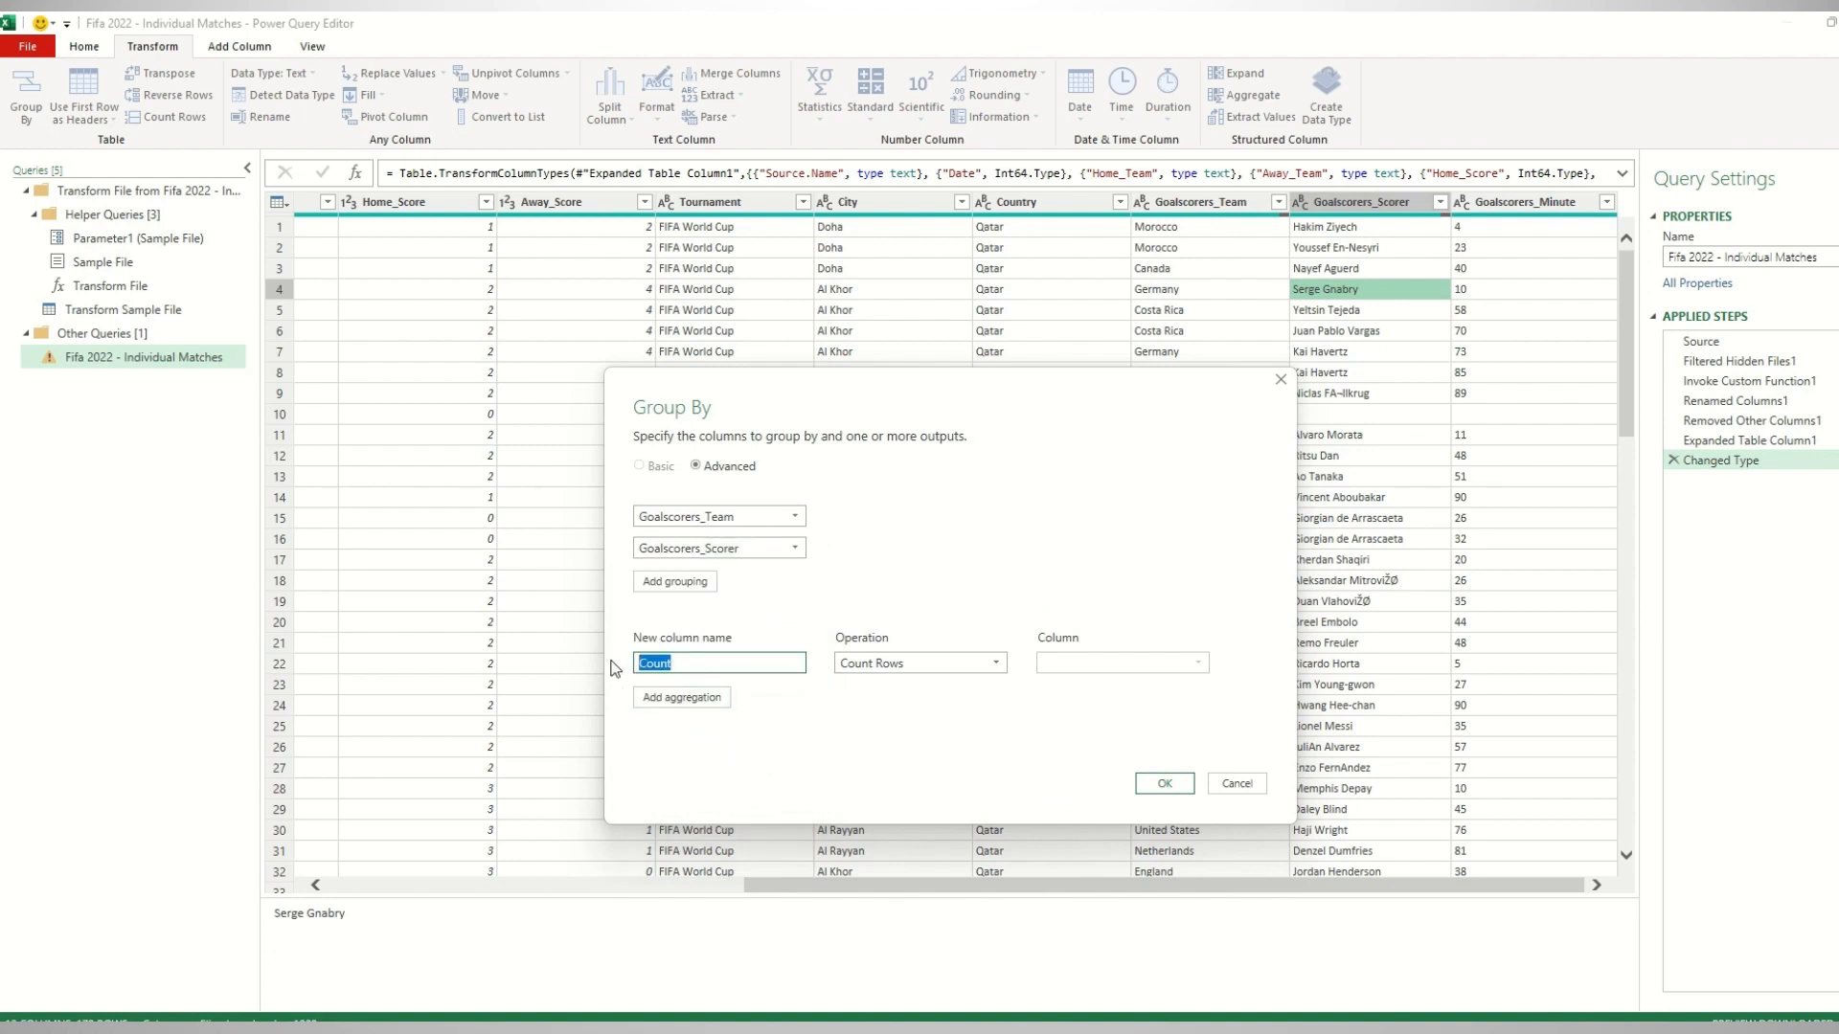
pyautogui.click(899, 701)
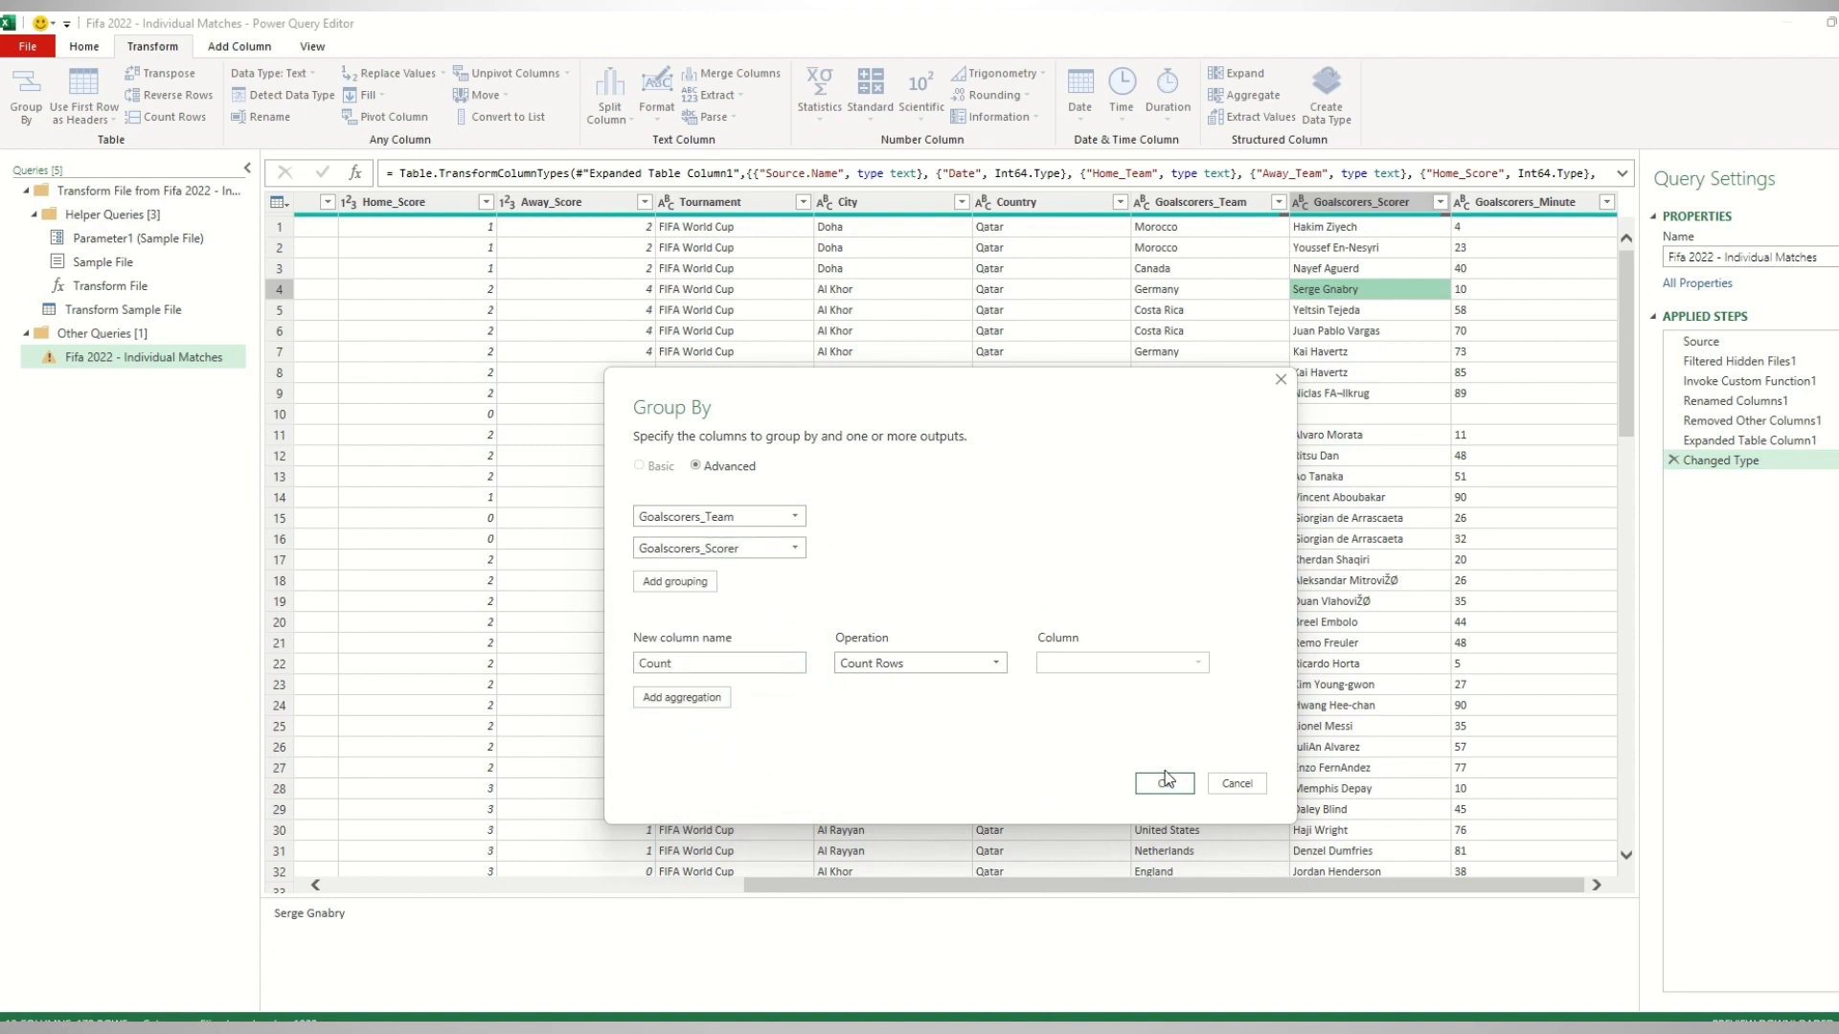
pyautogui.click(893, 661)
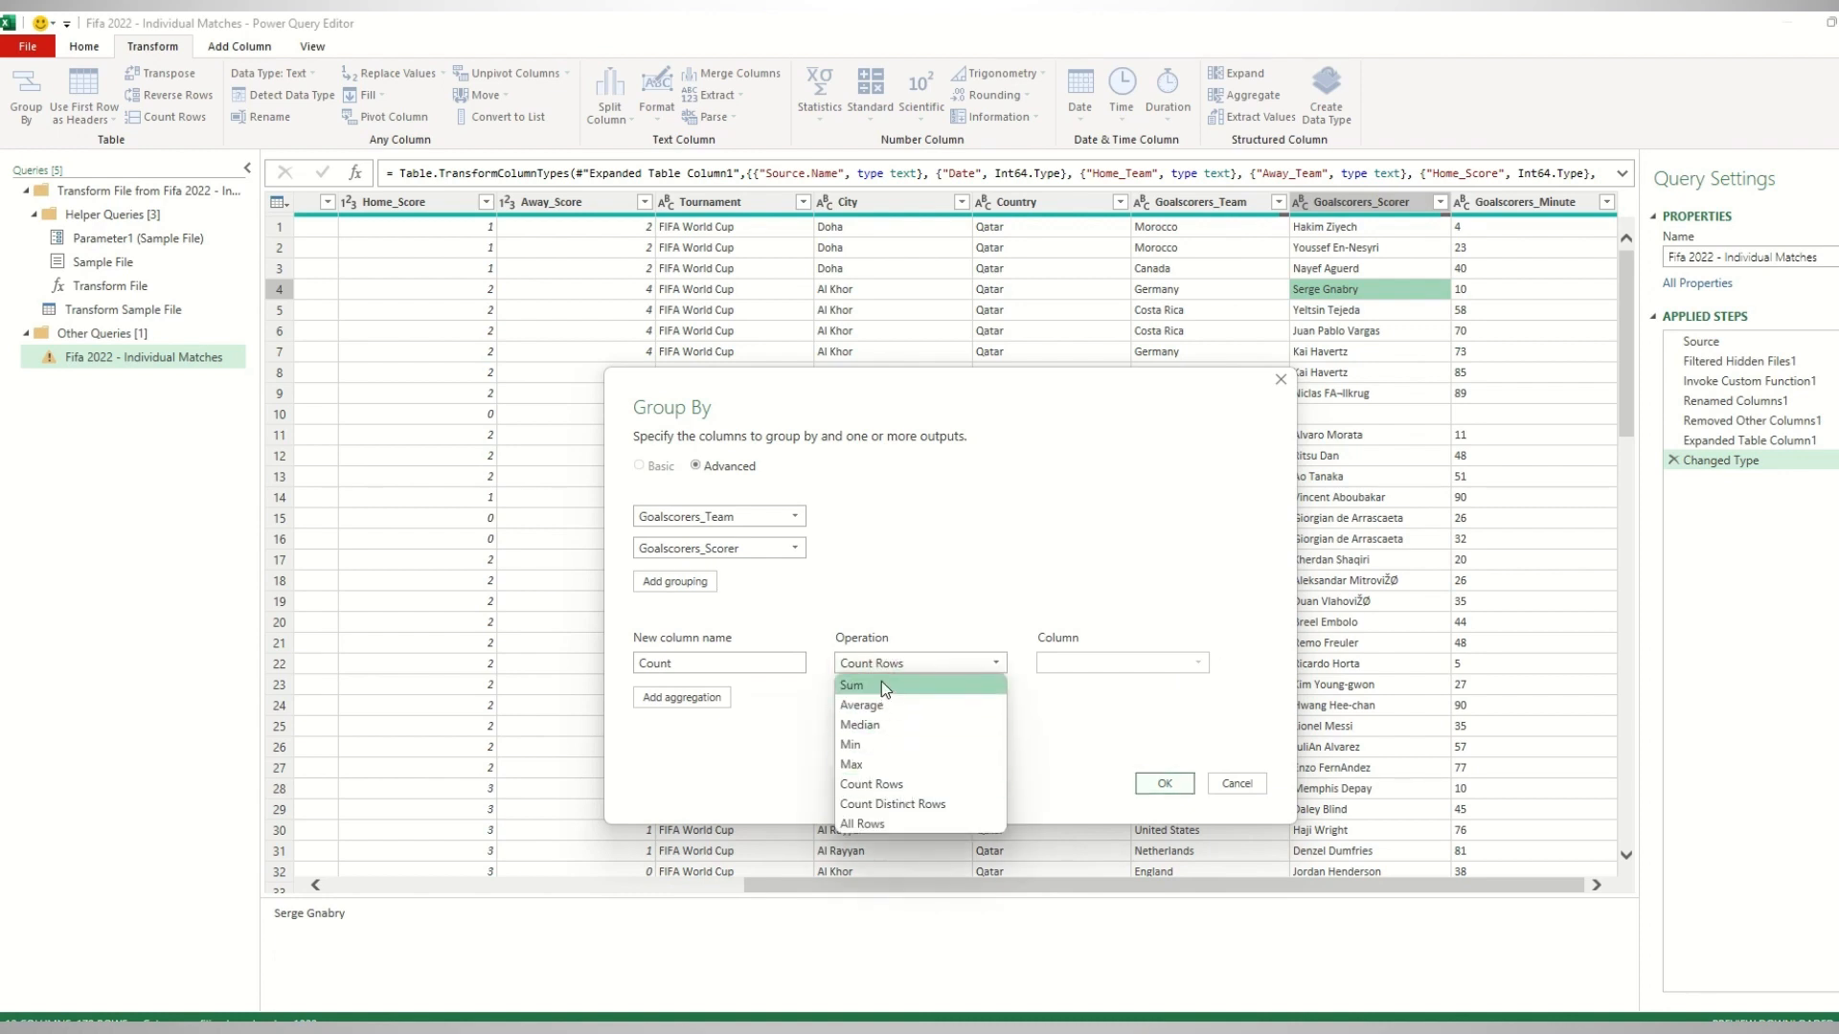
pyautogui.click(872, 783)
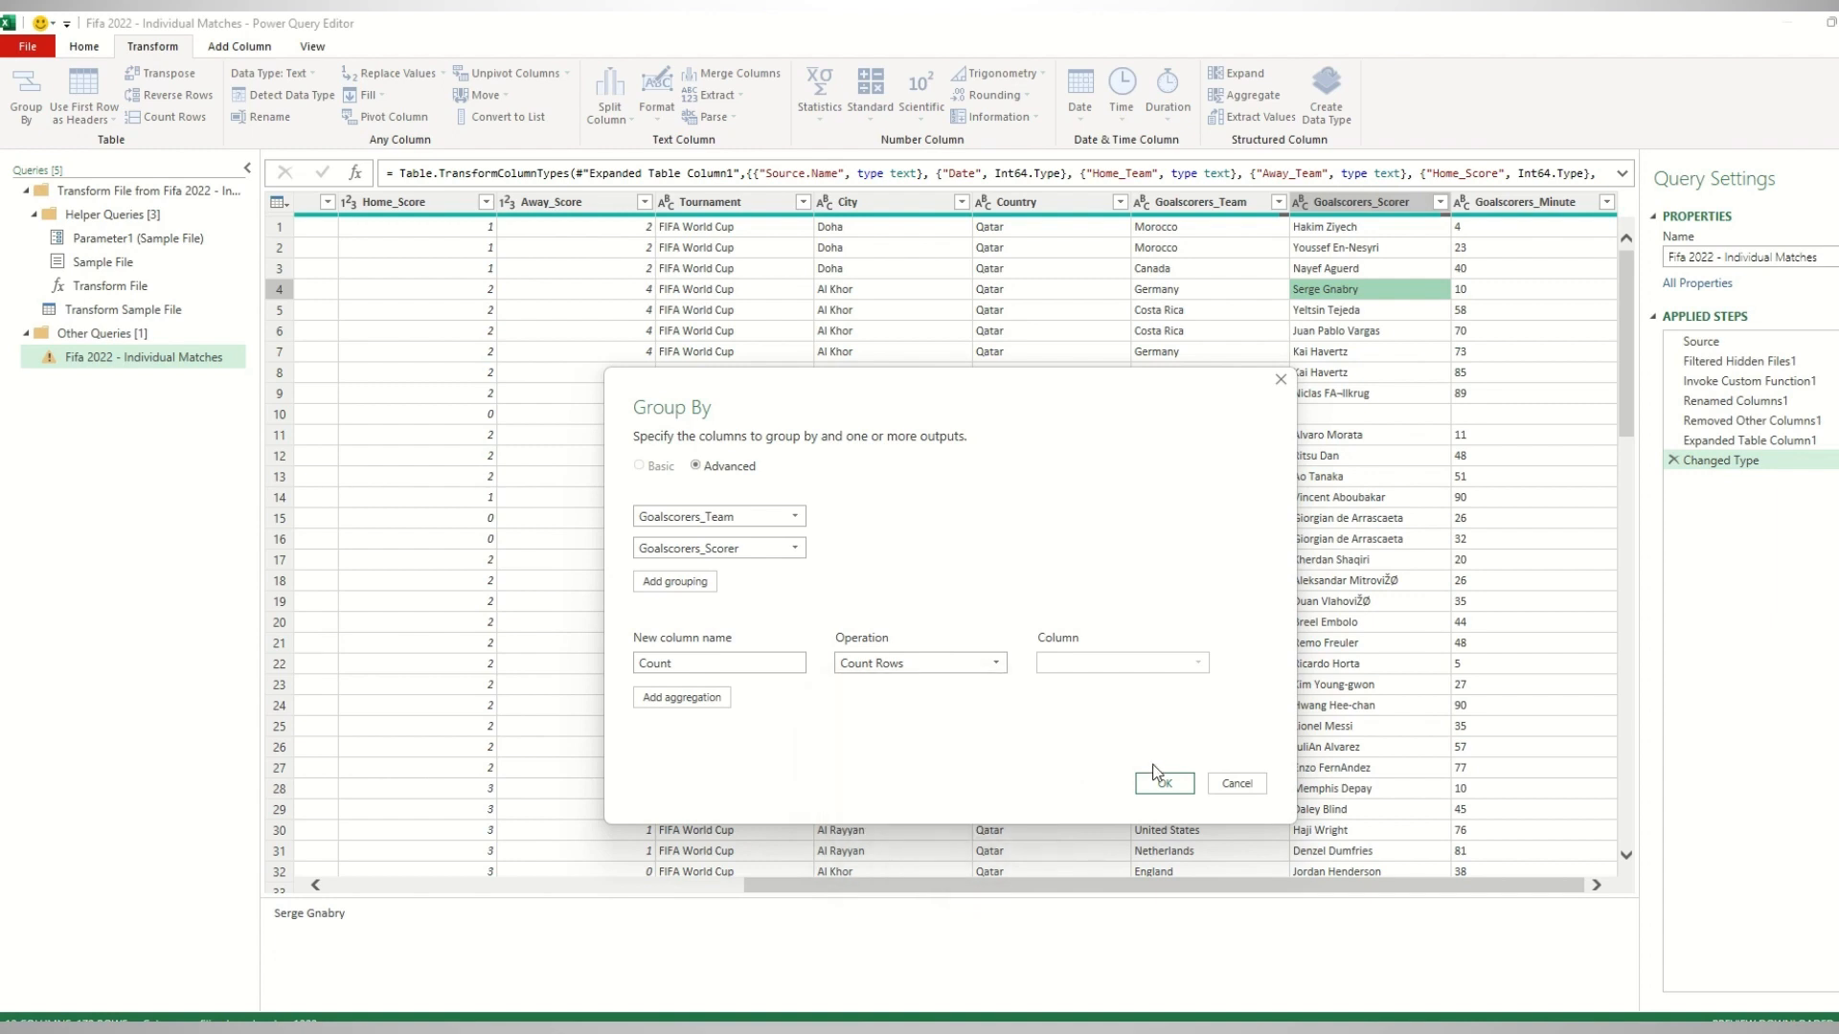
pyautogui.click(1165, 783)
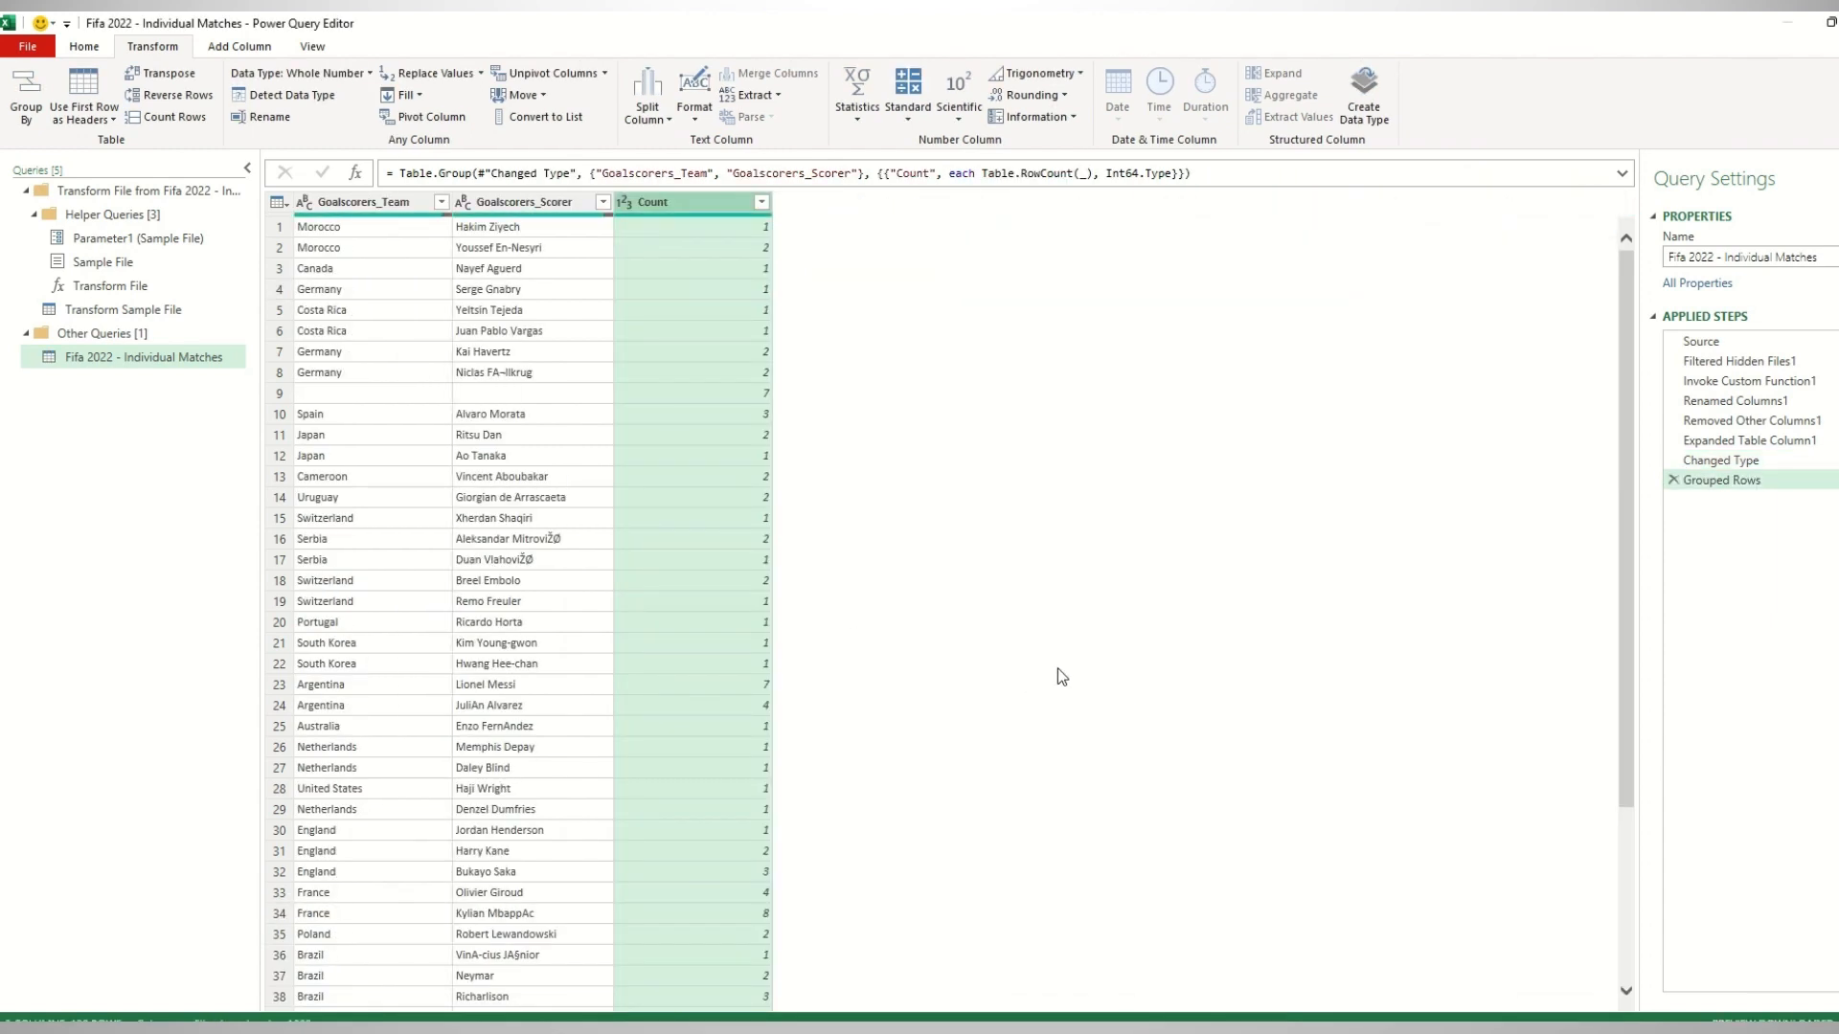
# Filter the Count column of the grouped table to exclude the values 1 and 2.
pyautogui.click(761, 202)
pyautogui.click(497, 430)
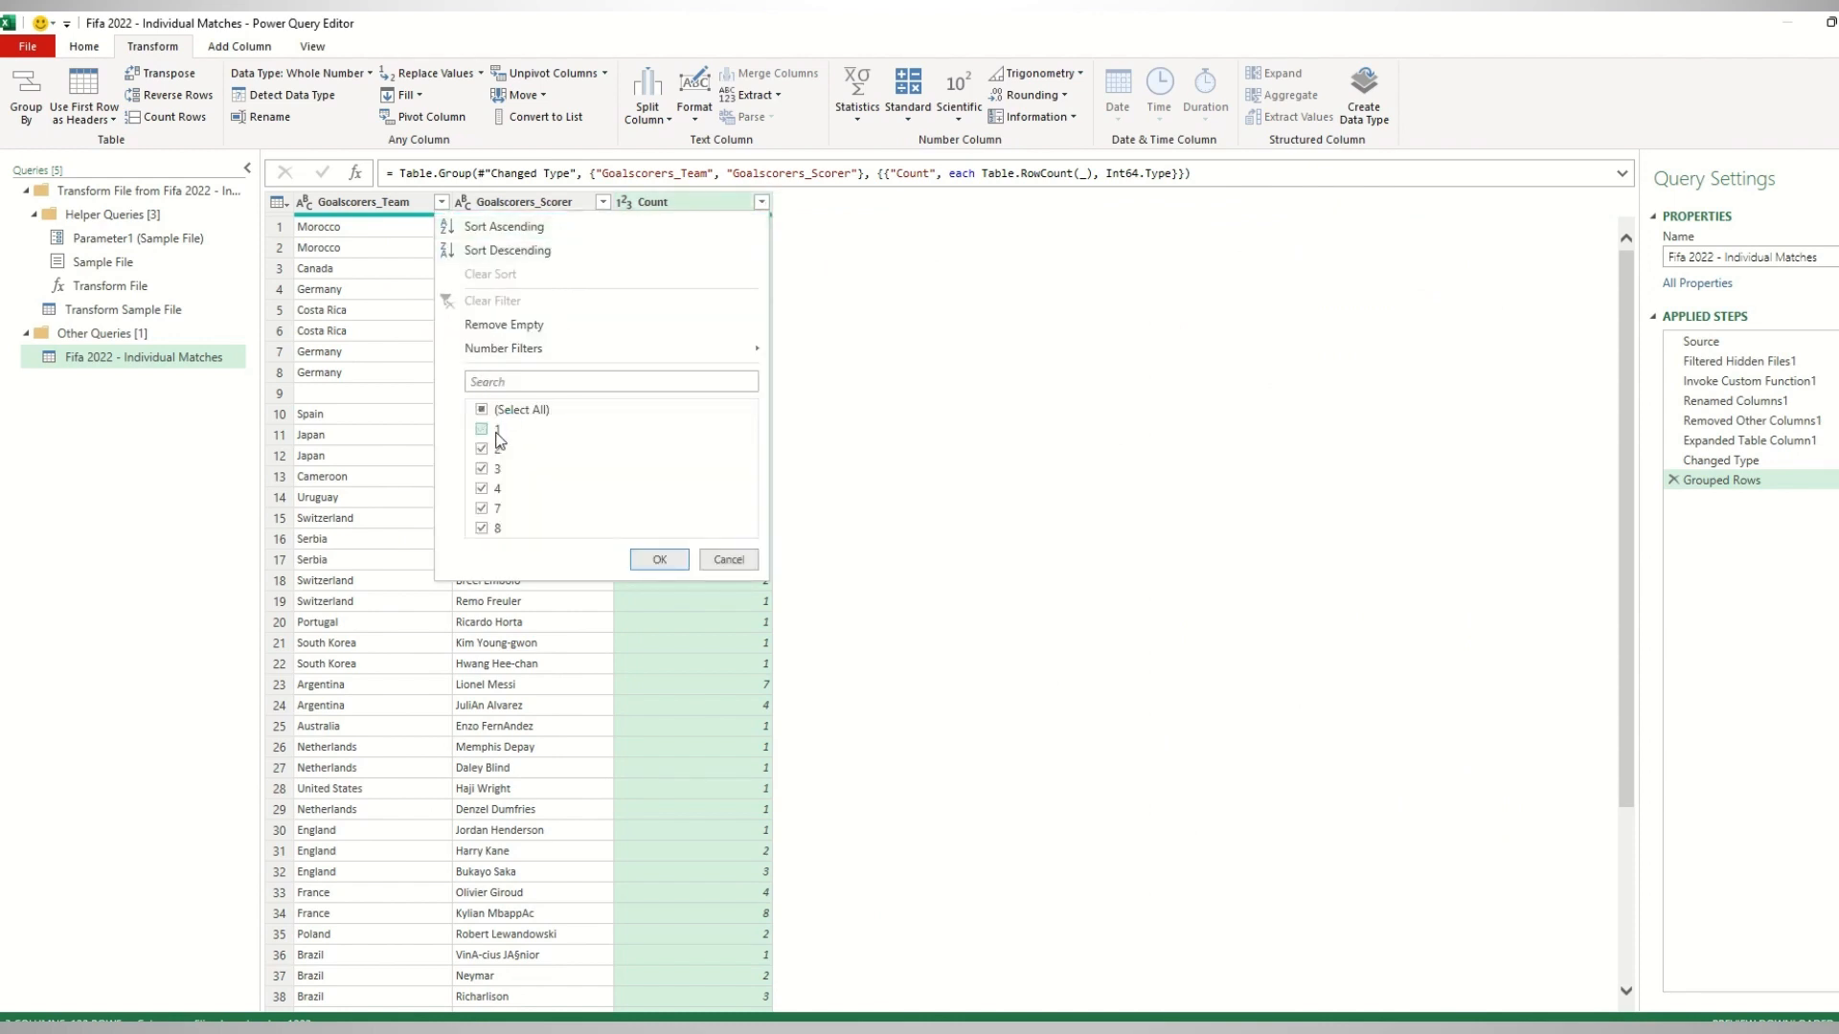
pyautogui.click(497, 449)
pyautogui.click(670, 560)
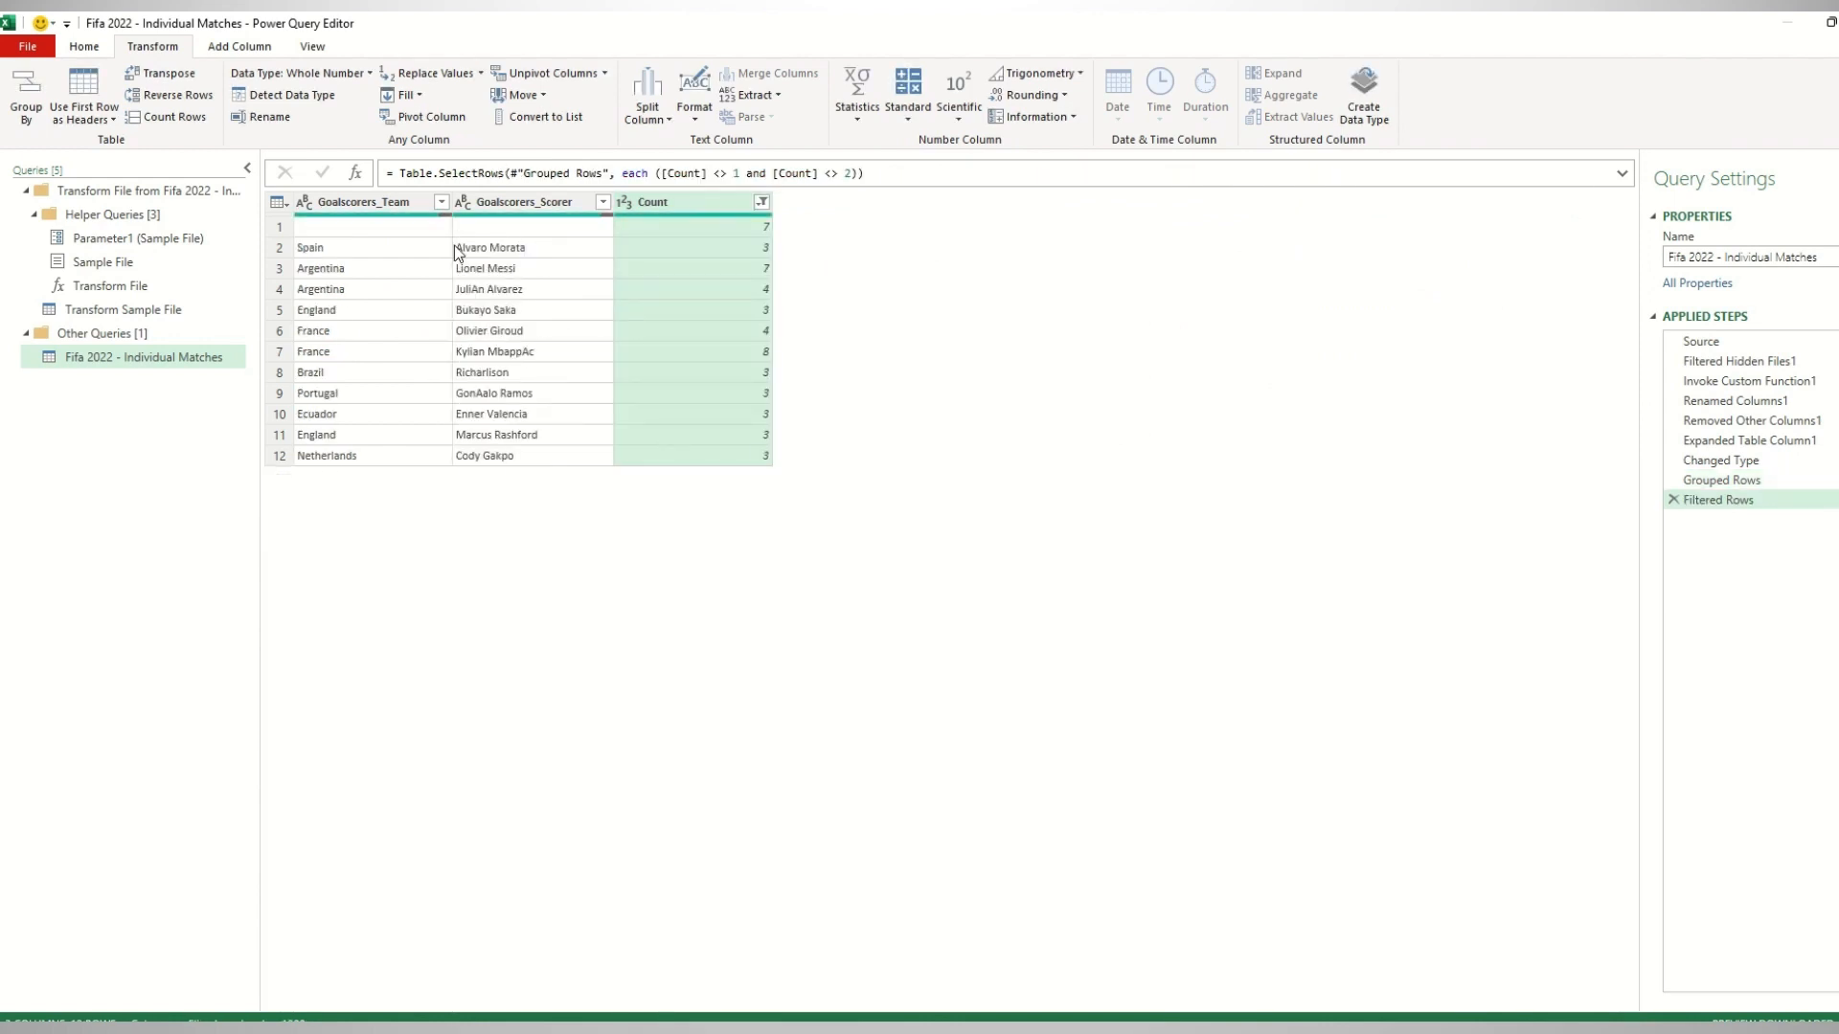
# Filter the Goalscorers_Team column to exclude blank entries.
pyautogui.click(441, 202)
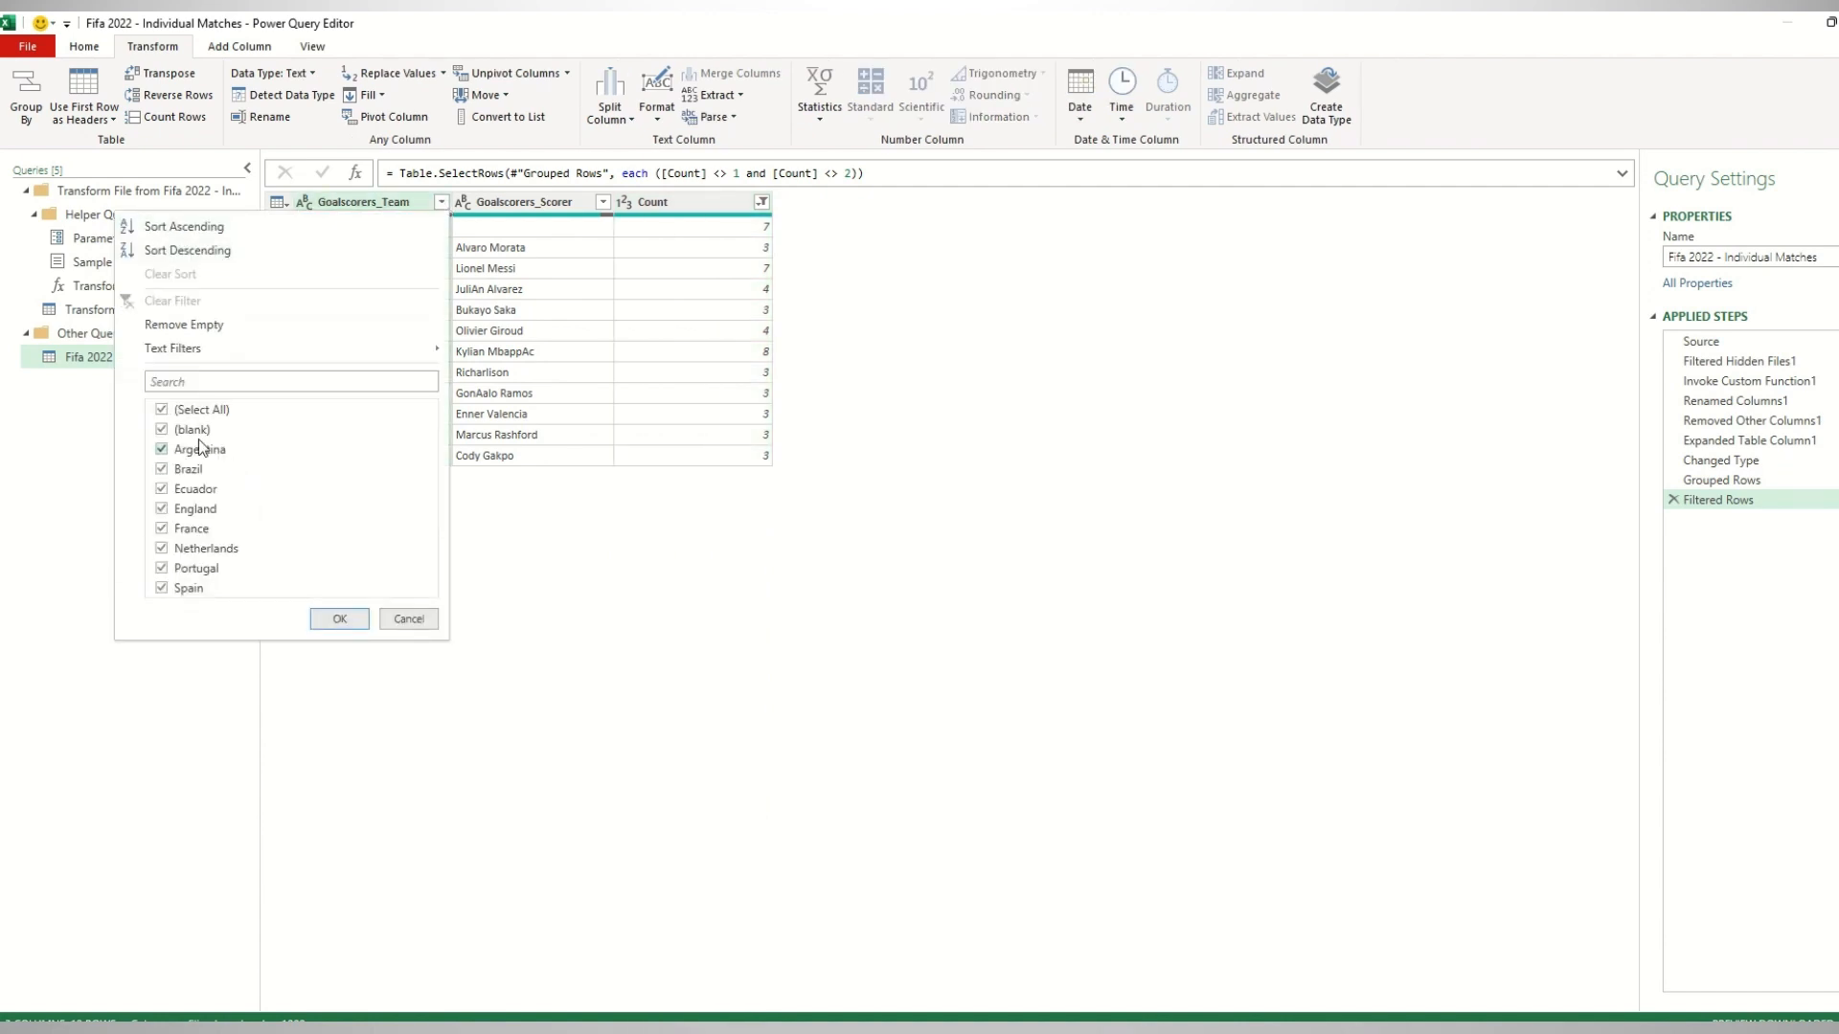
pyautogui.click(192, 430)
pyautogui.click(340, 619)
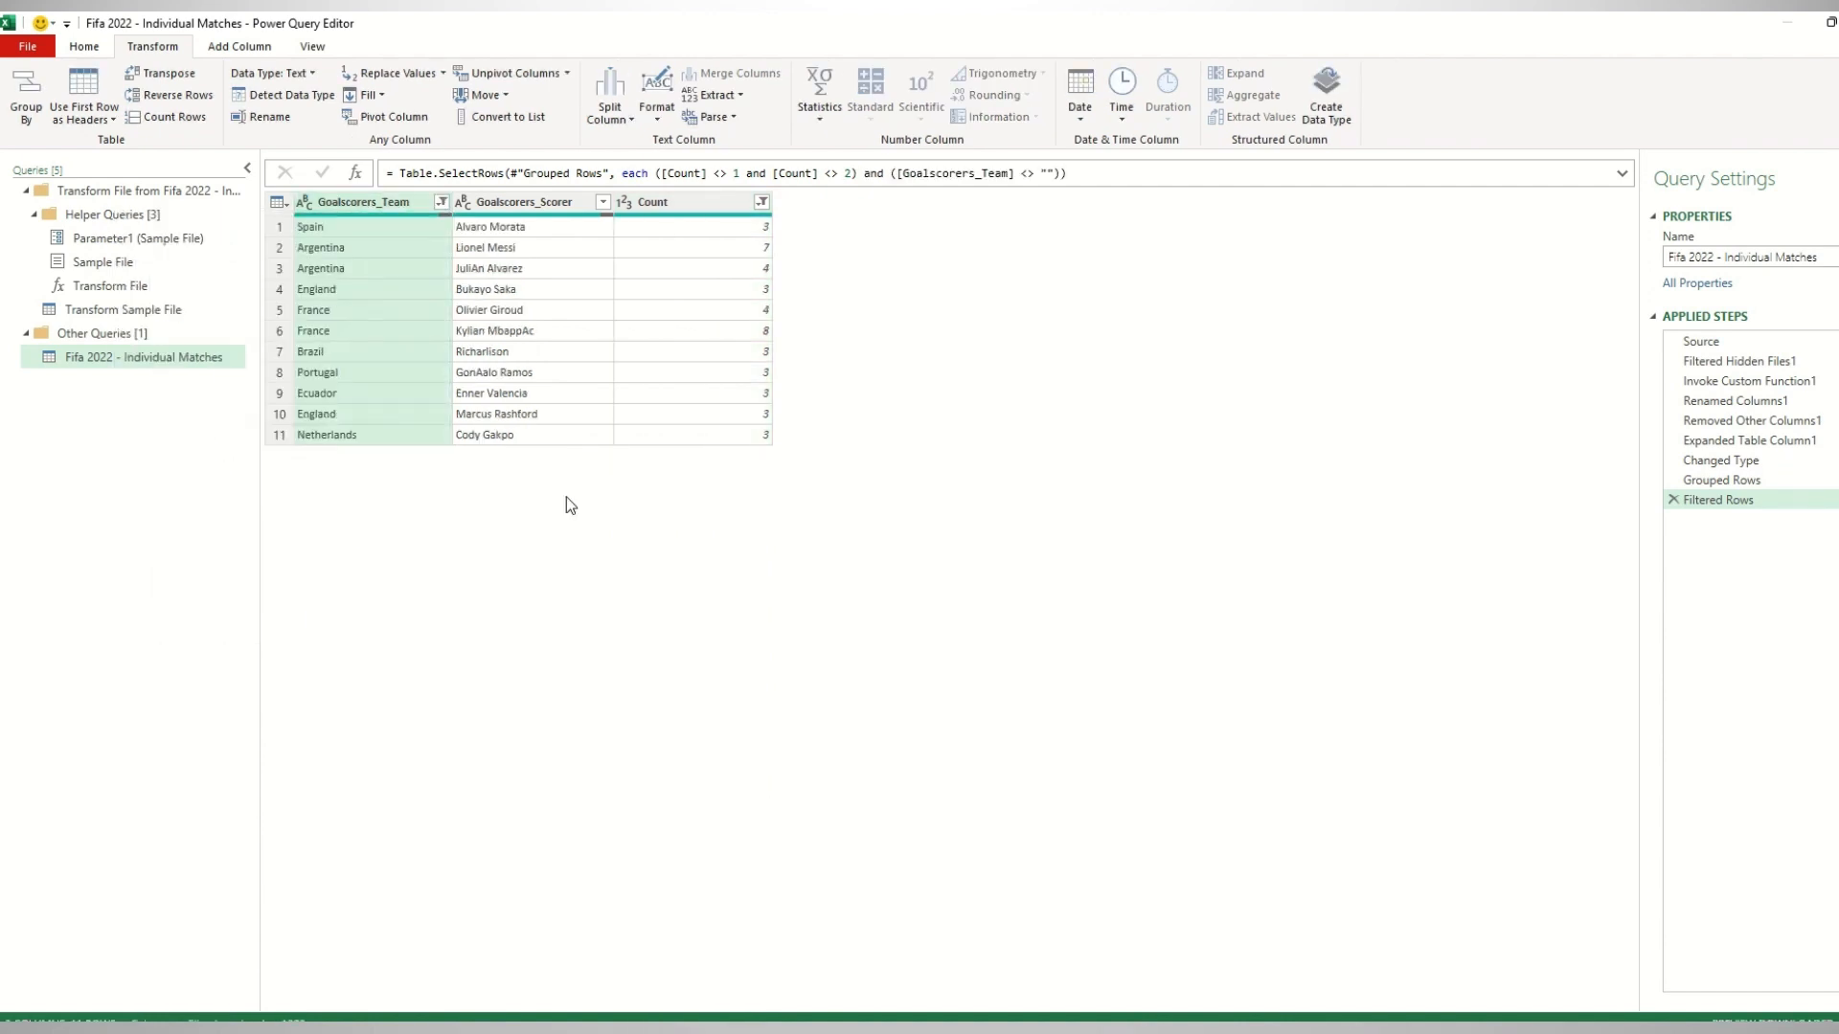
# Close the query editor and load the query as a PivotTable Report on a new worksheet.
pyautogui.click(84, 48)
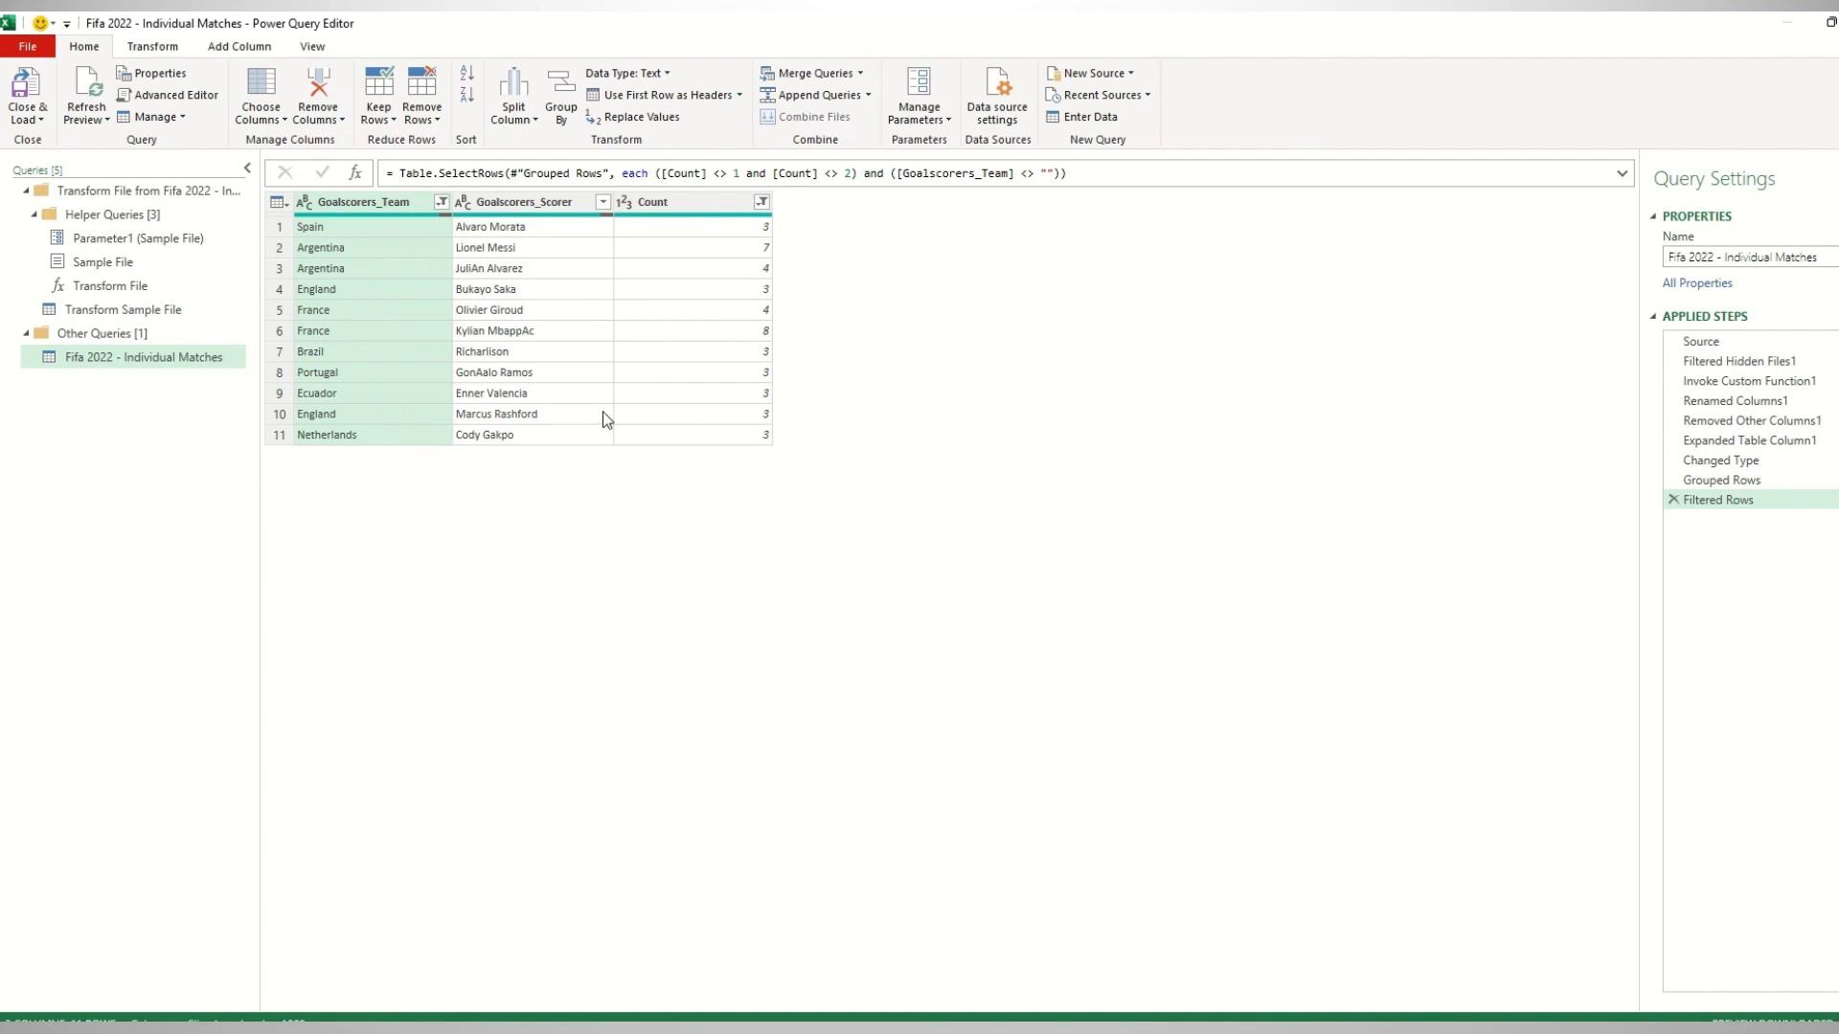
pyautogui.click(39, 118)
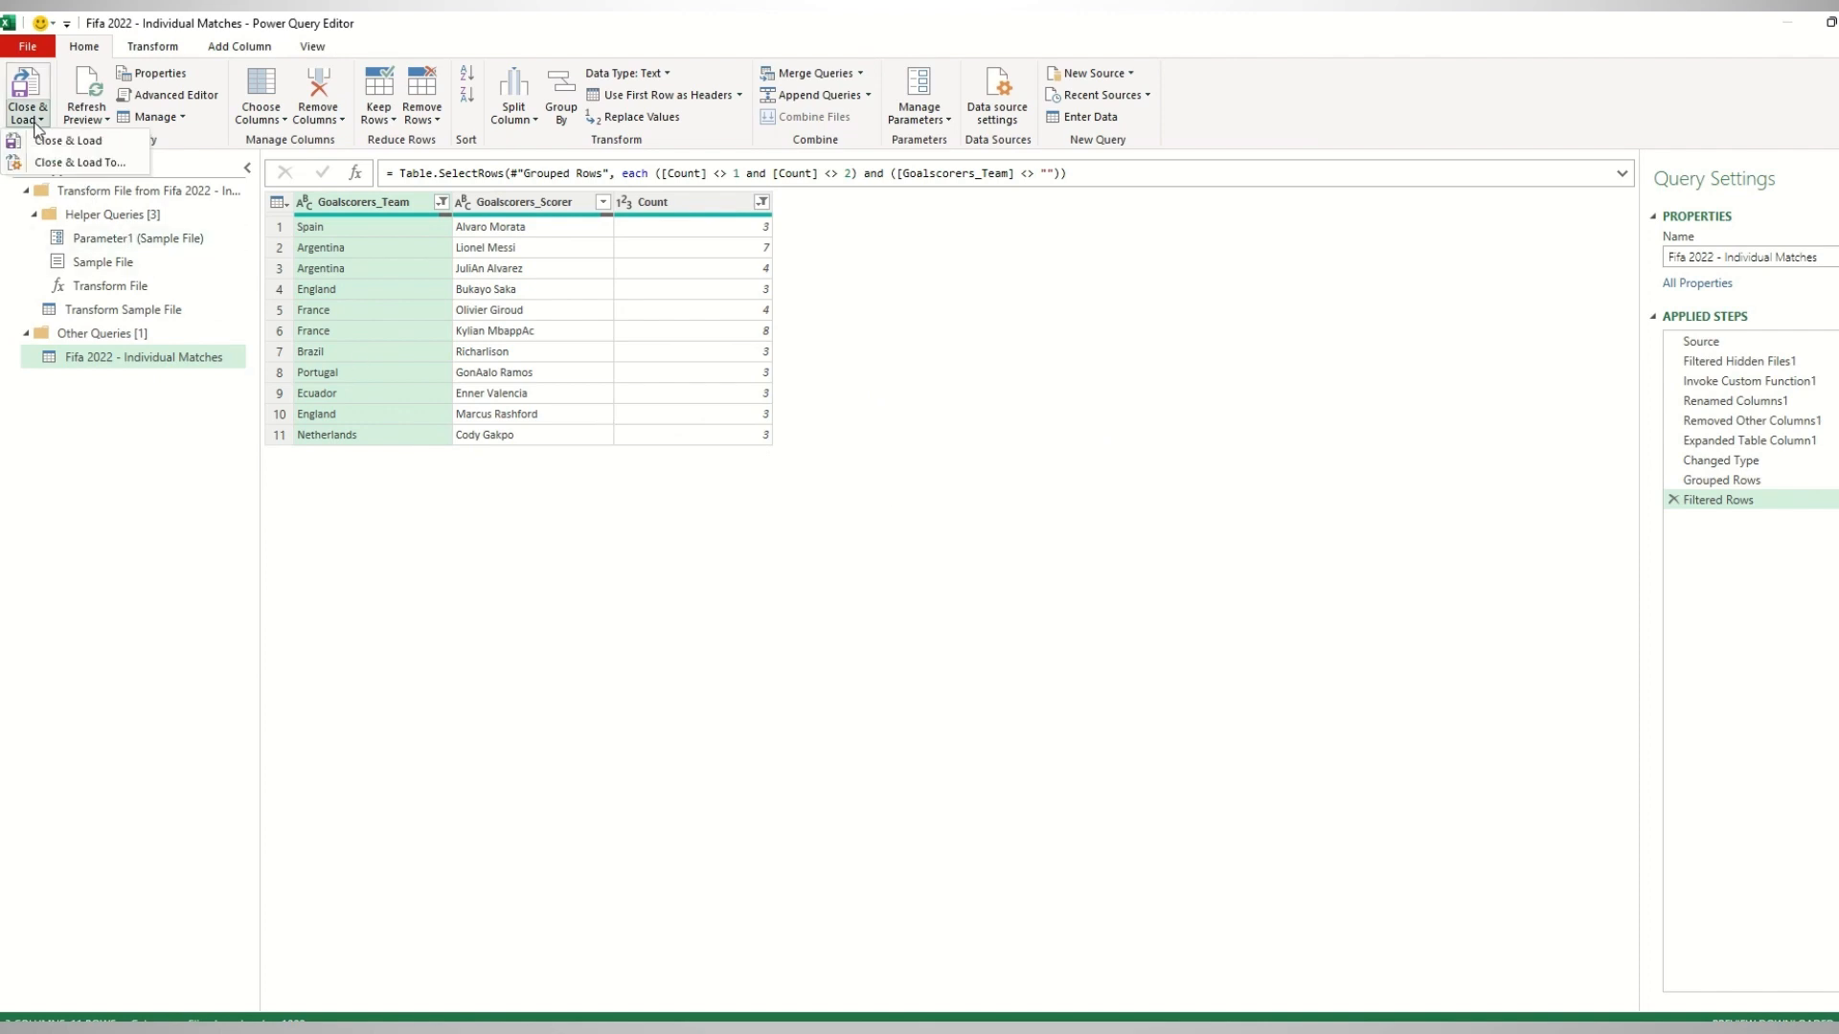
pyautogui.click(103, 141)
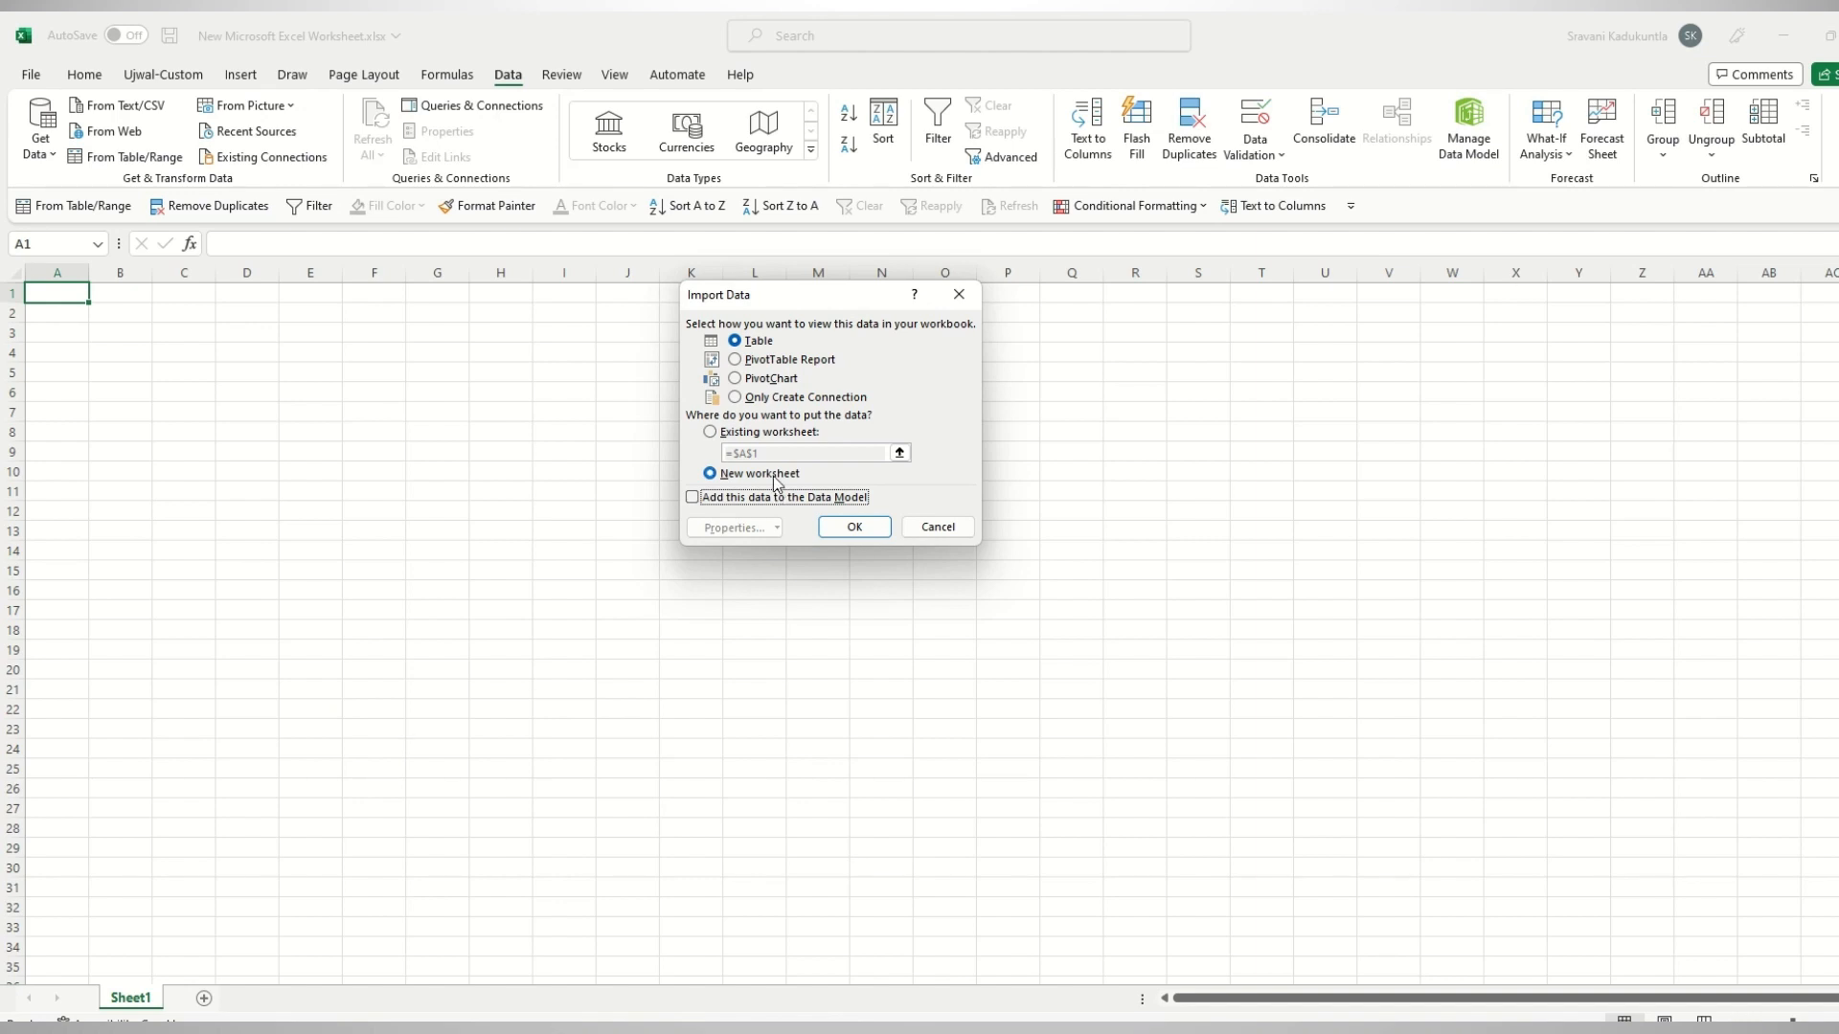
pyautogui.click(736, 360)
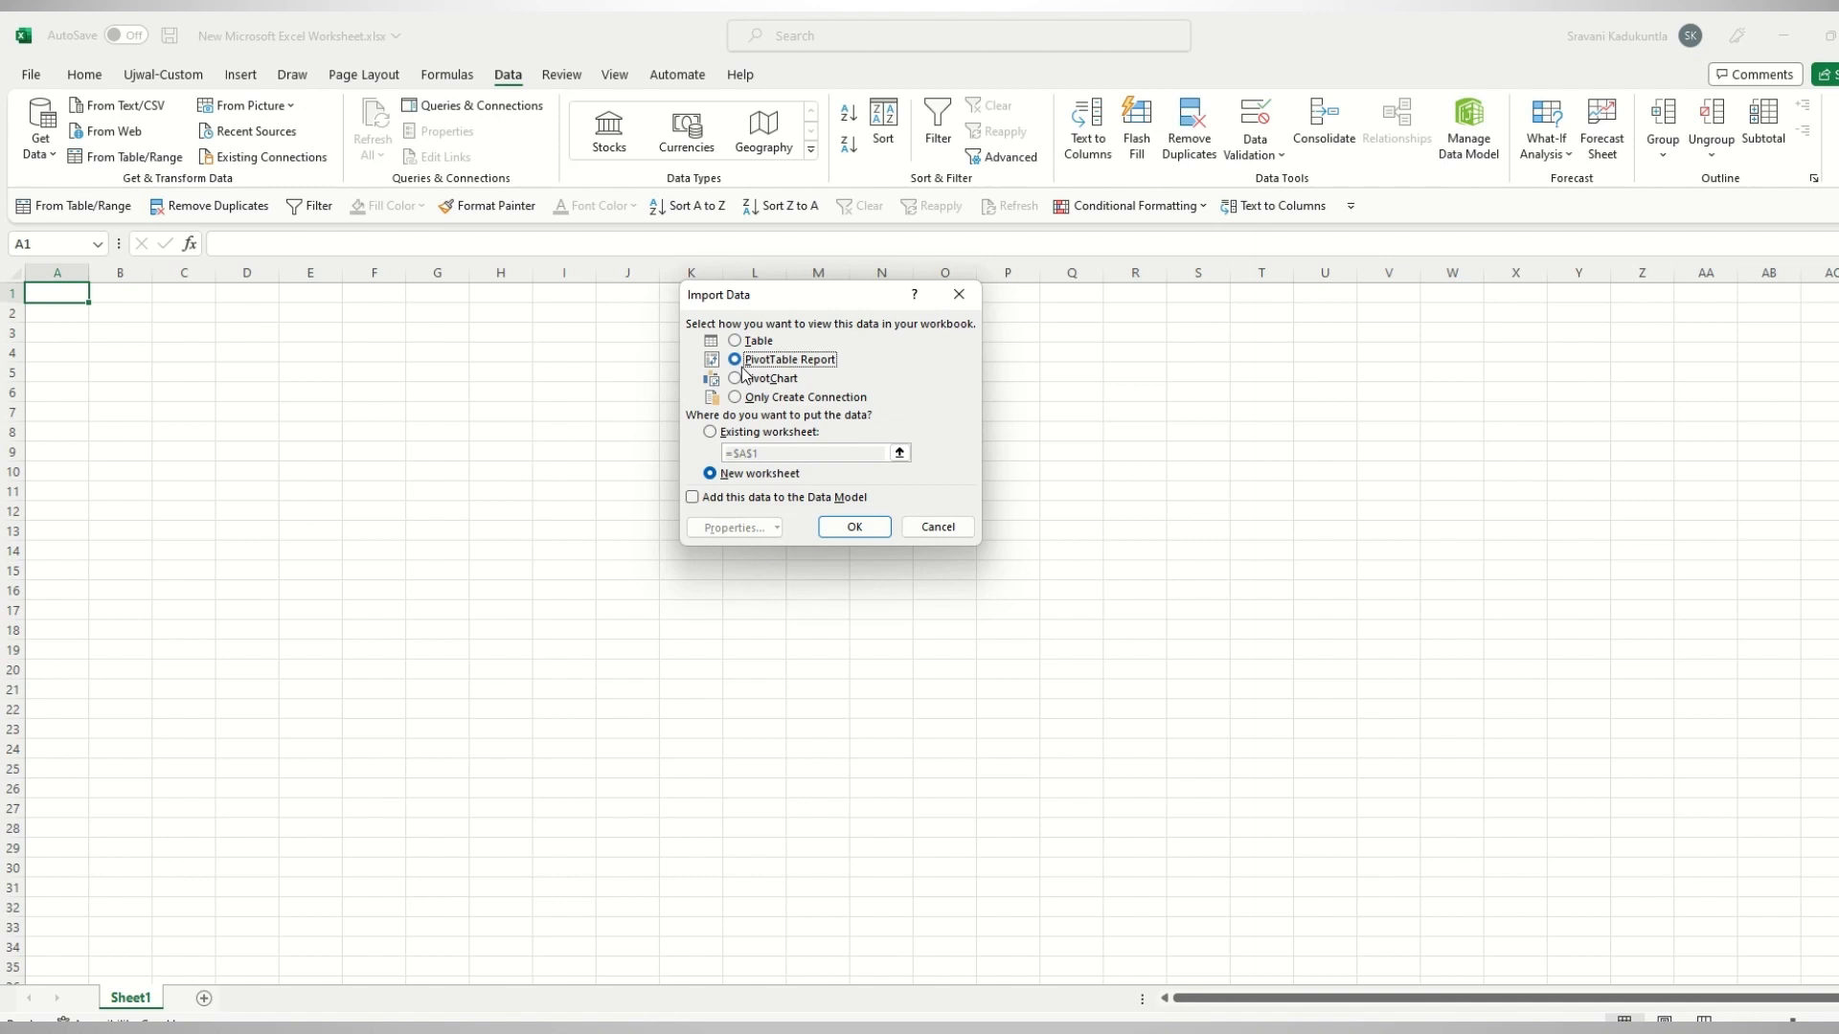
pyautogui.click(855, 527)
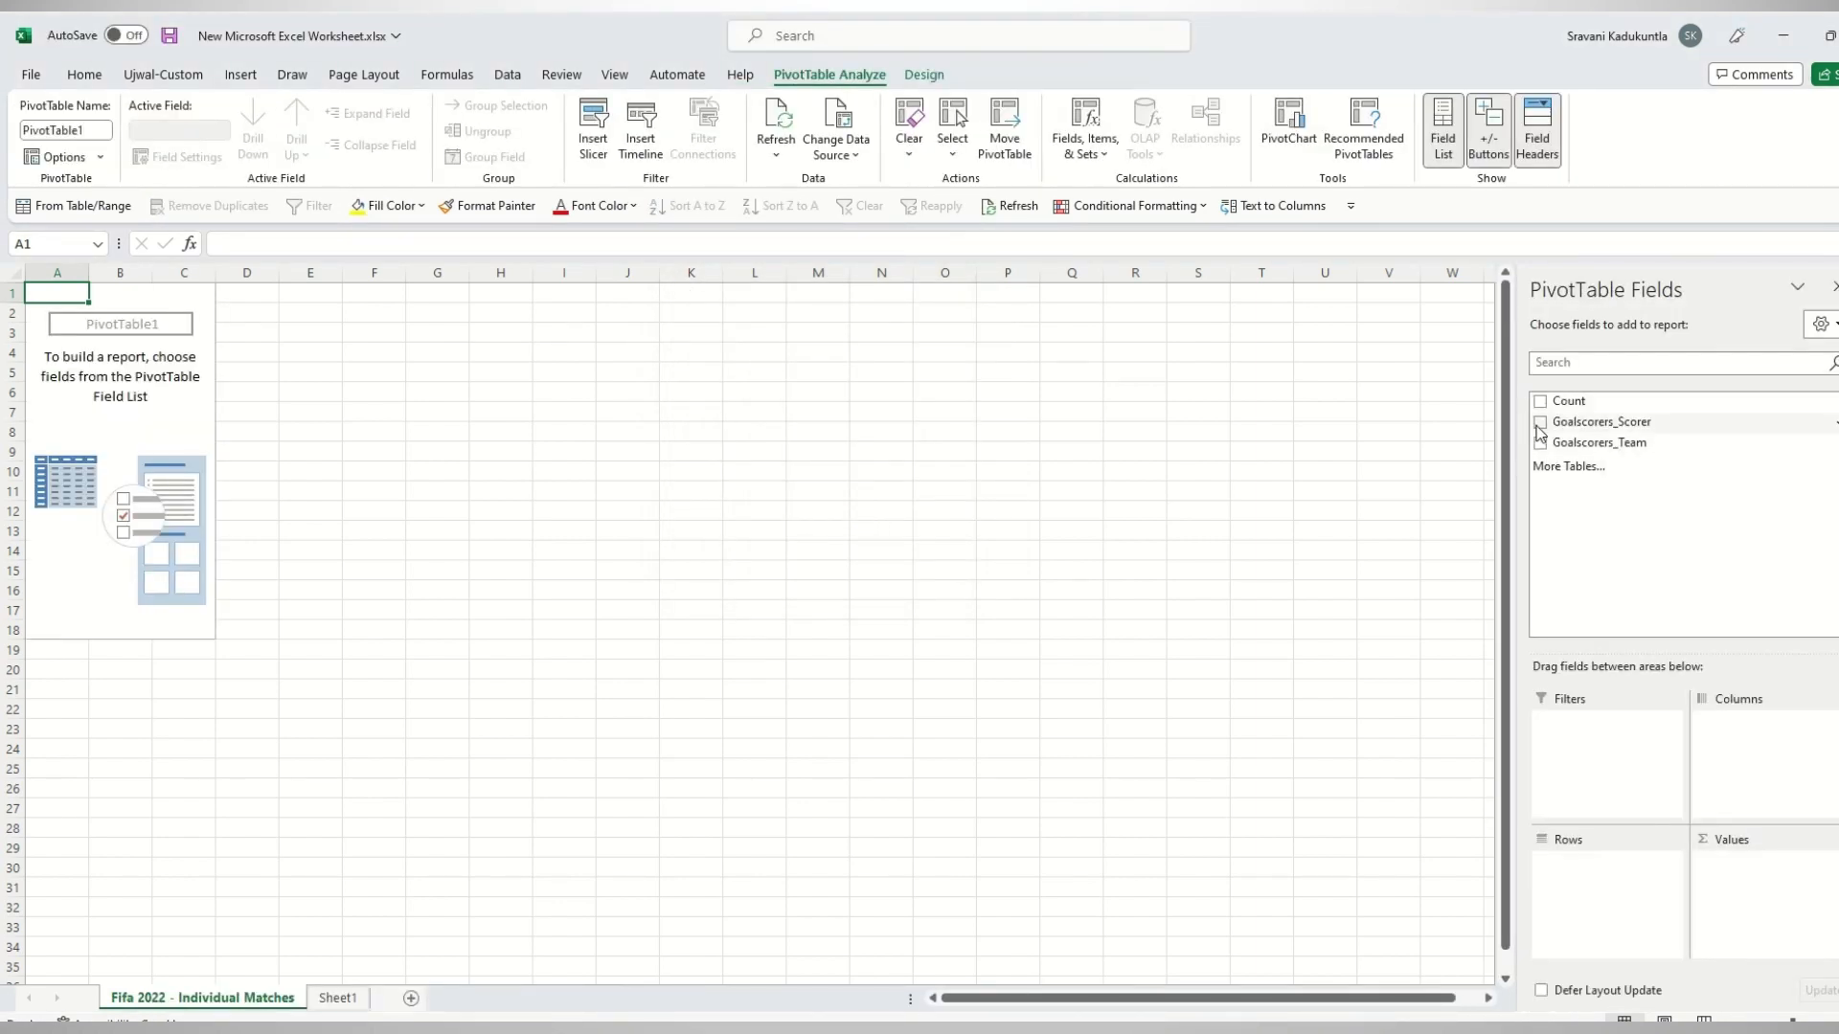
# Build the pivot table with Goalscorers_Team above Goalscorers_Scorer as rows and the sum of Count as values.
pyautogui.click(1541, 424)
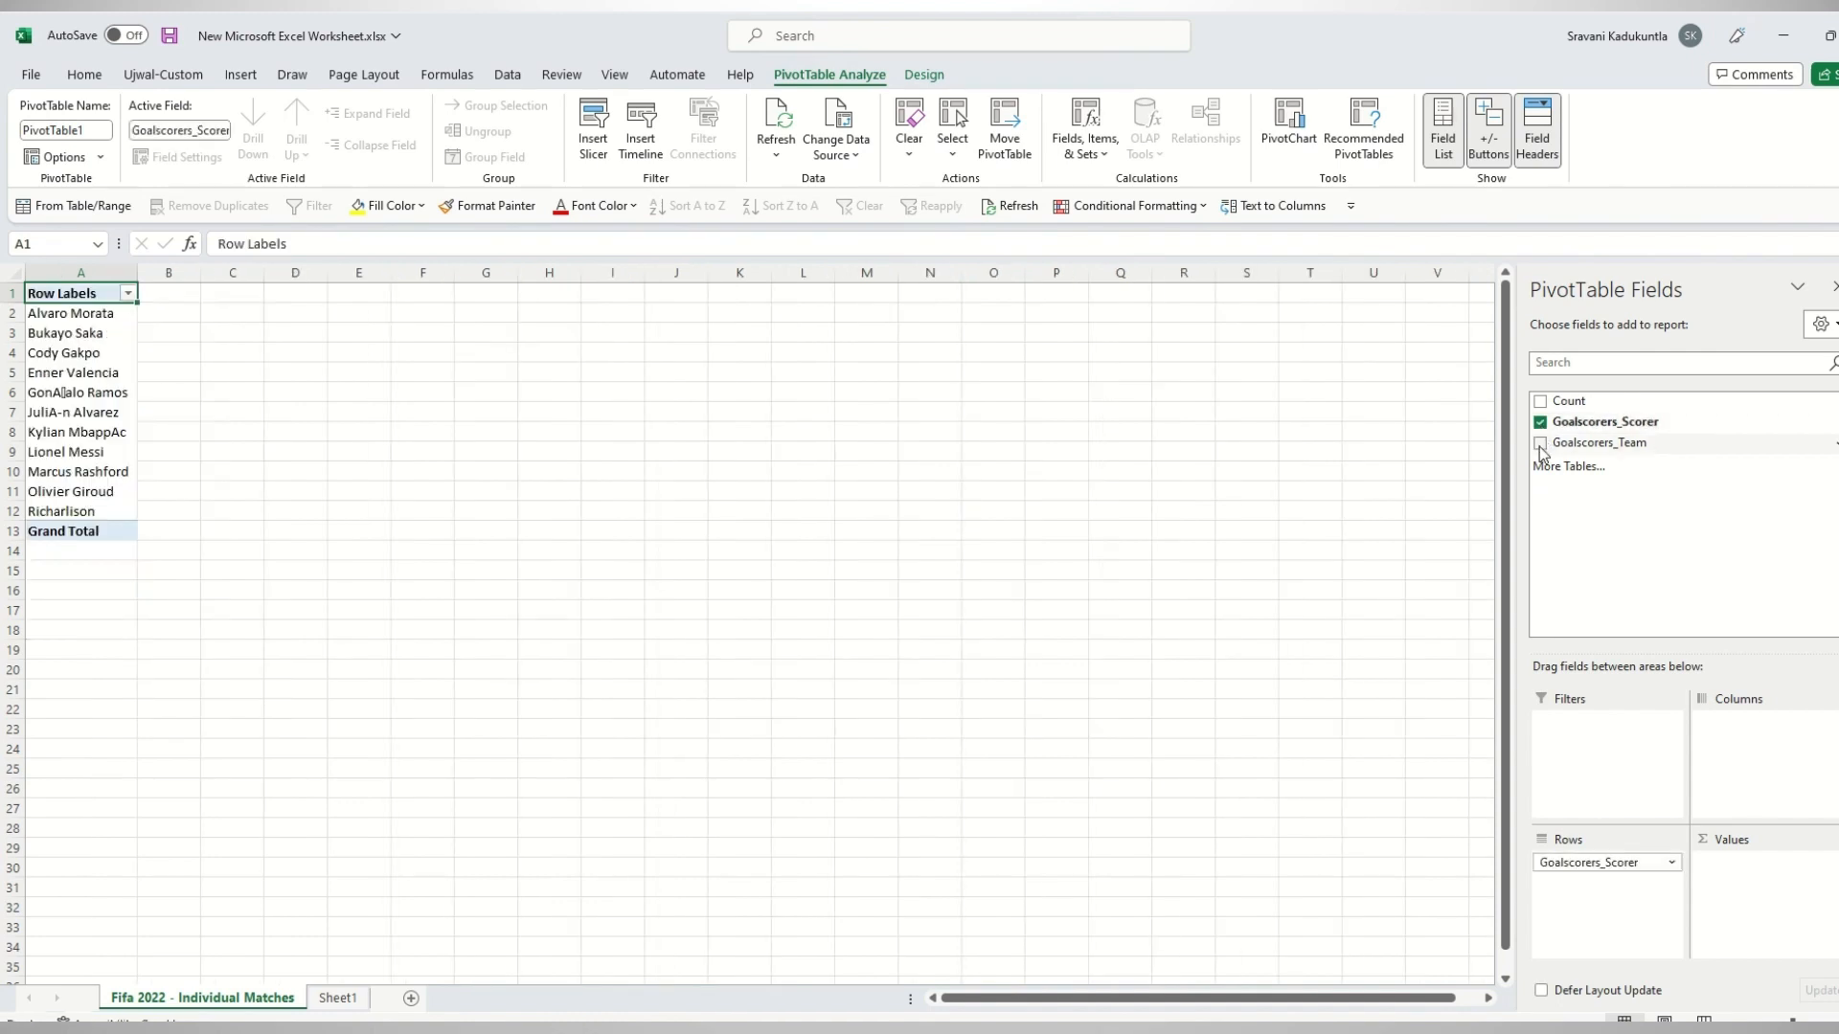
pyautogui.click(1540, 423)
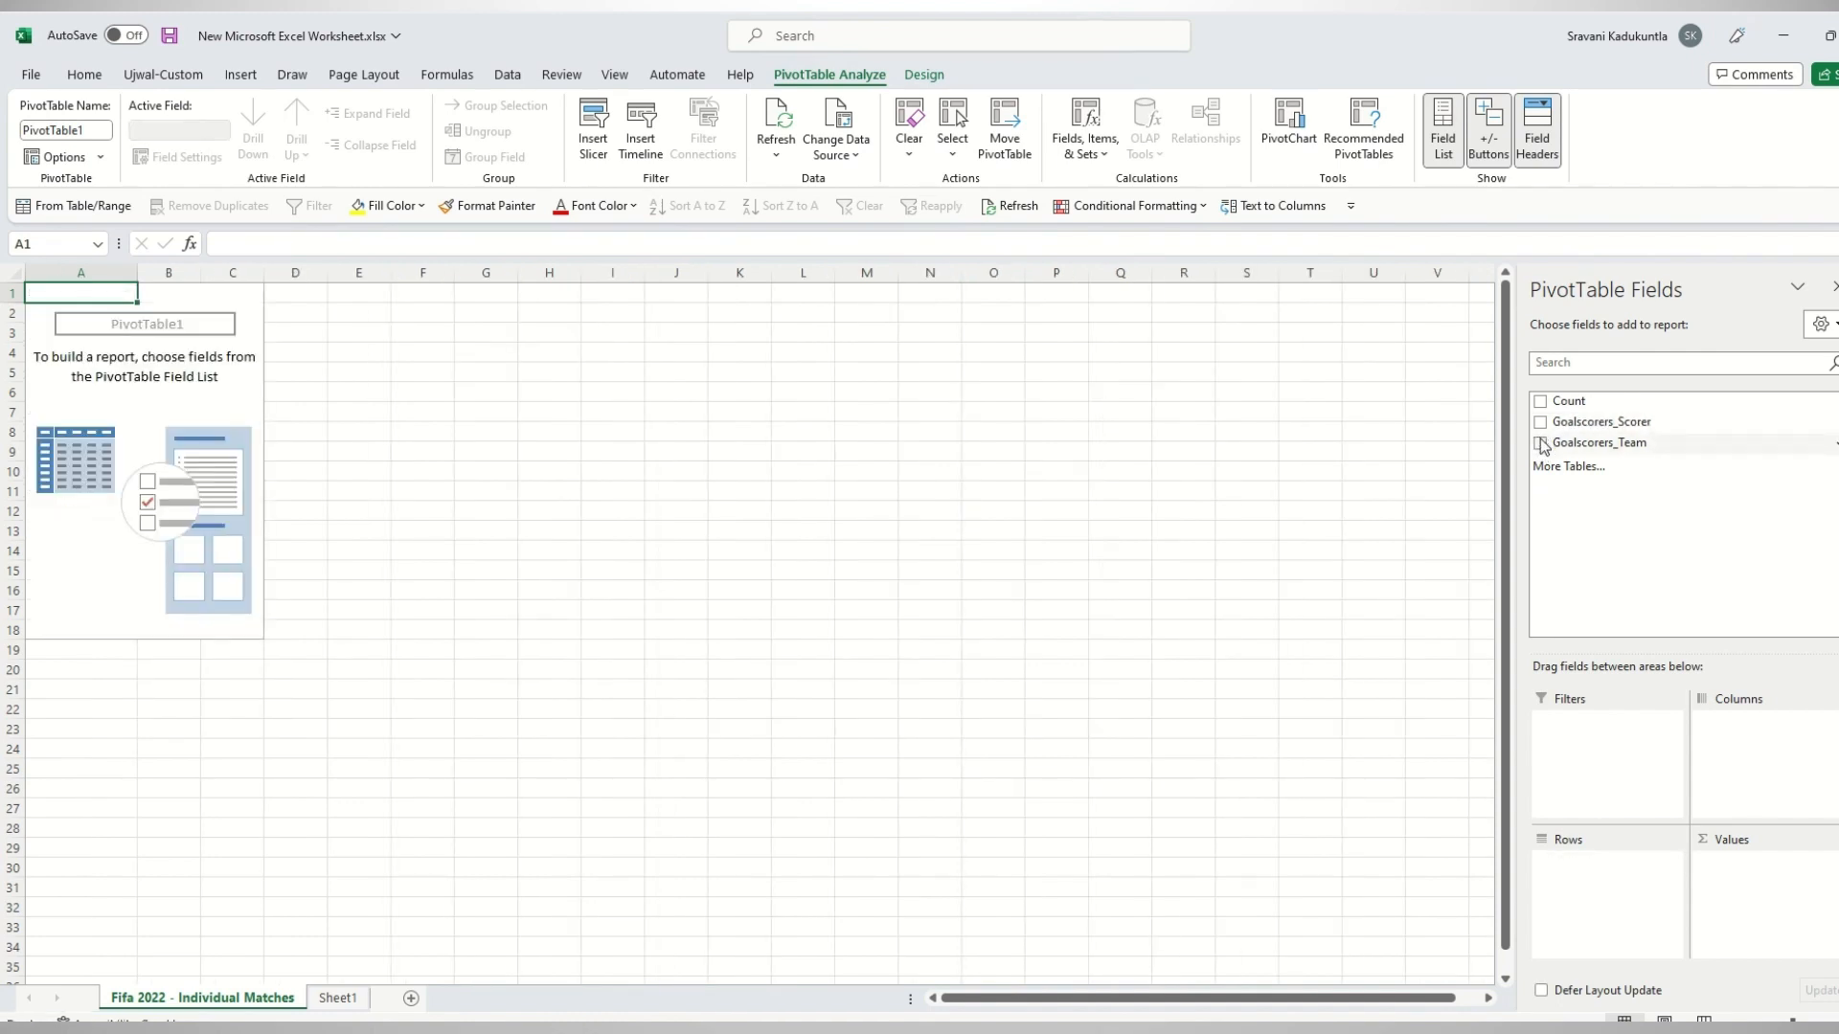
pyautogui.click(1541, 443)
pyautogui.click(1541, 422)
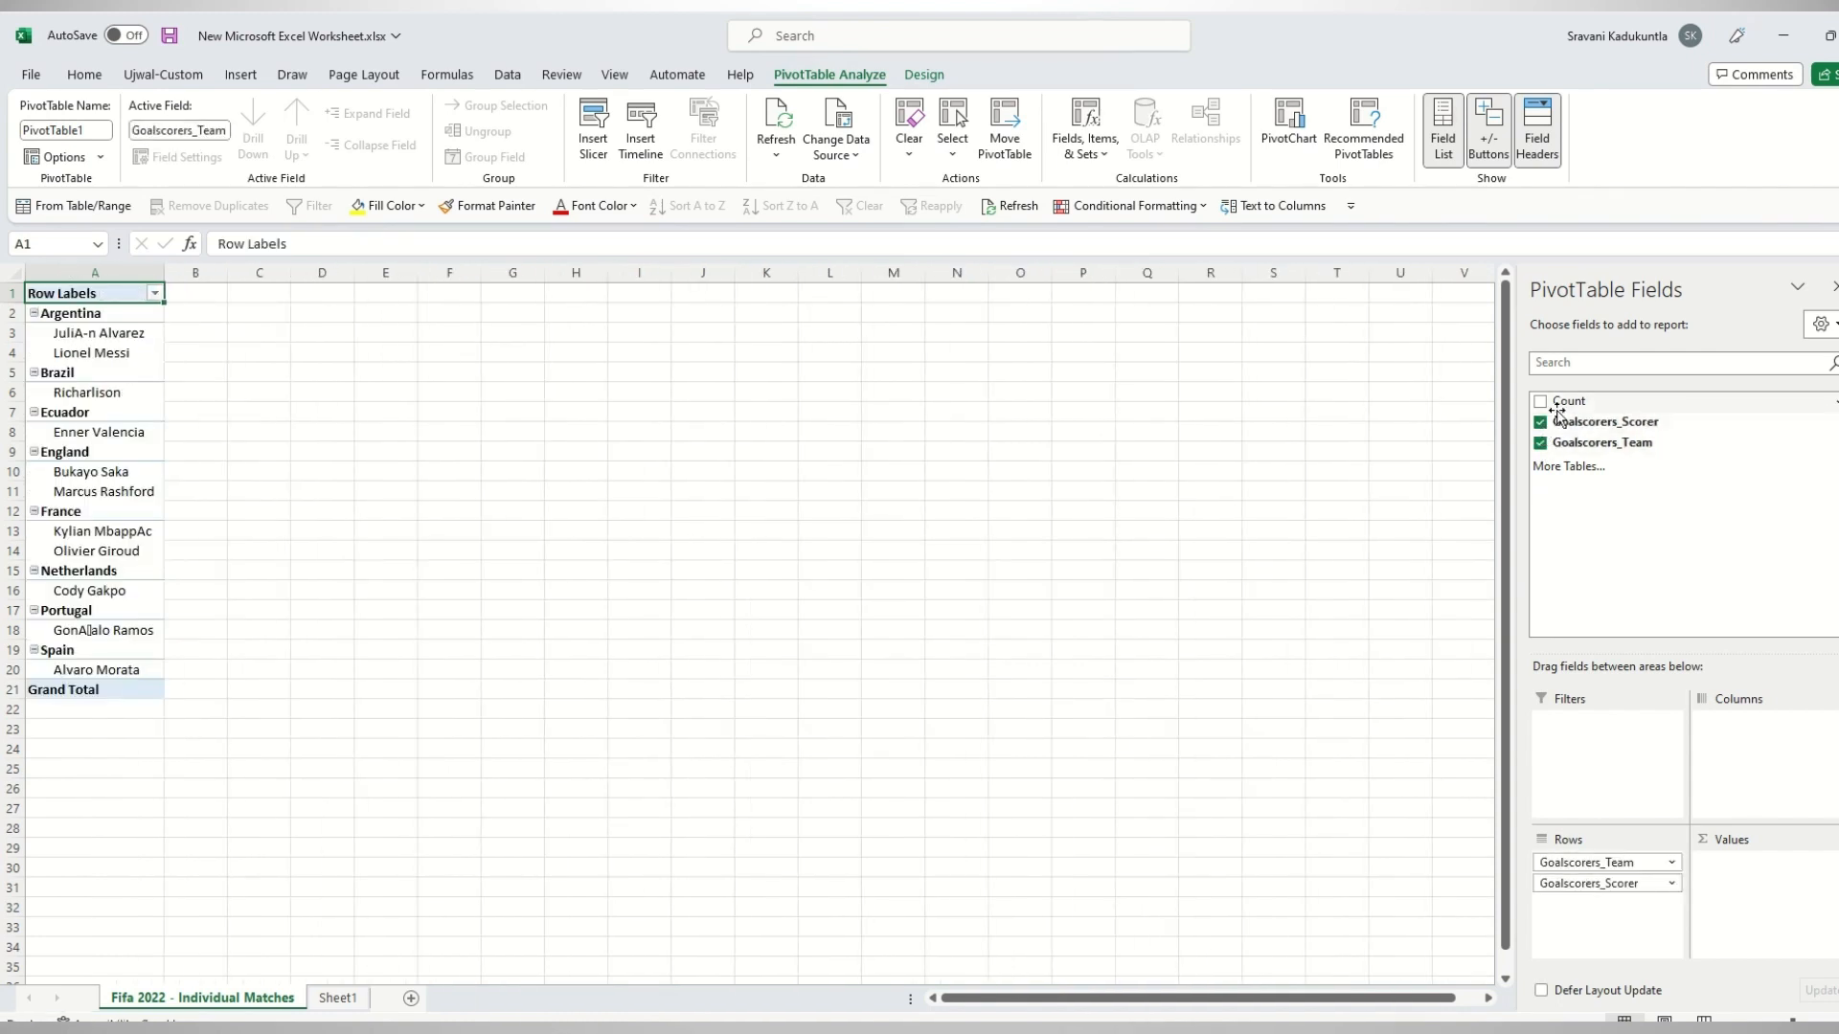
pyautogui.click(1540, 401)
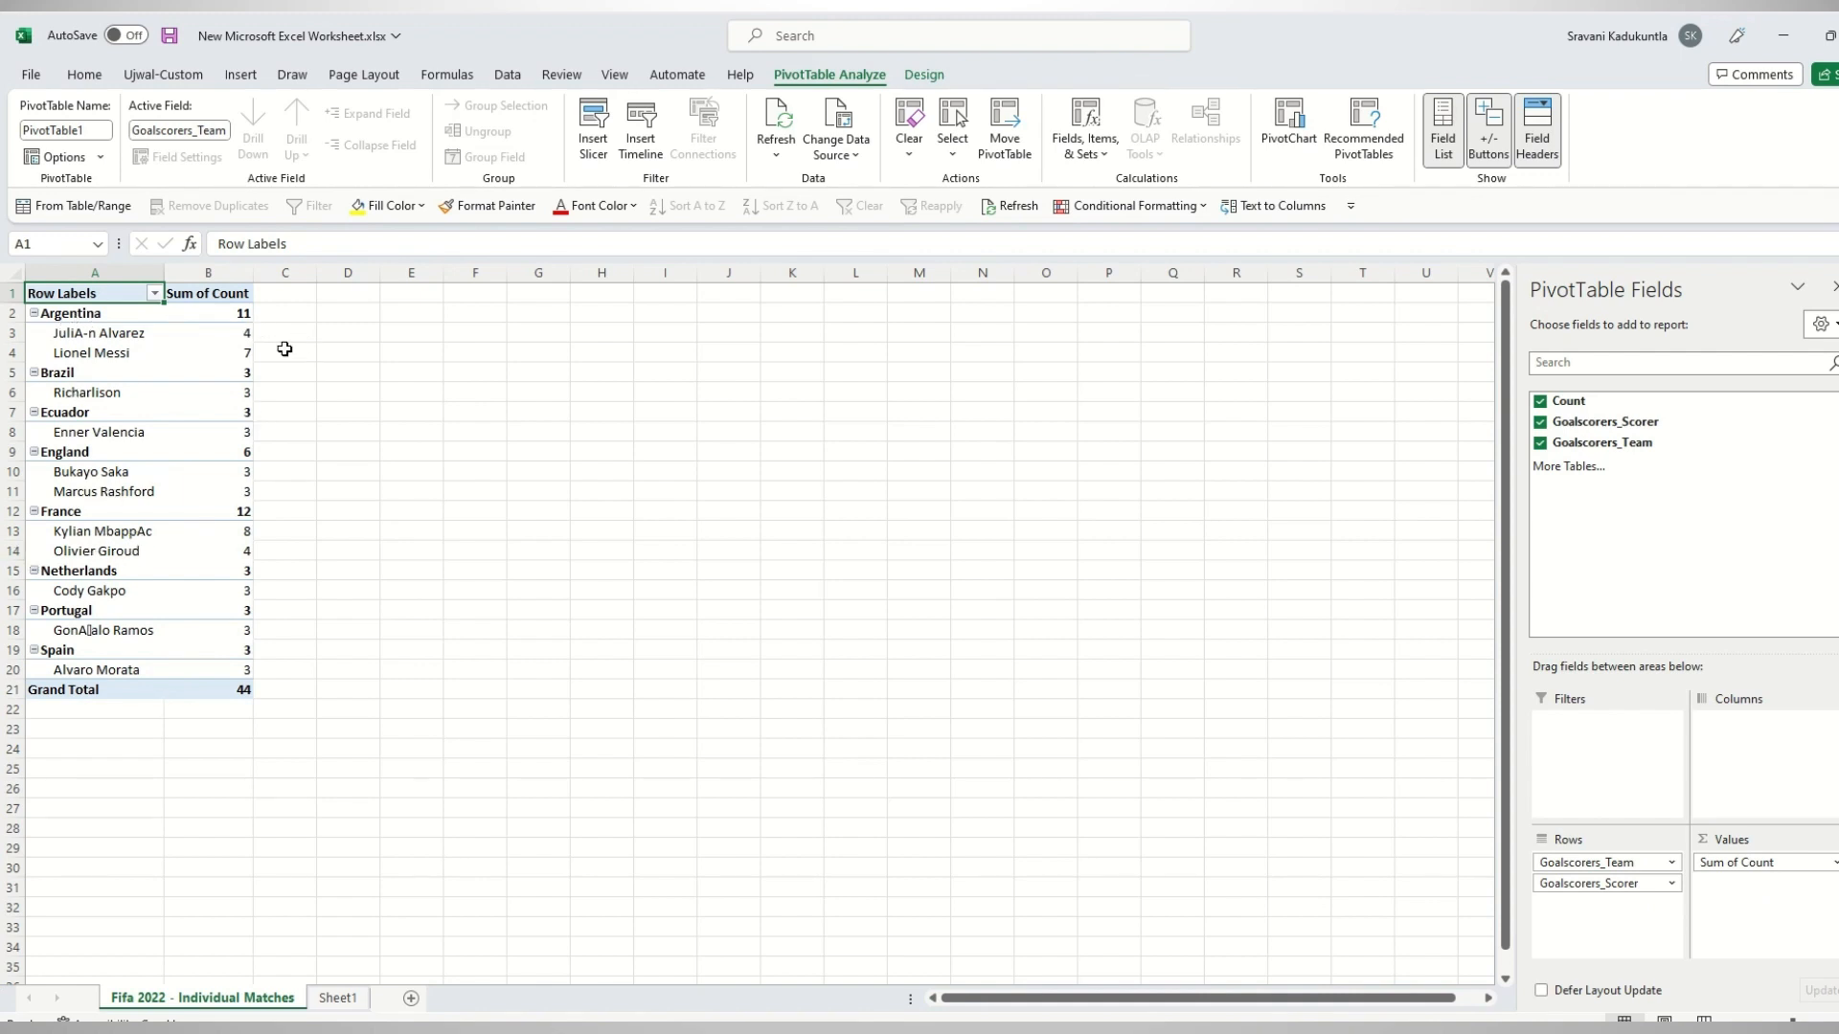
# Insert a Clustered Bar chart based on the pivot table of teams and scorers.
pyautogui.click(106, 337)
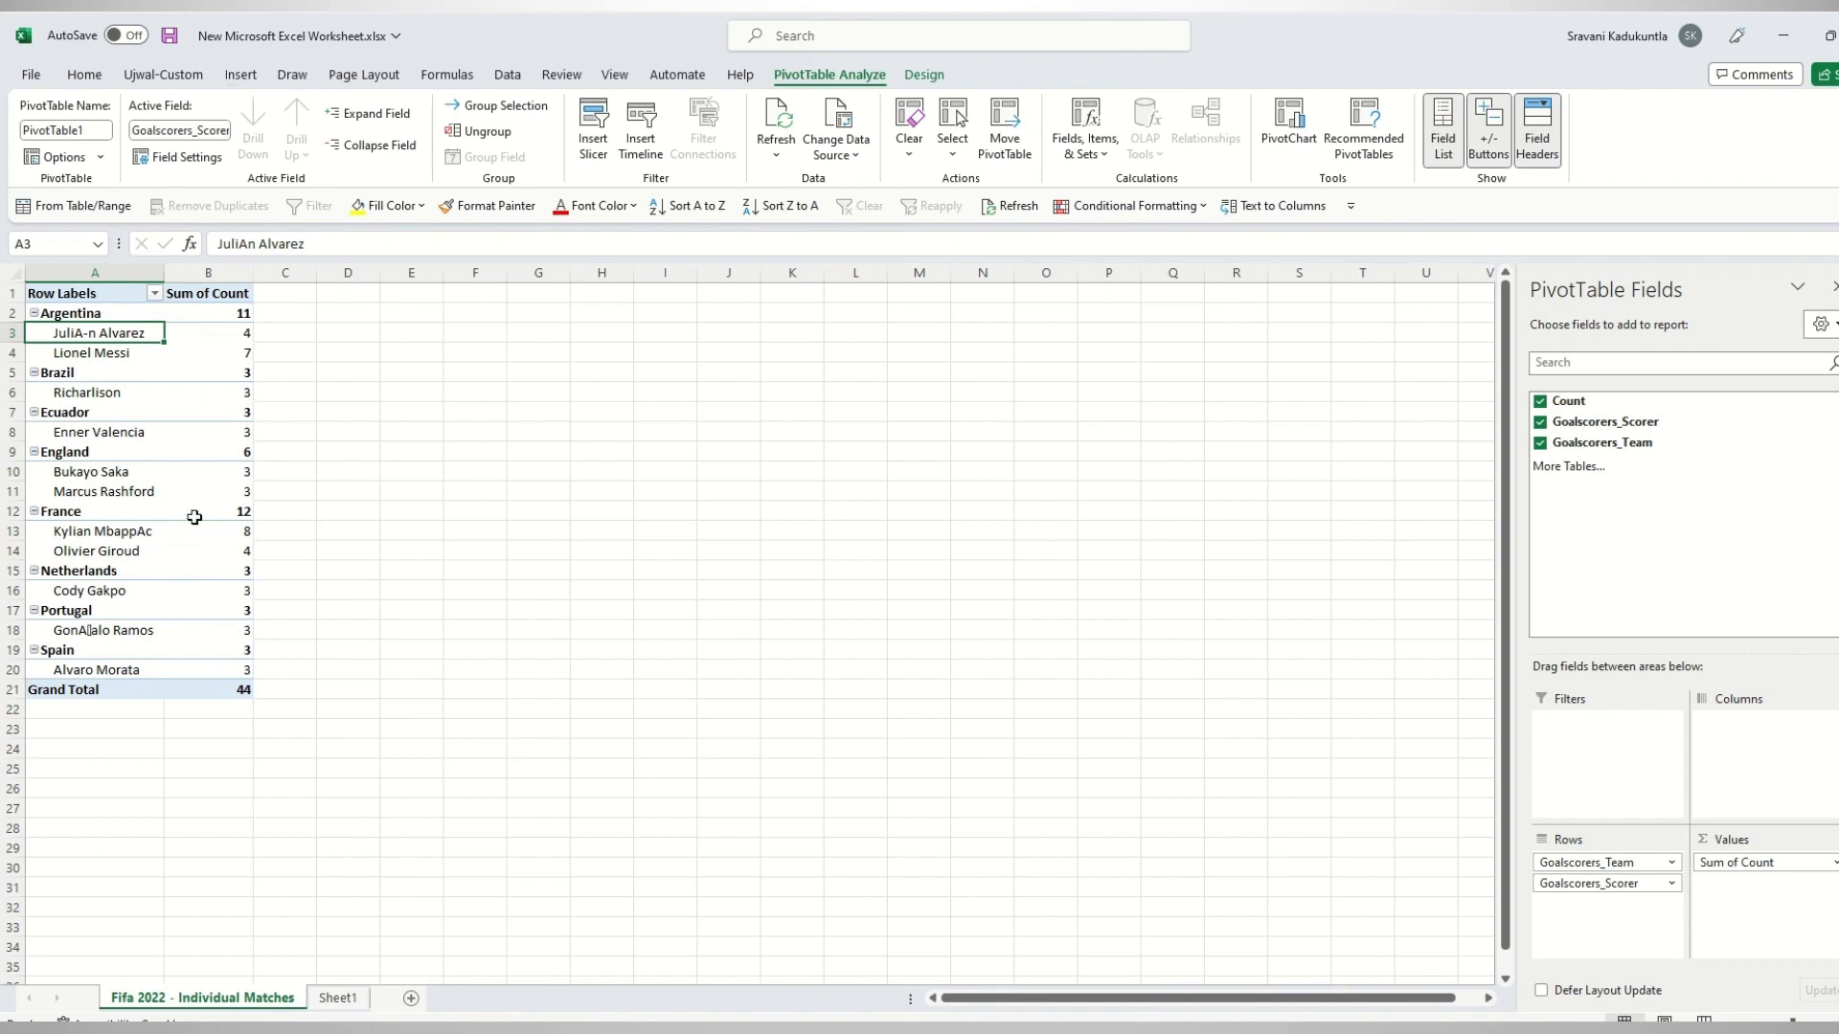
pyautogui.click(138, 359)
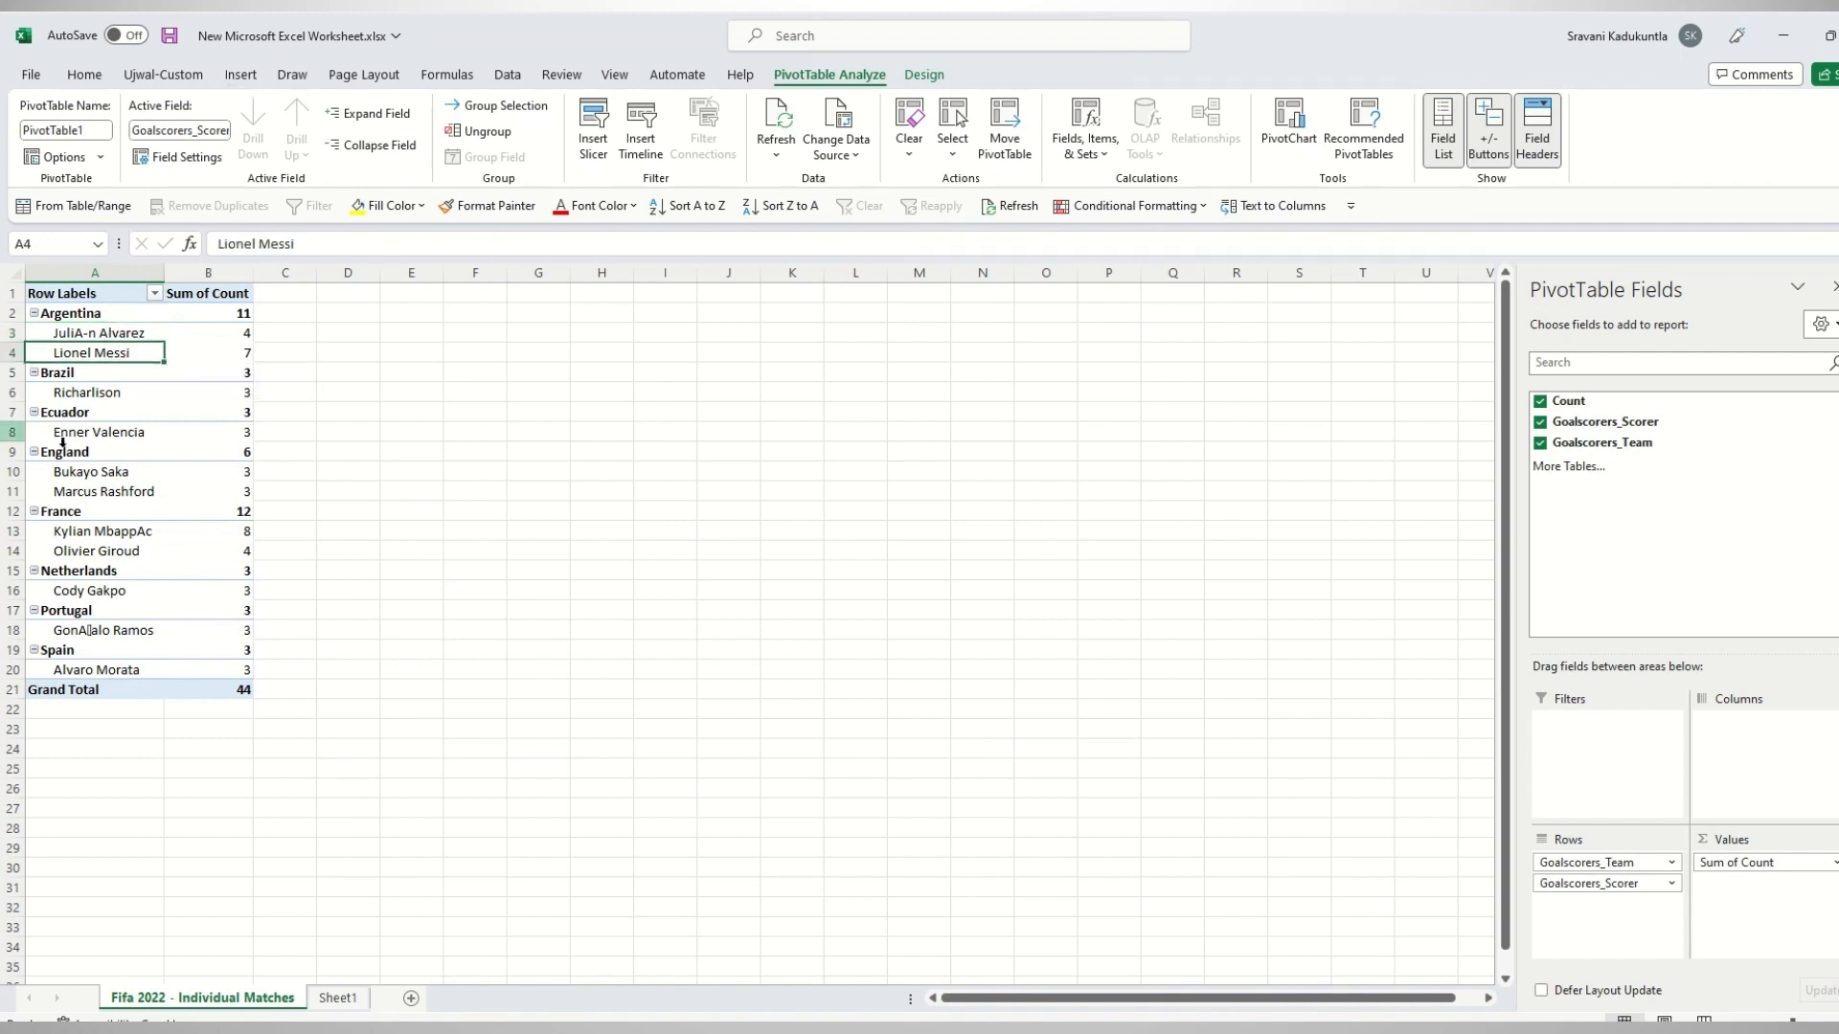
pyautogui.click(243, 75)
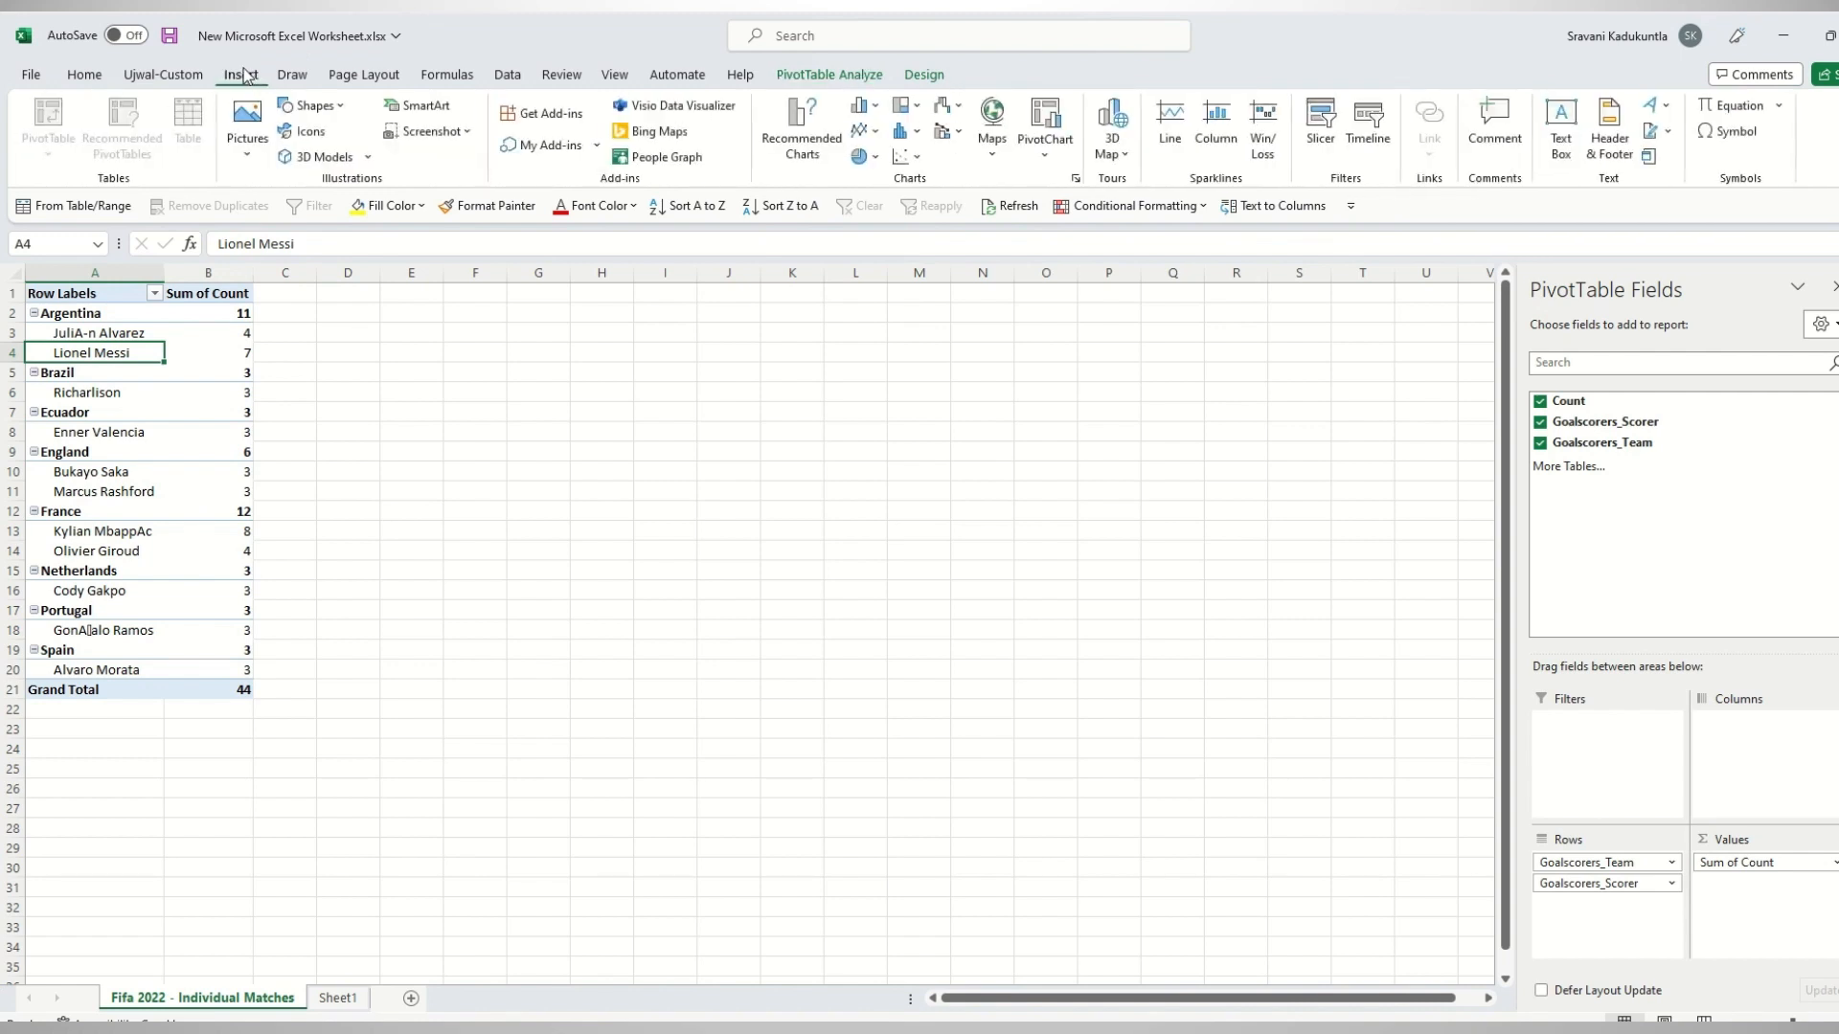
pyautogui.click(785, 174)
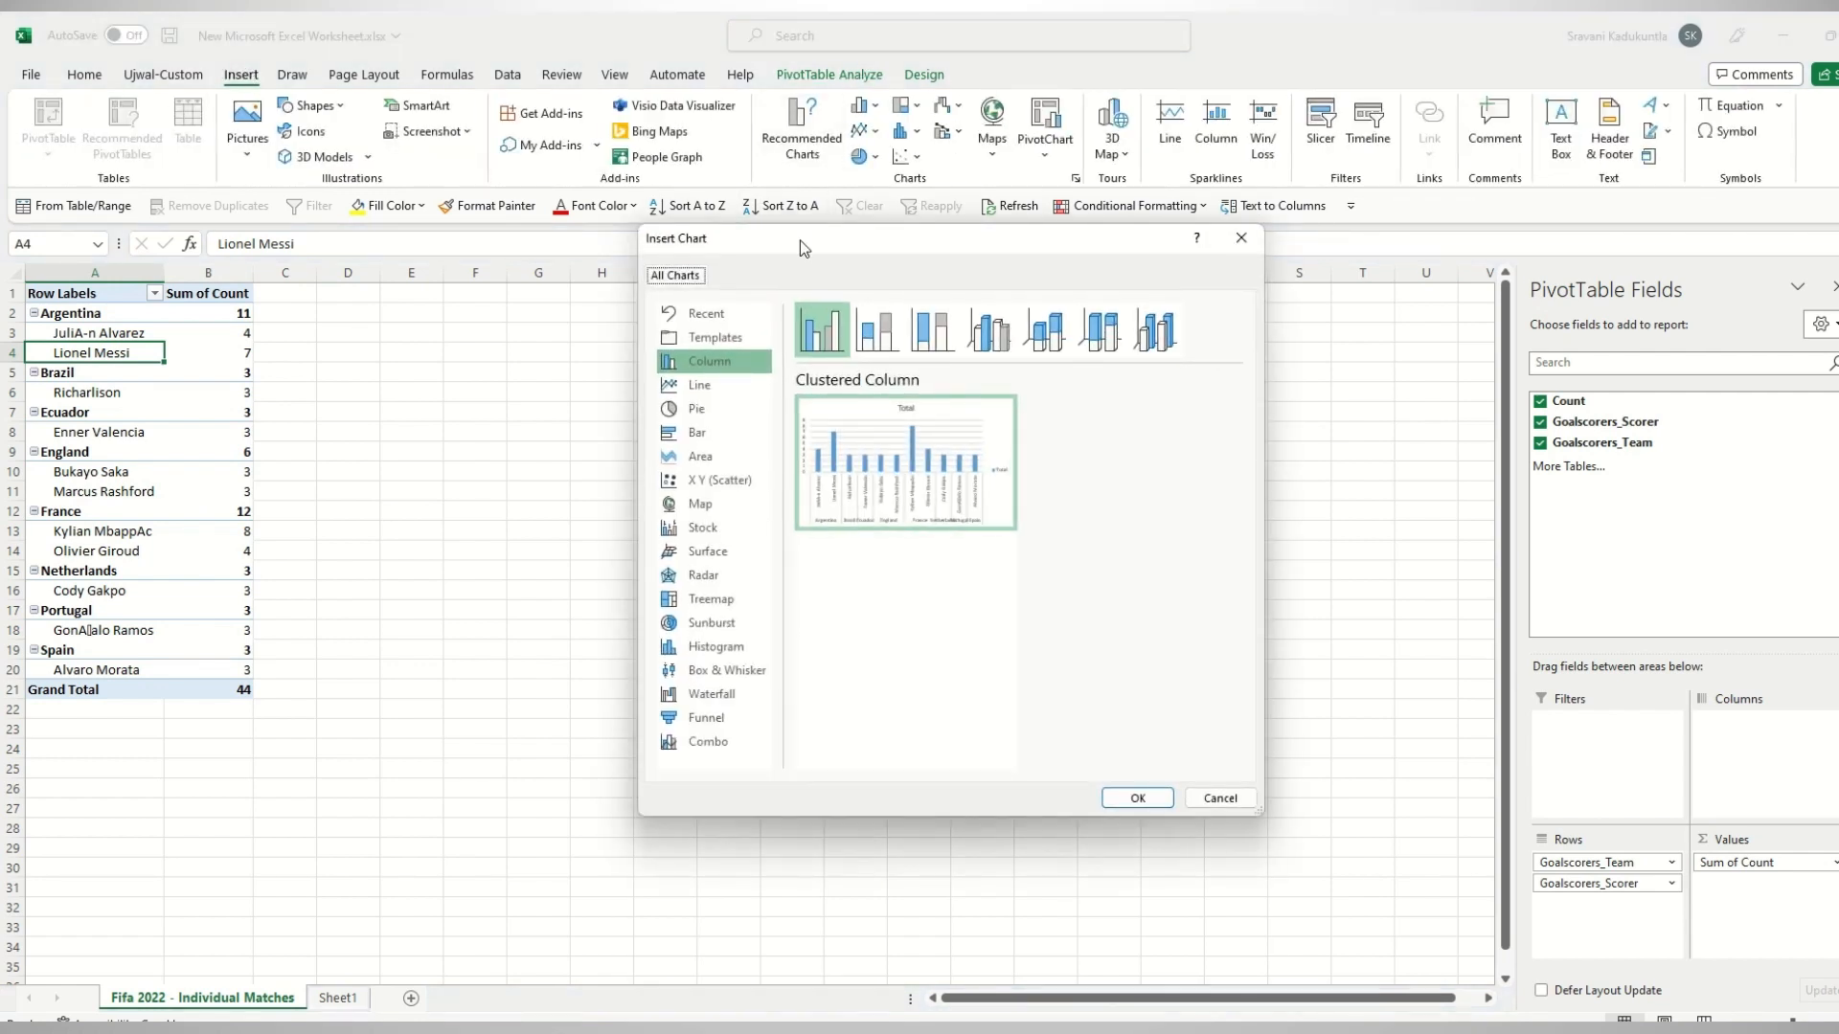
pyautogui.moveTo(957, 485)
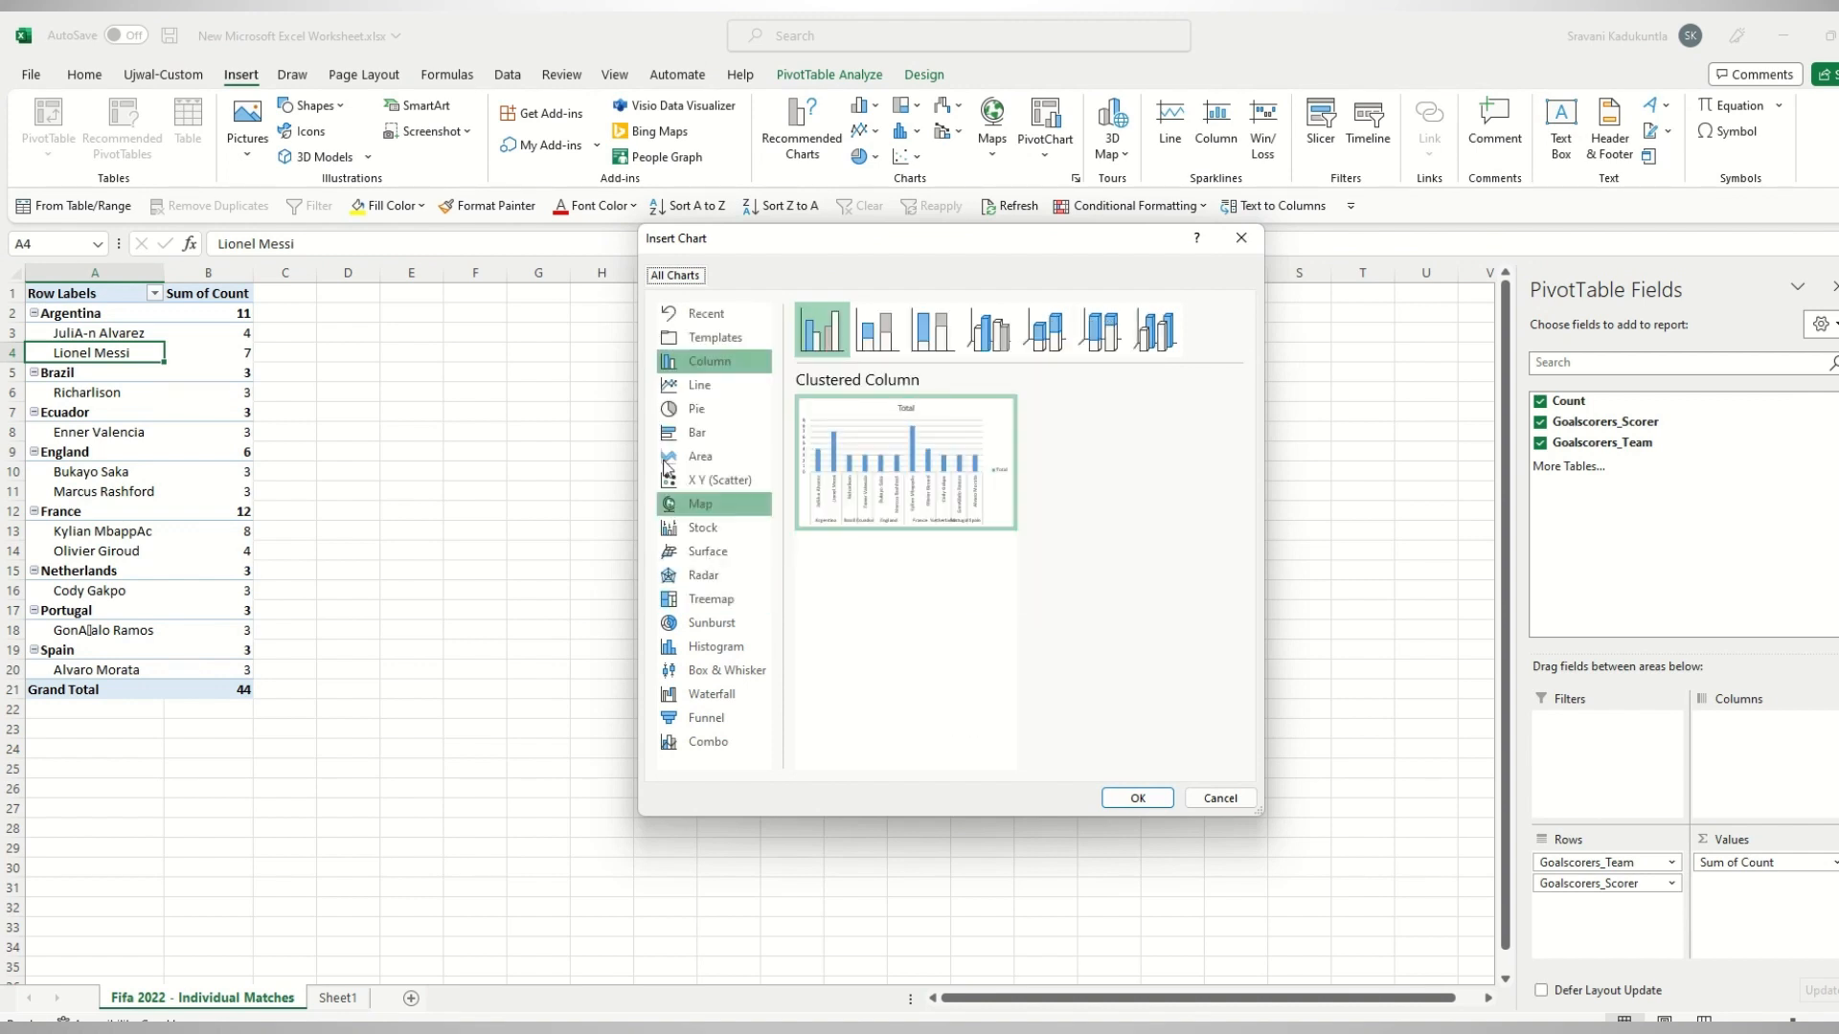
pyautogui.click(691, 436)
pyautogui.moveTo(952, 490)
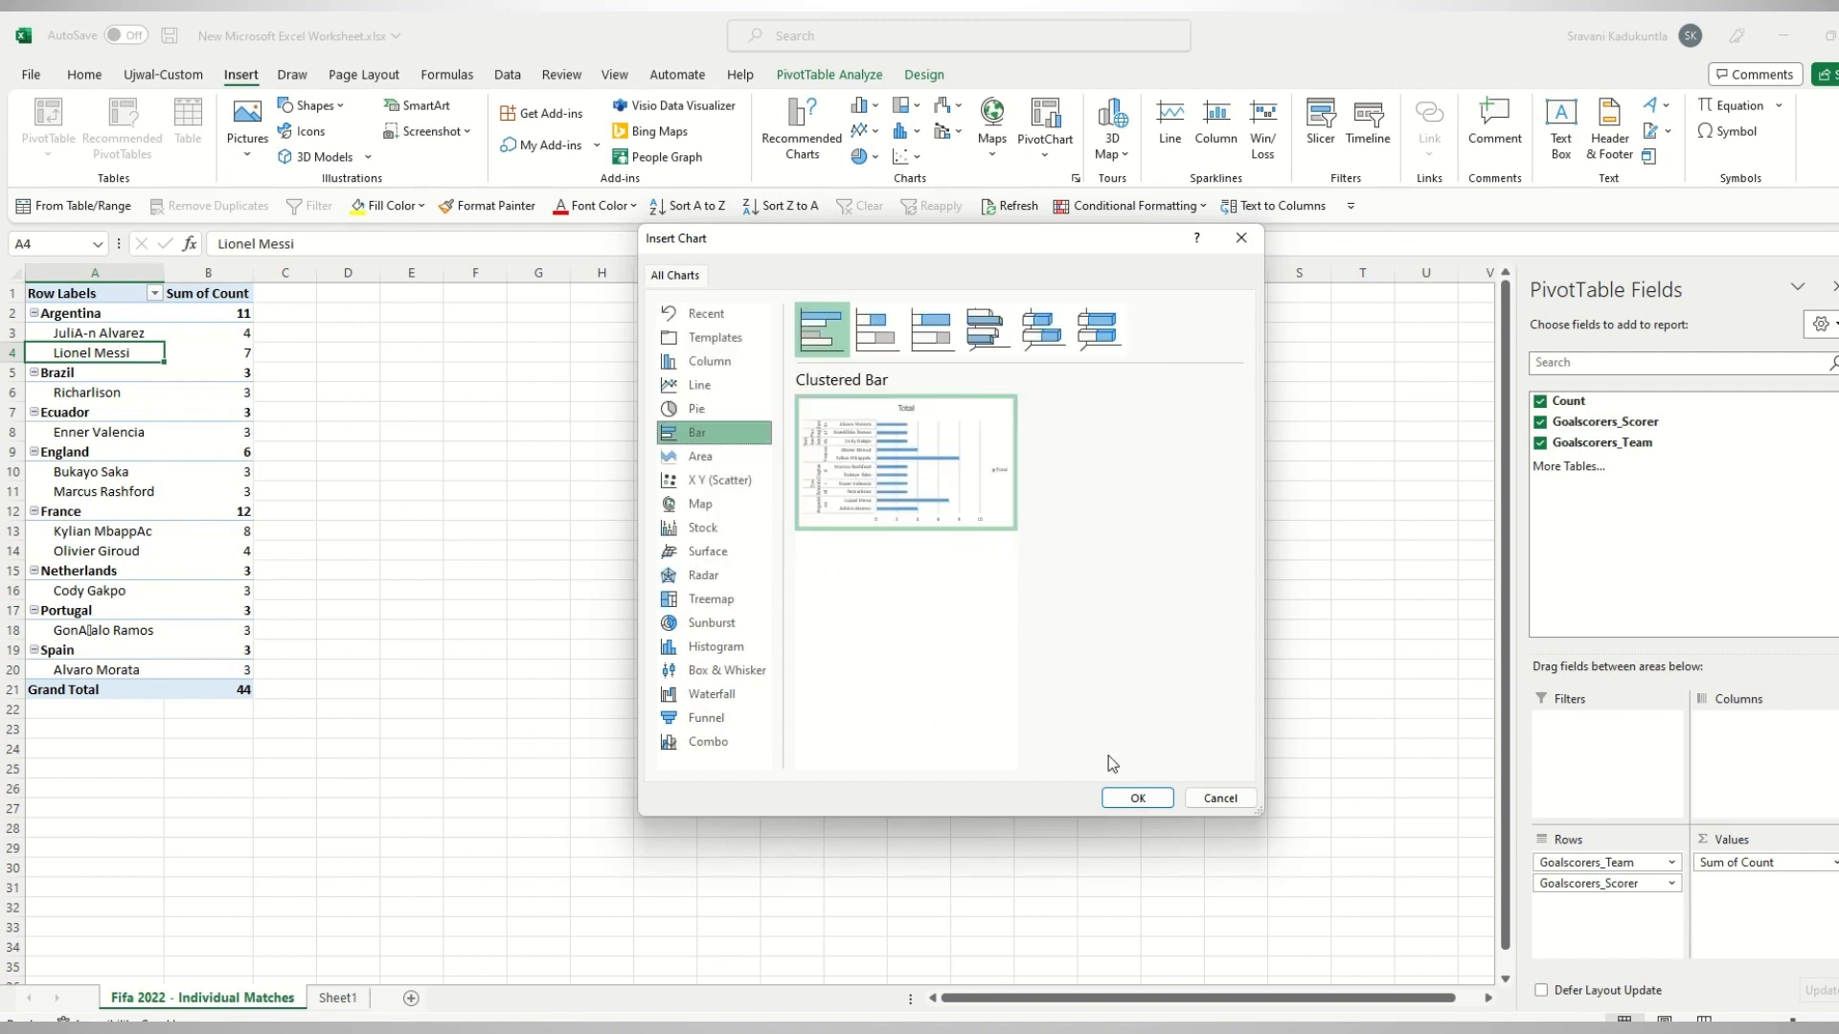
pyautogui.click(1140, 800)
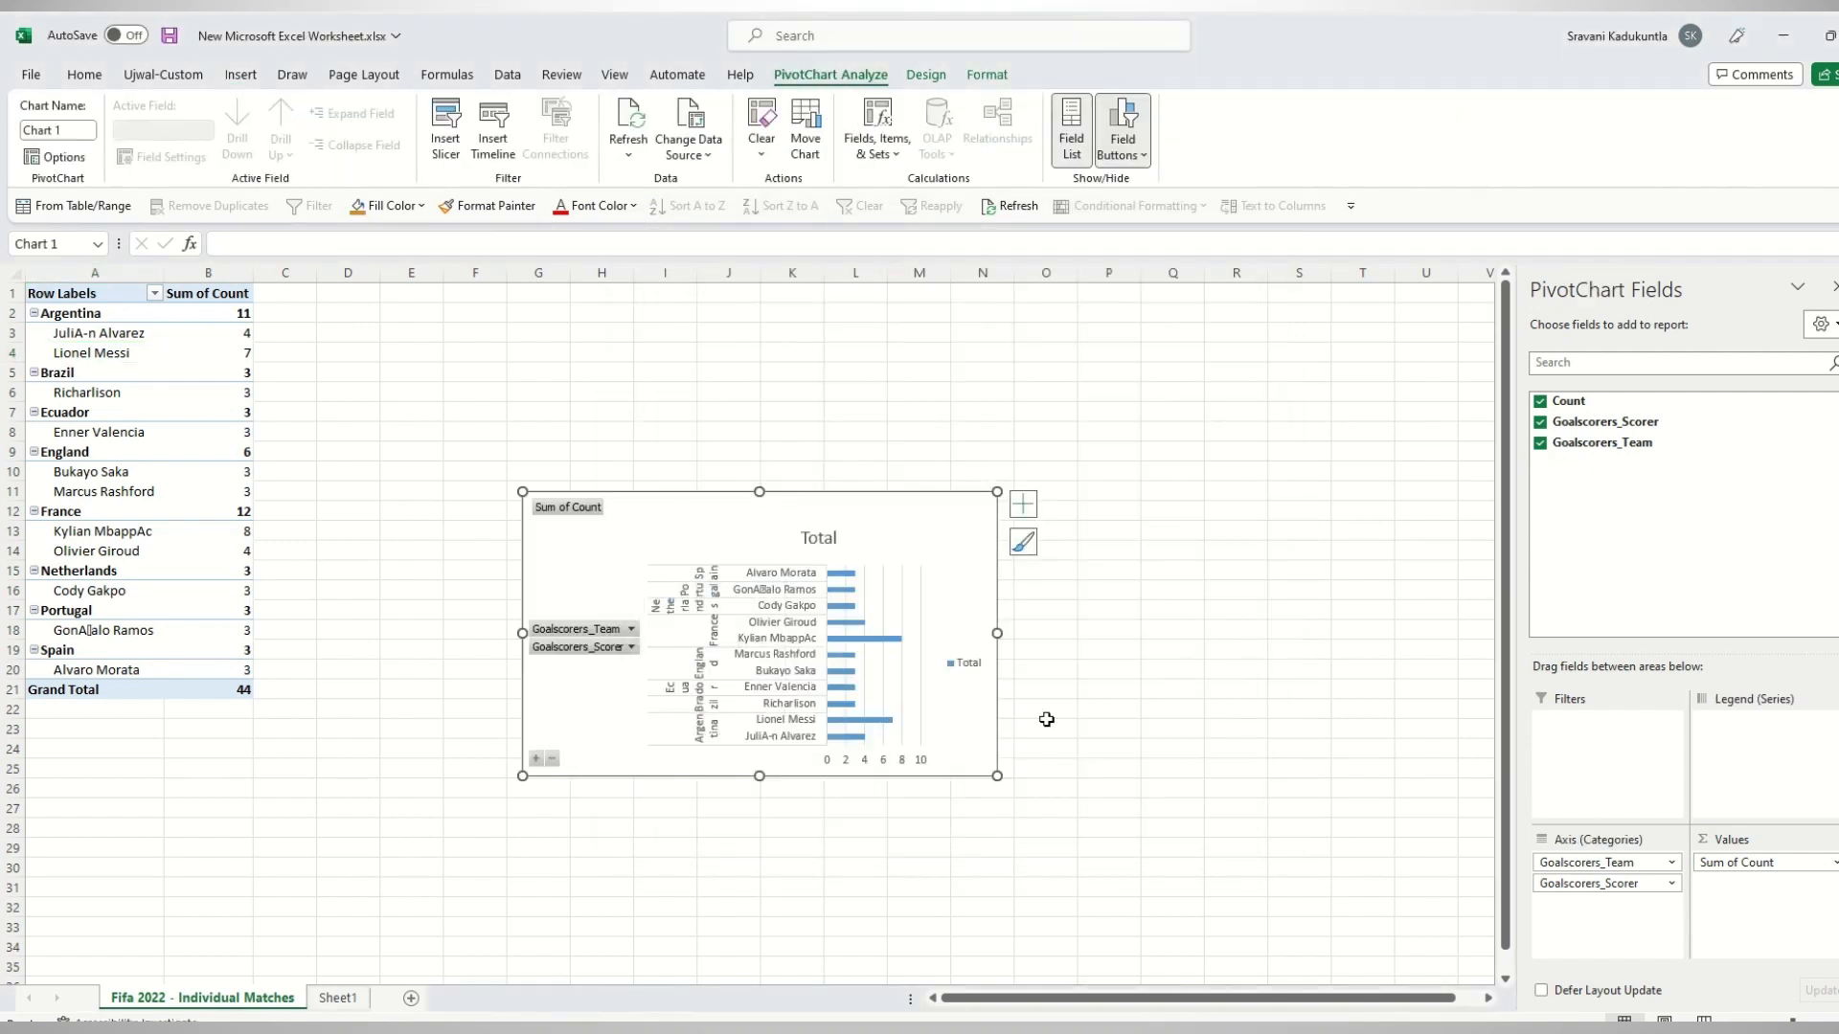
# Move the bar chart closer to the pivot table, enlarge it, and apply the dark-background chart style.
pyautogui.moveTo(648, 498); pyautogui.dragTo(546, 405)
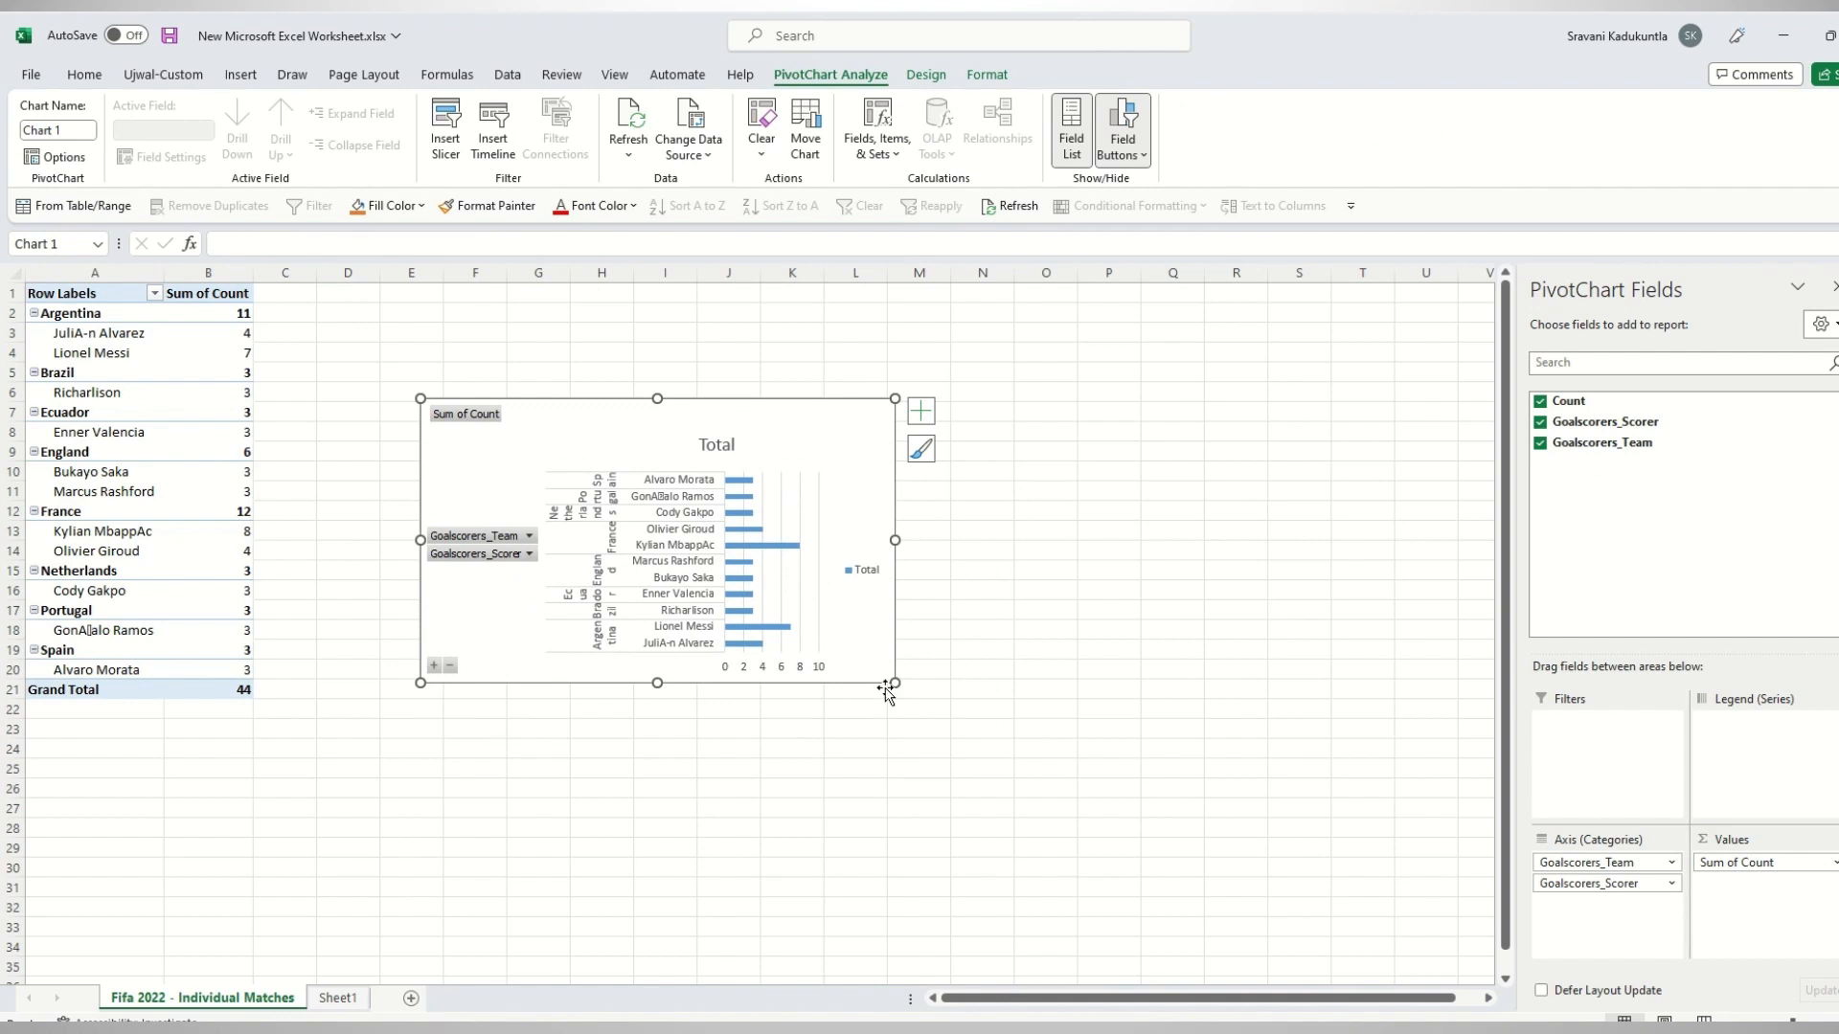
pyautogui.moveTo(892, 685); pyautogui.dragTo(1151, 819)
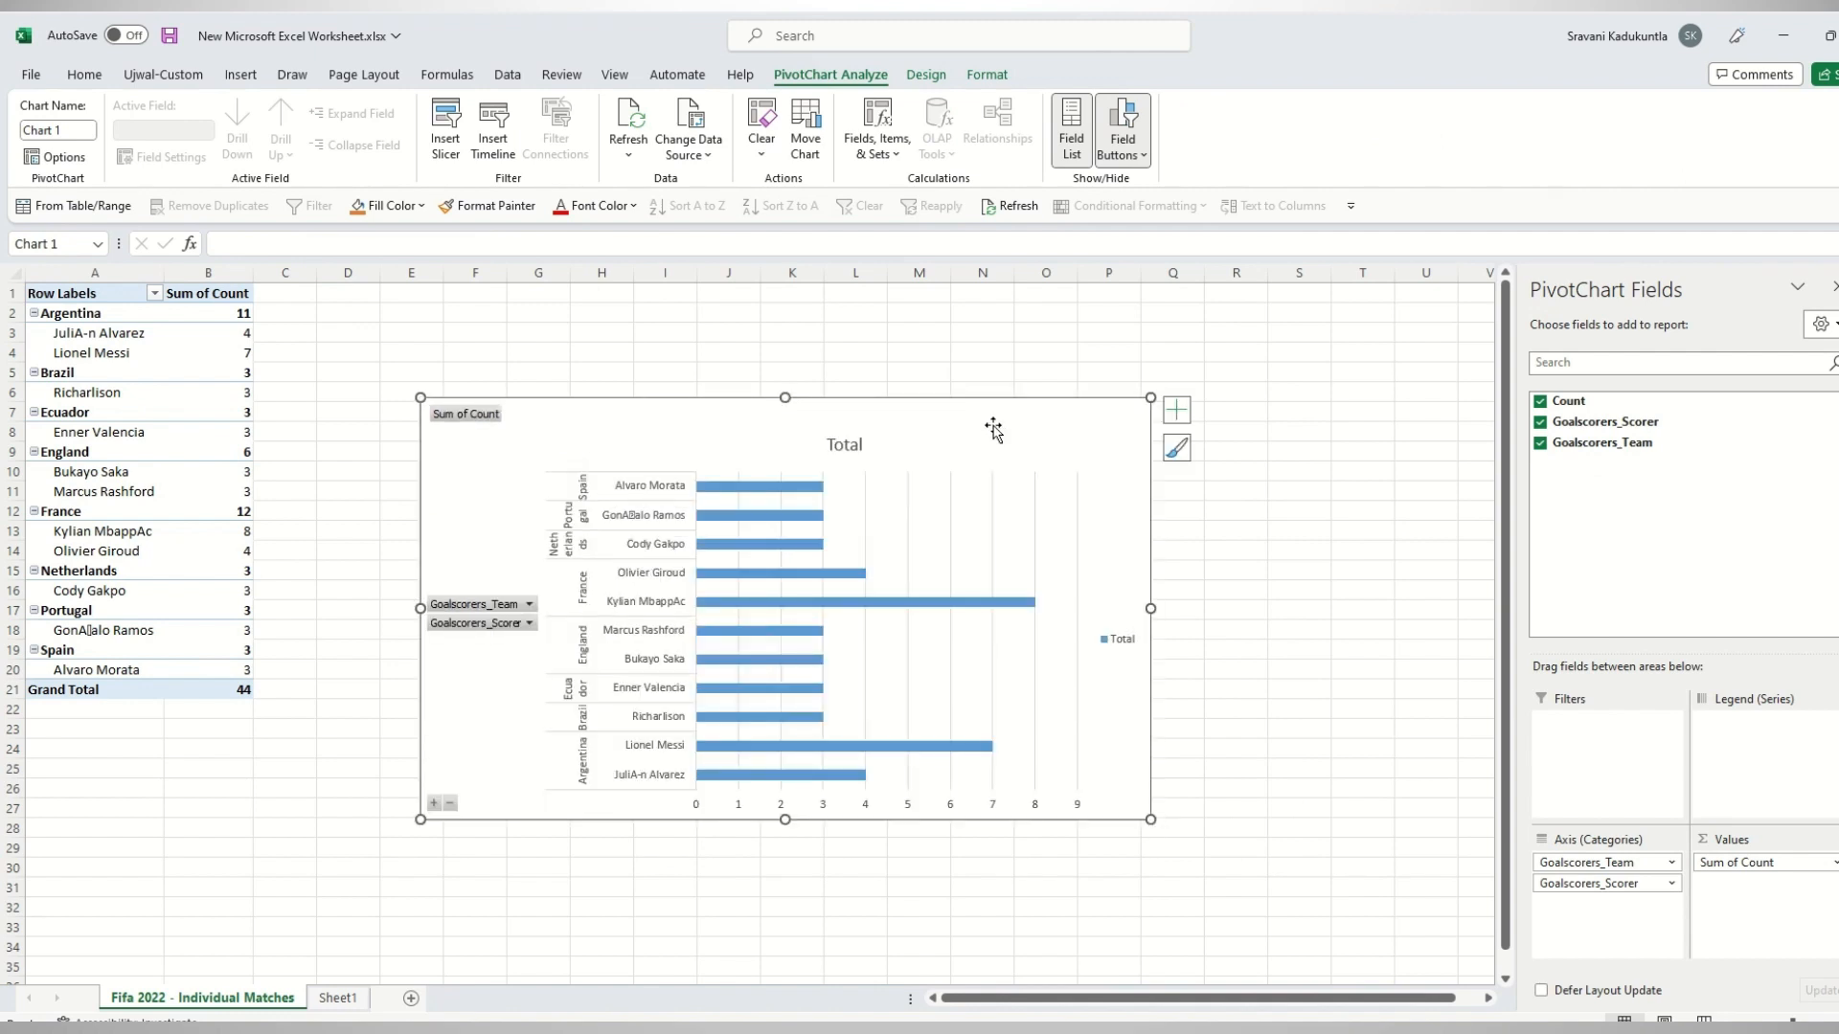
pyautogui.click(925, 74)
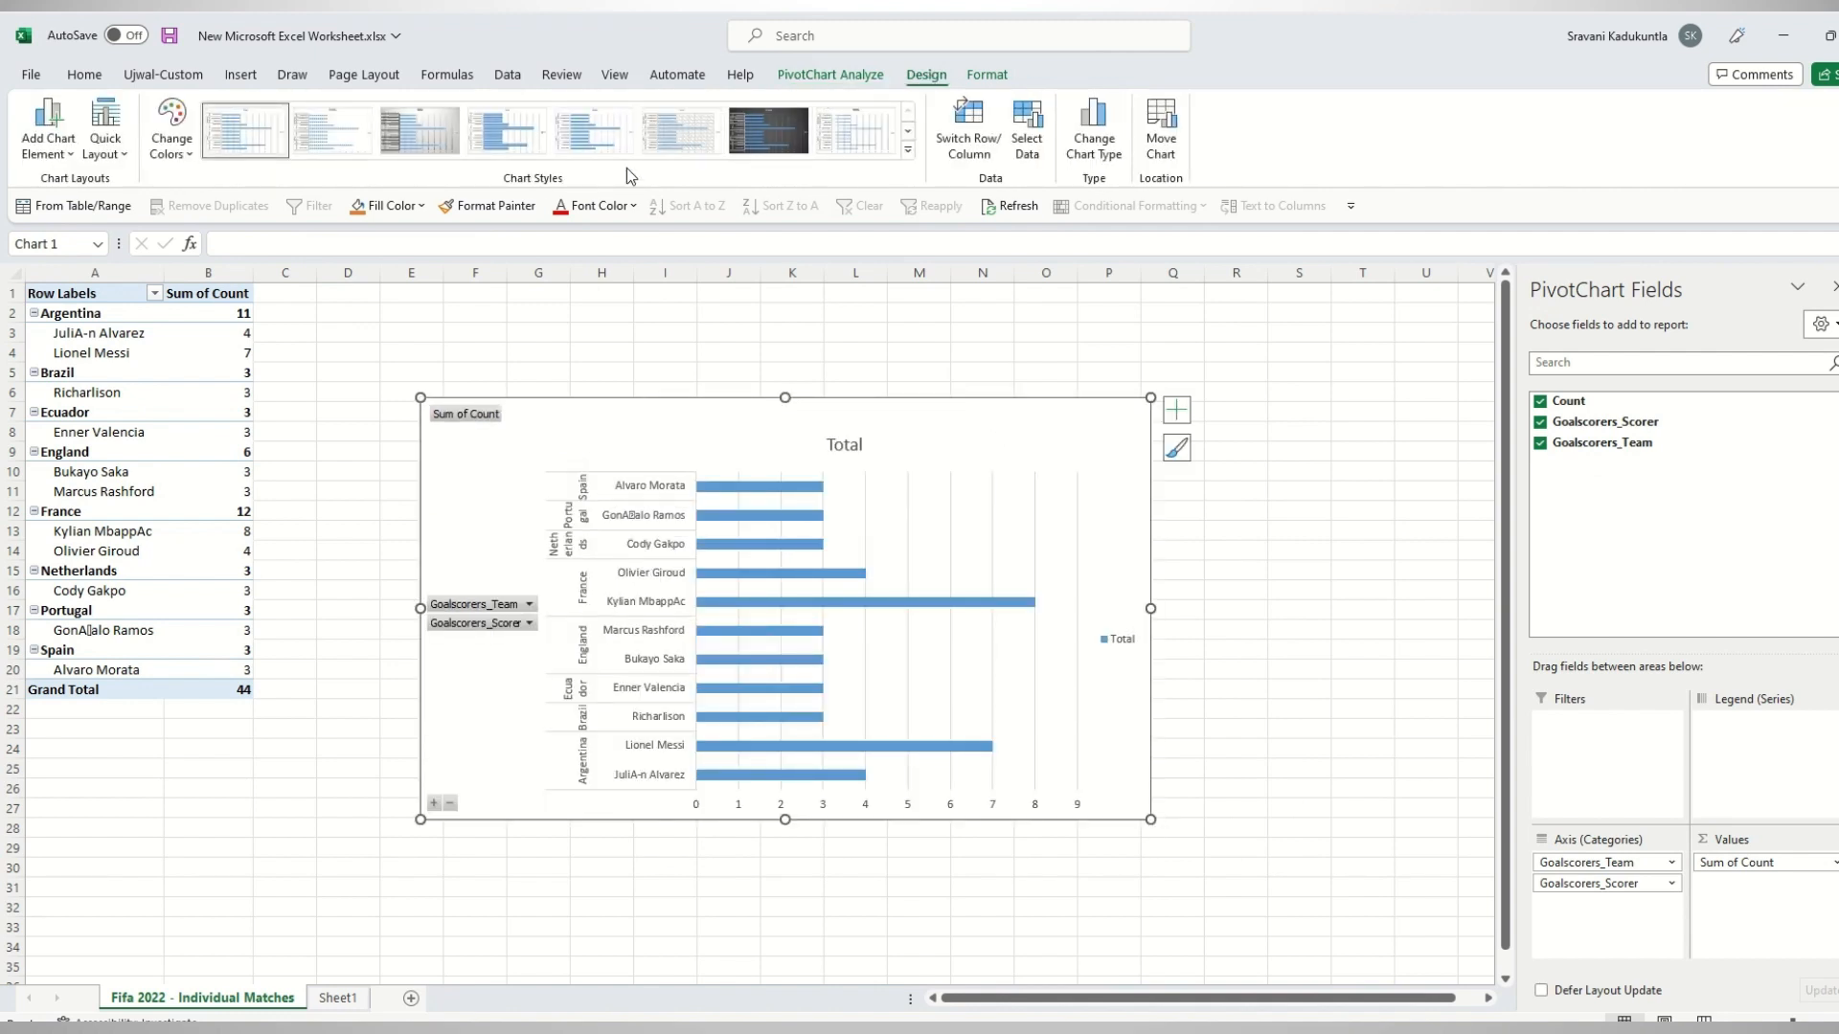
pyautogui.click(764, 144)
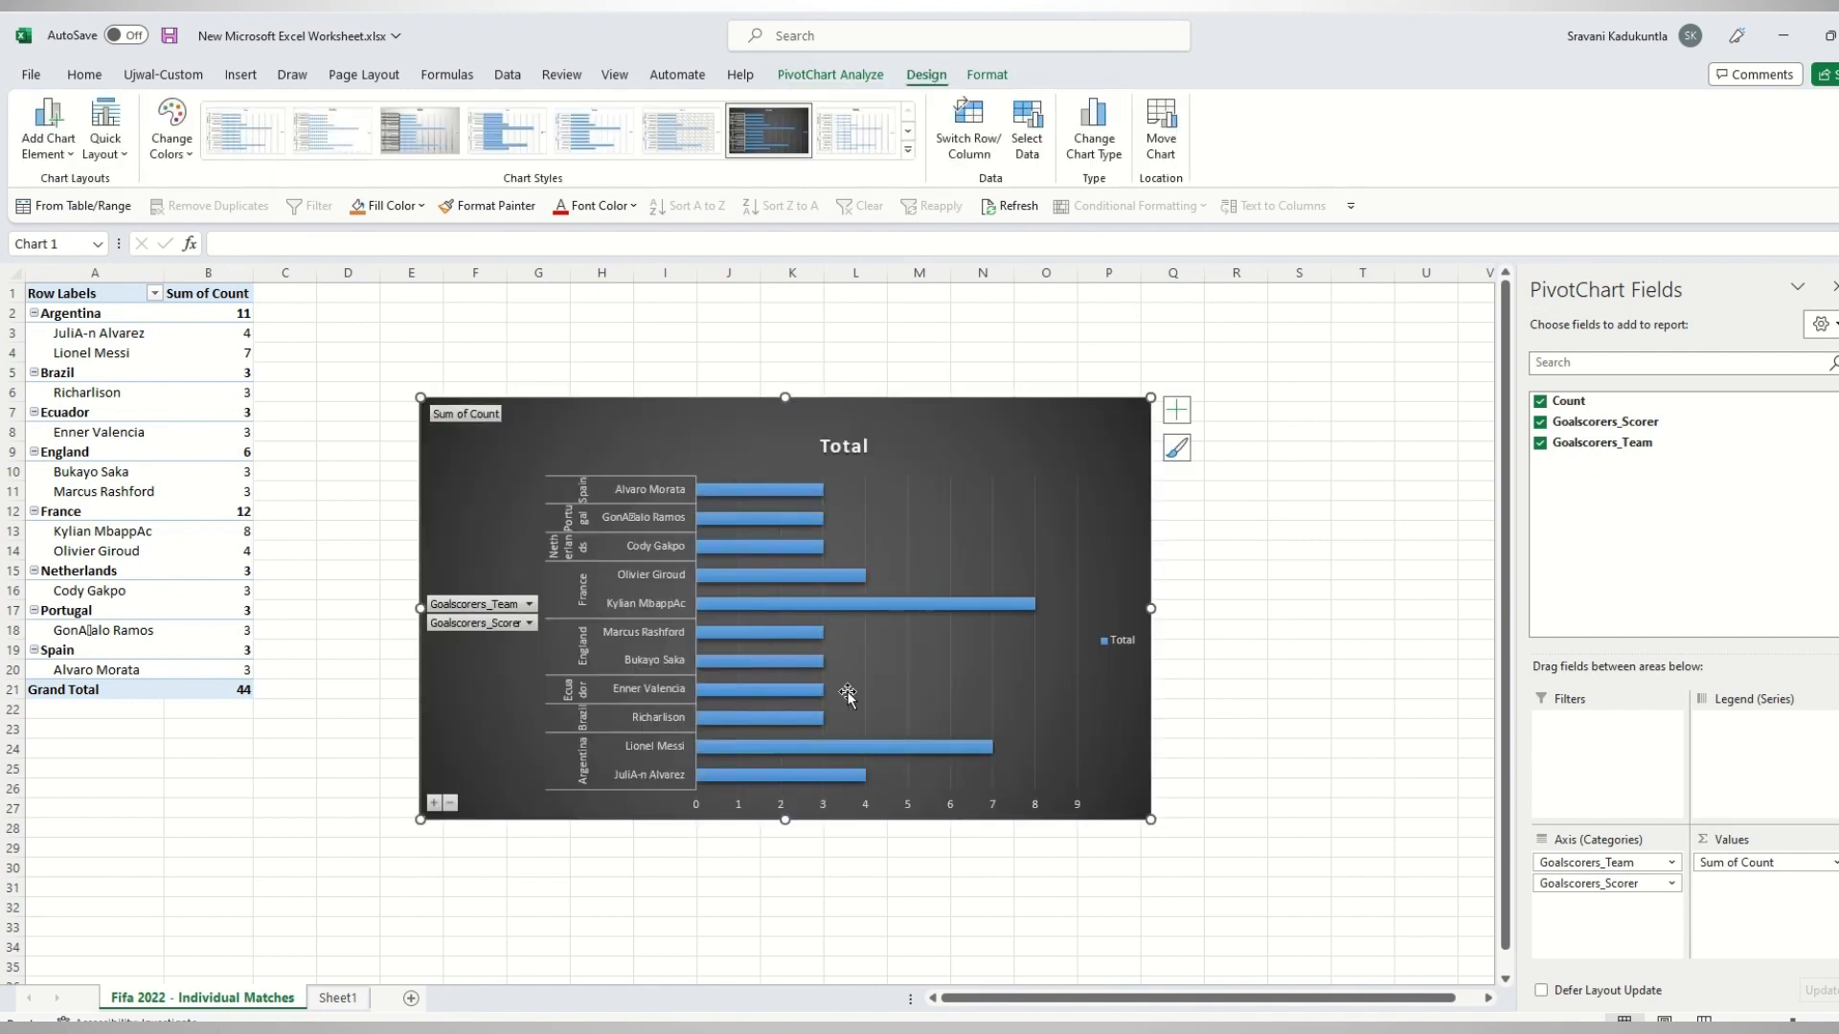
# Add data labels to the bars of the Total series in the pivot chart.
pyautogui.click(761, 491)
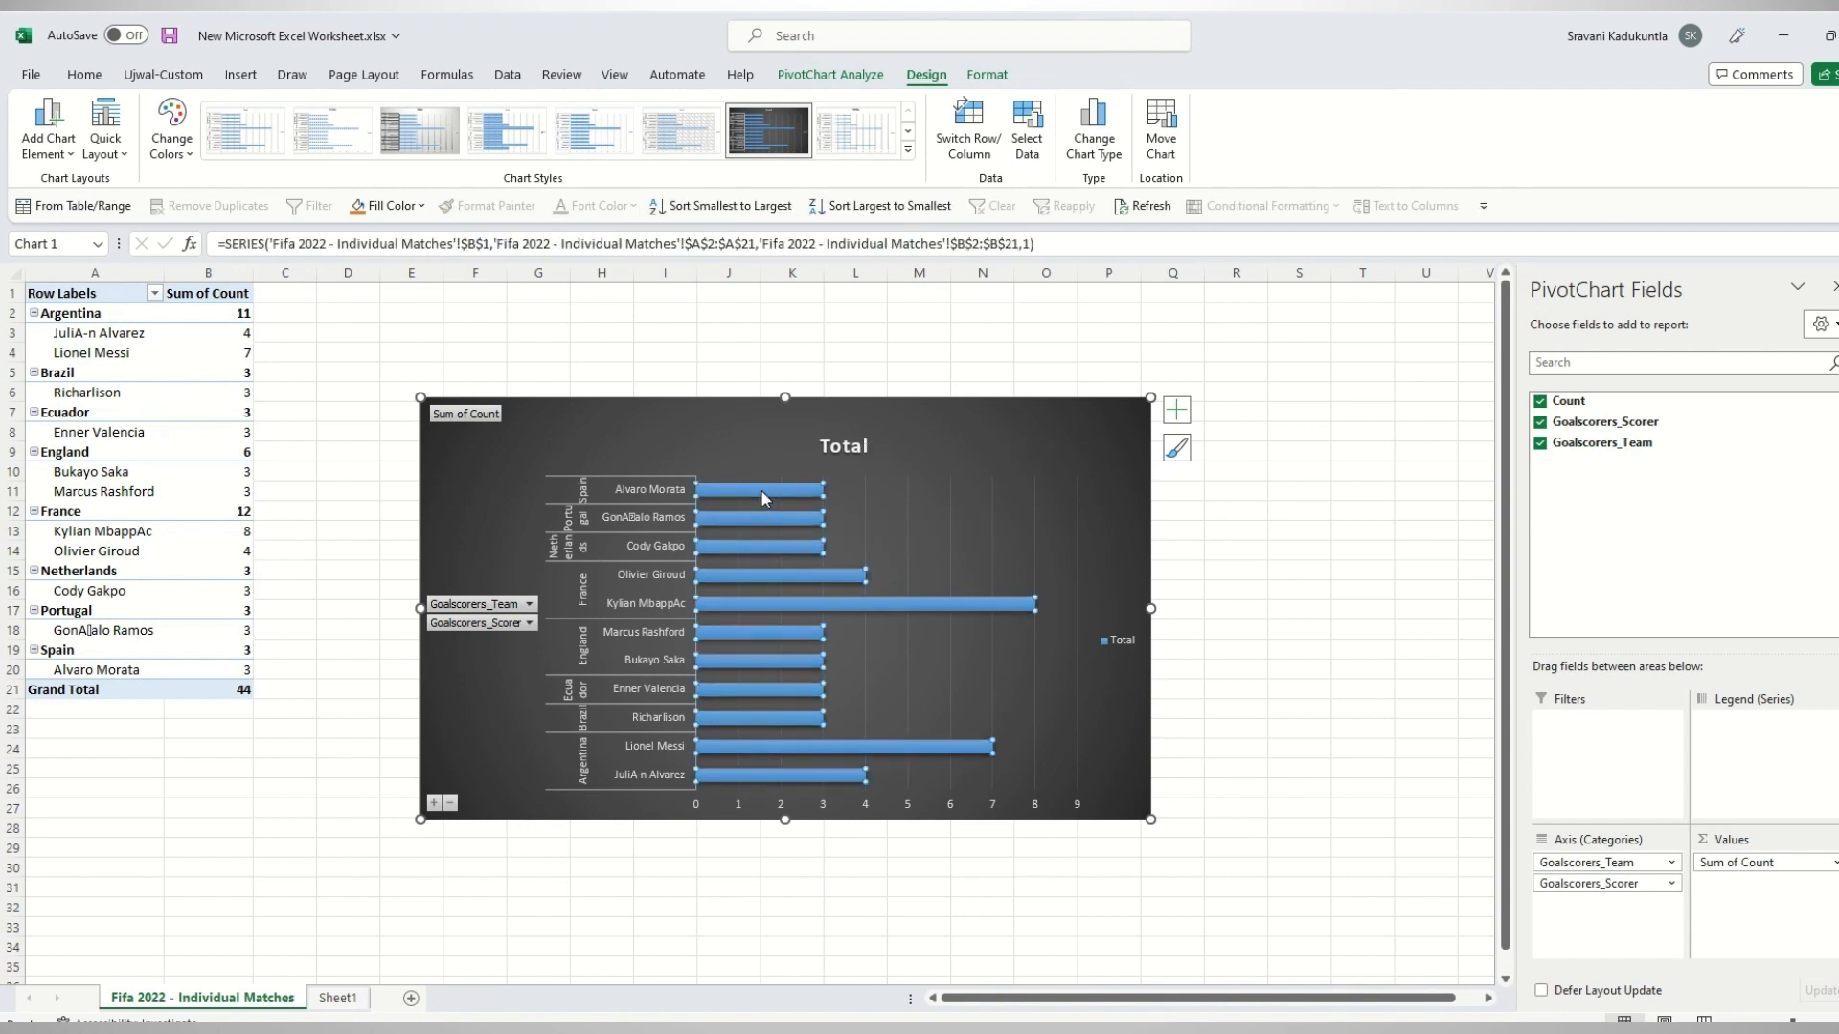
pyautogui.rightClick(760, 490)
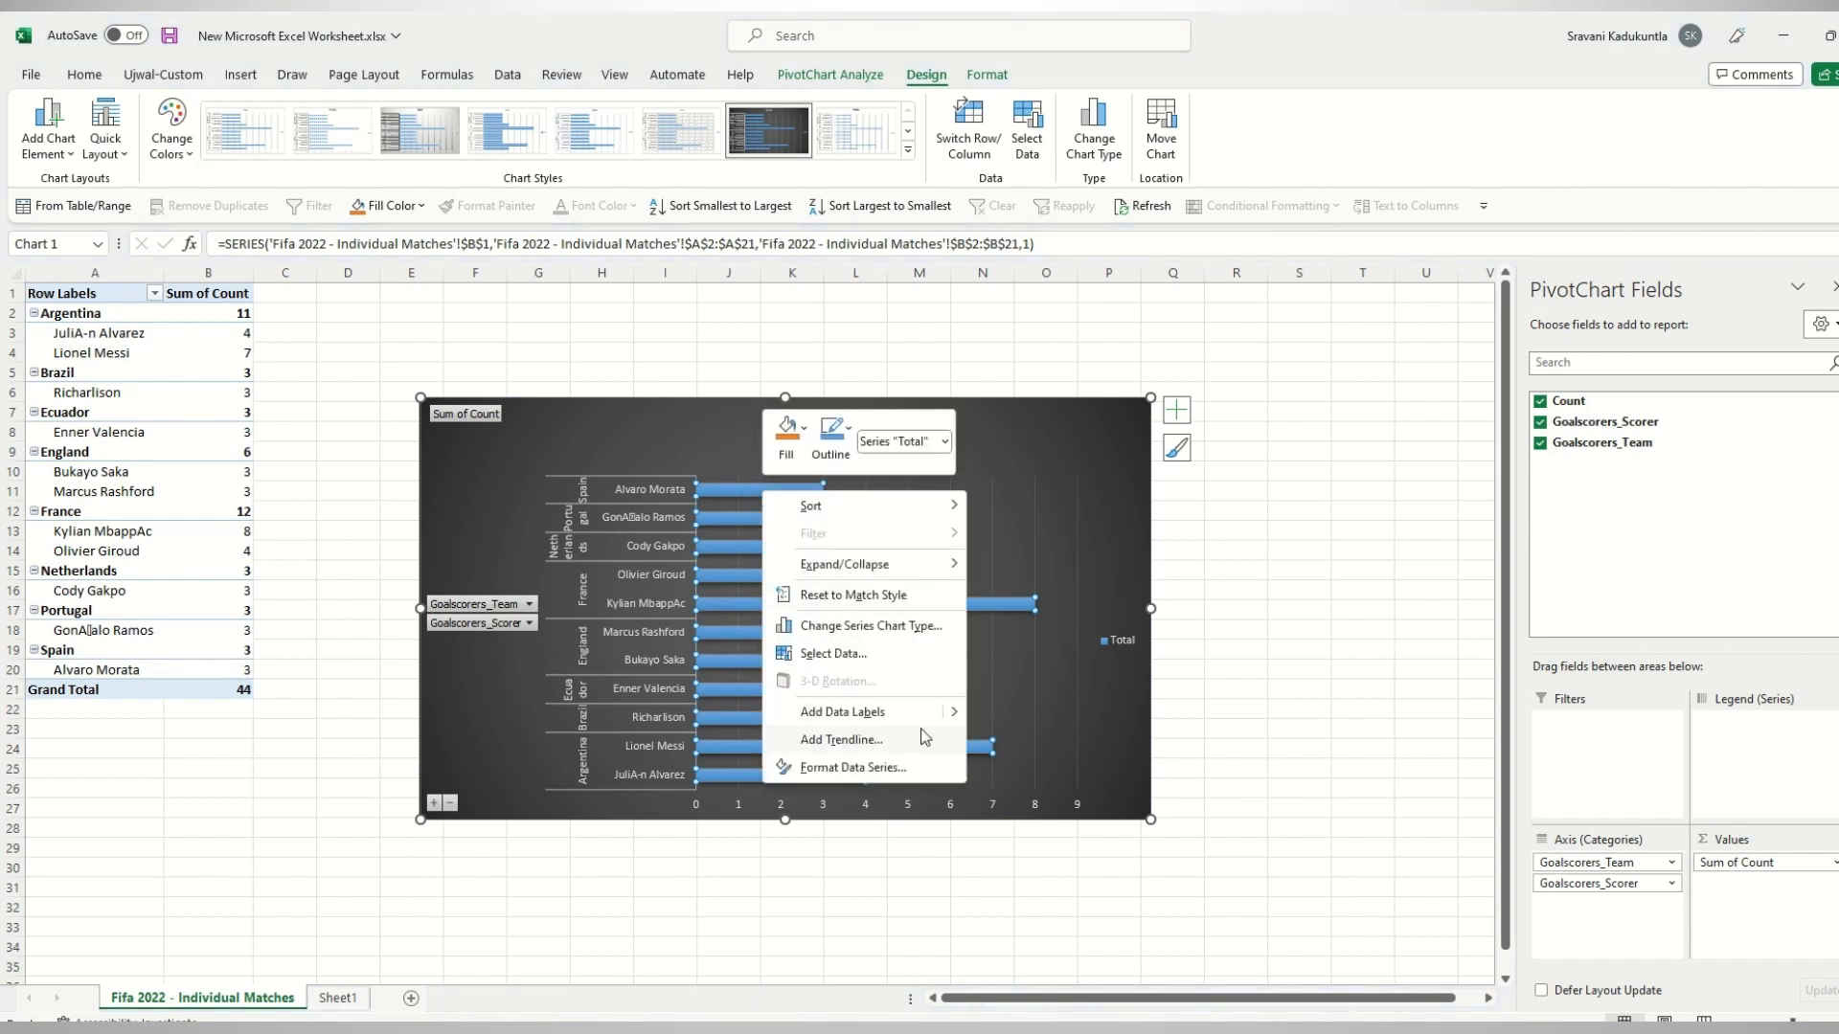
pyautogui.press('Escape')
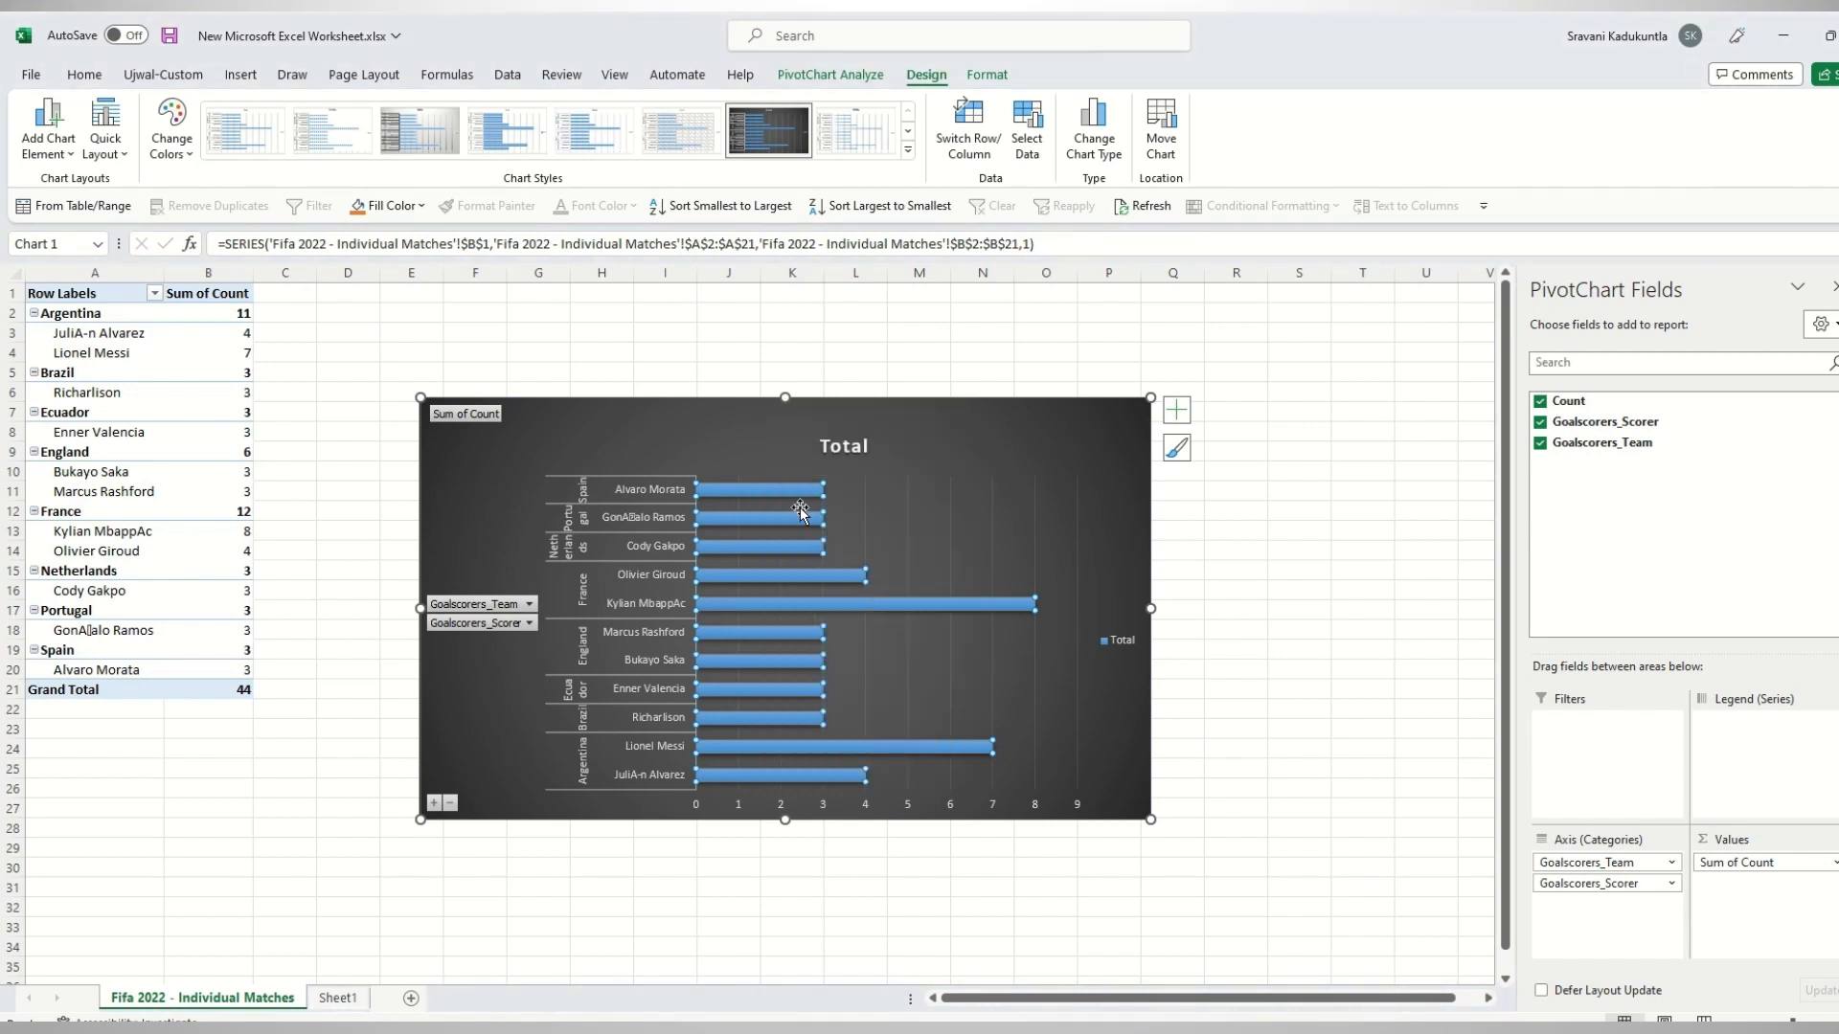
pyautogui.click(739, 426)
pyautogui.moveTo(732, 492)
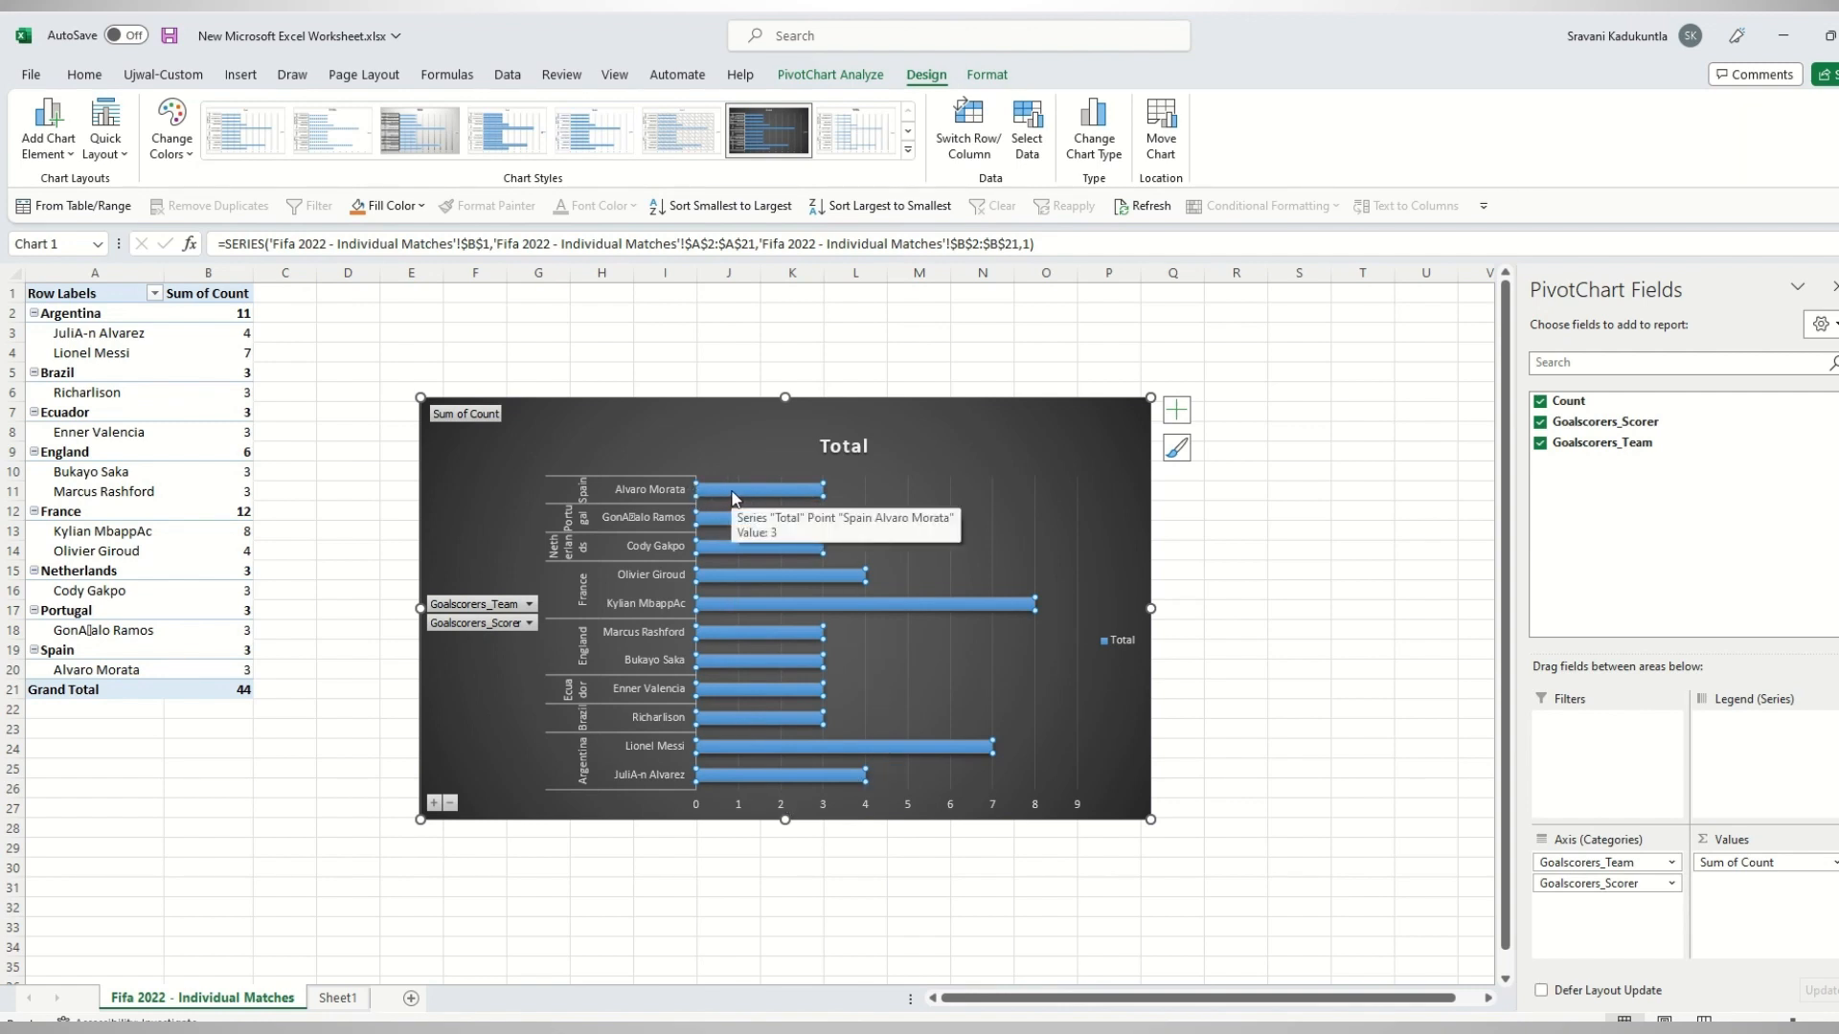
pyautogui.rightClick(733, 497)
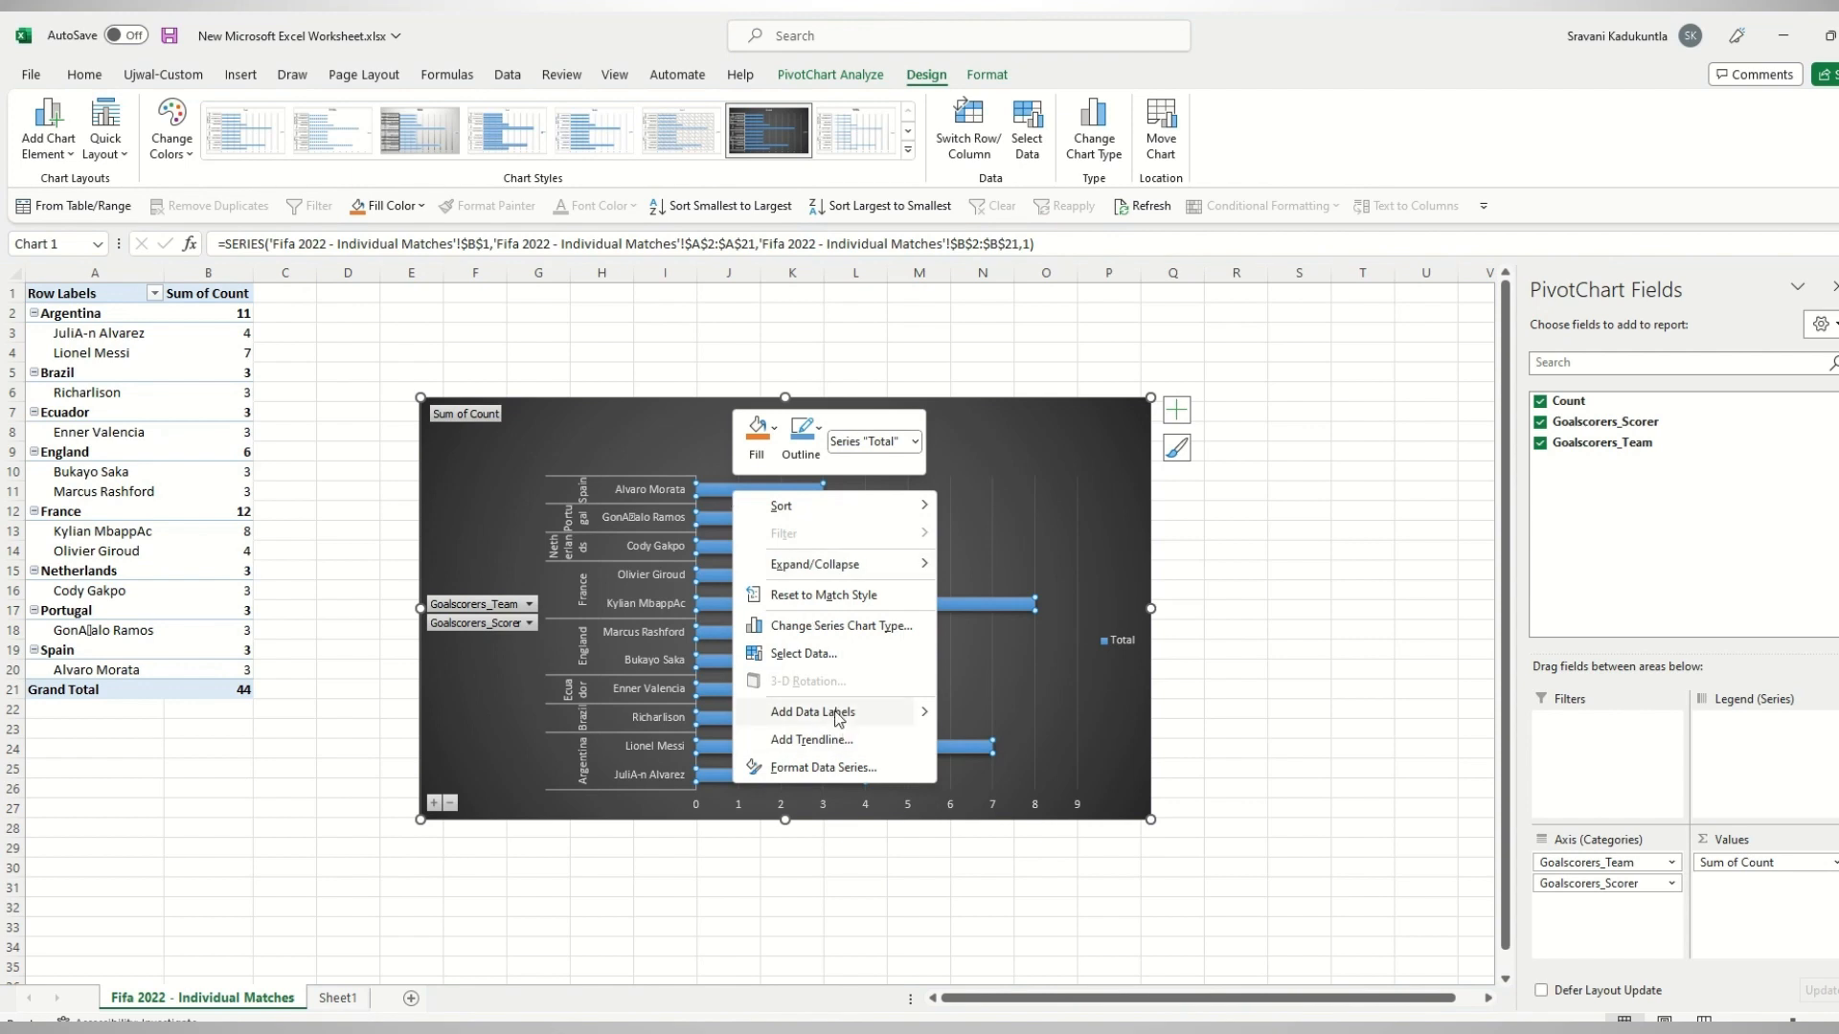
pyautogui.moveTo(905, 714)
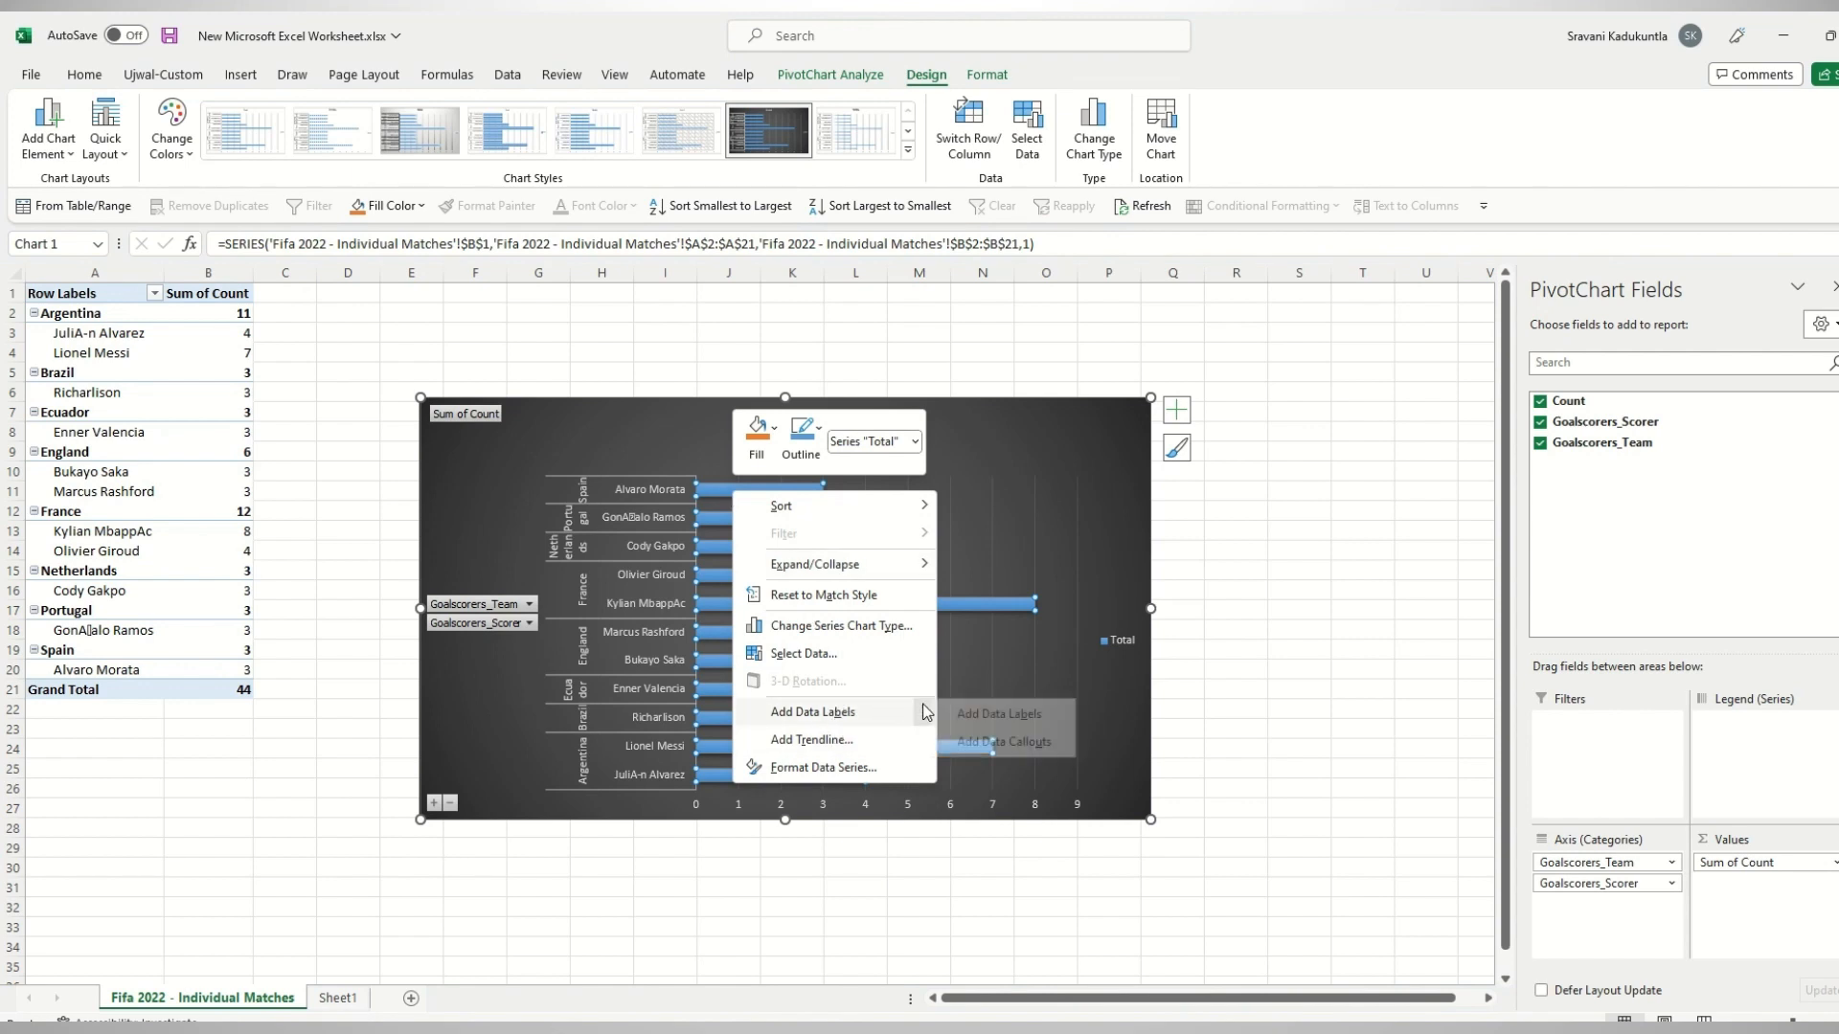
pyautogui.click(1055, 715)
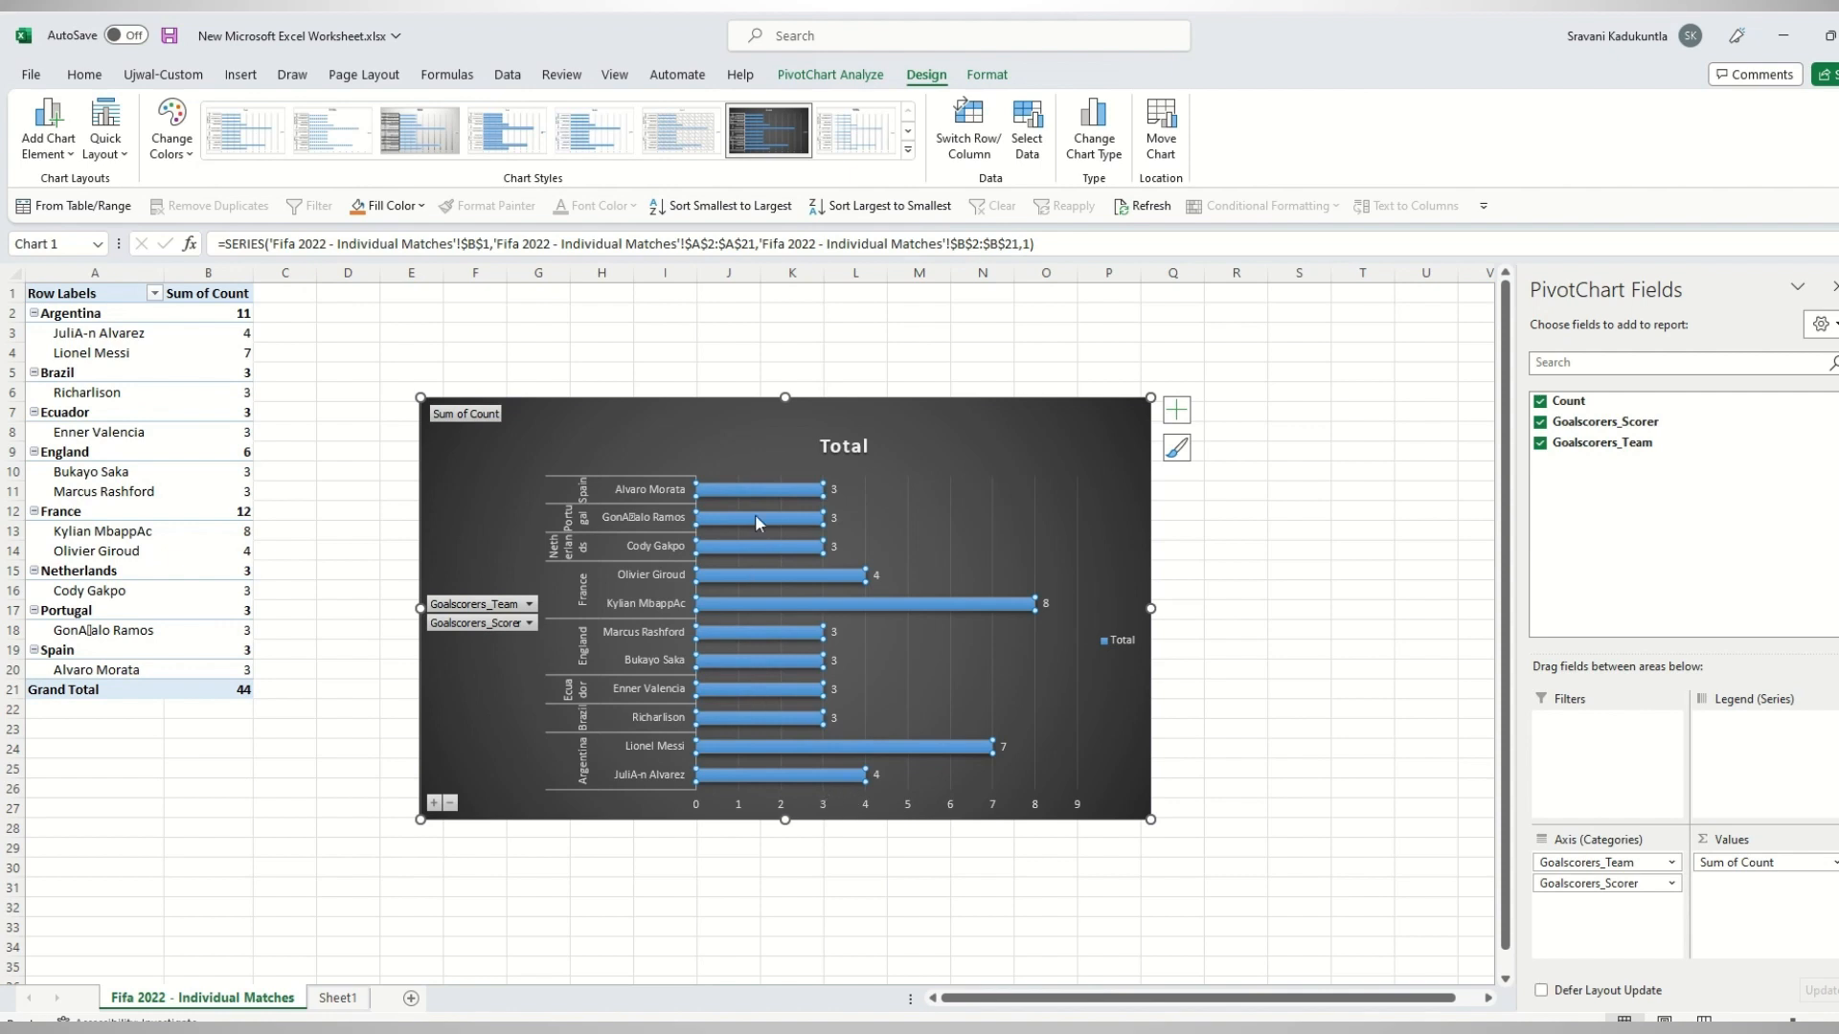
pyautogui.click(1073, 416)
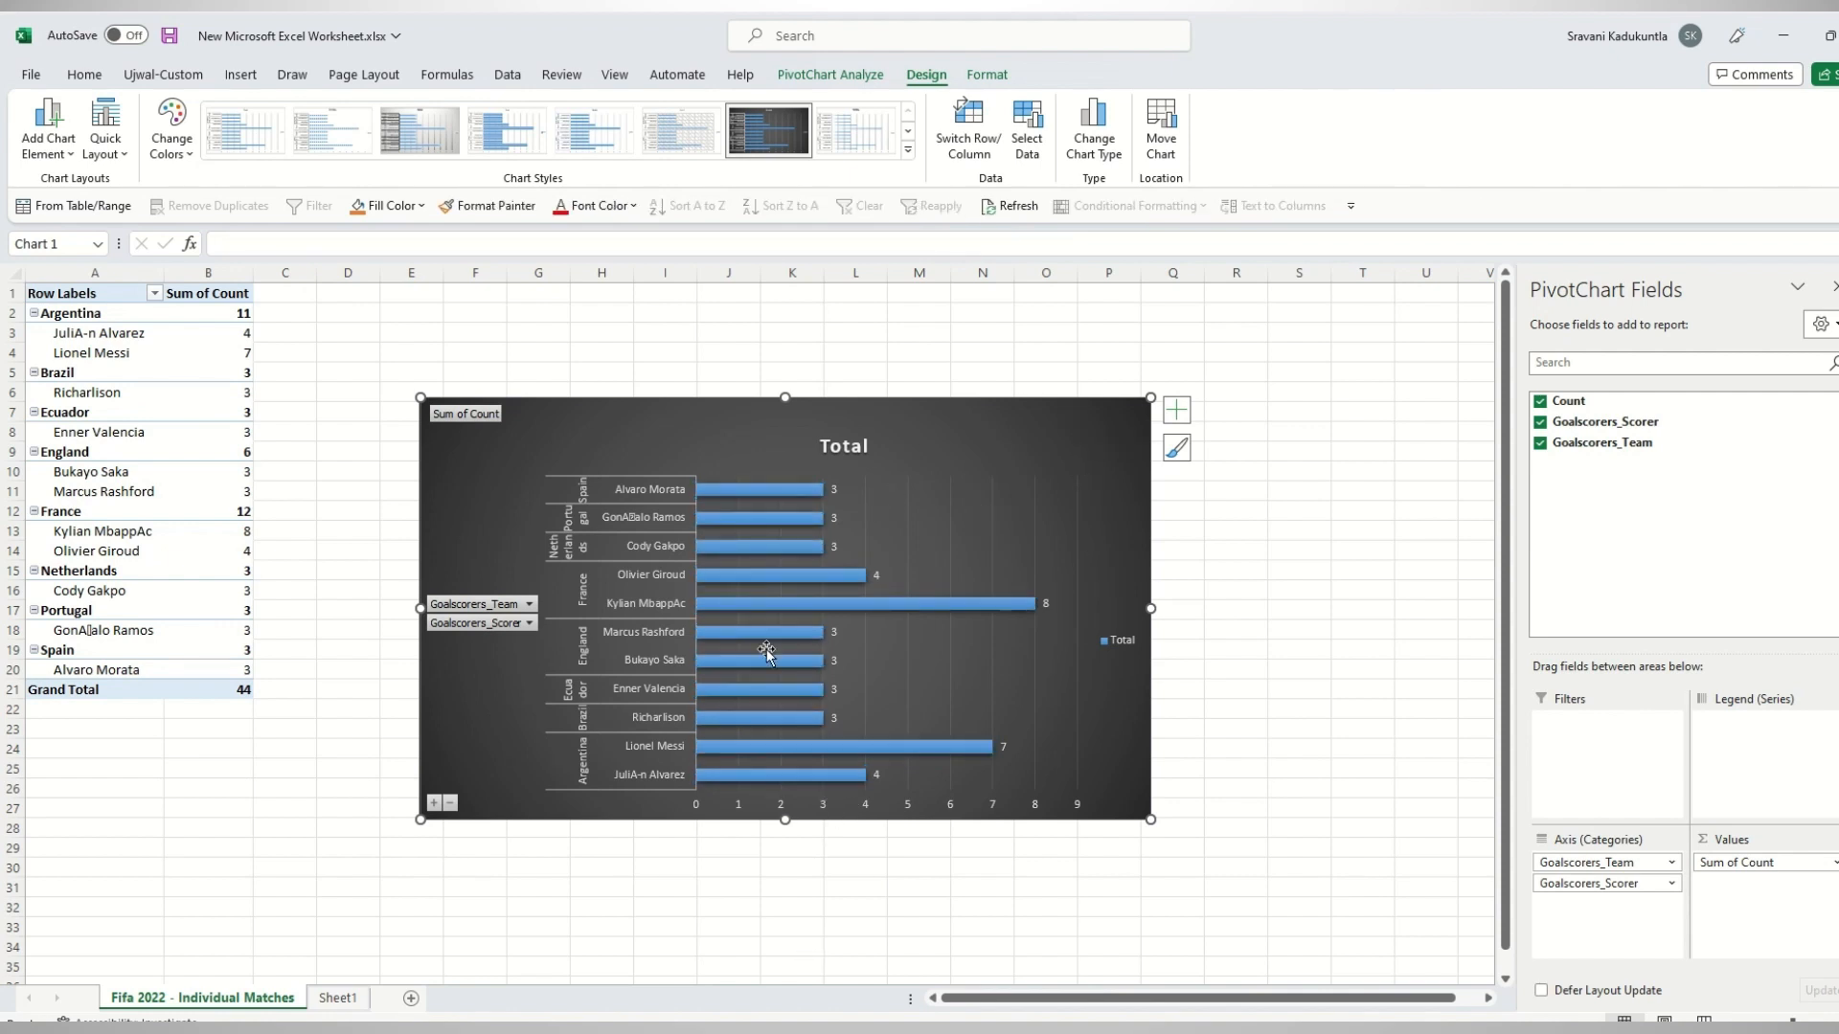
# Sort the chart's Total series by goal count in ascending order.
pyautogui.click(779, 491)
pyautogui.click(931, 438)
pyautogui.click(751, 492)
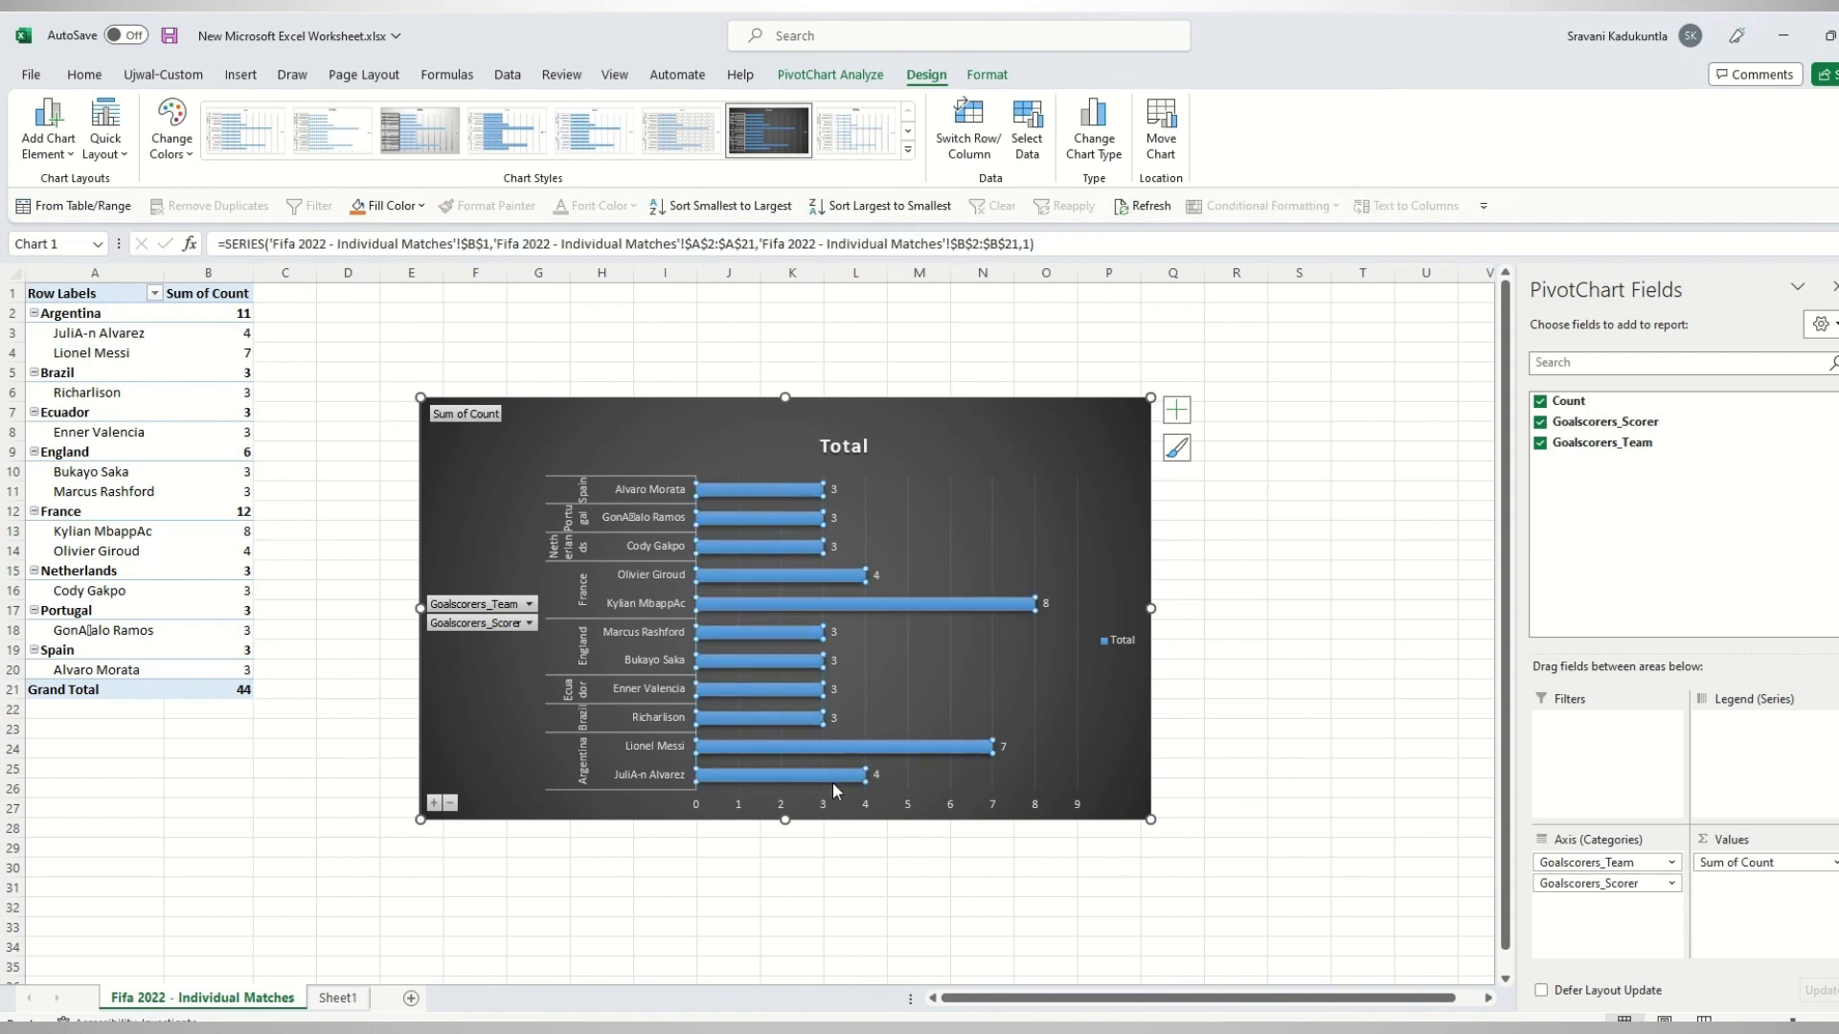
pyautogui.click(507, 75)
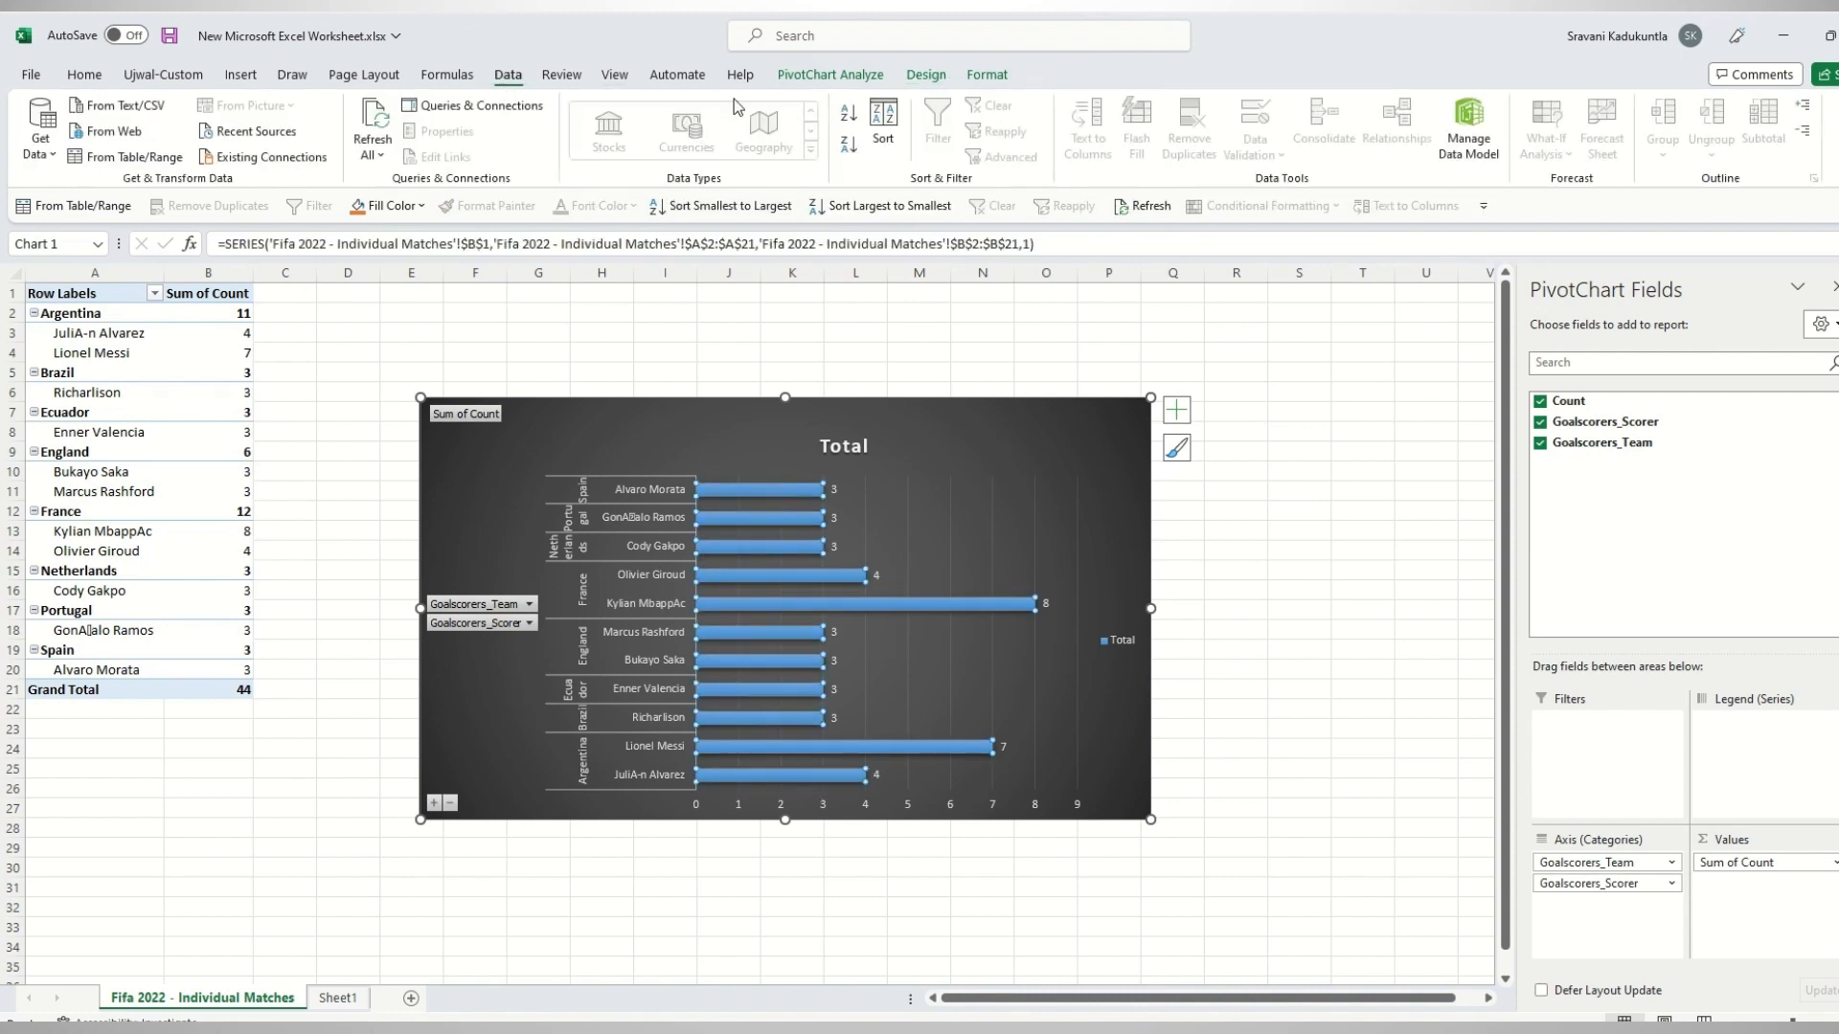
pyautogui.click(848, 115)
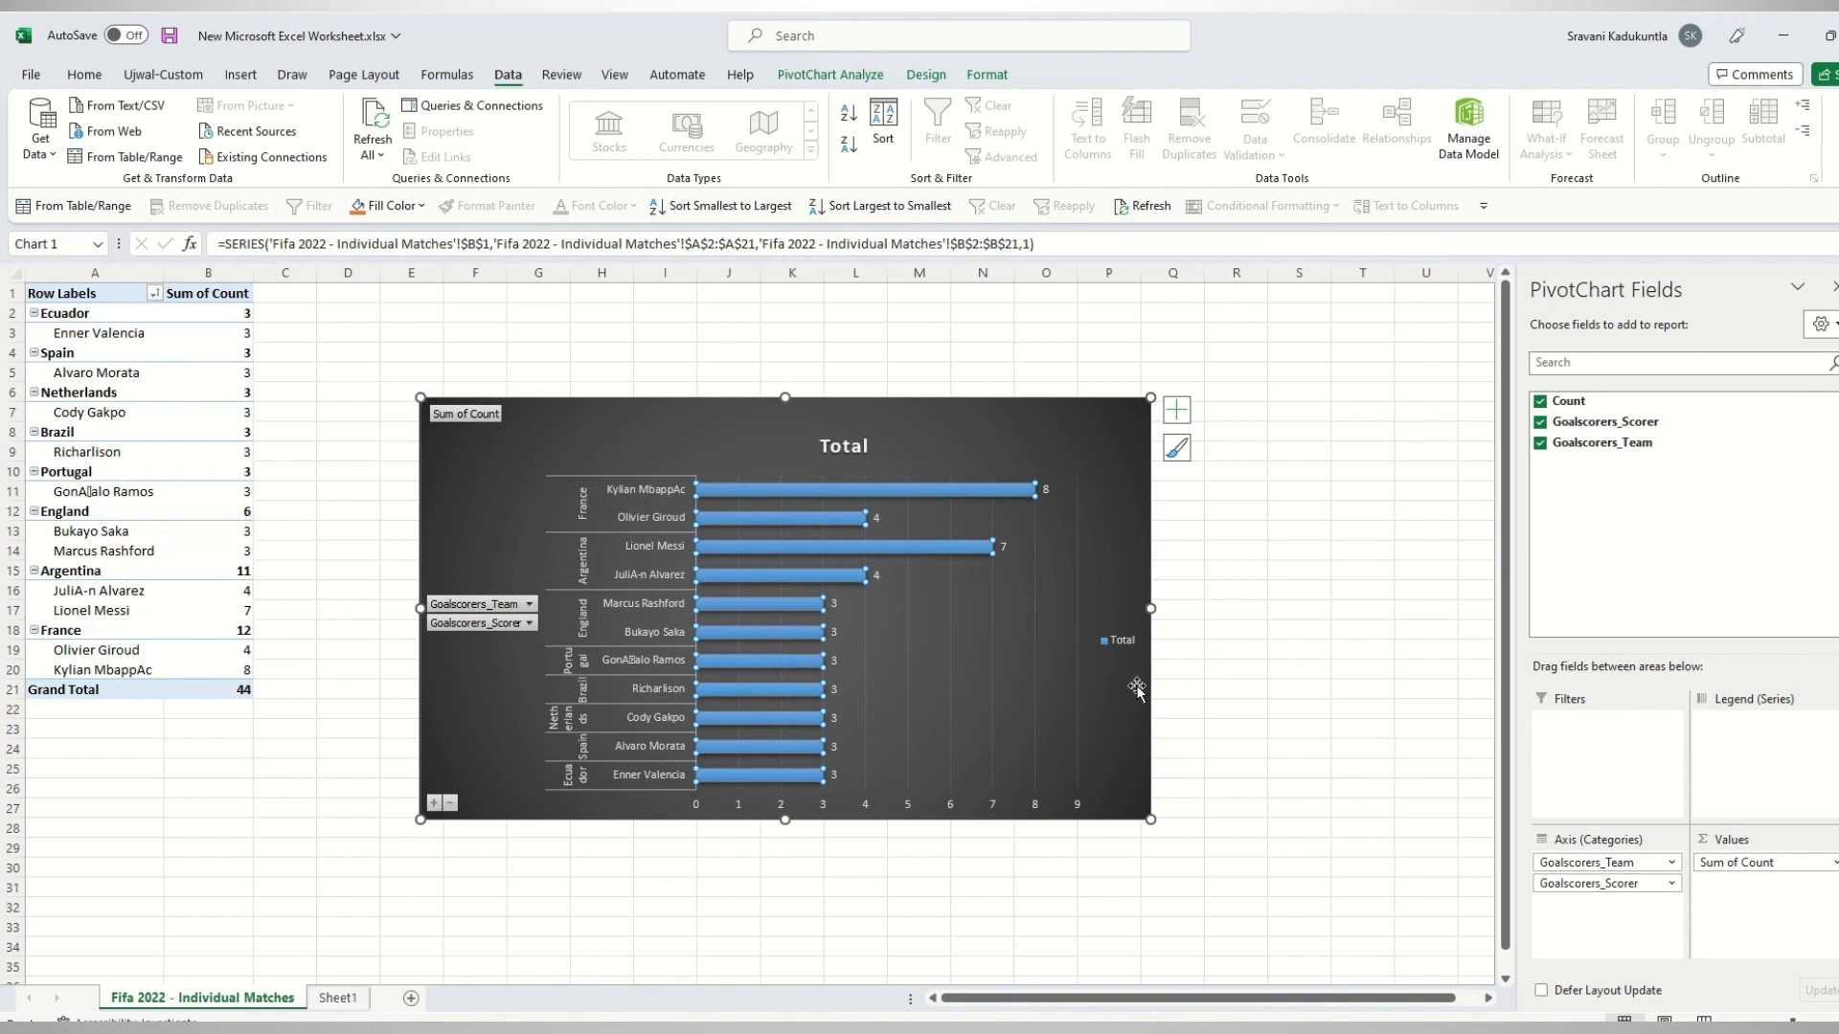
pyautogui.click(1124, 433)
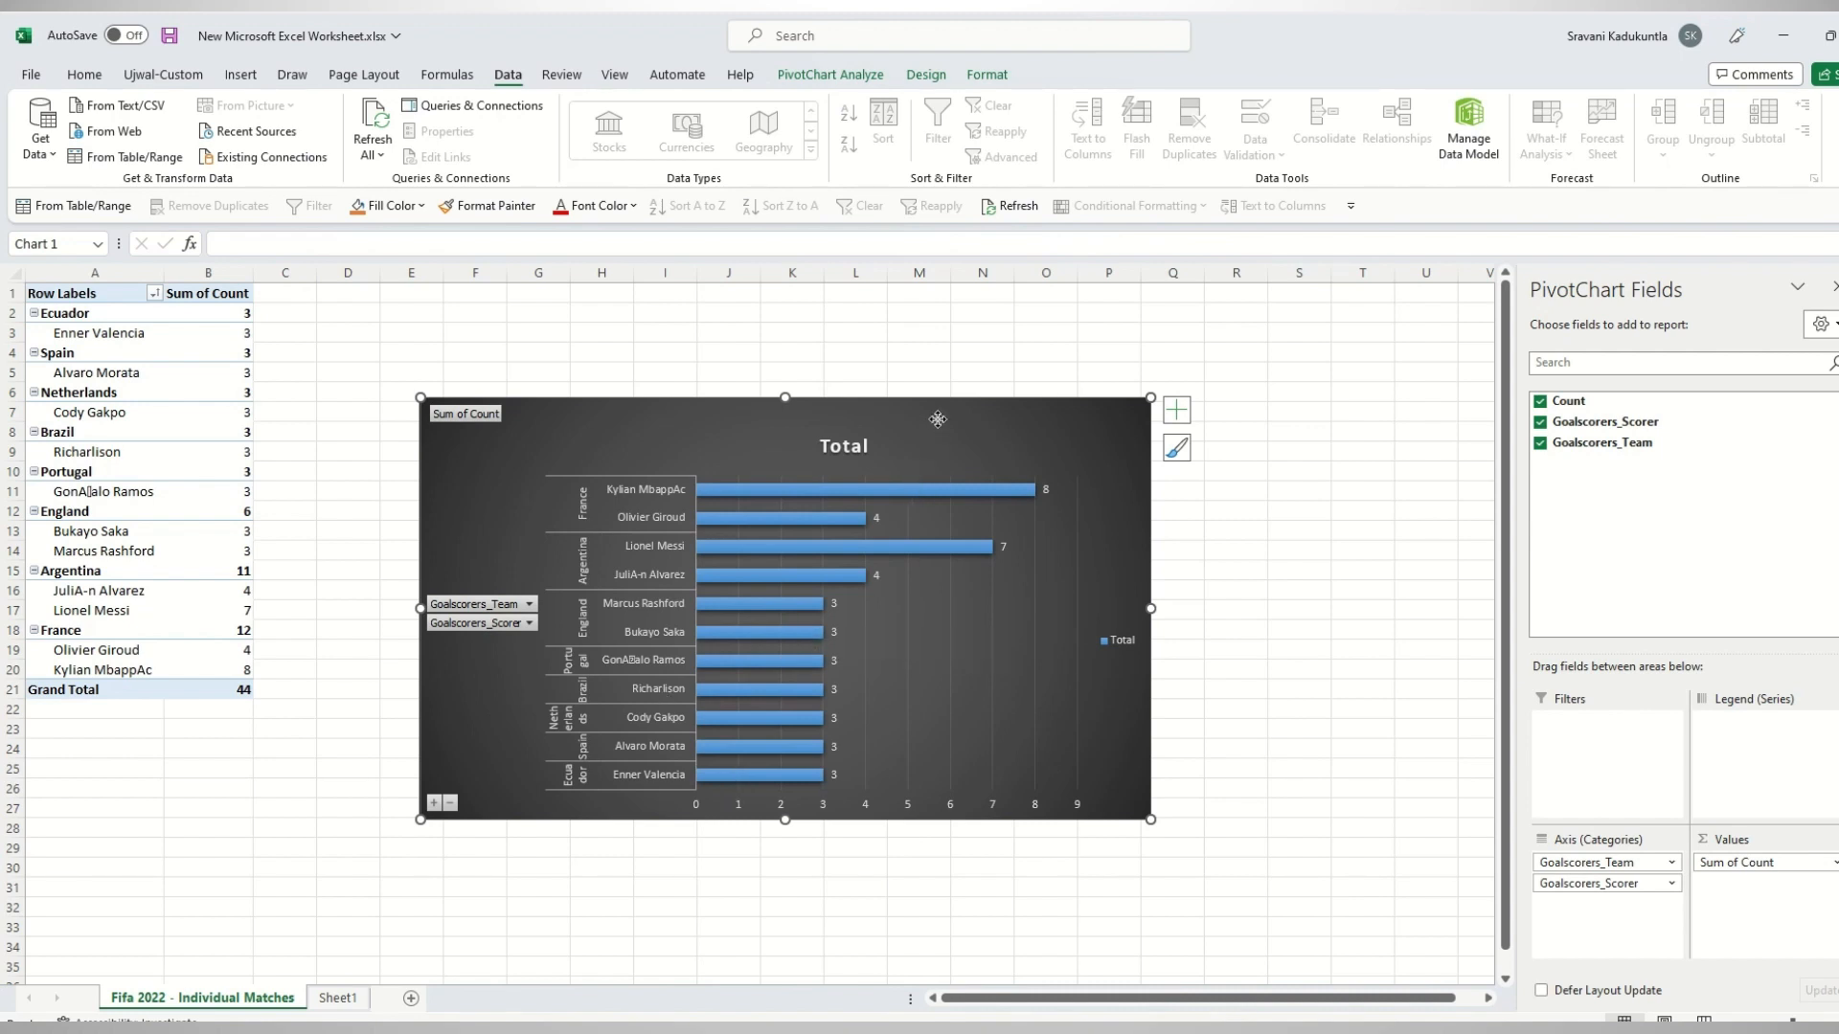
# Move the sorted bar chart nearer to the pivot table, enlarge it, and minimize the workbook window.
pyautogui.moveTo(940, 421); pyautogui.dragTo(835, 351)
pyautogui.moveTo(1046, 751); pyautogui.dragTo(1149, 813)
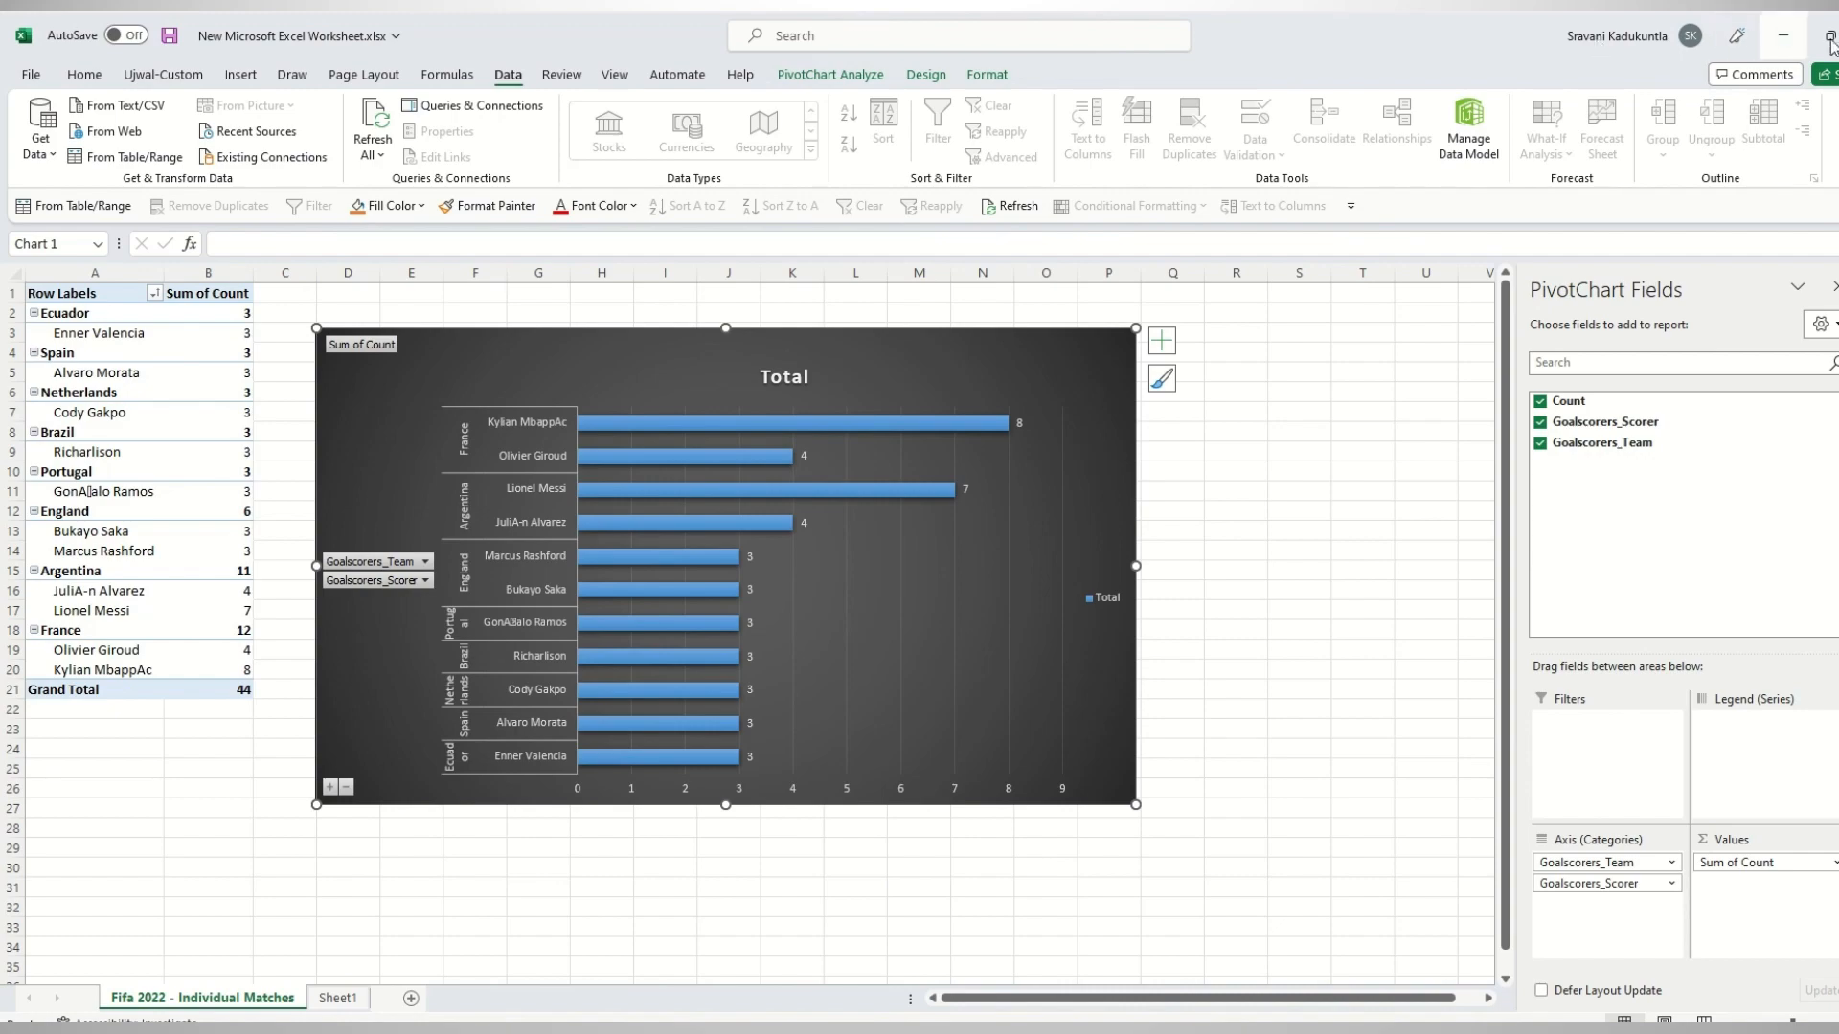
pyautogui.click(1783, 35)
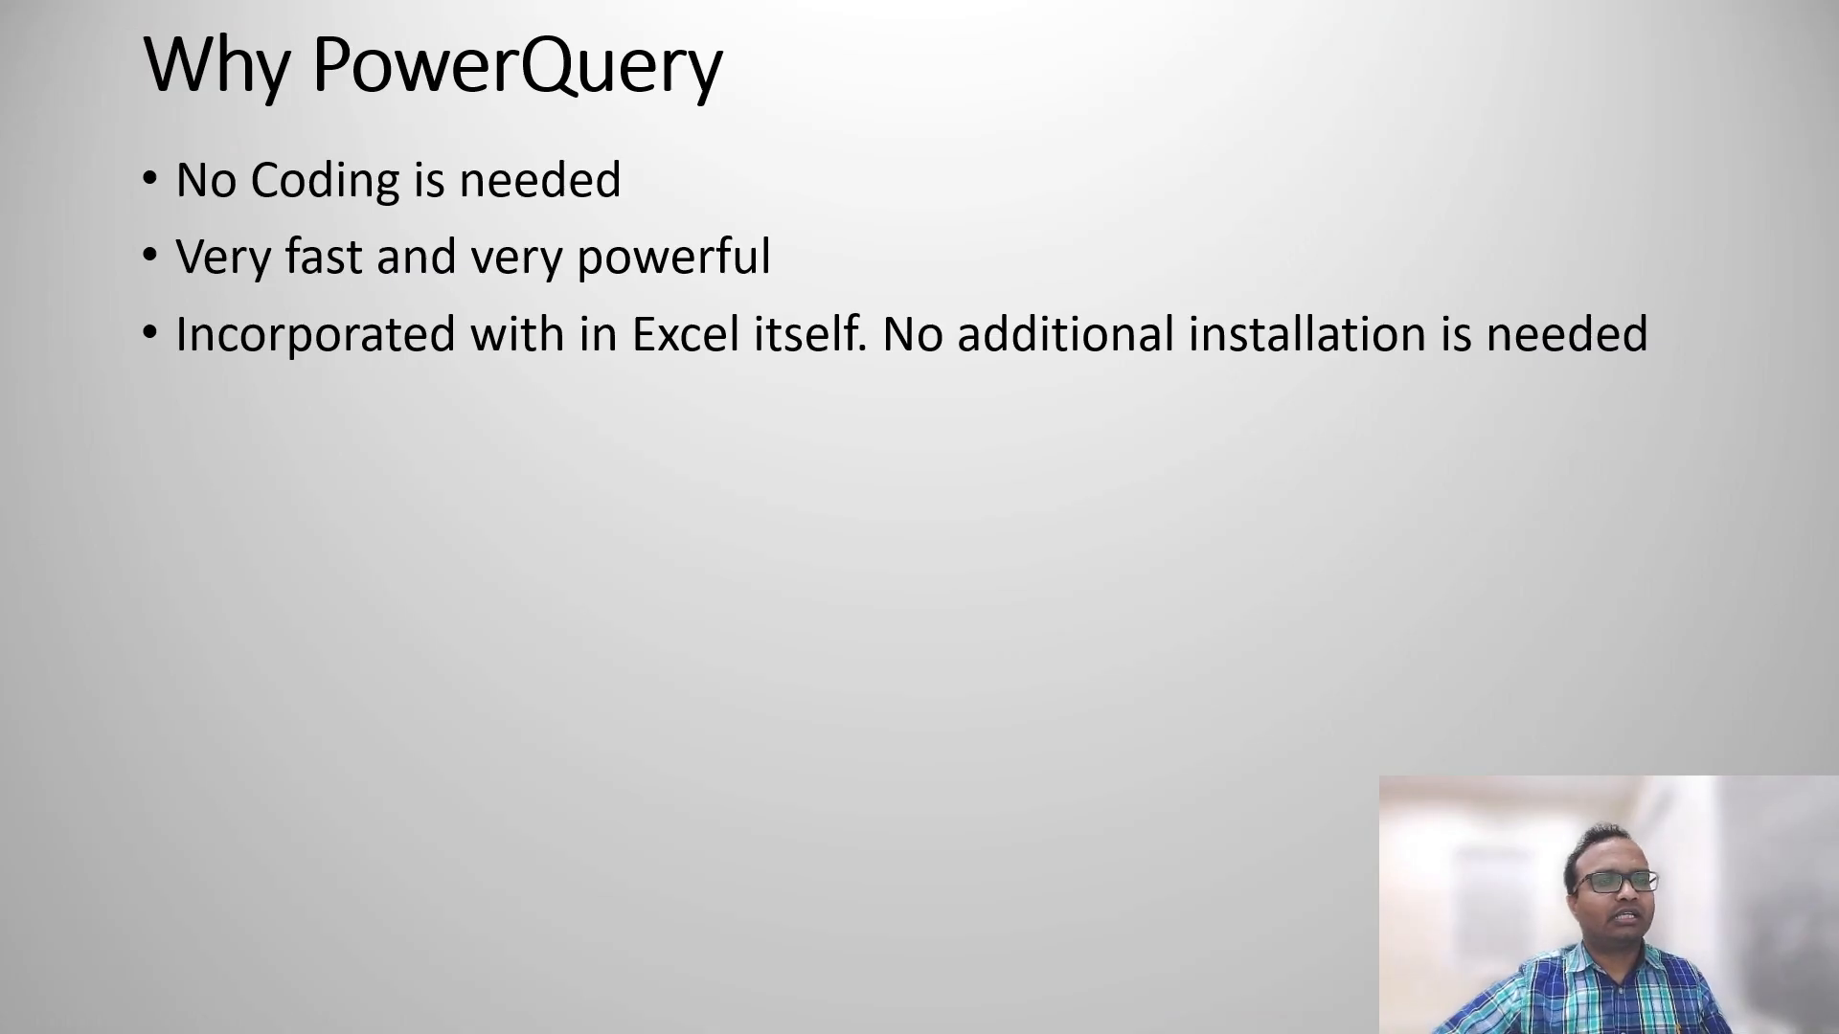
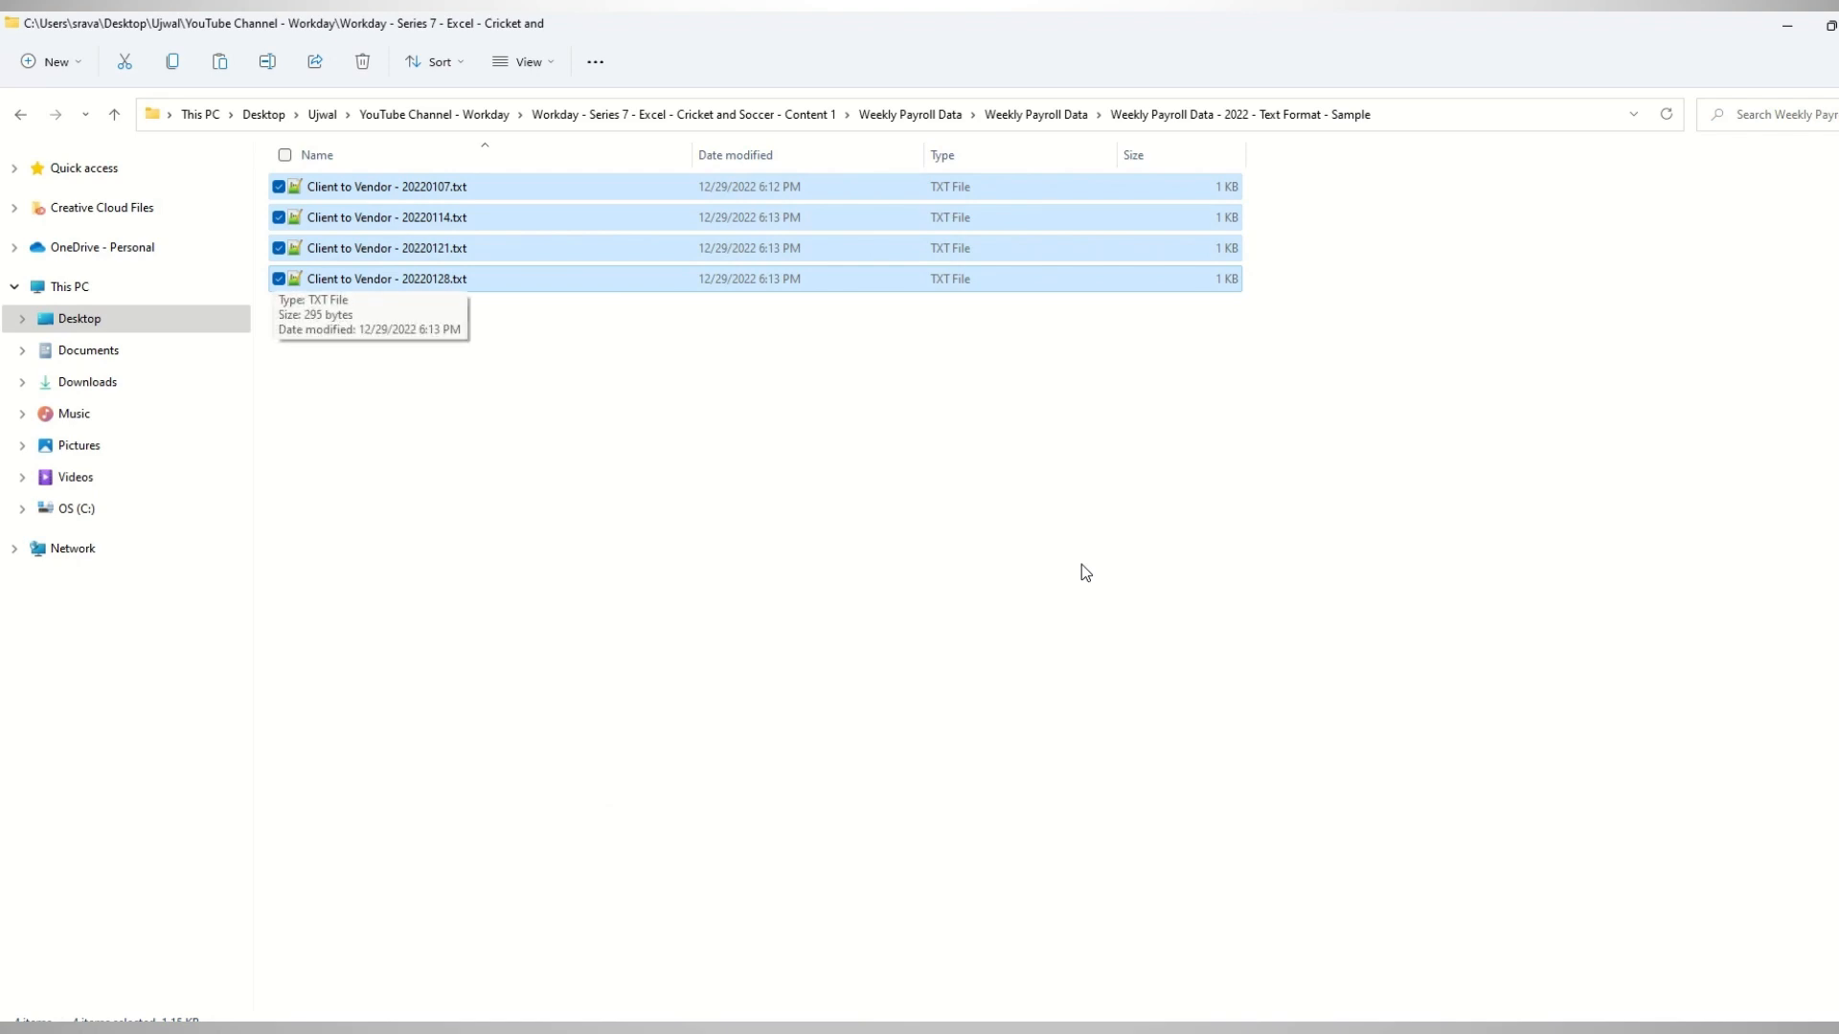
# Open the "Weekly Payroll Data - 2022 - Text Format" folder and look through its weekly client-to-vendor files.
pyautogui.hotkey('alt', 'Up')
pyautogui.press('Up')
pyautogui.press('Return')
pyautogui.press('Down')
pyautogui.press('Down')
pyautogui.press('Down')
pyautogui.press('Down')
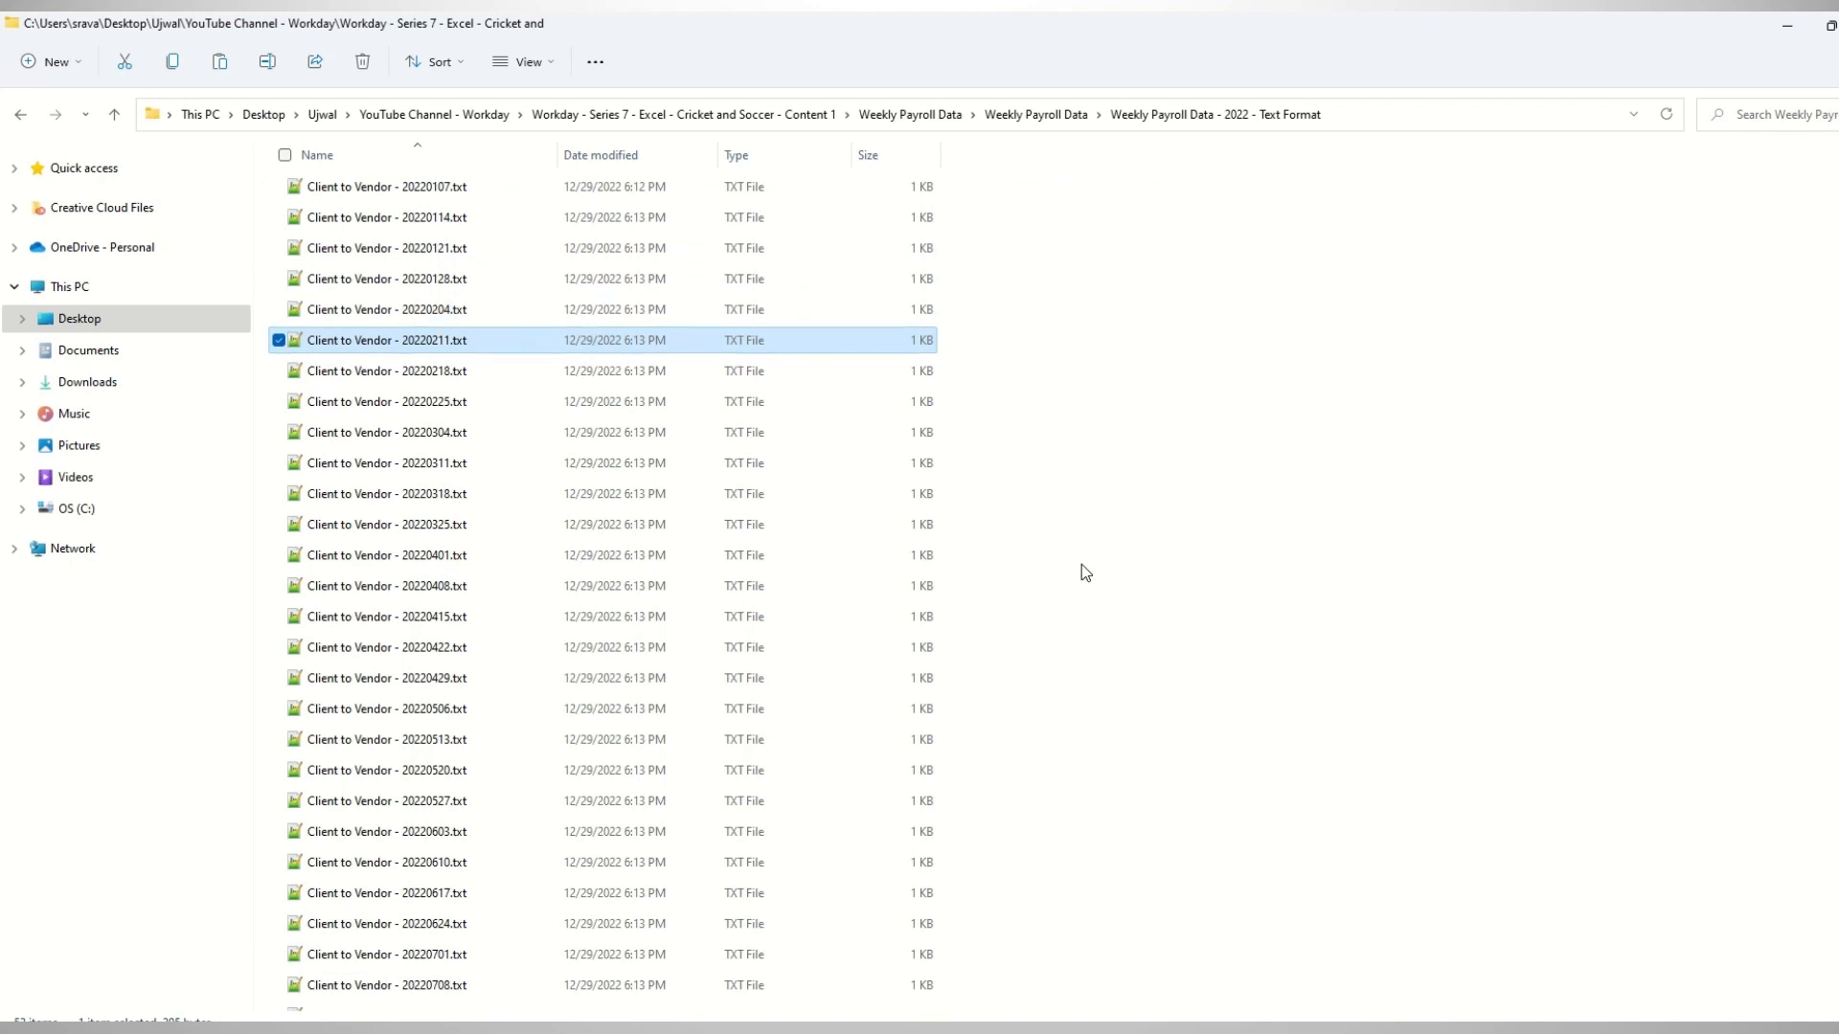
# Return to the "Weekly Payroll Data - 2022 - Text Format - Sample" folder and open "Client to Vendor - 20220107.txt".
pyautogui.hotkey('alt', 'Up')
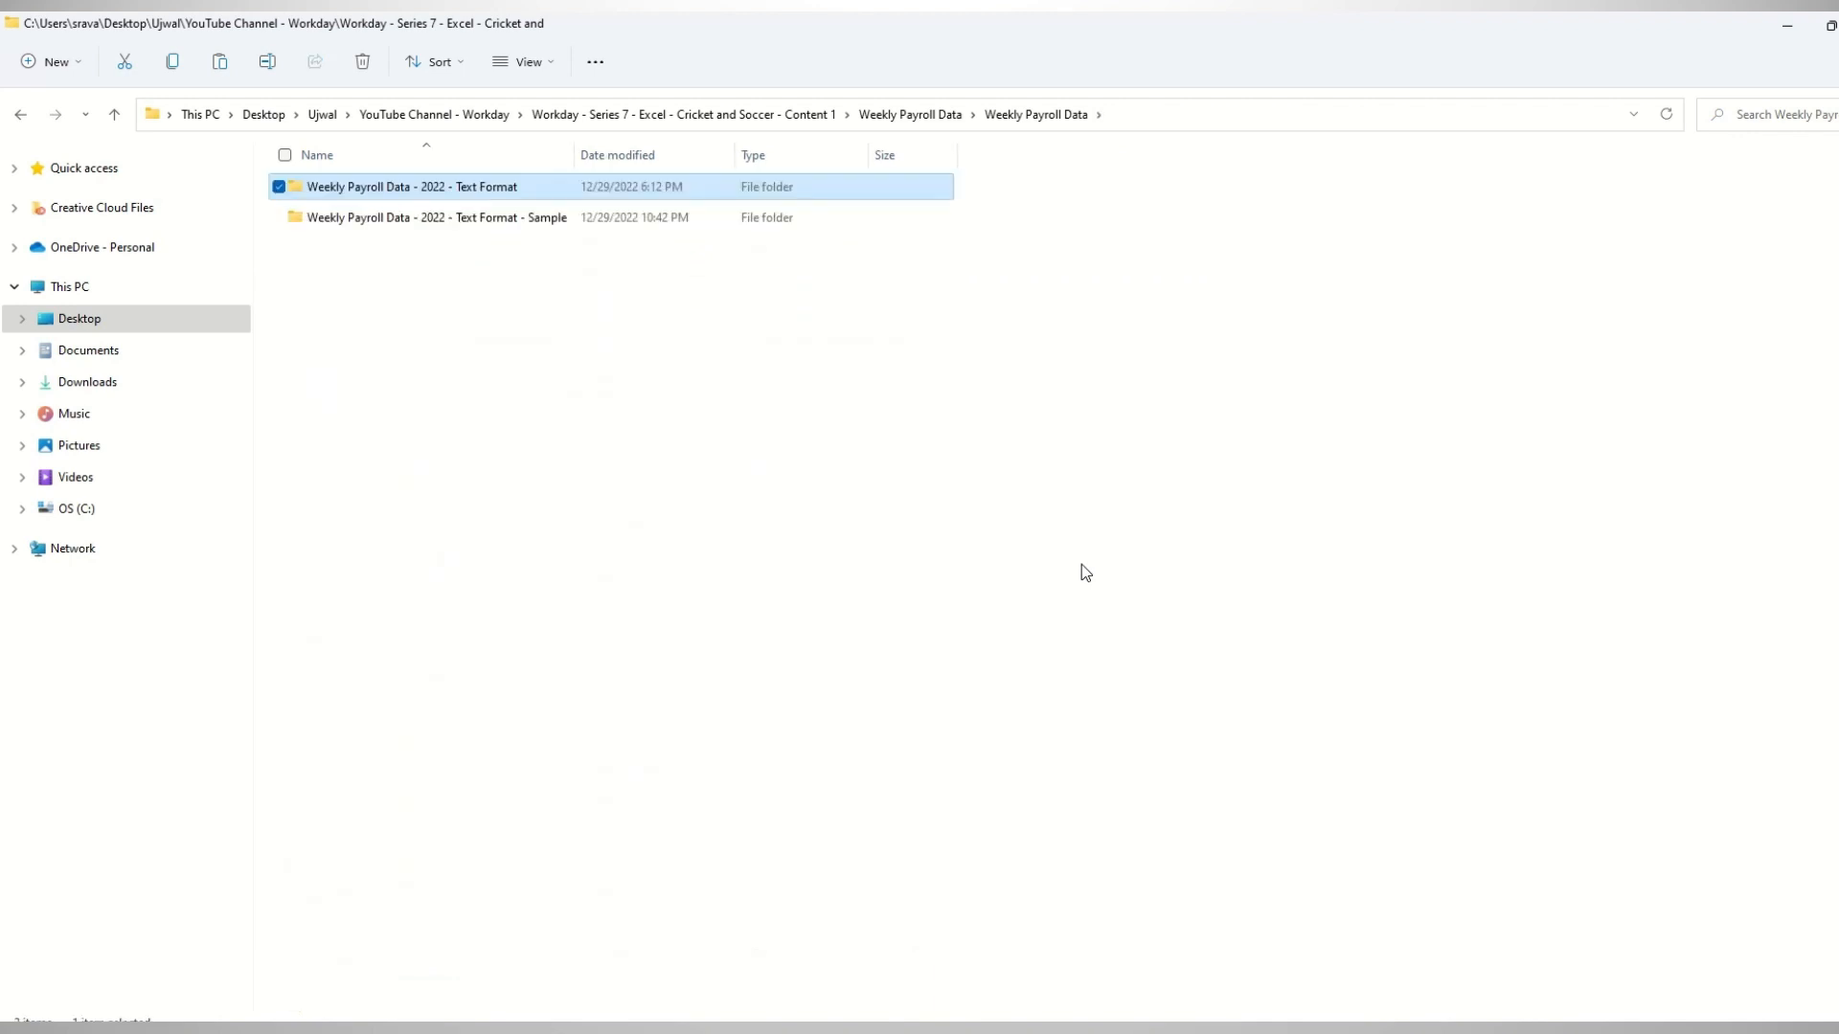
pyautogui.press('Down')
pyautogui.press('Return')
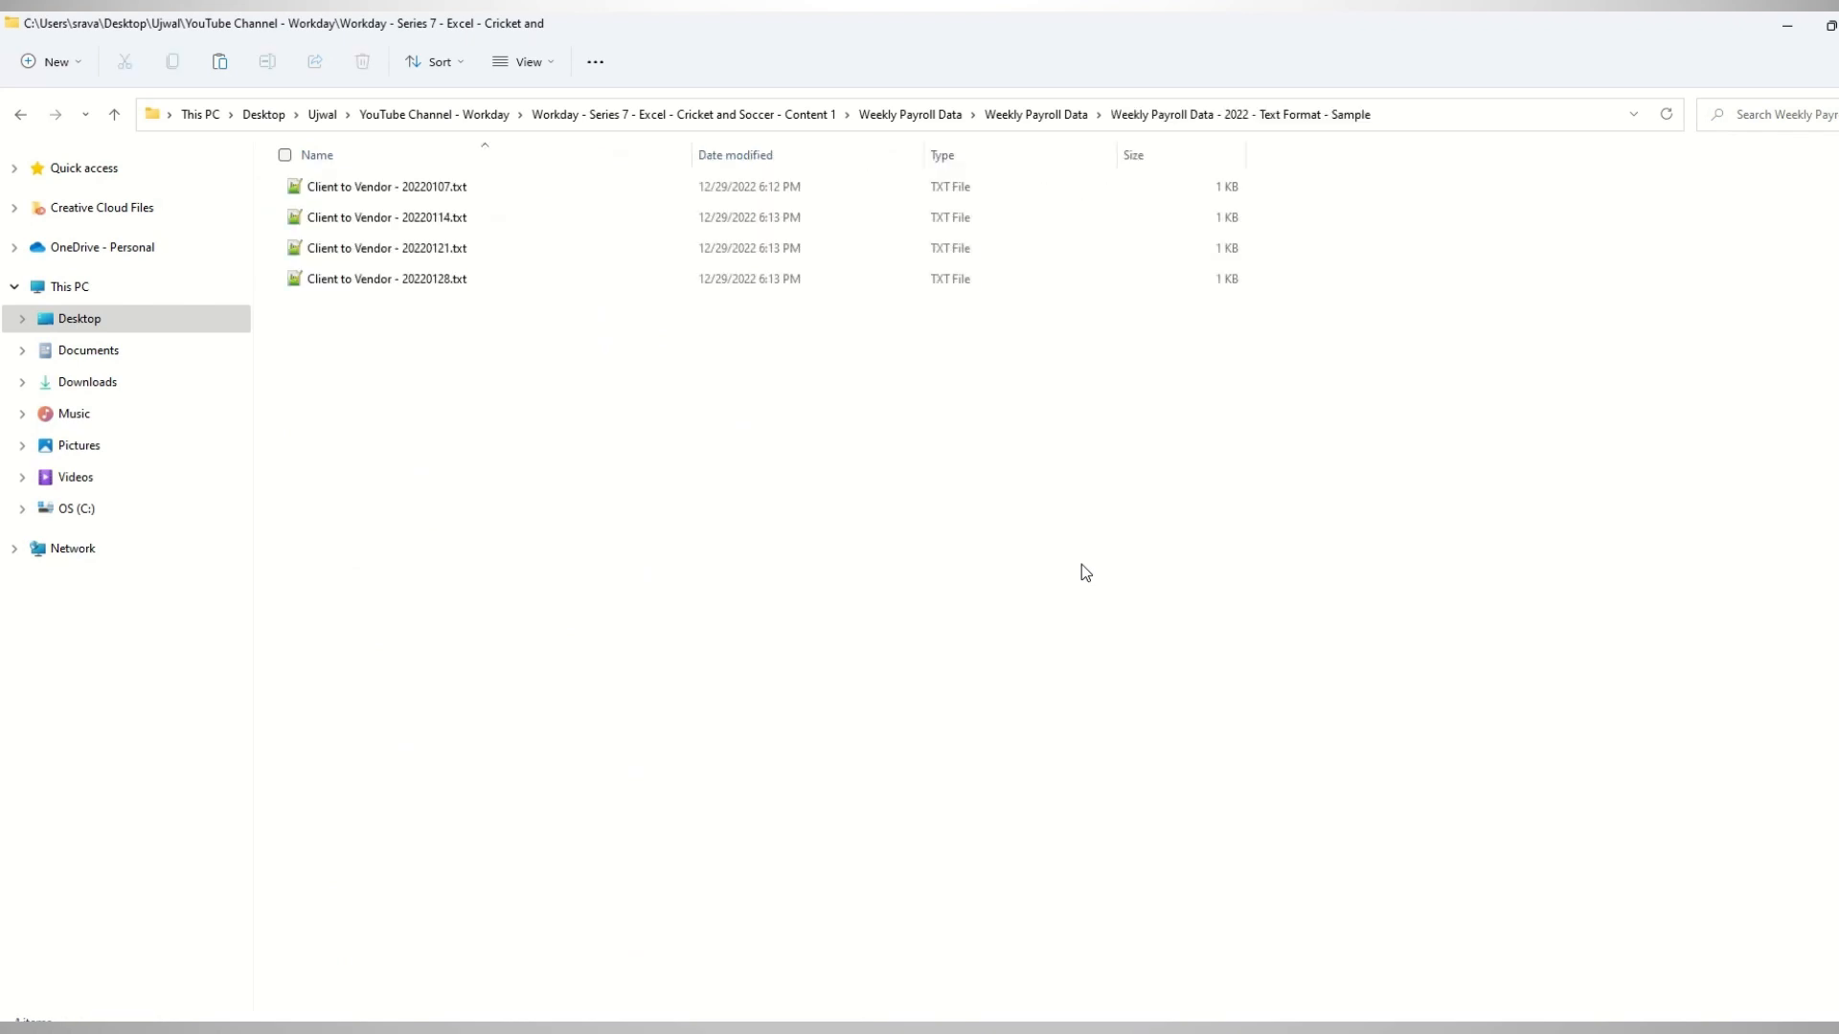
pyautogui.press('Down')
pyautogui.press('Up')
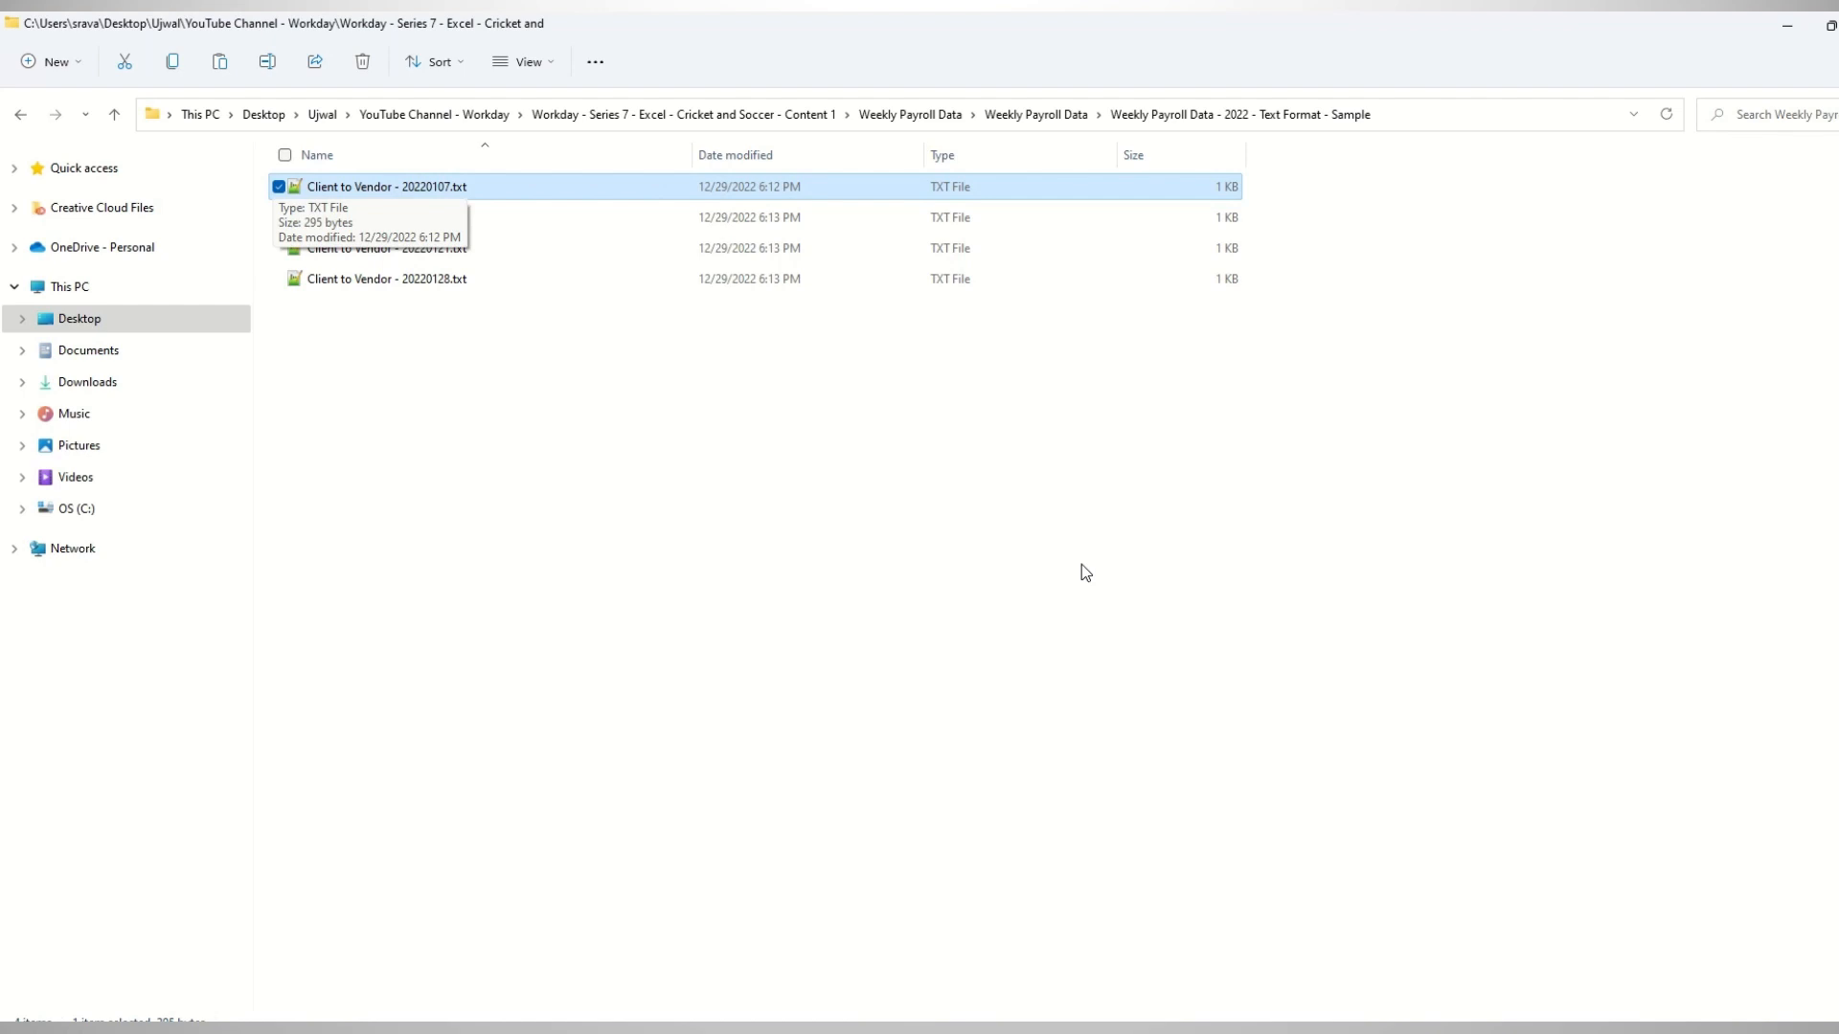
pyautogui.press('Return')
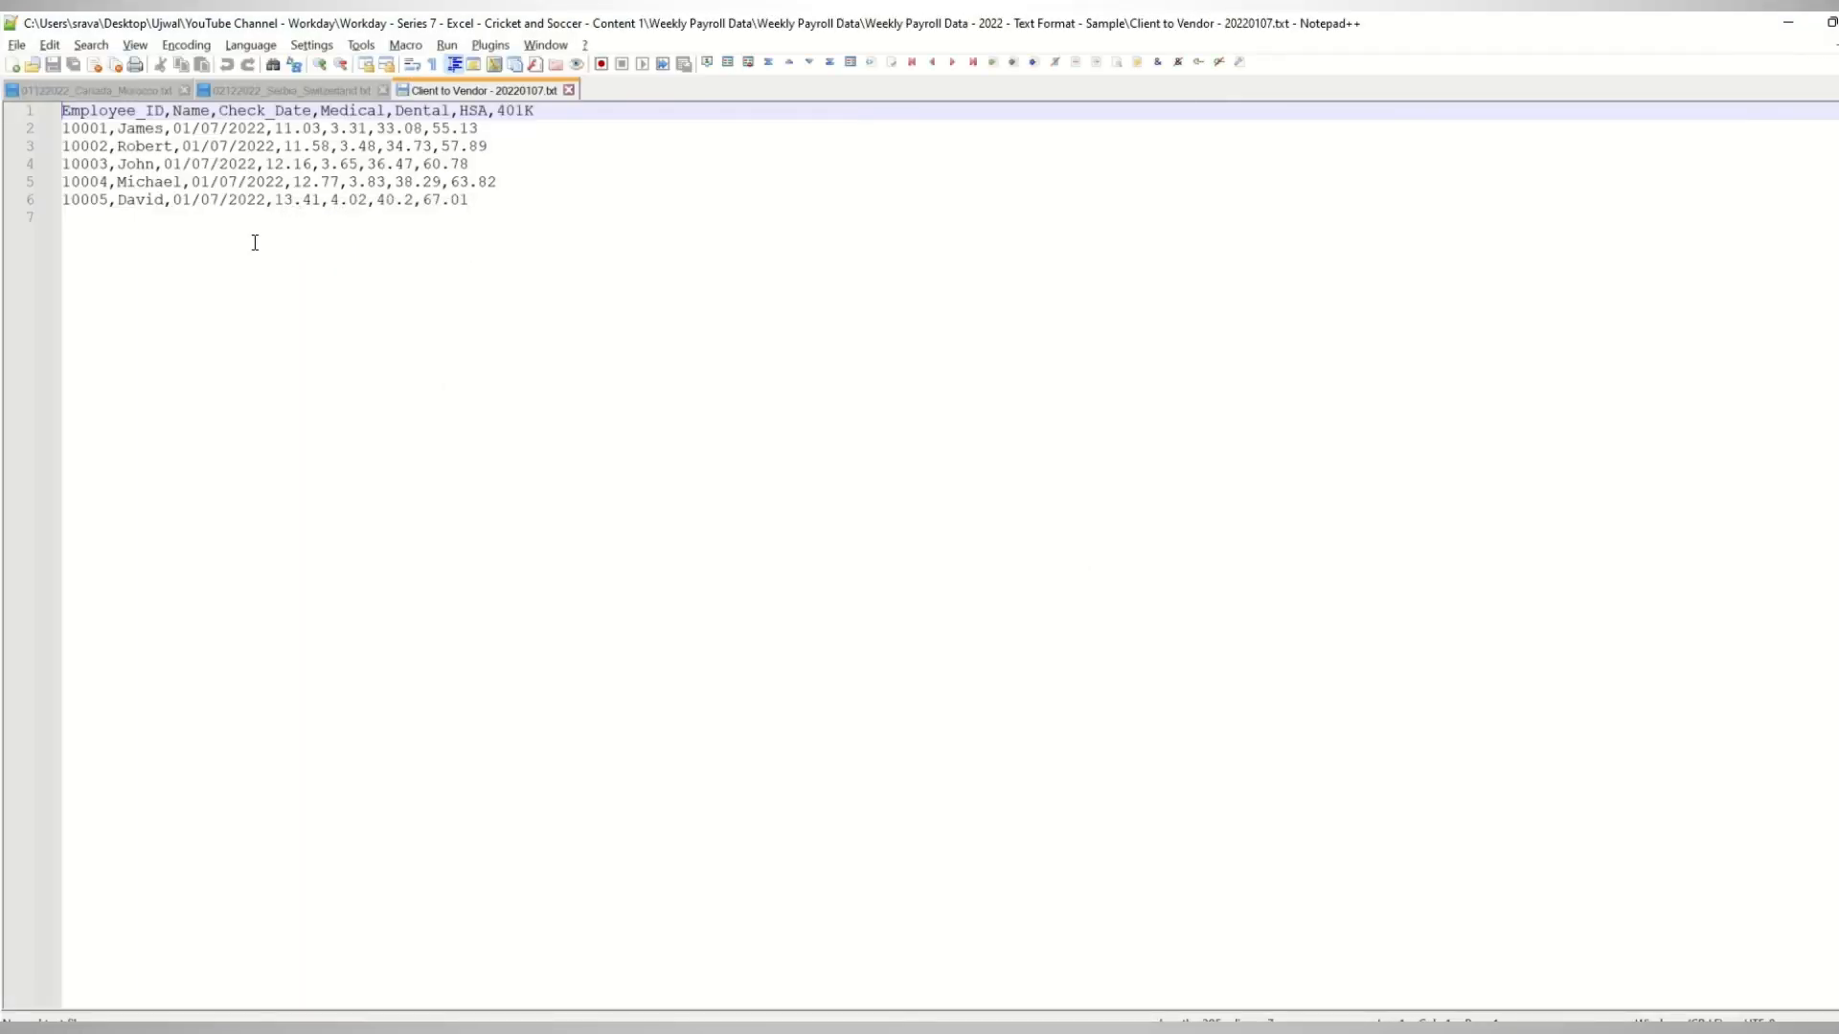
# Examine the employee ID, name and check date values and the Medical, Dental, HSA and 401K amounts in the payroll file.
pyautogui.doubleClick(91, 130)
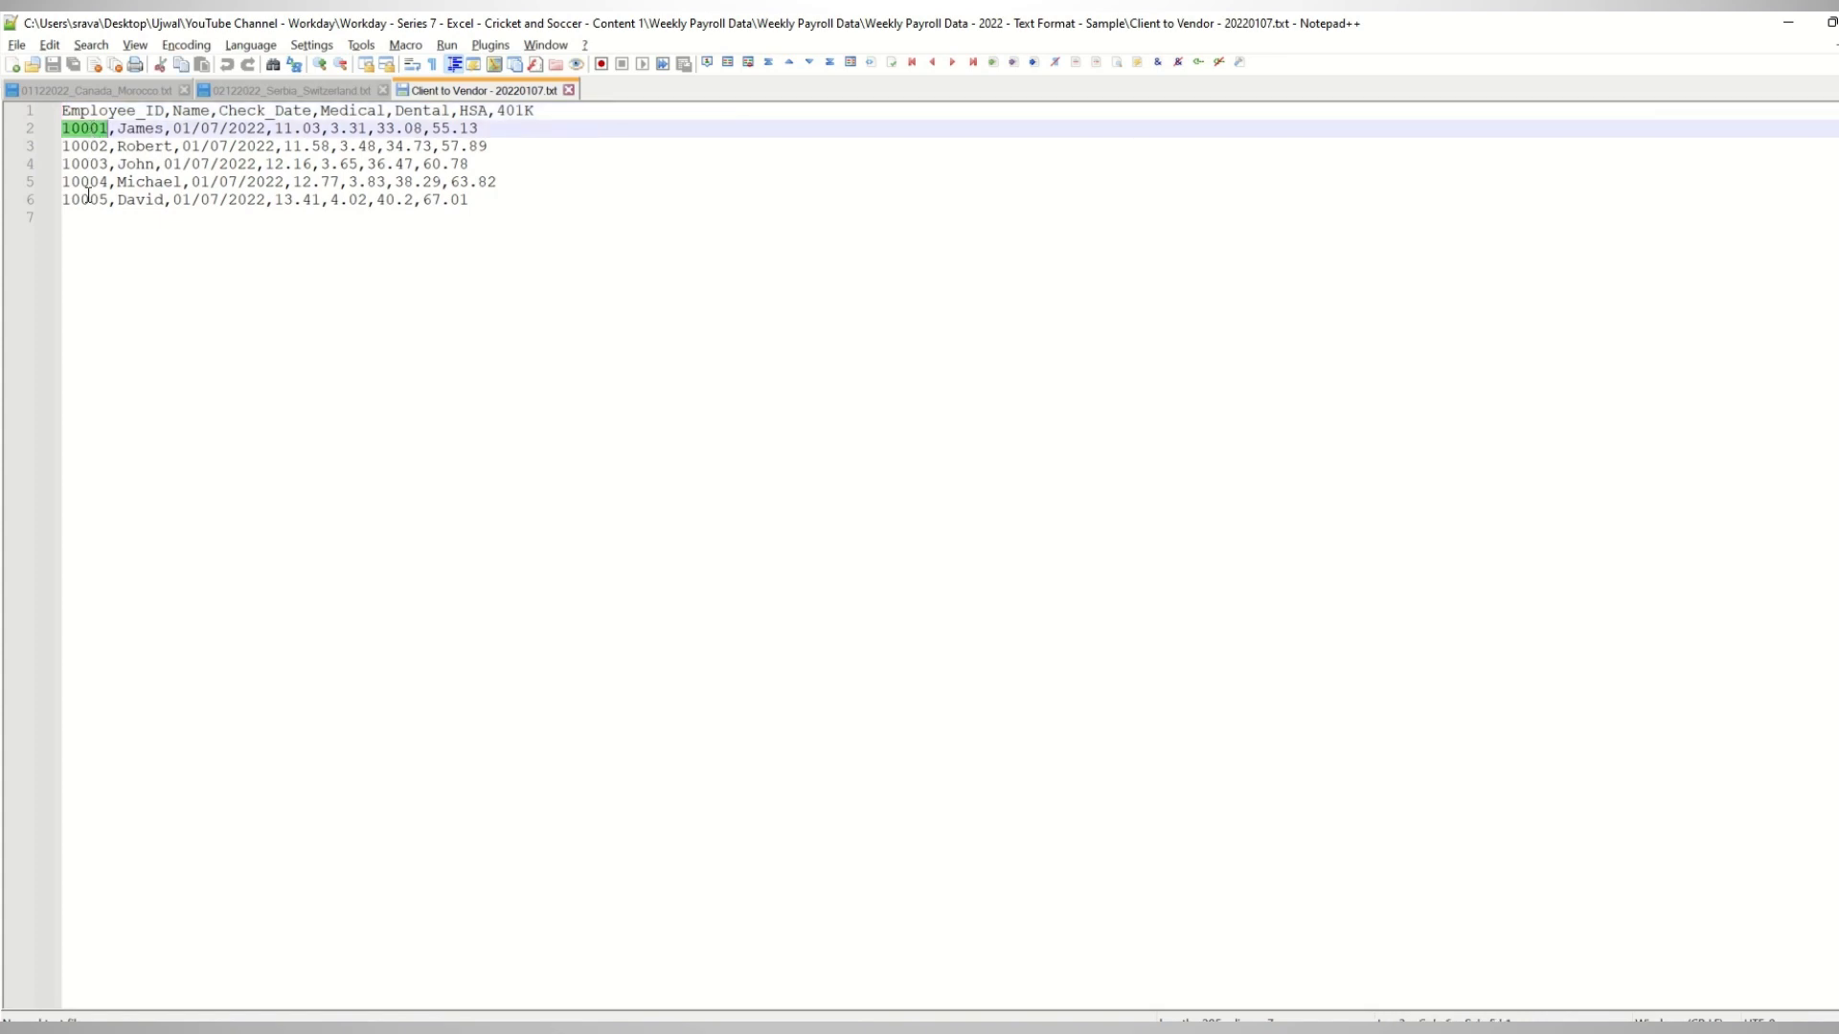
pyautogui.click(145, 164)
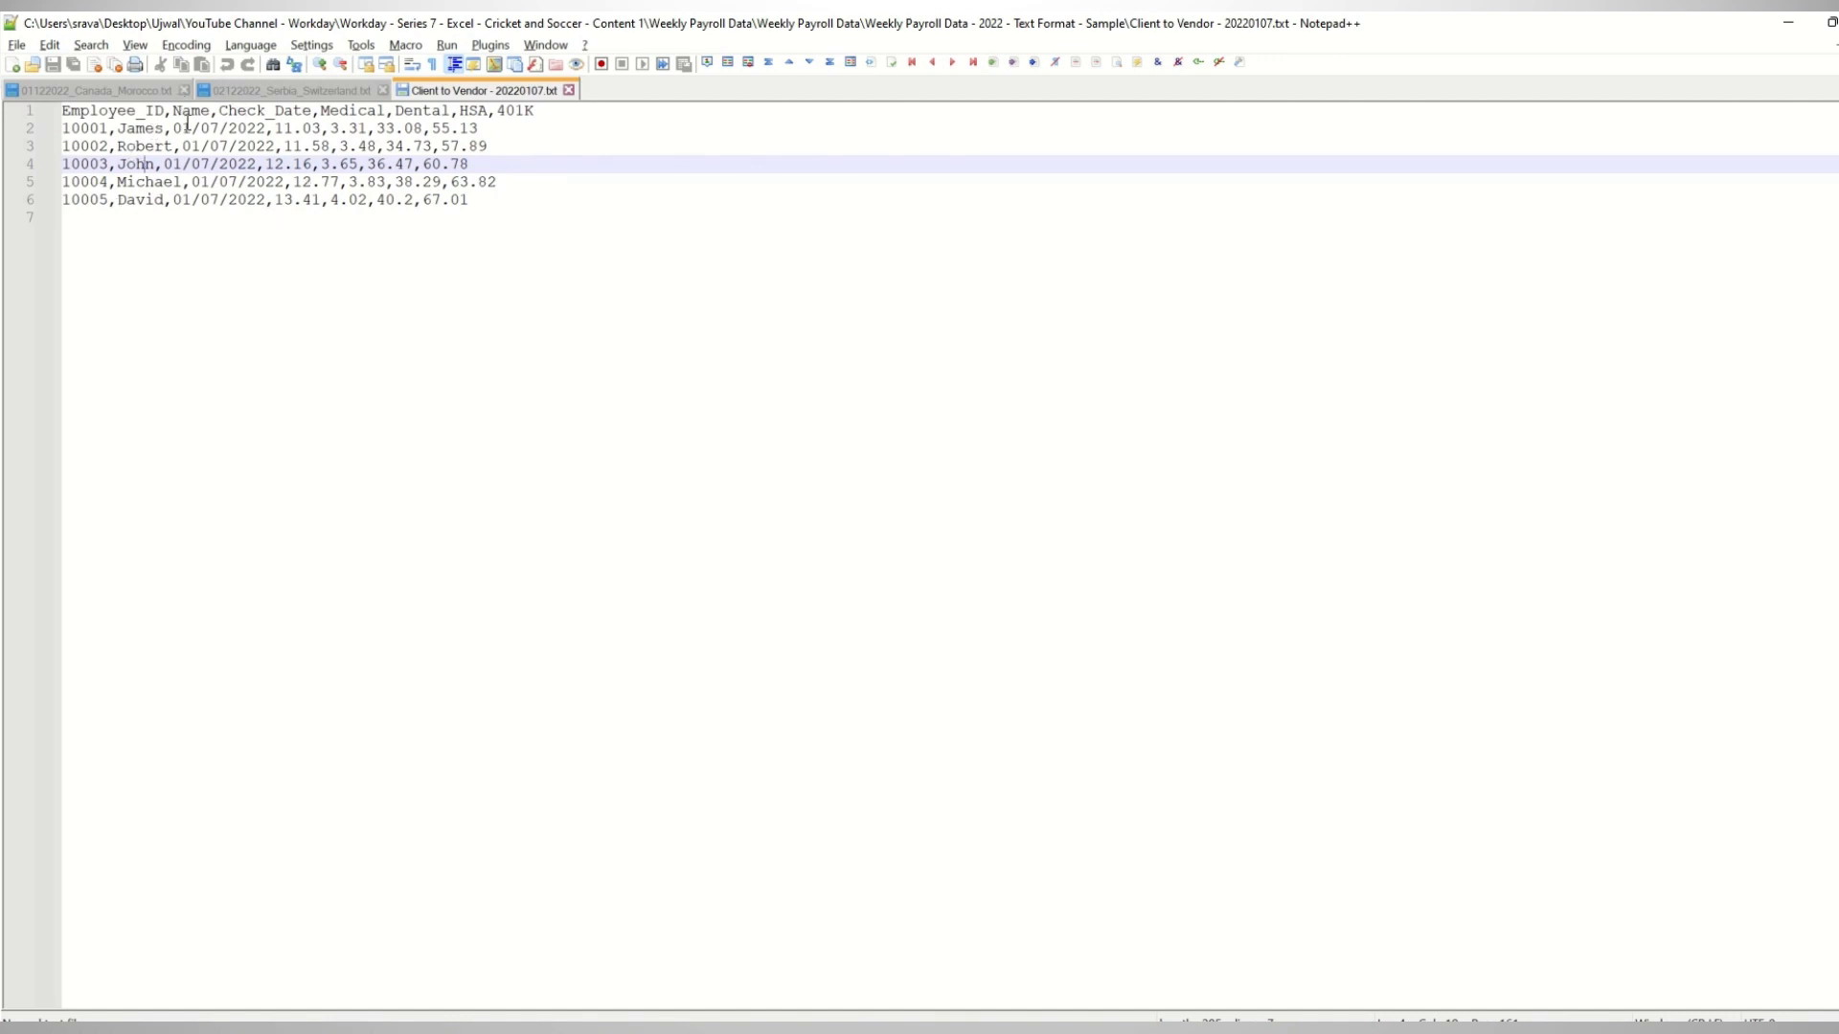
pyautogui.moveTo(172, 129); pyautogui.dragTo(267, 129)
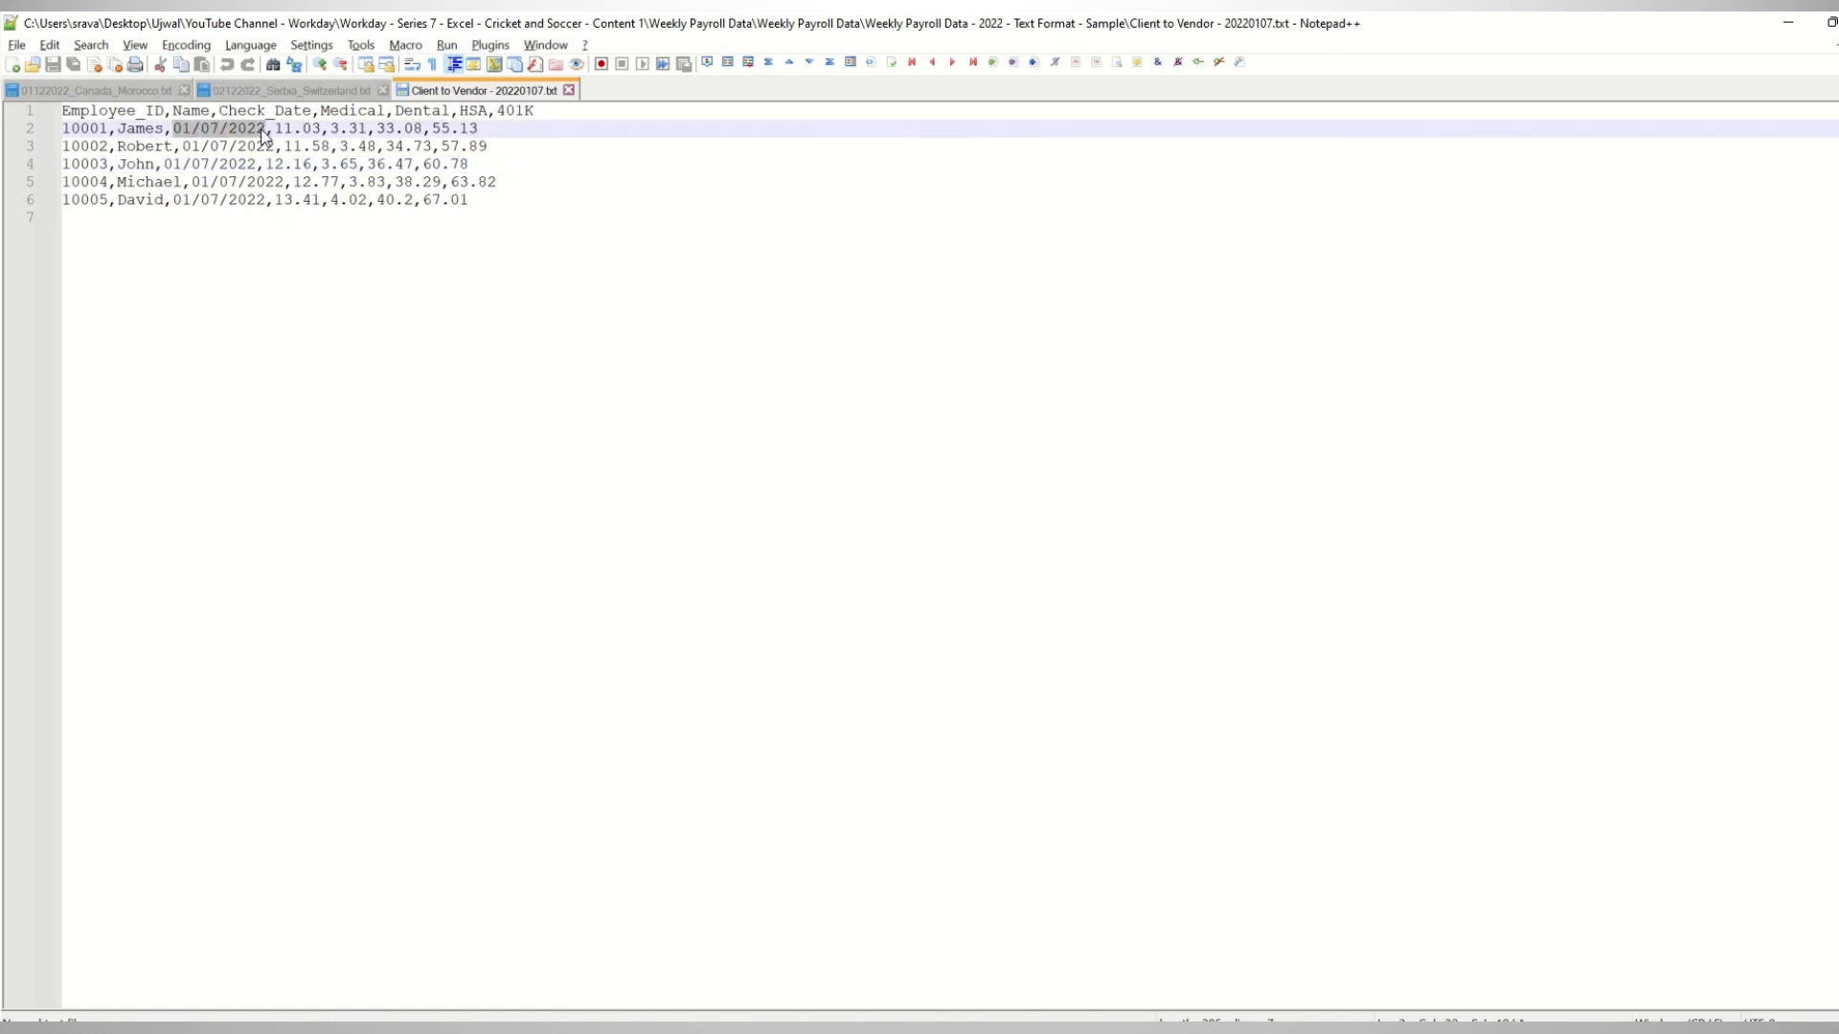
pyautogui.click(247, 128)
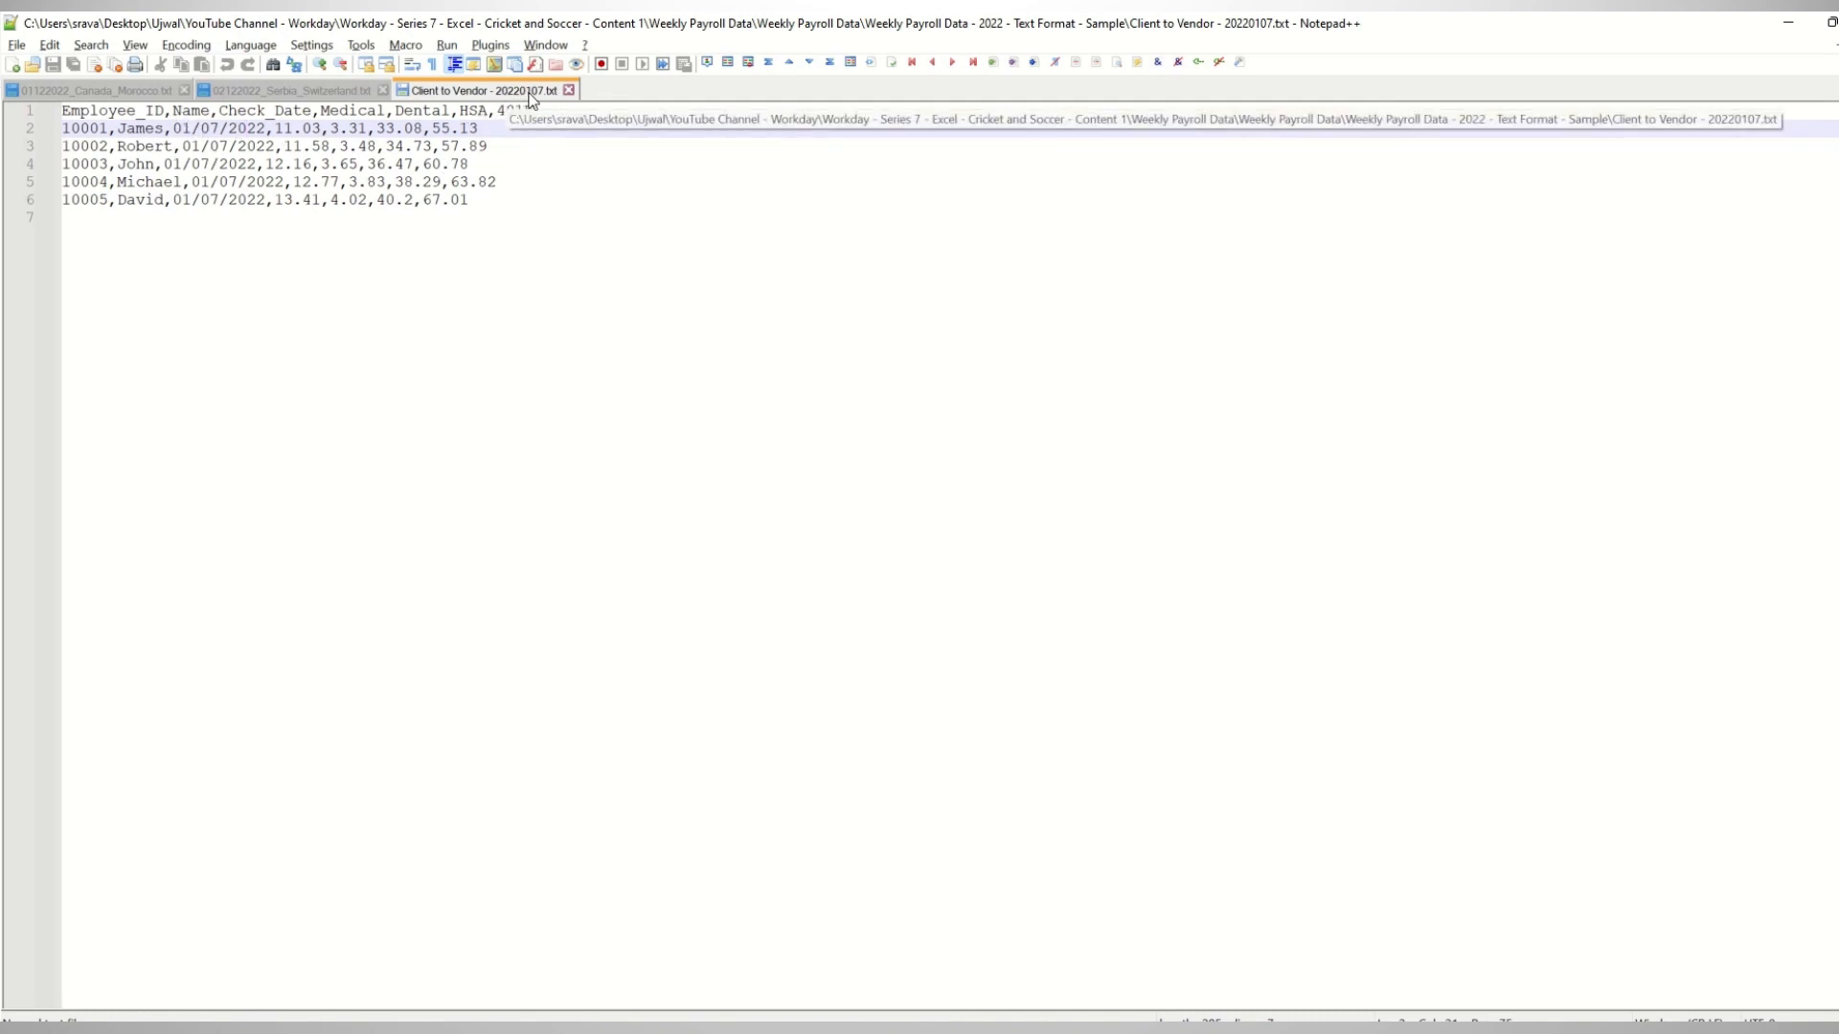
pyautogui.doubleClick(330, 110)
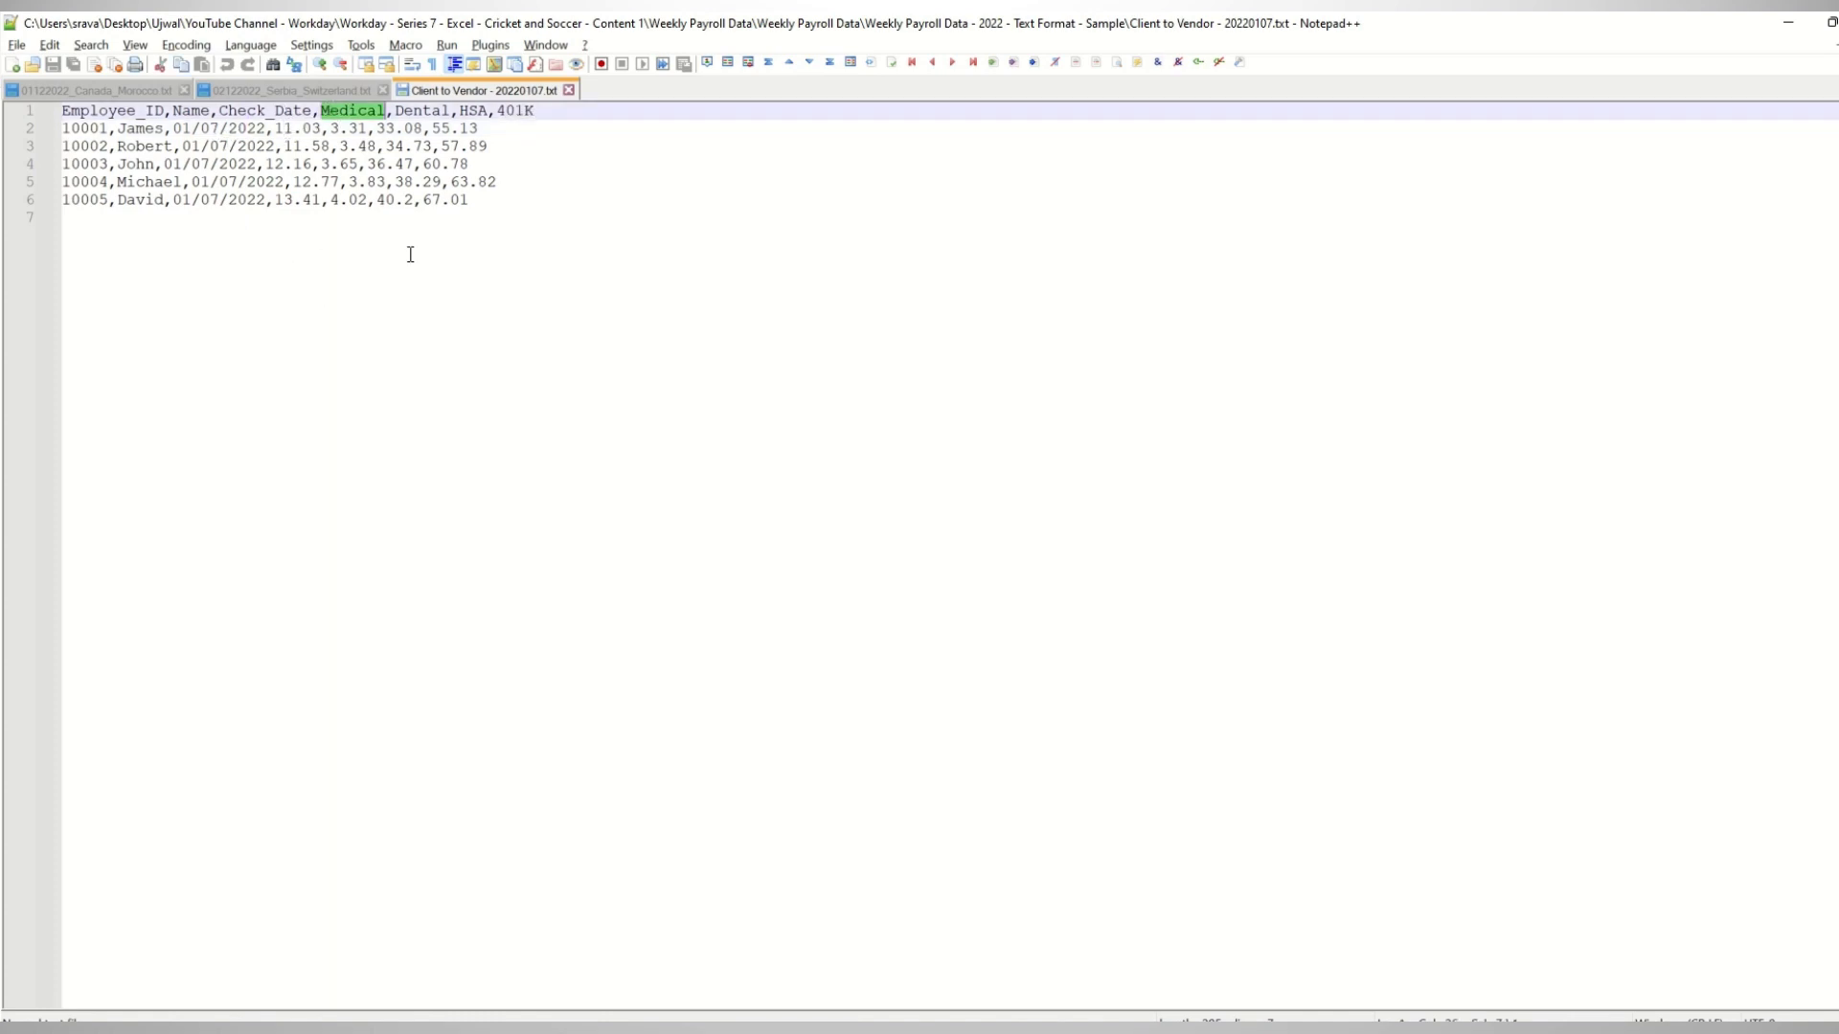
pyautogui.doubleClick(421, 110)
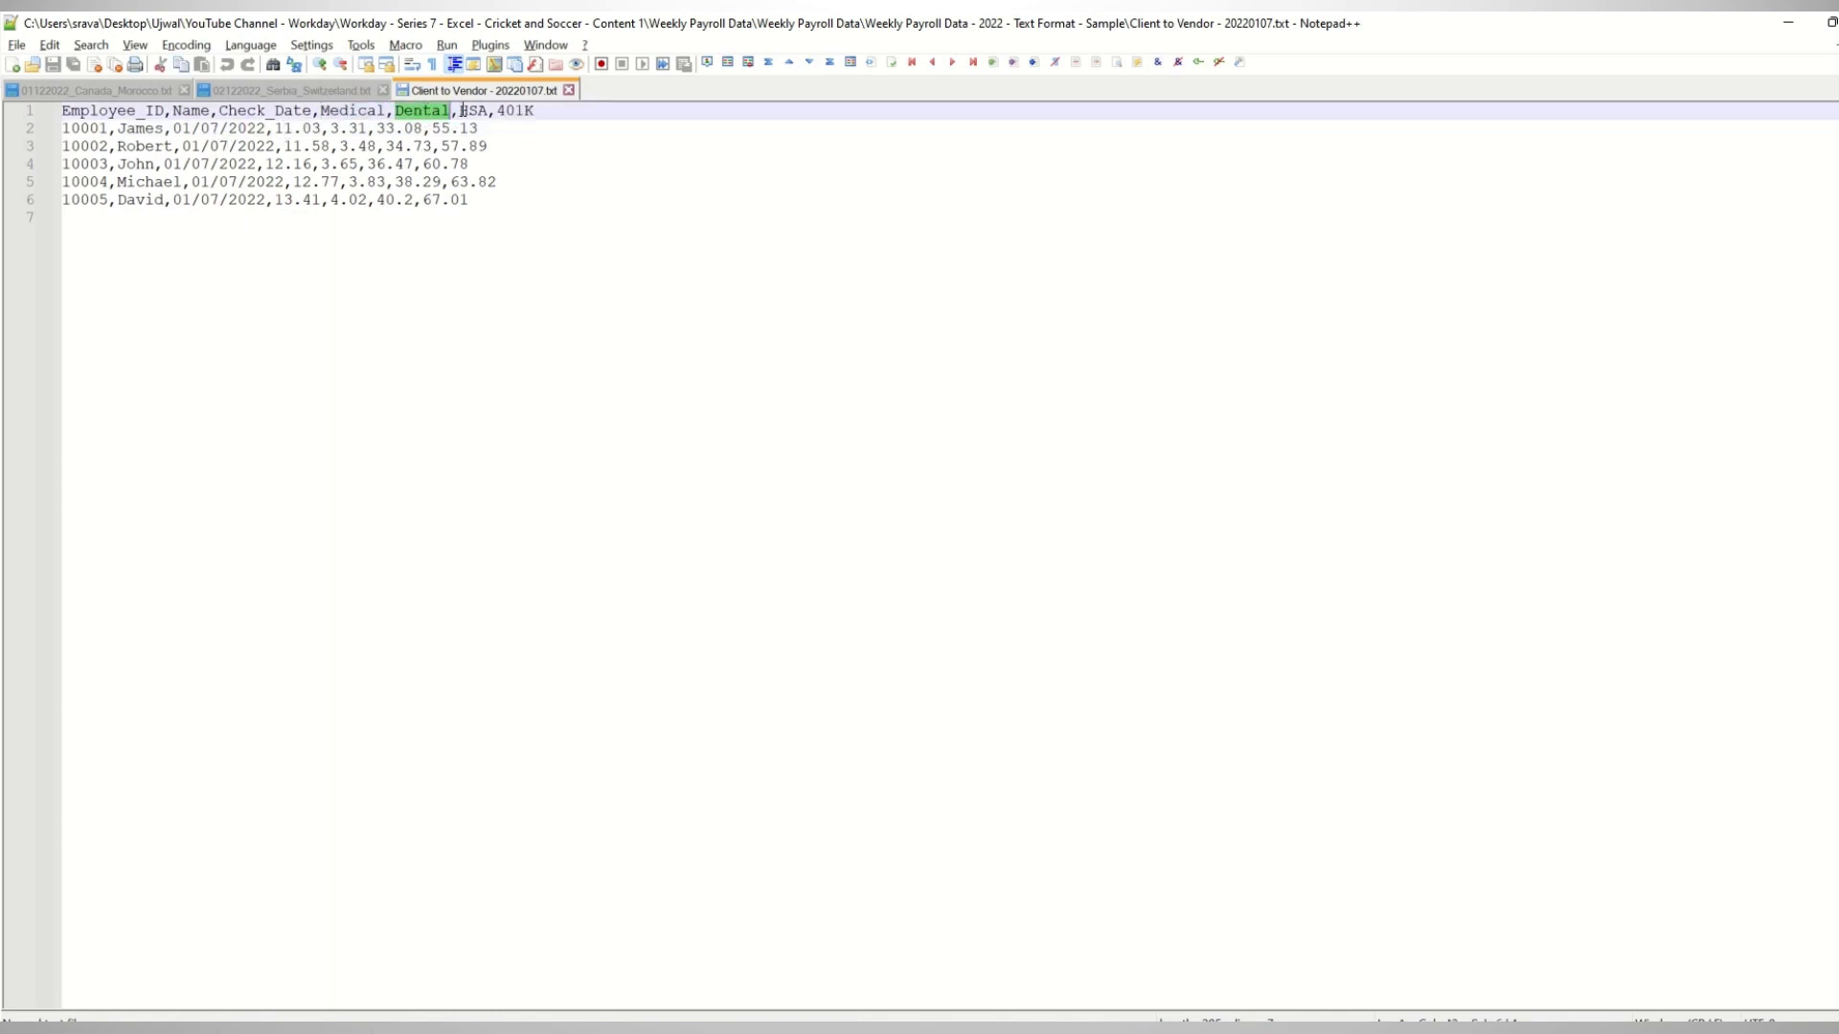
pyautogui.doubleClick(473, 110)
pyautogui.doubleClick(515, 110)
pyautogui.click(562, 128)
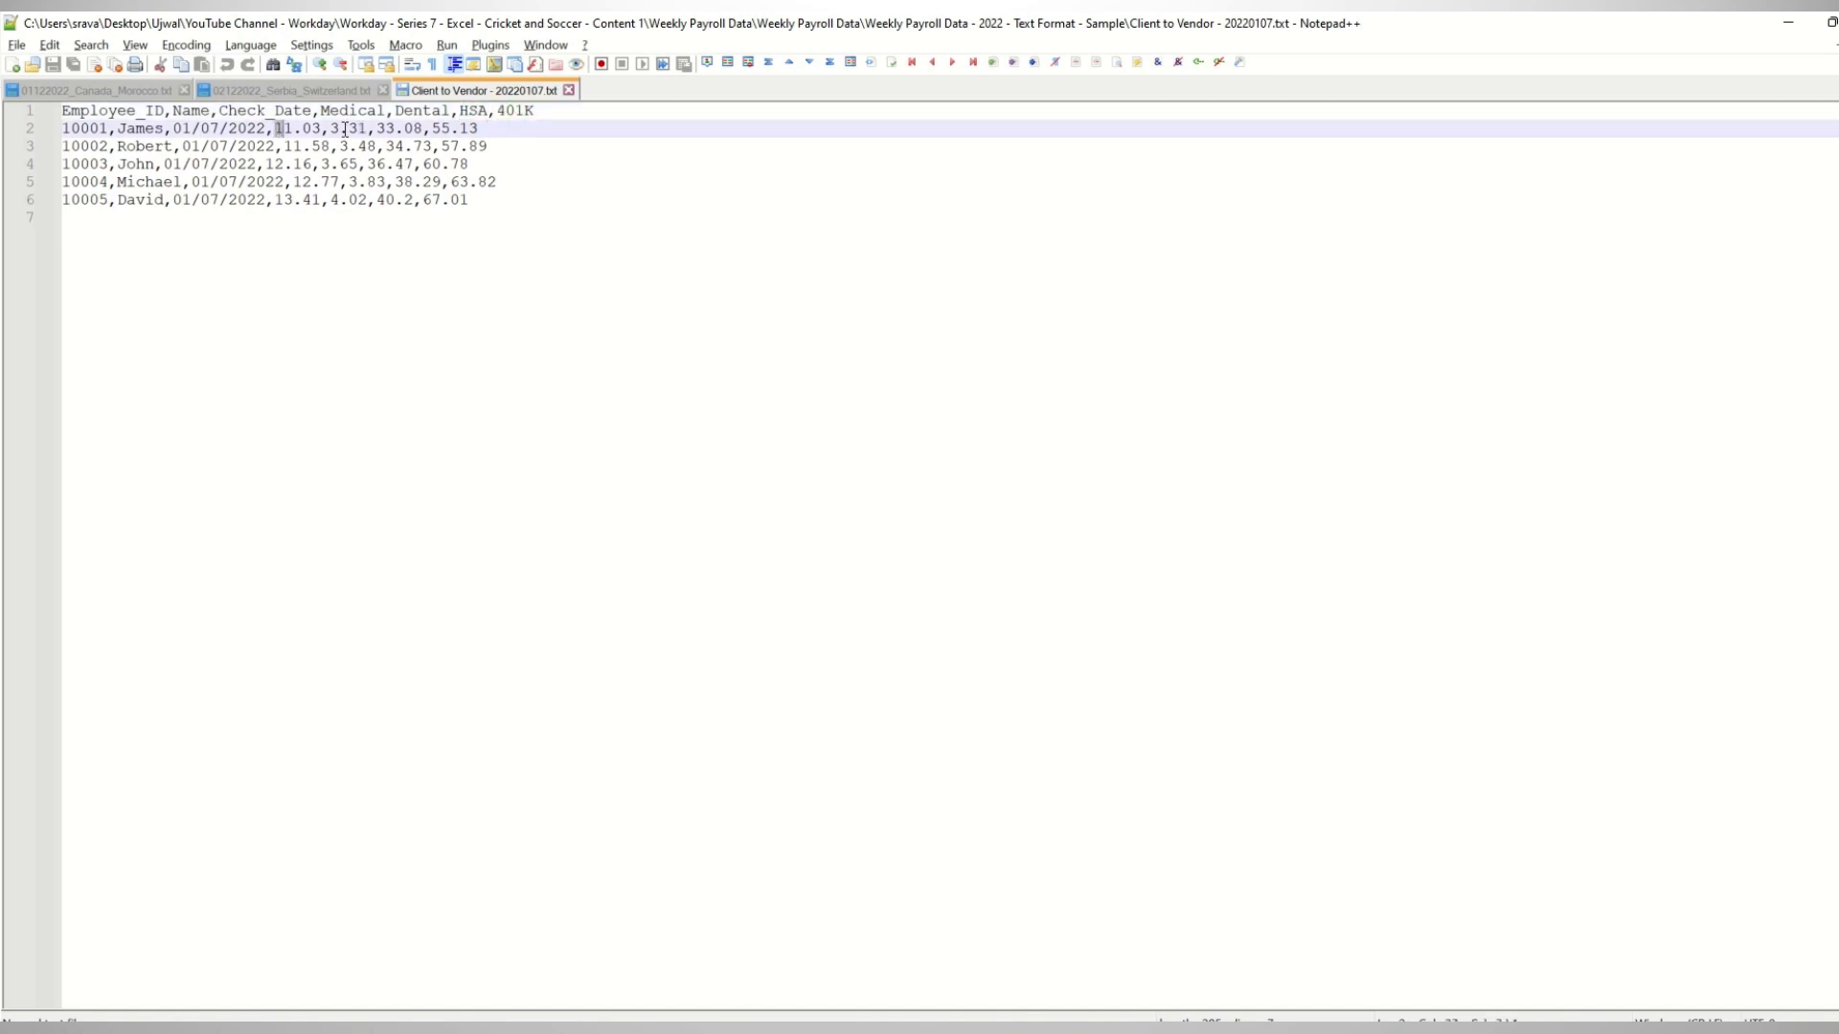
pyautogui.moveTo(276, 128); pyautogui.dragTo(479, 127)
pyautogui.click(549, 145)
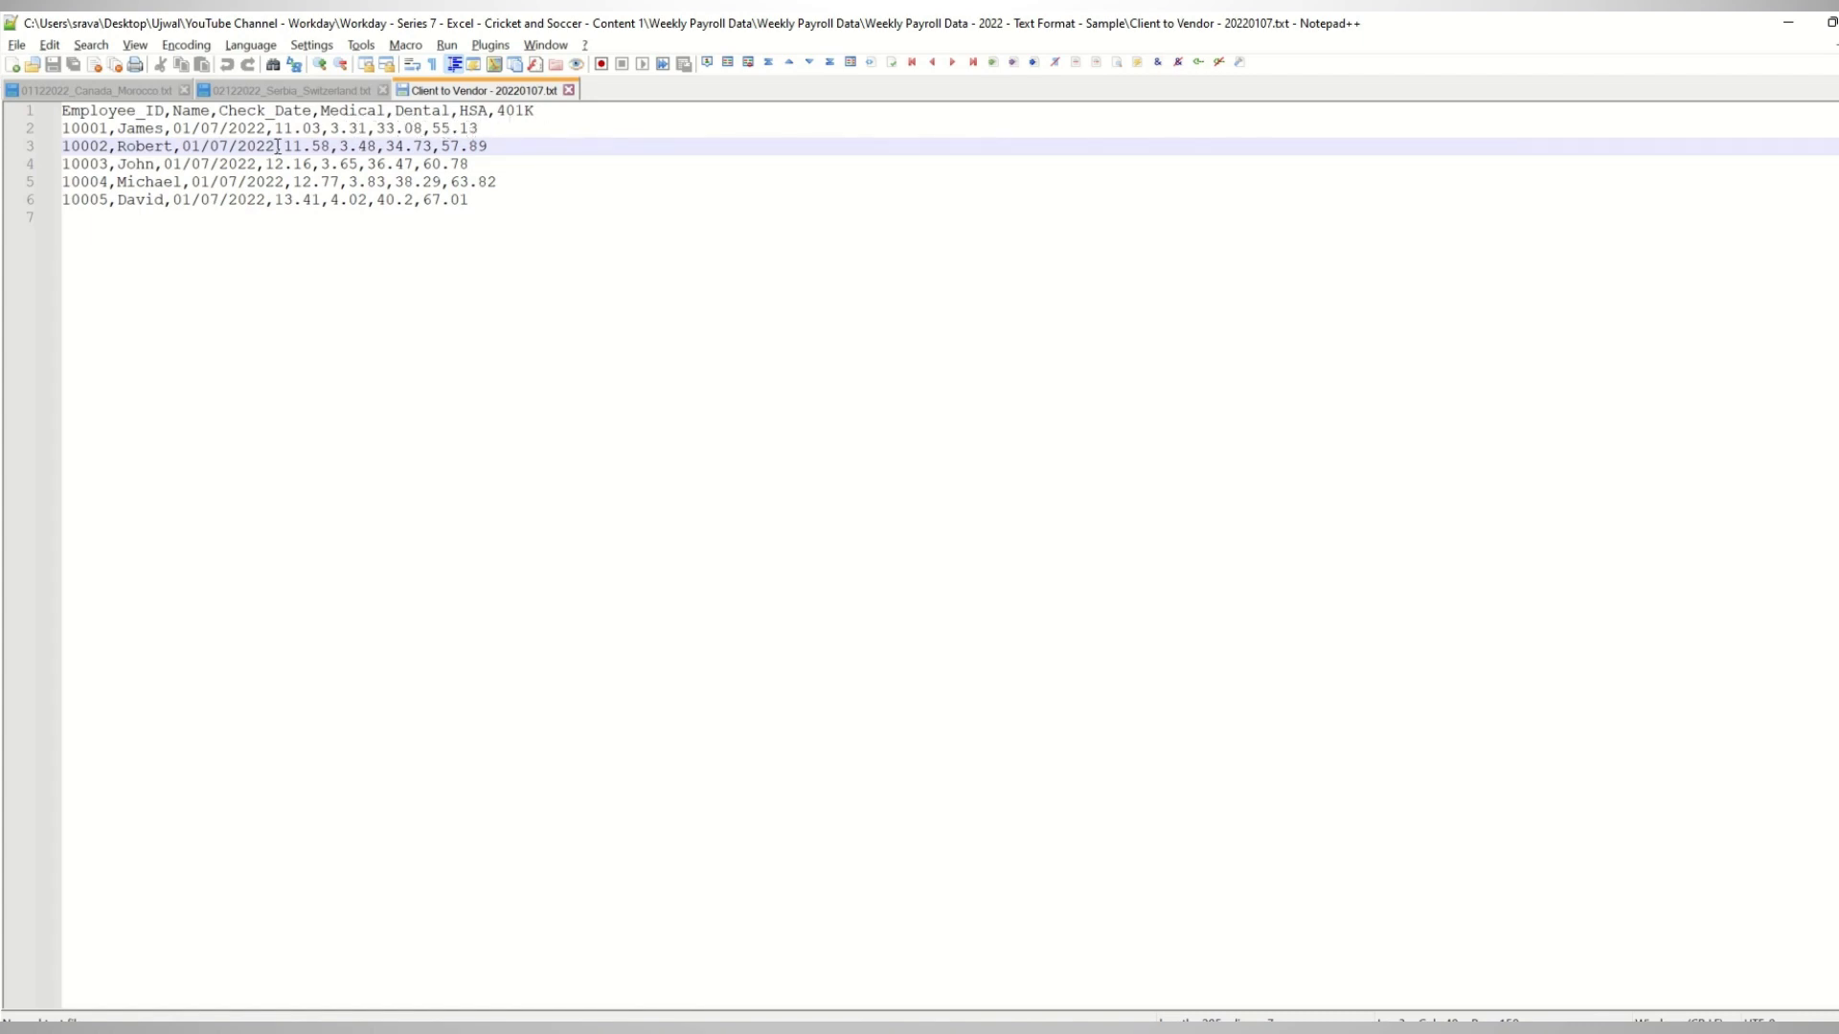
pyautogui.doubleClick(499, 111)
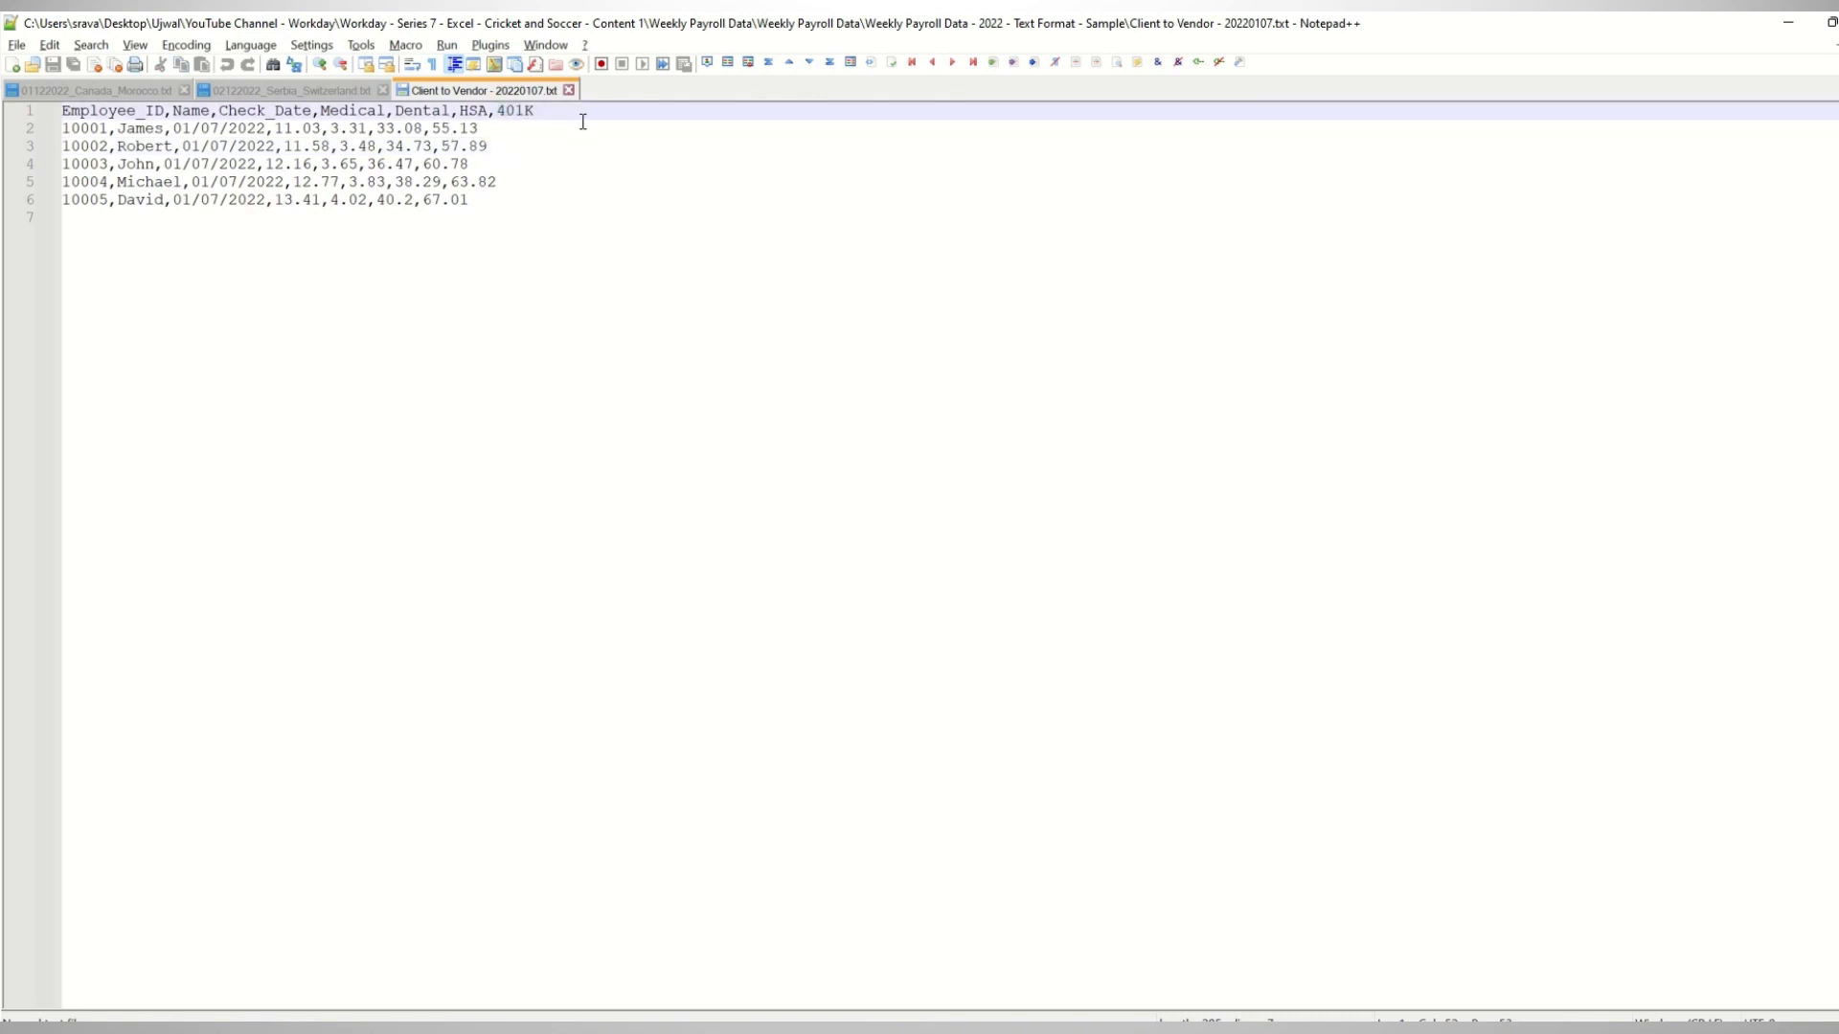
# Switch to File Explorer and create a new Microsoft Excel Worksheet in the Weekly Payroll Data folder that holds the two text-format folders.
pyautogui.hotkey('alt', 'Tab')
pyautogui.click(547, 414)
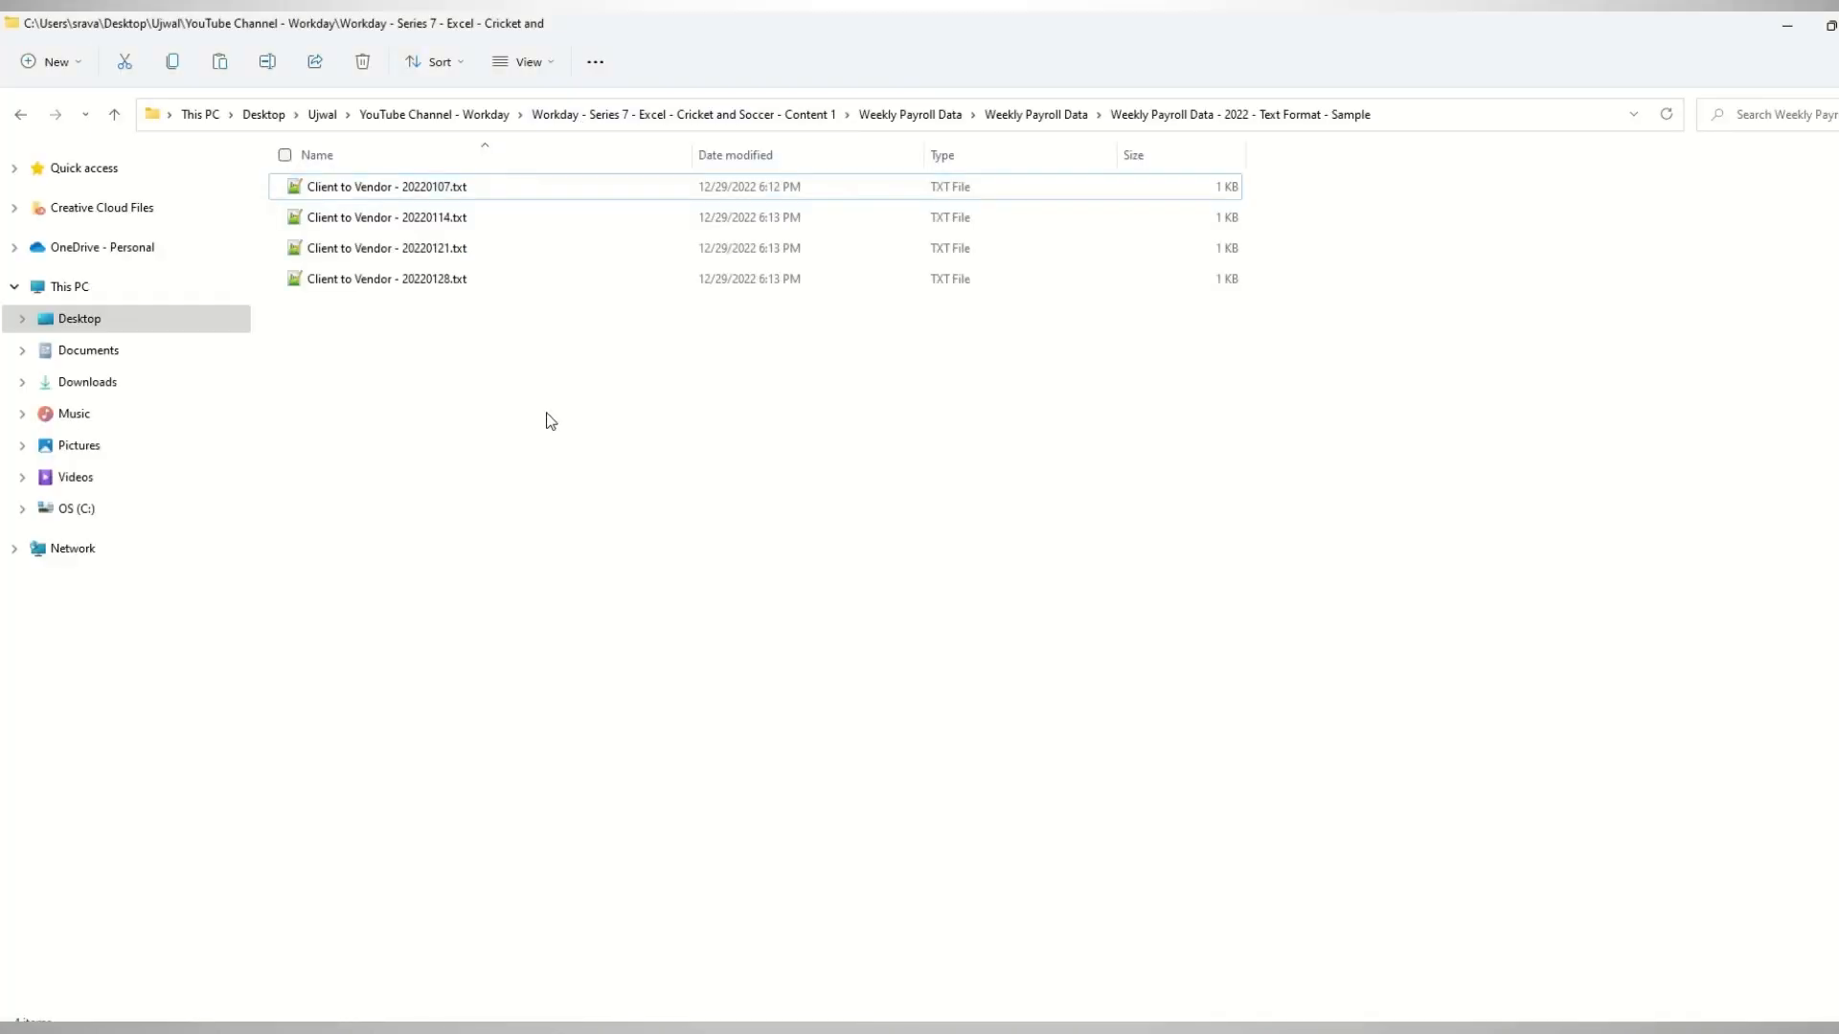
pyautogui.press('F5')
pyautogui.hotkey('alt', 'Up')
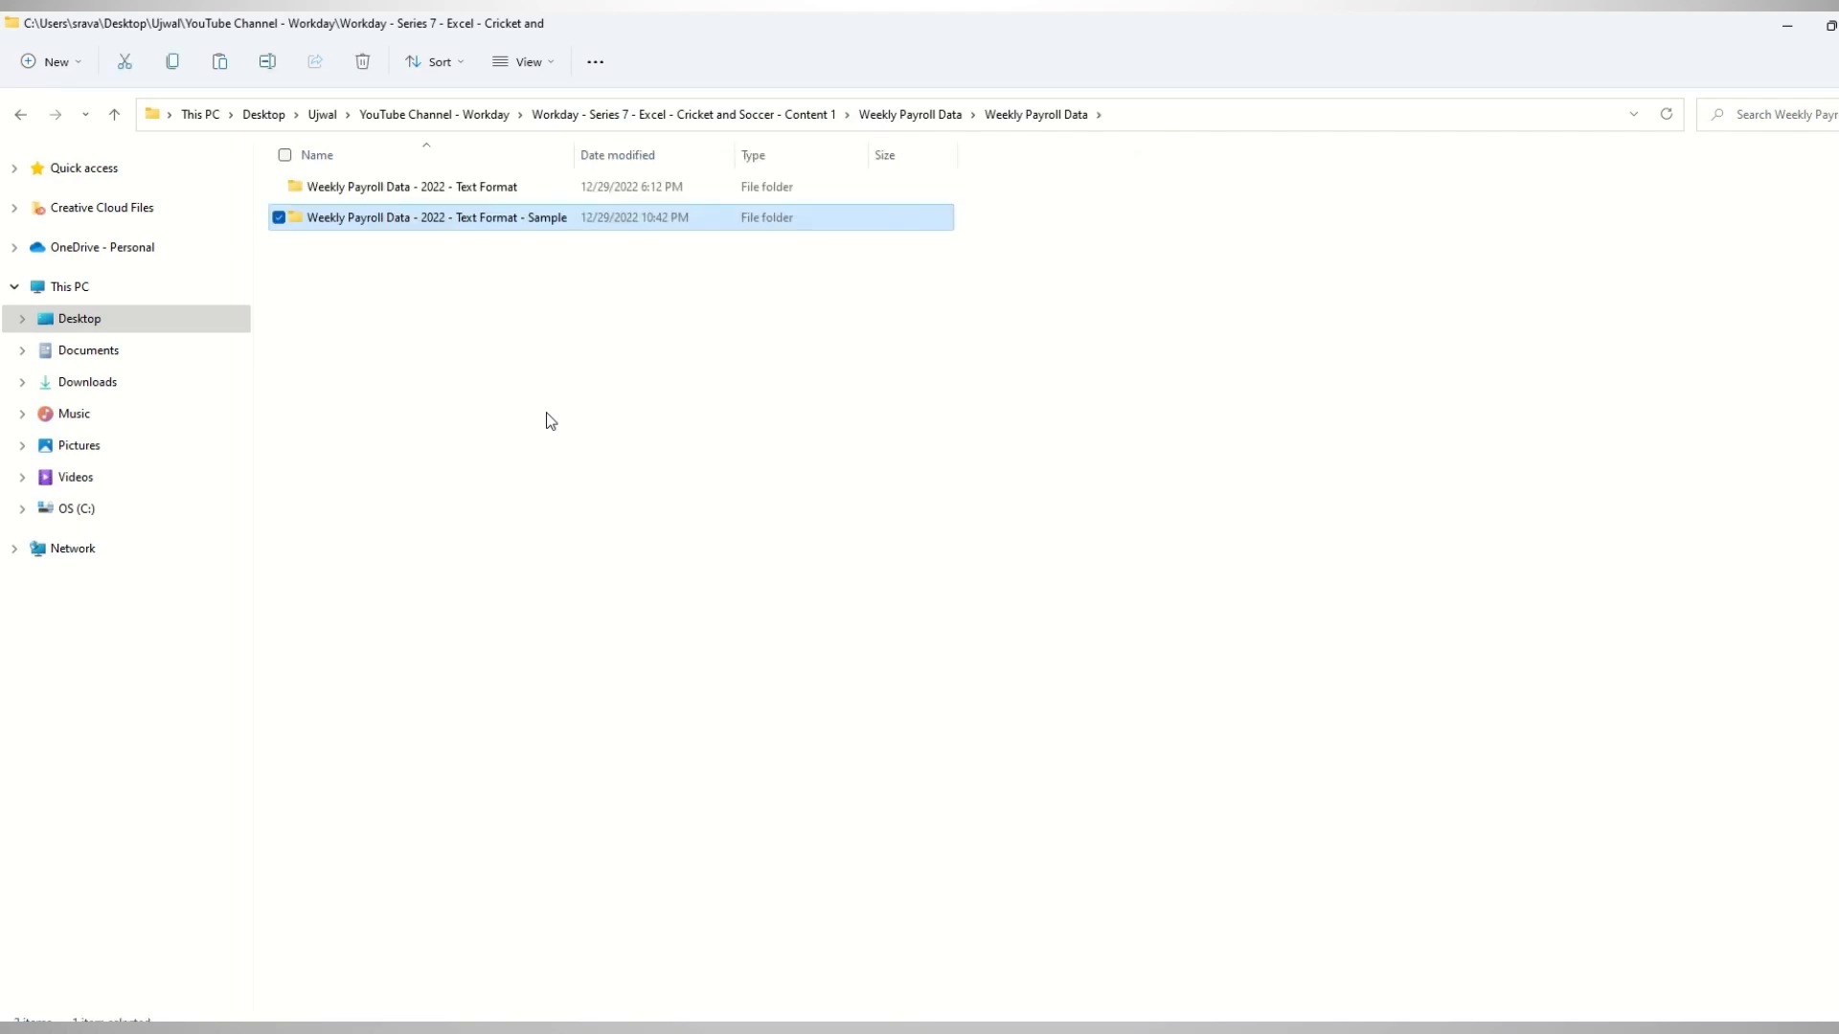
pyautogui.click(414, 342)
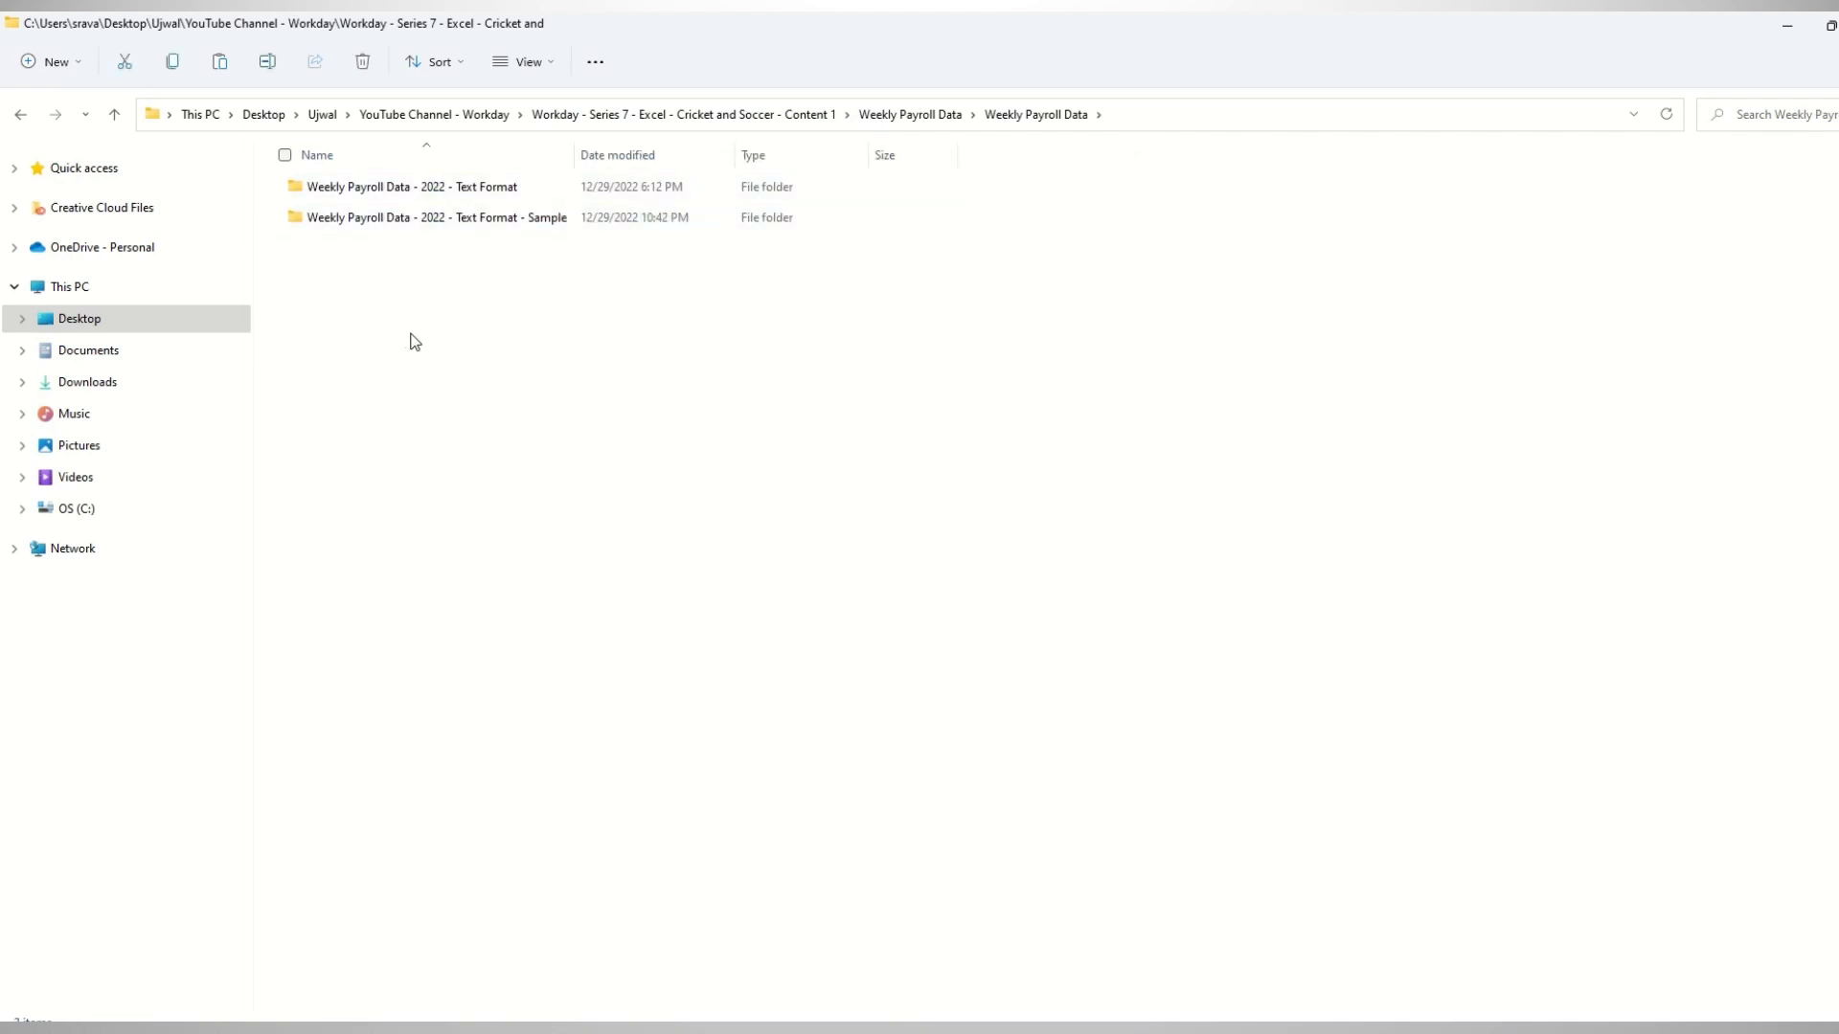
pyautogui.rightClick(414, 342)
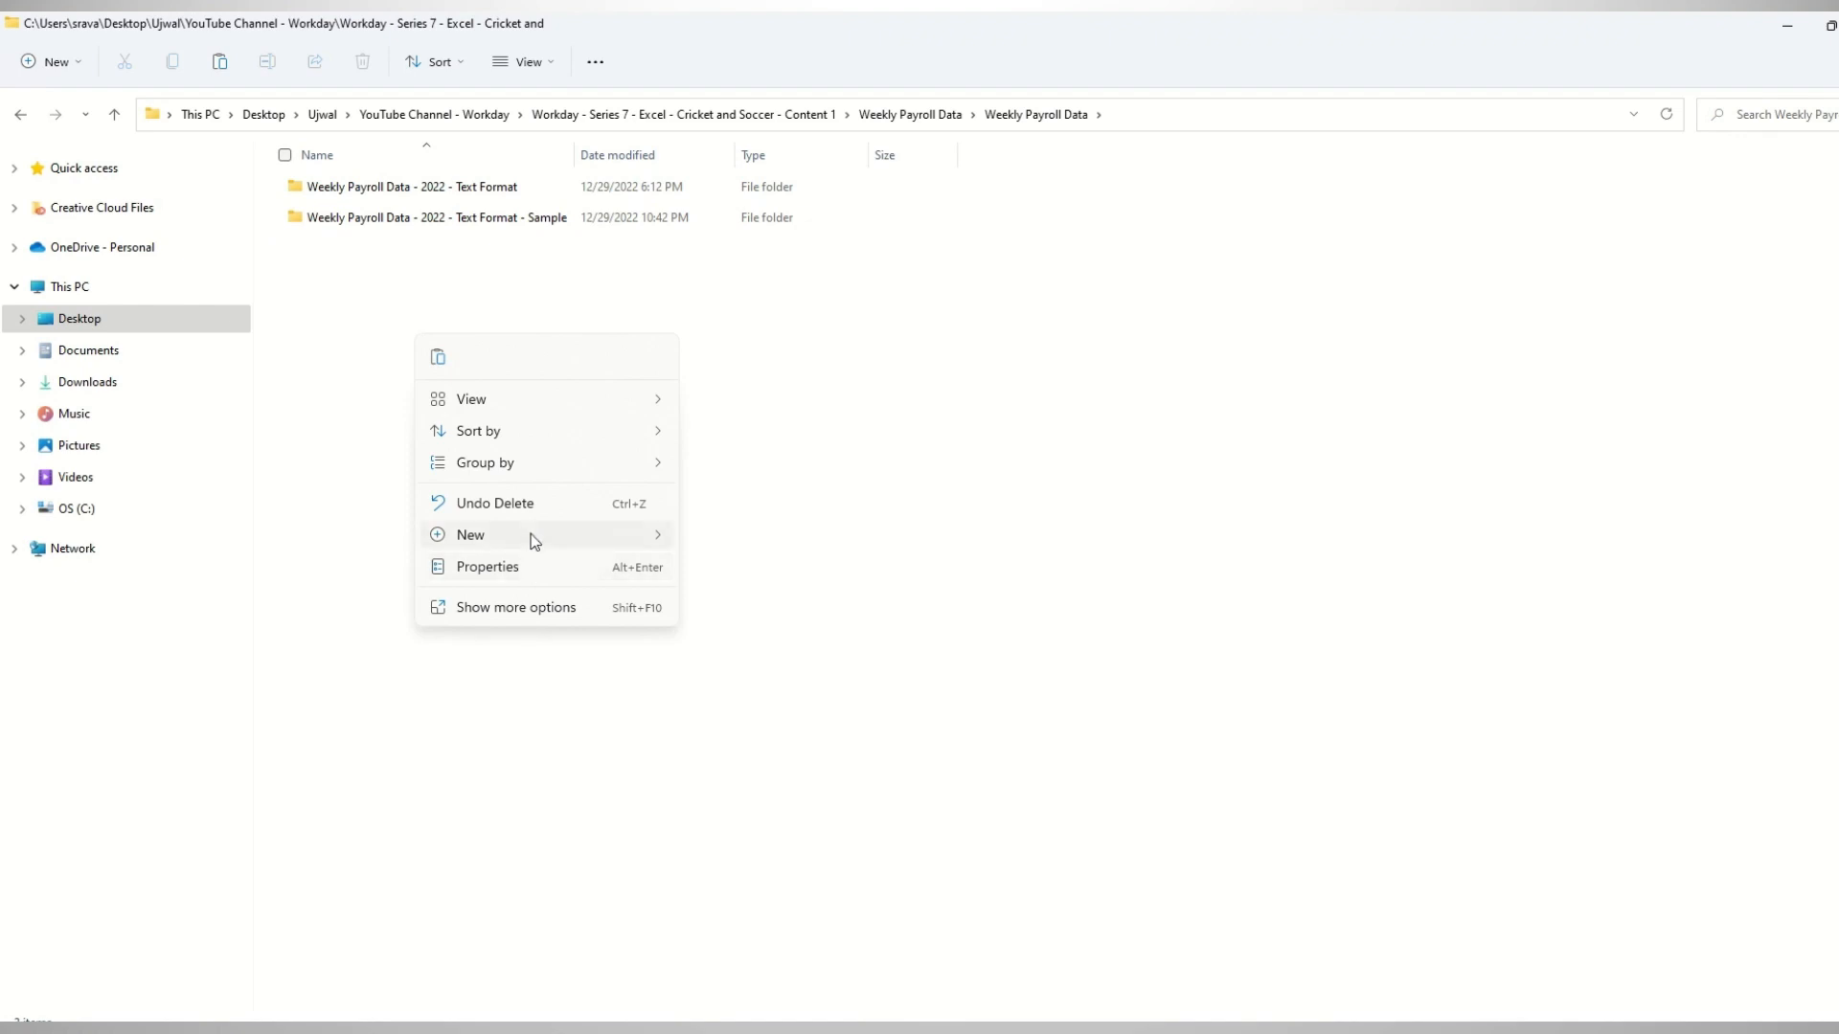
pyautogui.moveTo(534, 542)
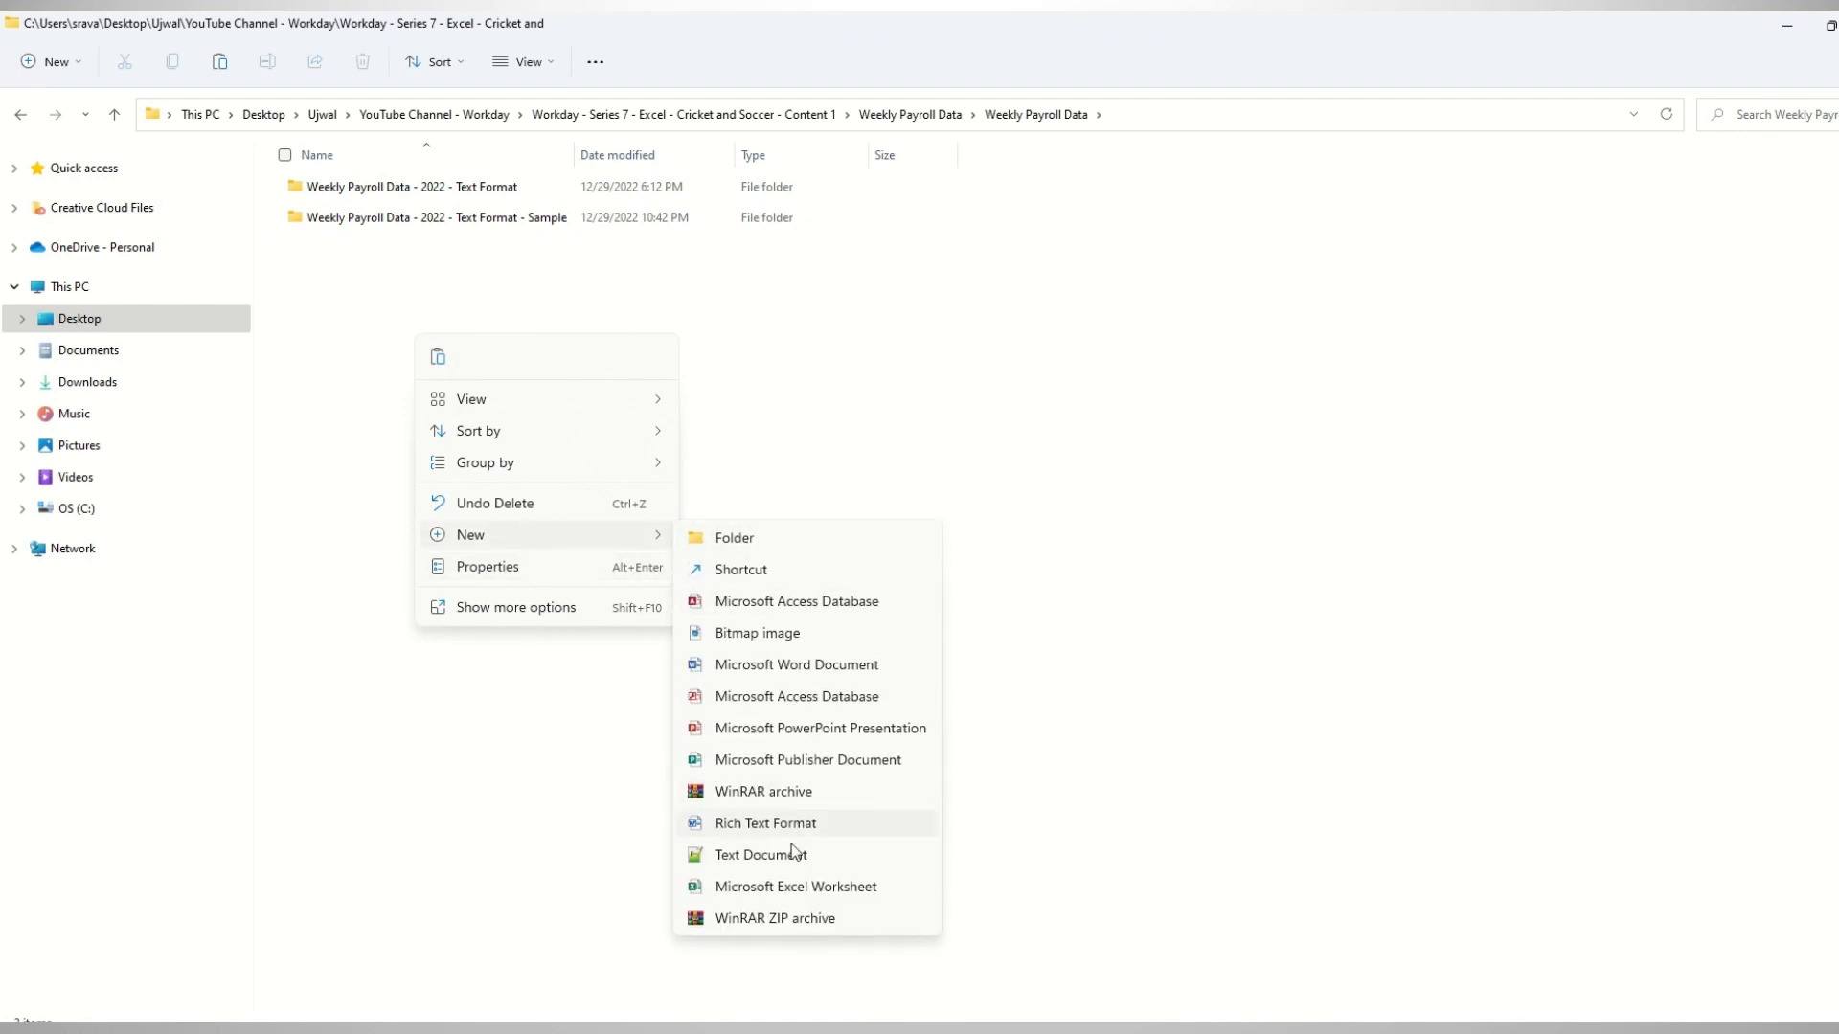
pyautogui.click(802, 887)
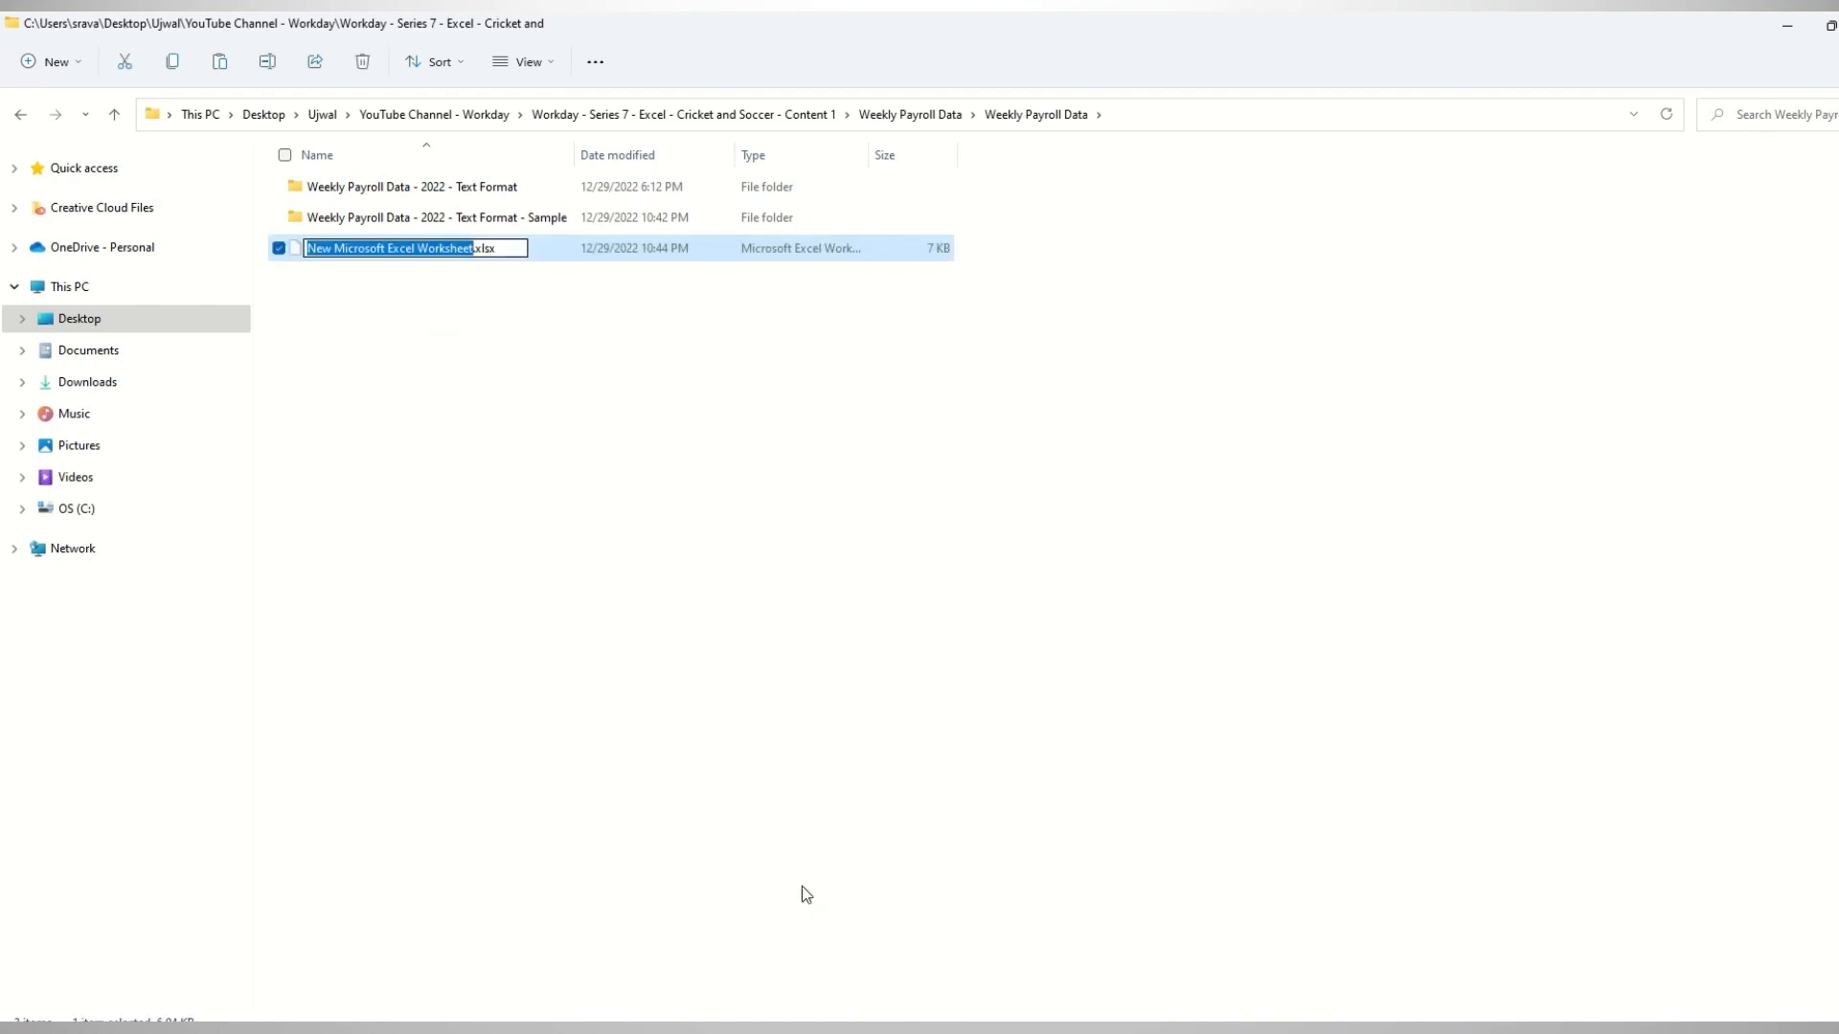
# Keep the default name for the new Excel worksheet file, open it and maximize its window.
pyautogui.press('Return')
pyautogui.press('Return')
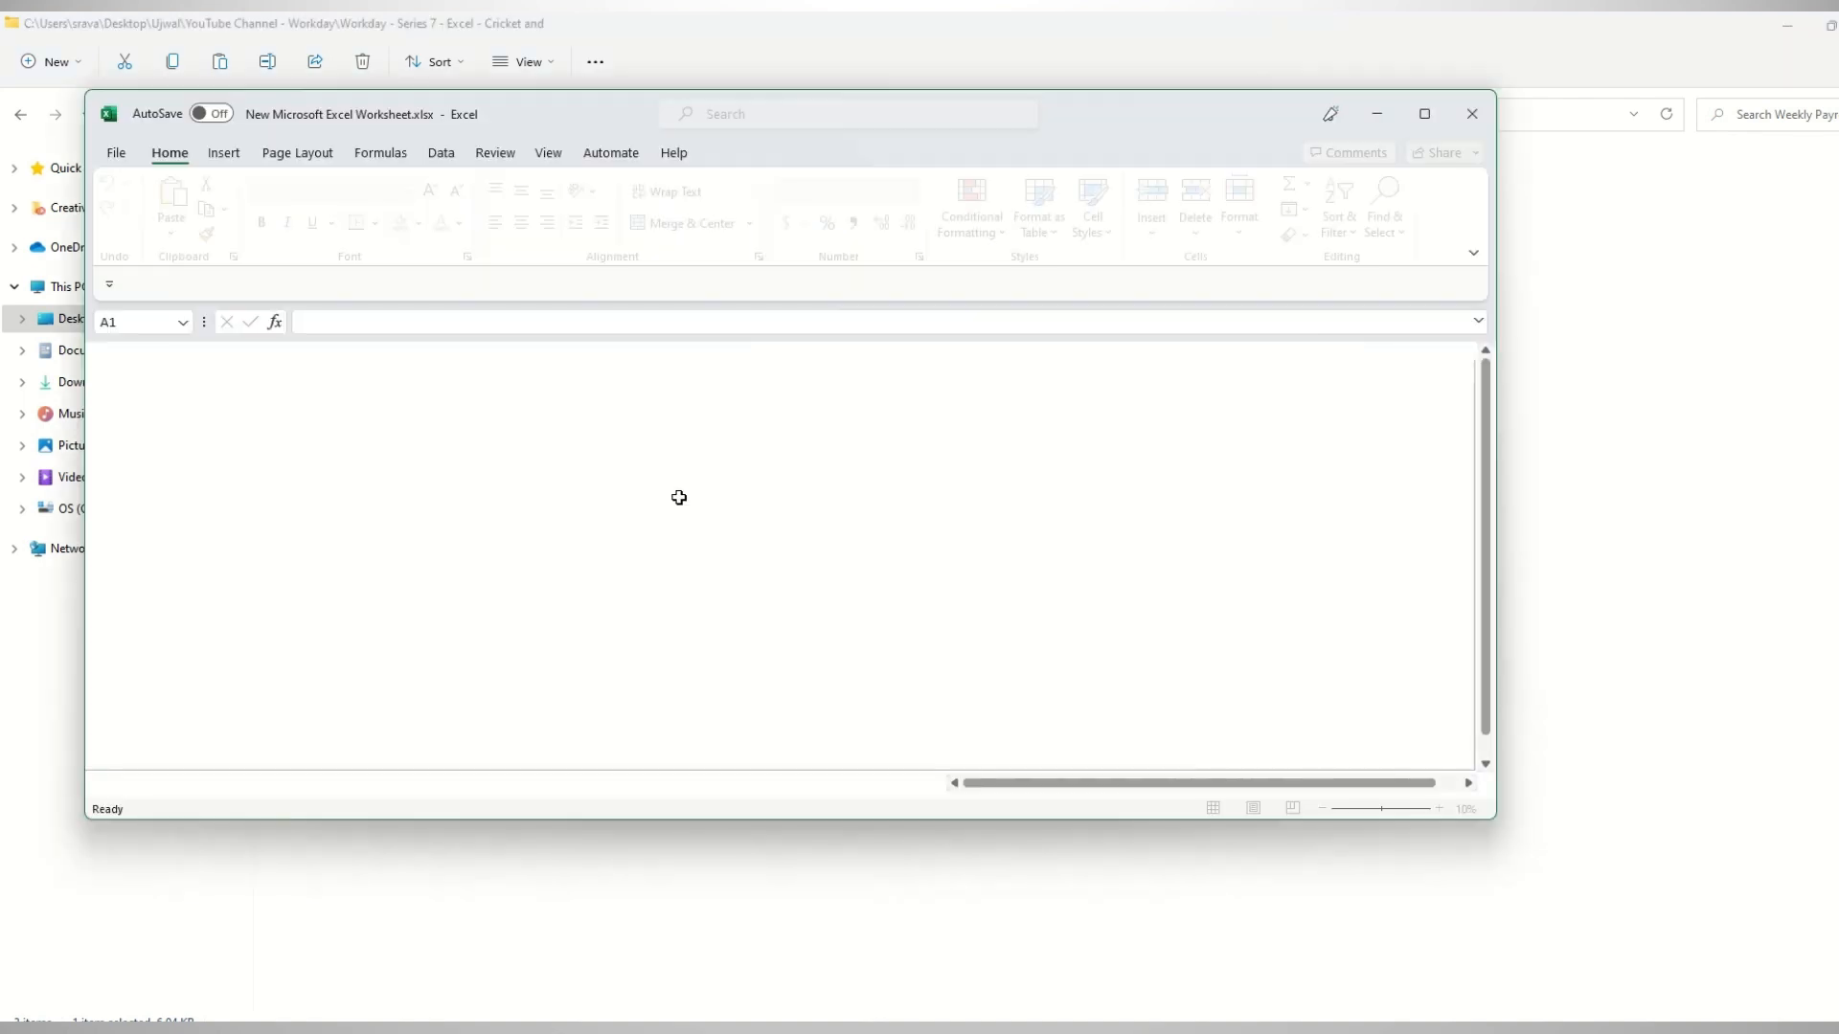
pyautogui.click(1424, 113)
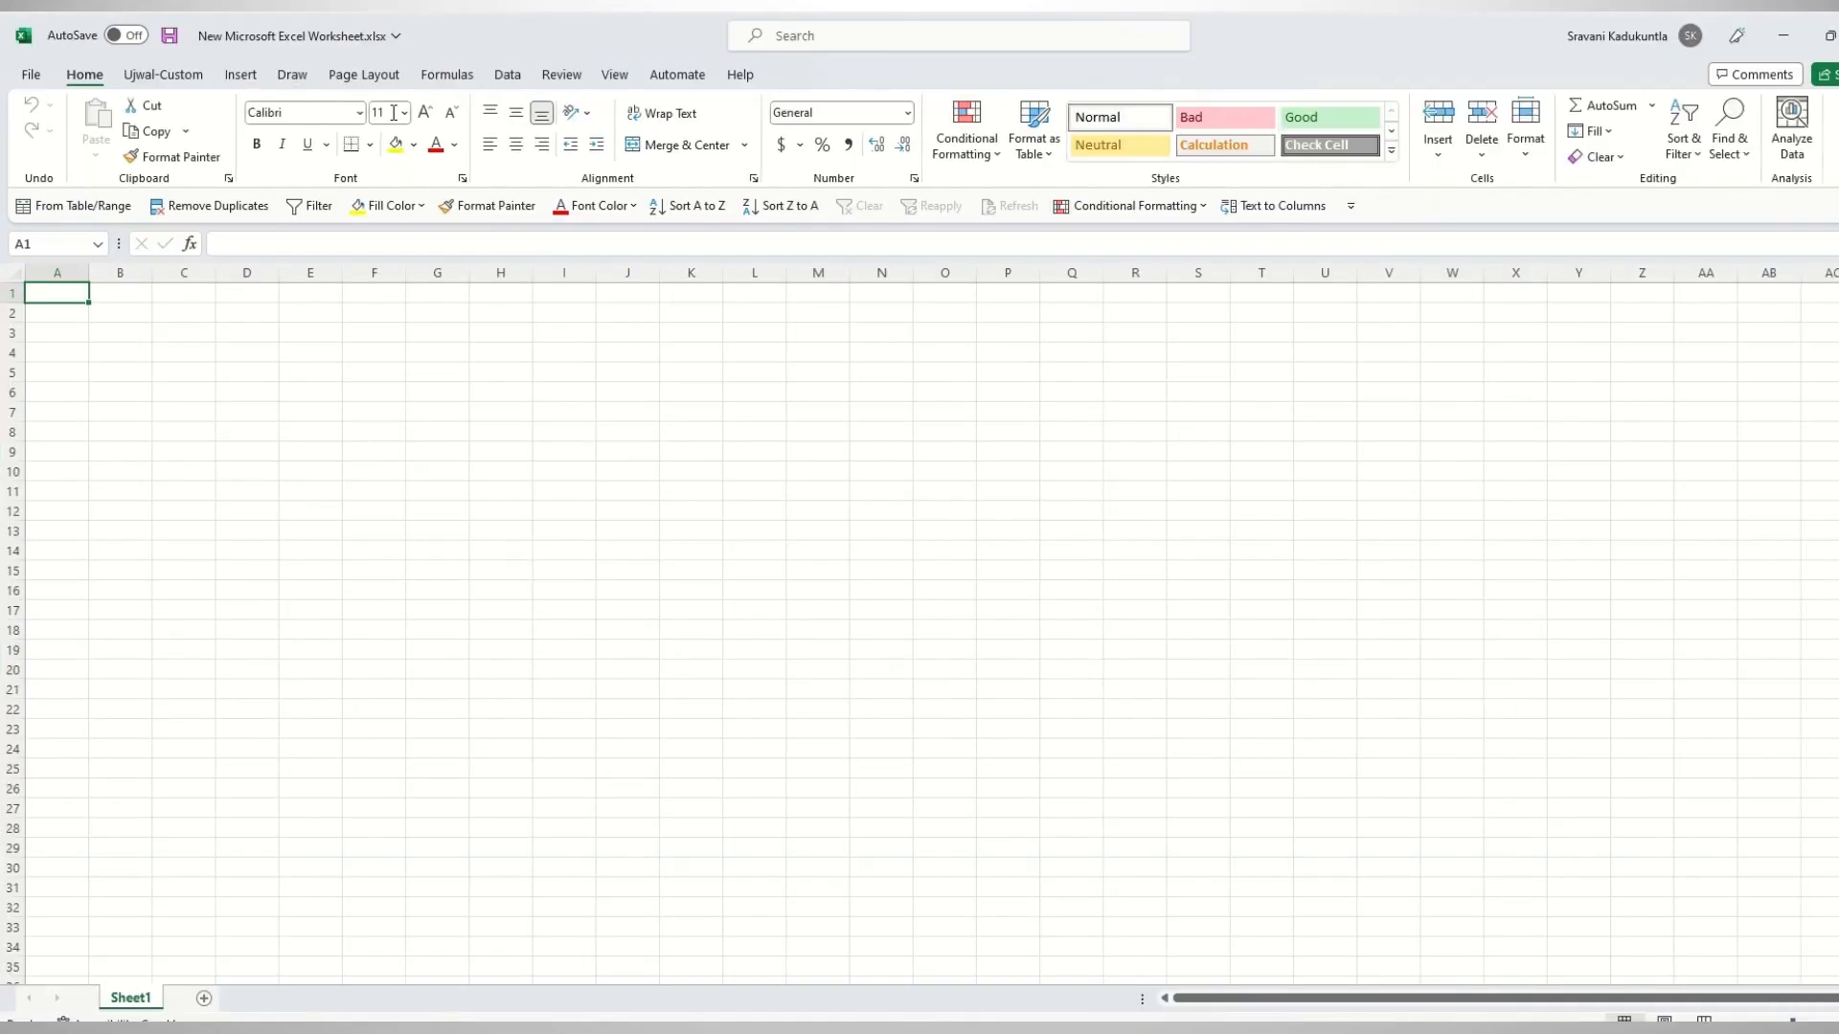
# Import data from a folder, using the copied path of the "Weekly Payroll Data - 2022 - Text Format - Sample" folder as the source.
pyautogui.click(507, 77)
pyautogui.click(38, 151)
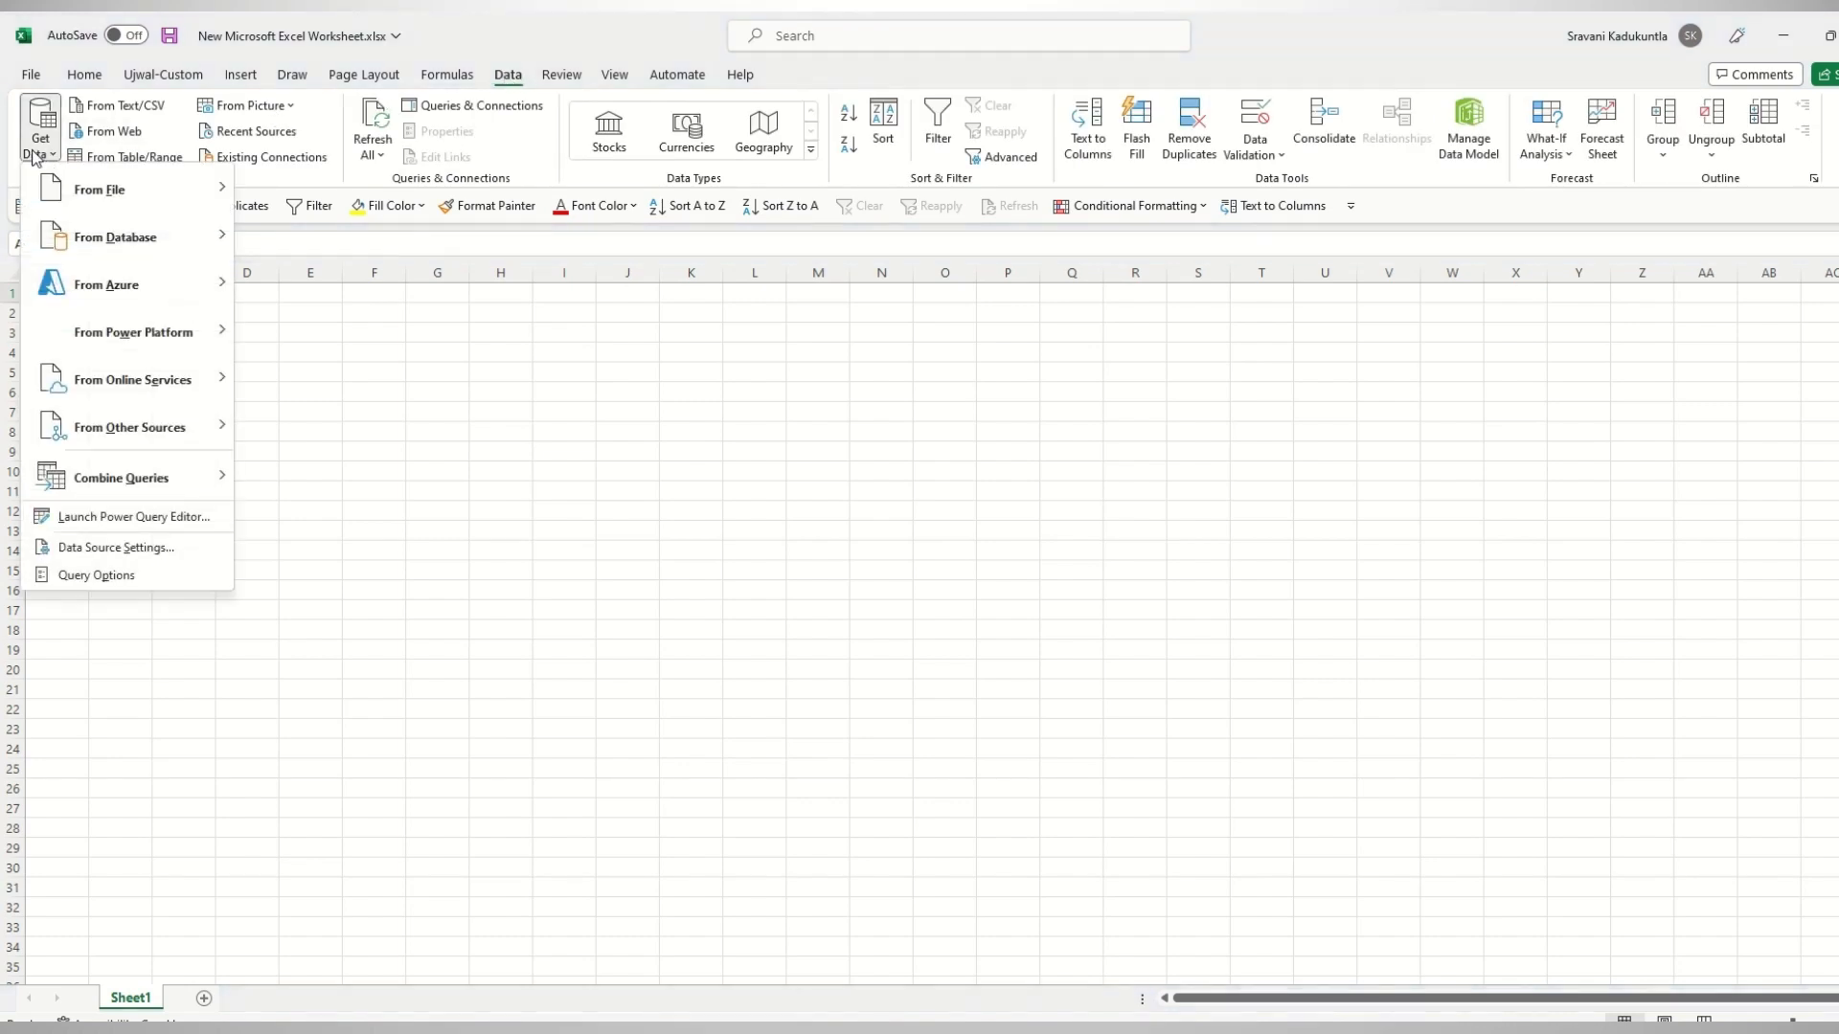
pyautogui.moveTo(134, 191)
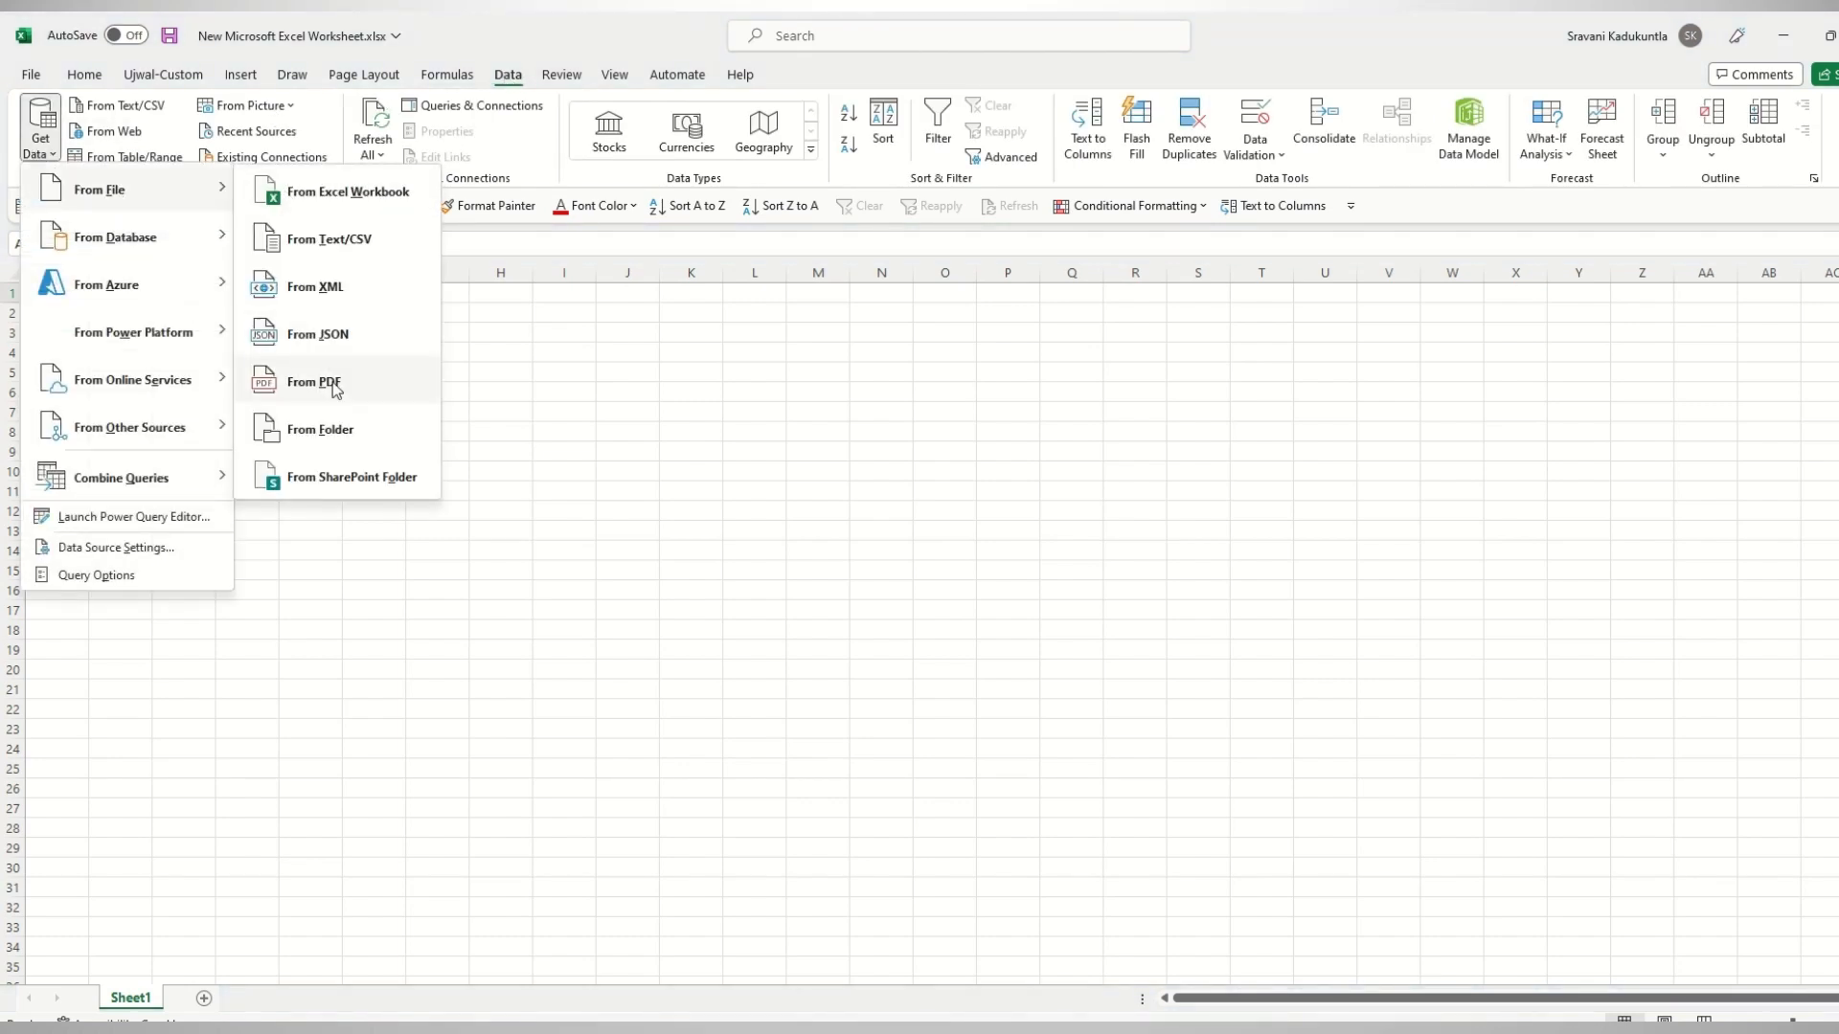
pyautogui.click(334, 423)
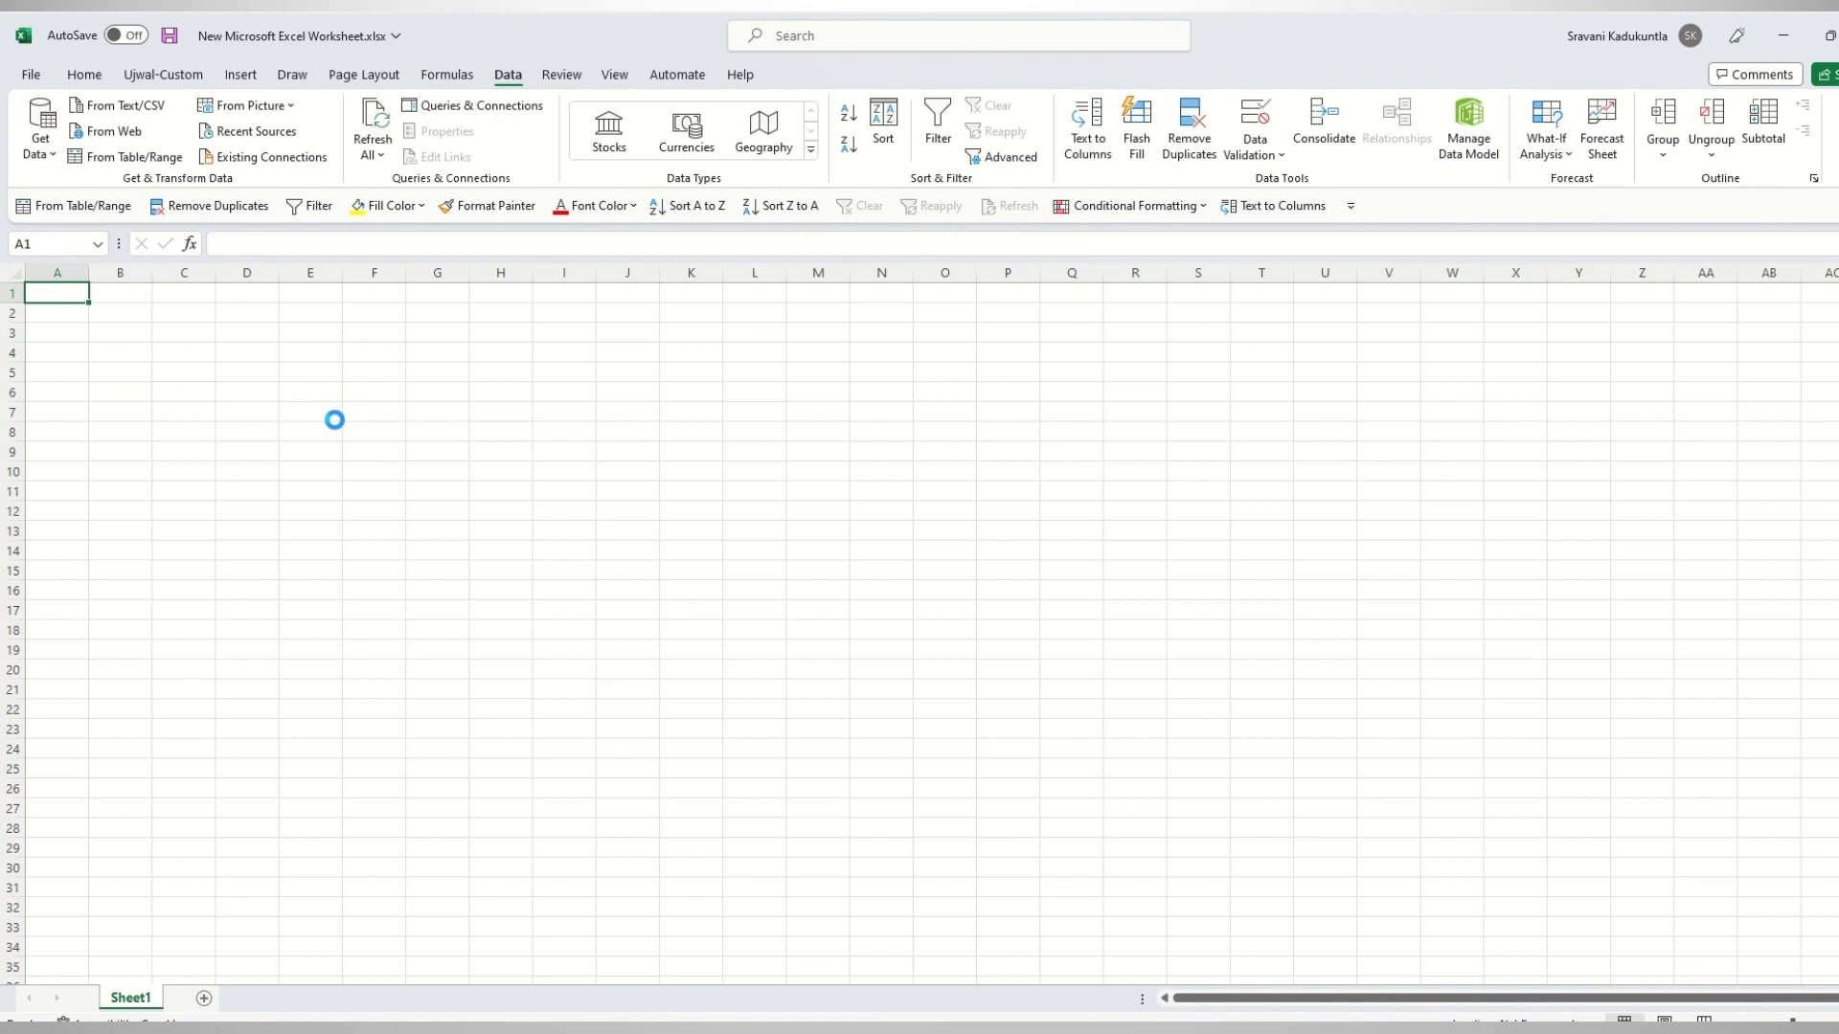
pyautogui.hotkey('alt', 'Tab')
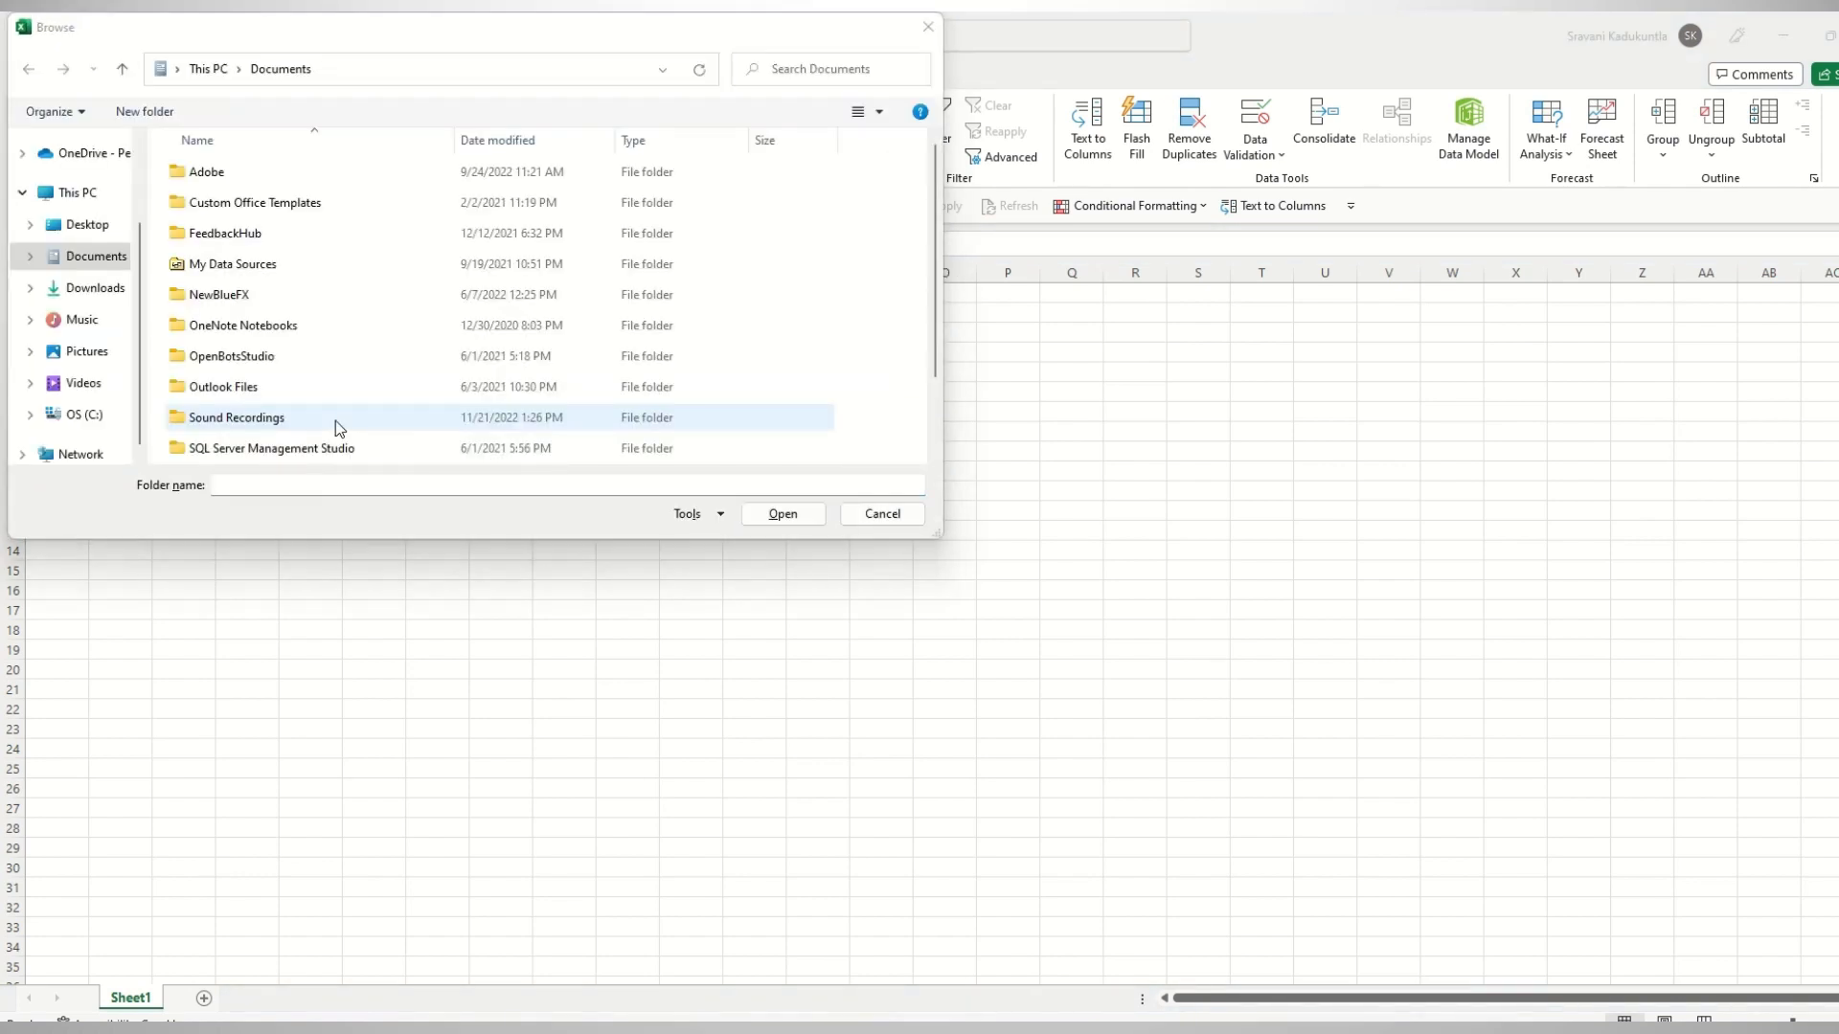
pyautogui.doubleClick(463, 220)
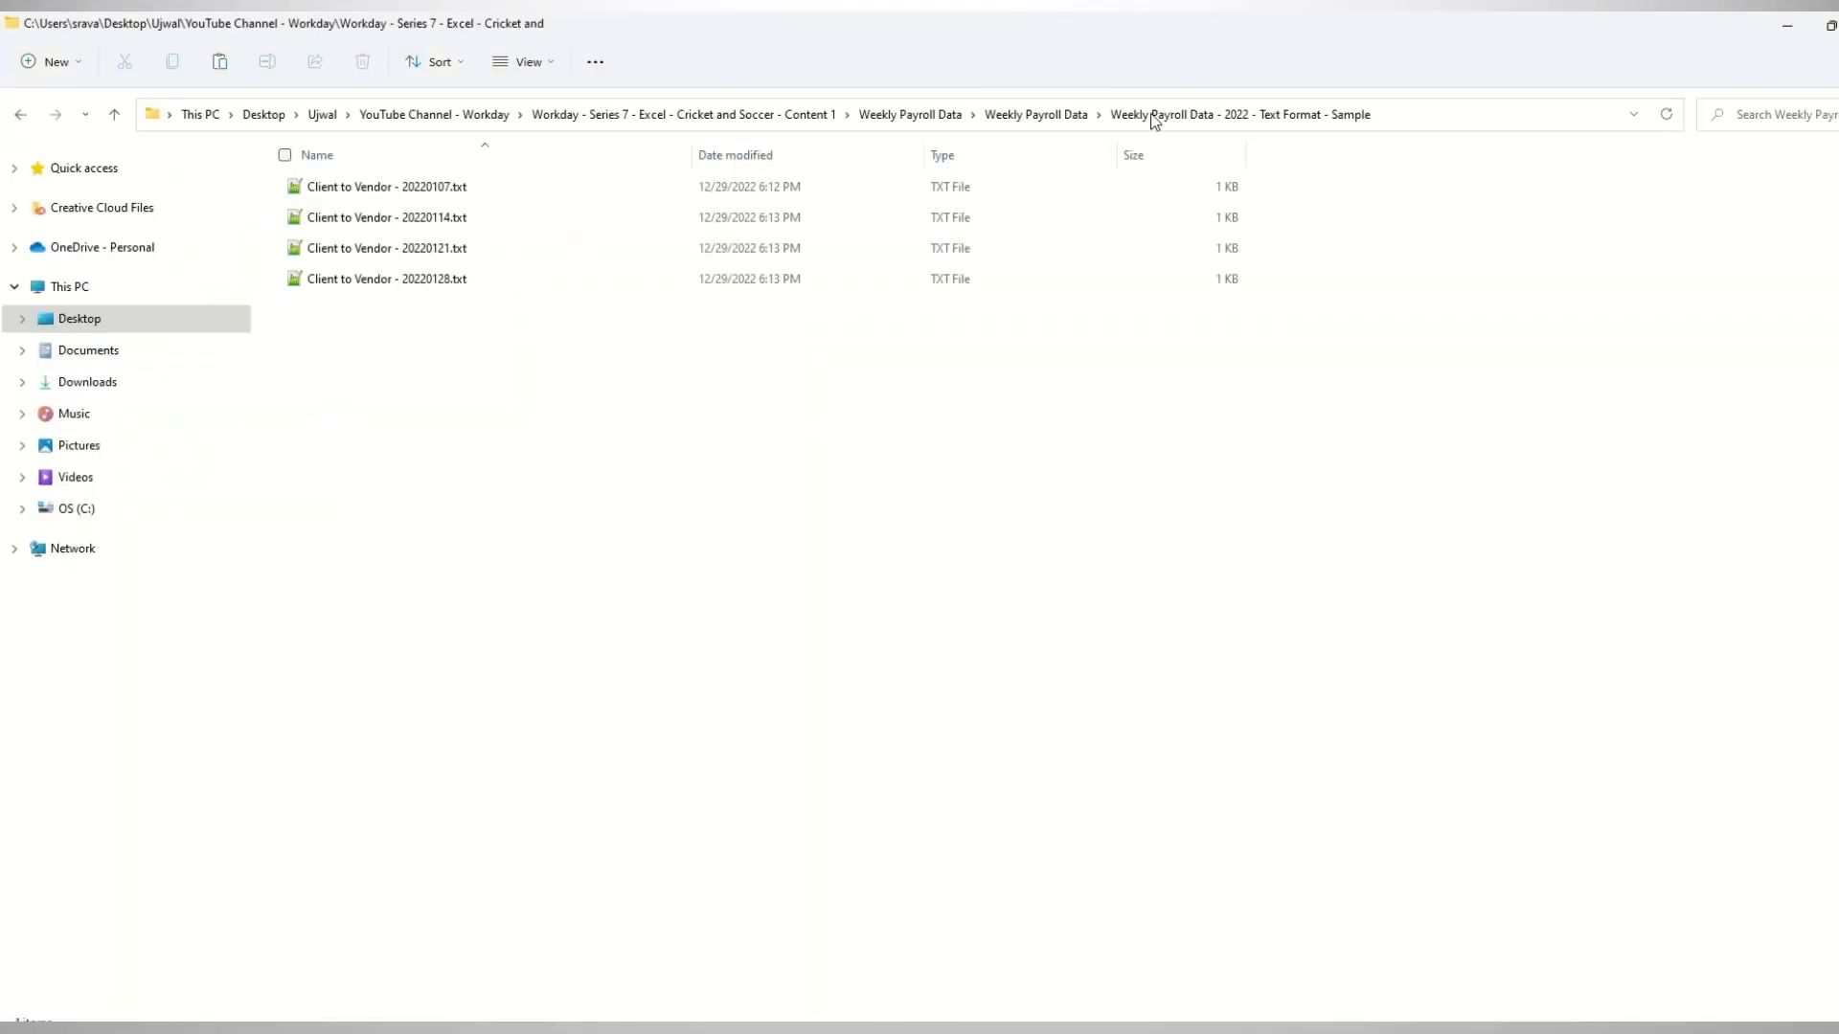
pyautogui.click(1512, 113)
pyautogui.hotkey('alt', 'Tab')
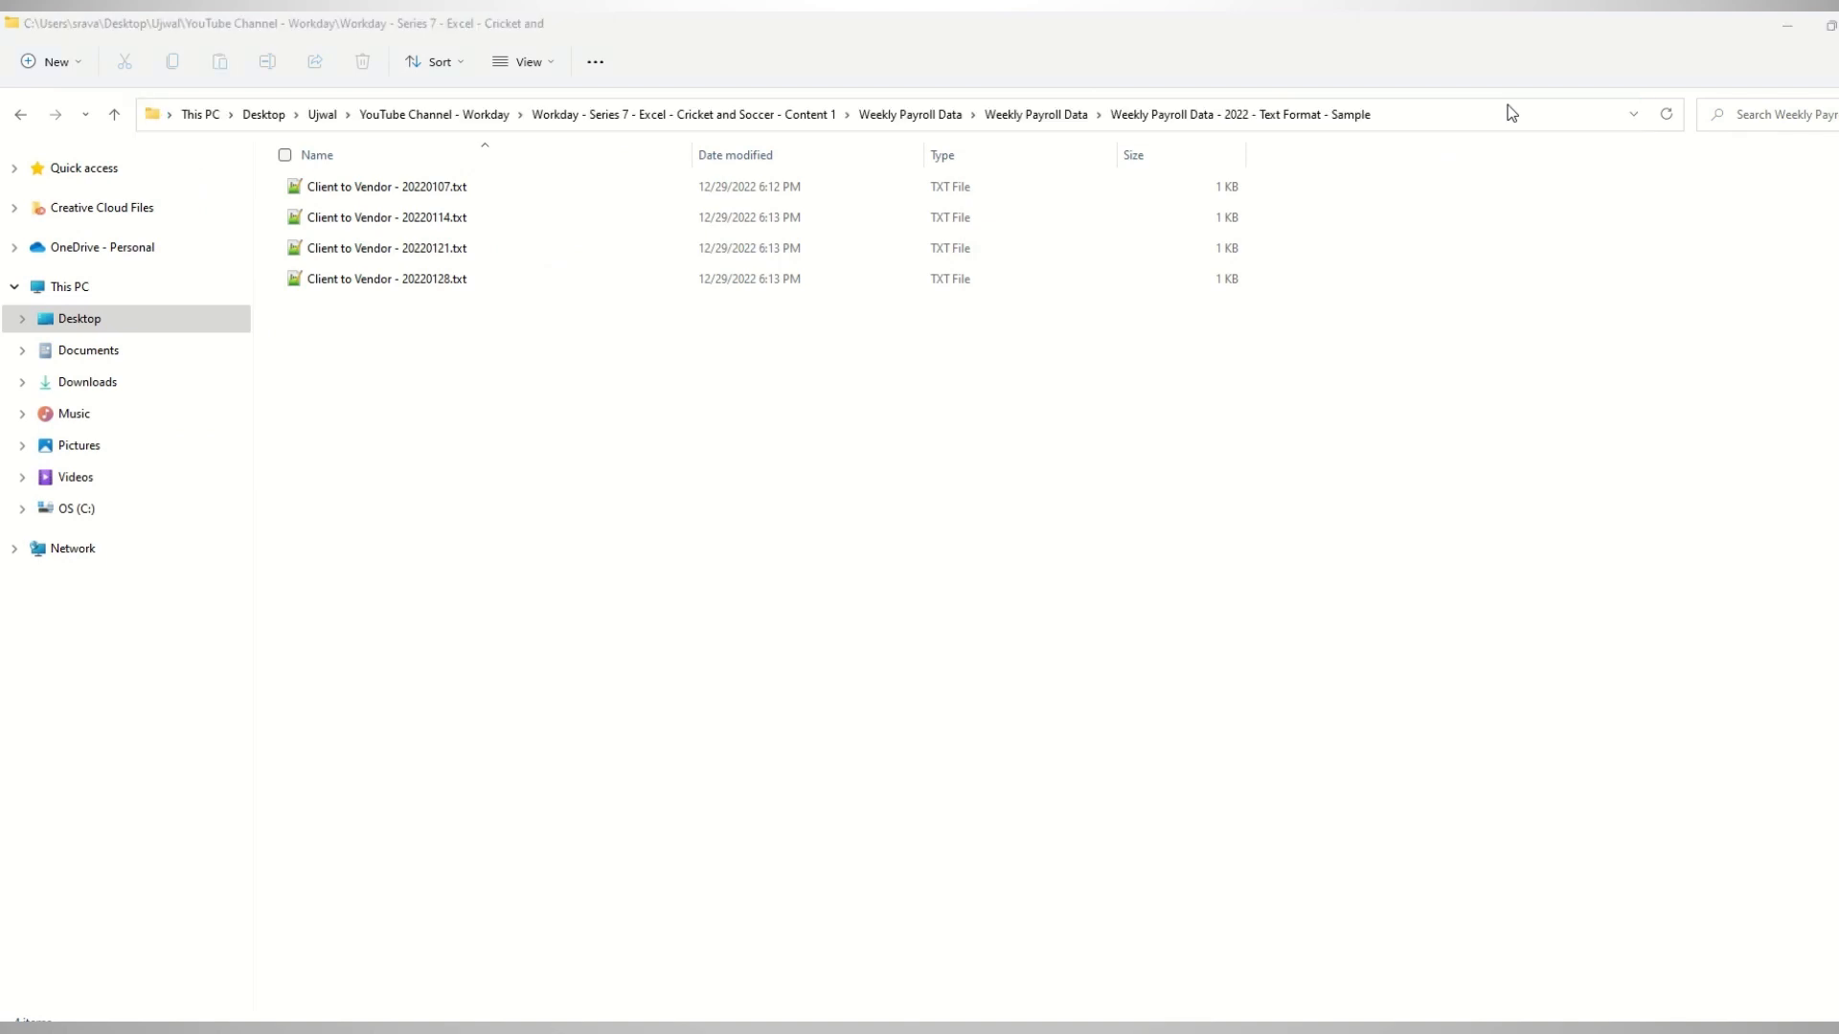
pyautogui.write('C:\\Users\\srava\\Desktop\\Ujwal\\YouTube Channel - Workday\\Workday - Series 7 - Excel - Cricket and Soccer - Content 1\\Weekly Payroll Data\\Weekly Payroll Data - 2022 - Text Format - Sample')
pyautogui.press('Return')
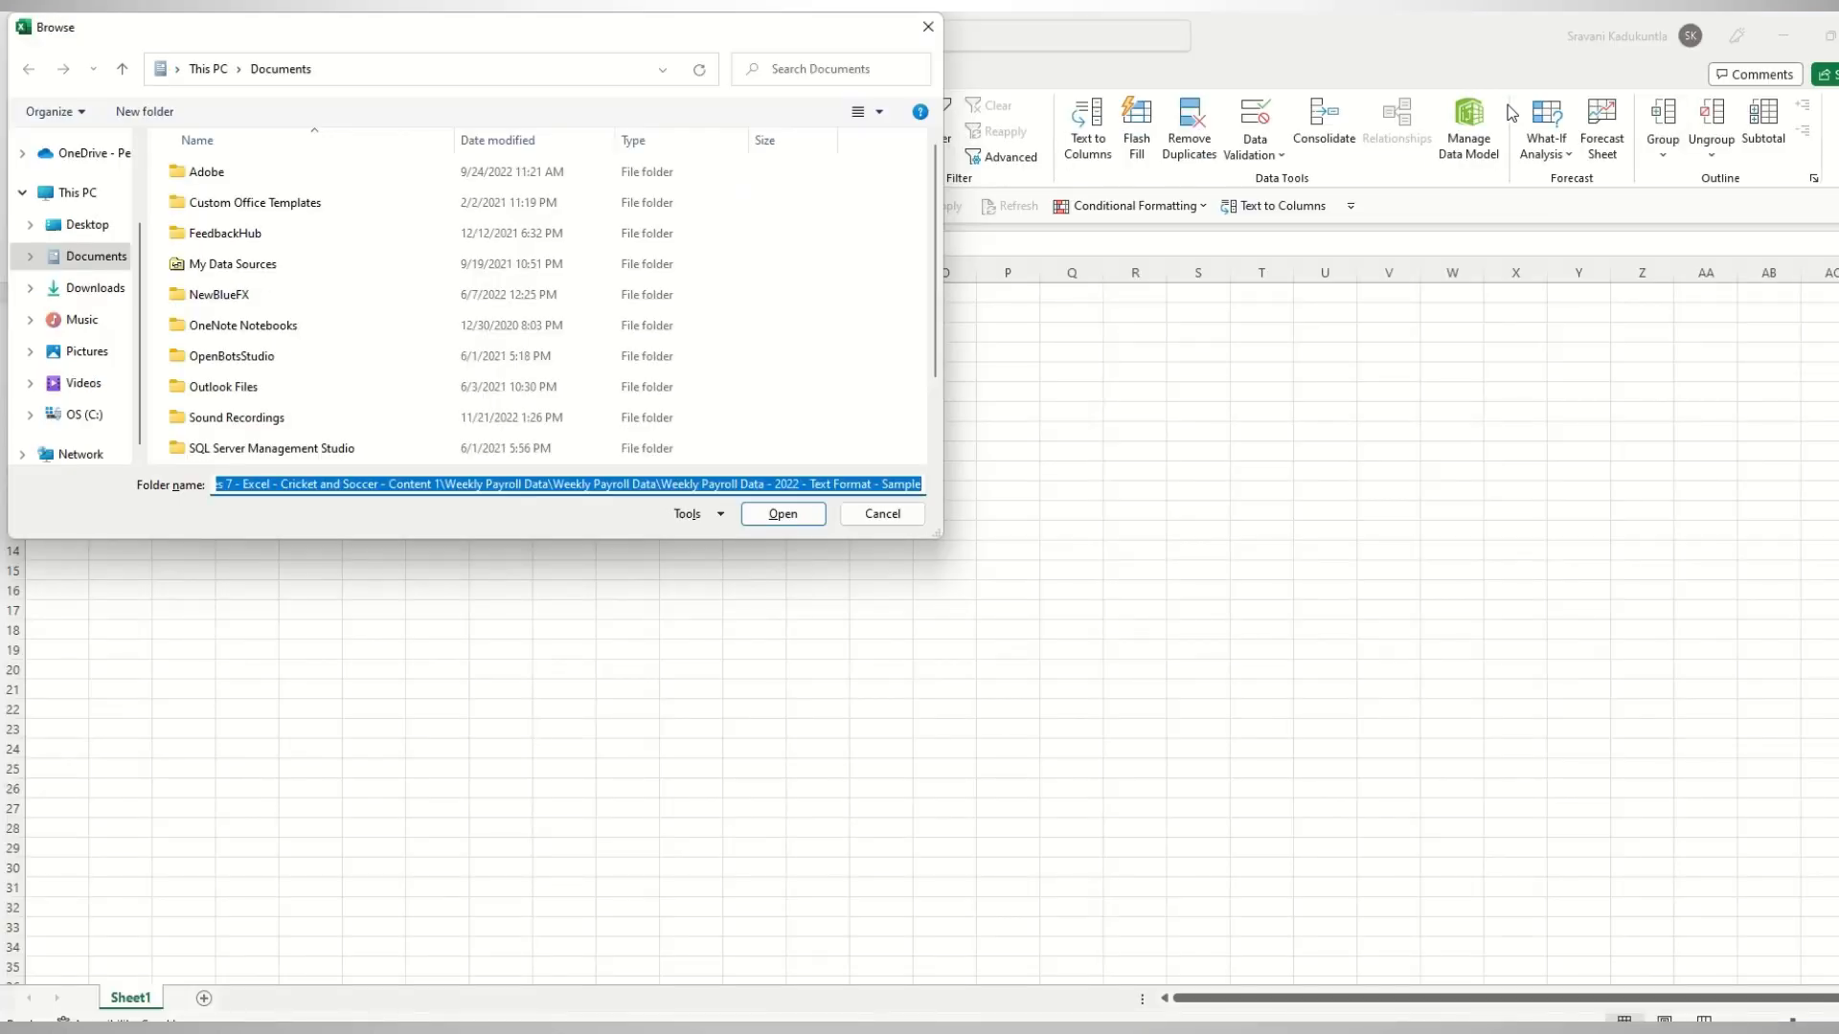
pyautogui.press('Return')
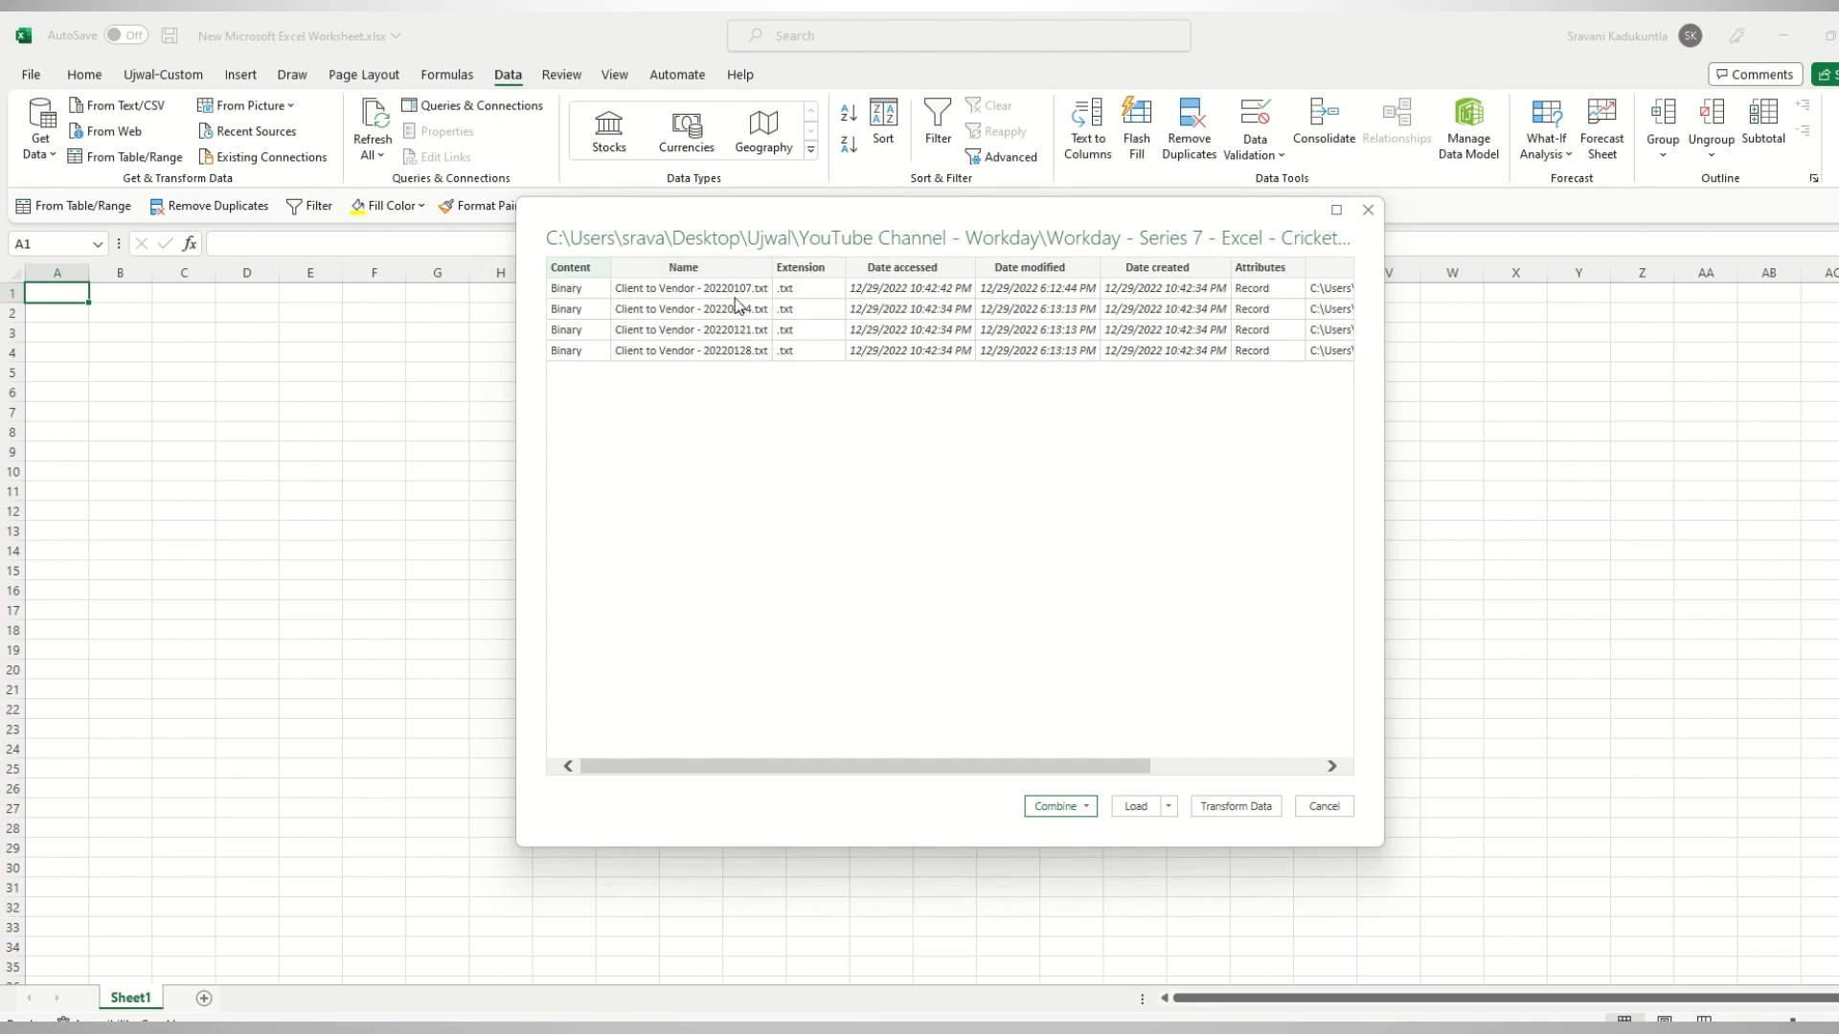
# Open the folder listing in Power Query Editor and combine its text files, using the first file as sample and comma as delimiter.
pyautogui.click(1230, 807)
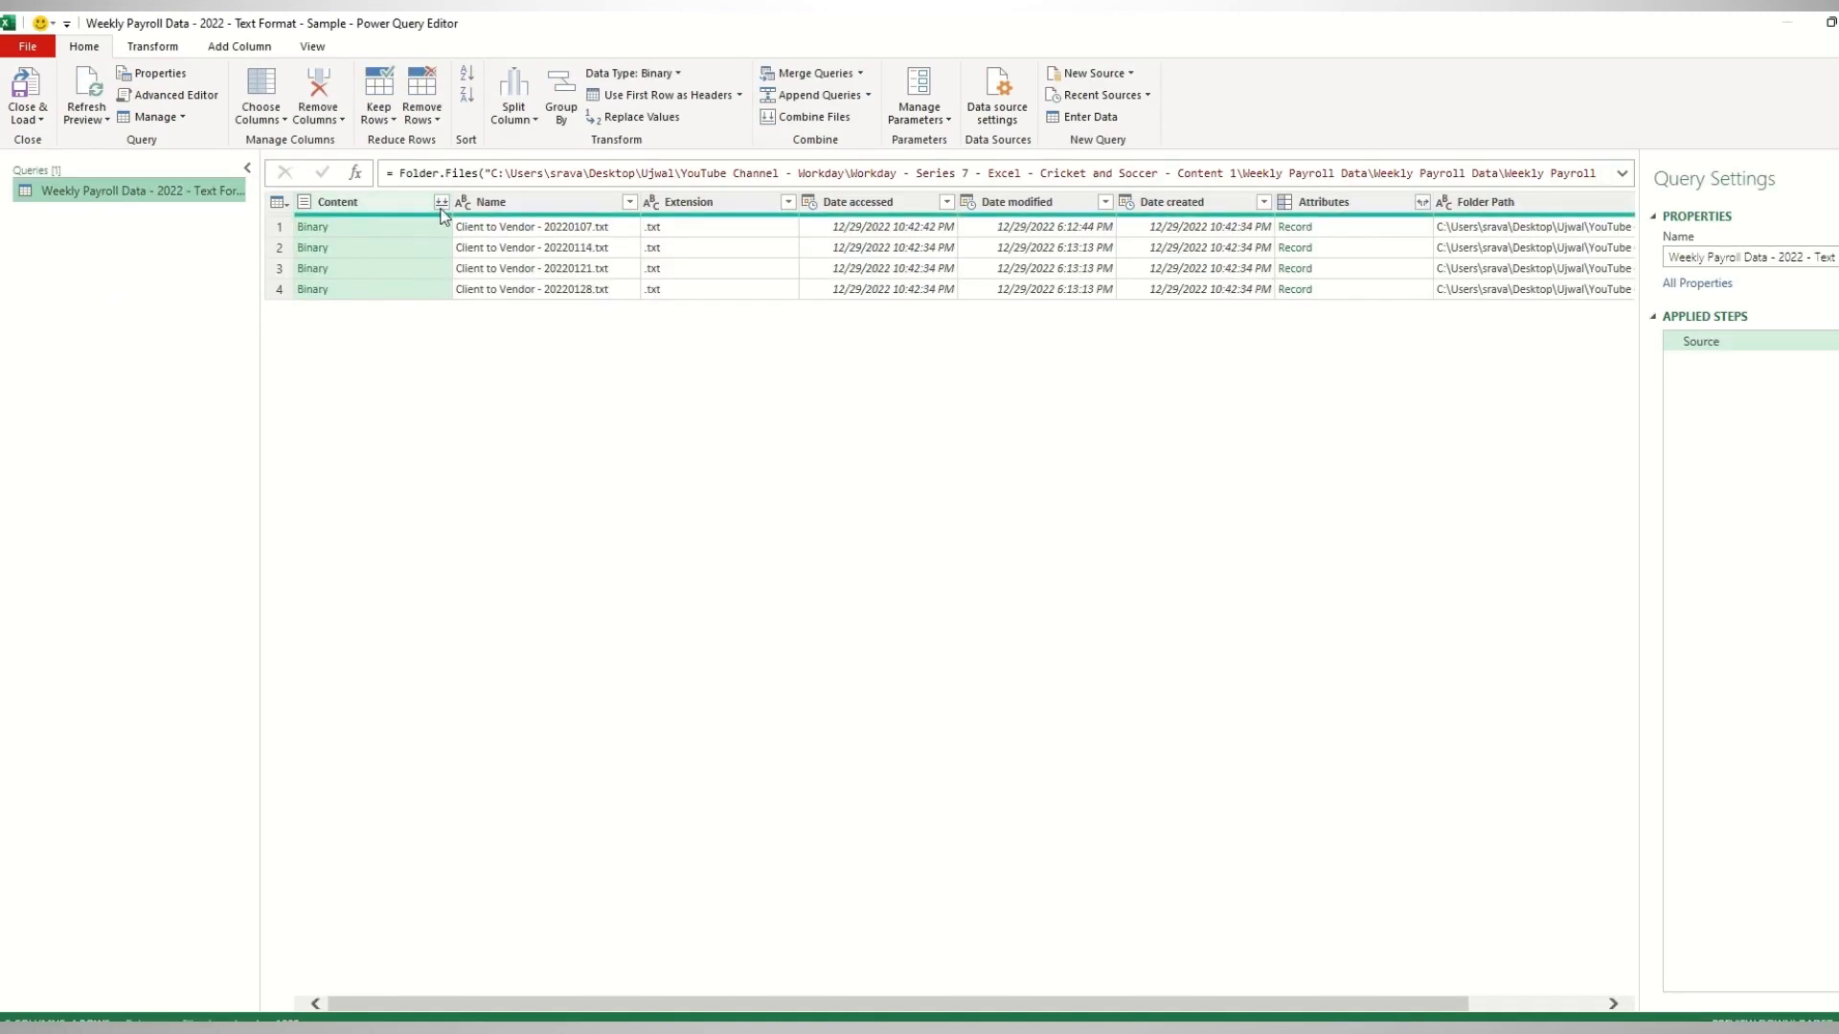
pyautogui.click(442, 203)
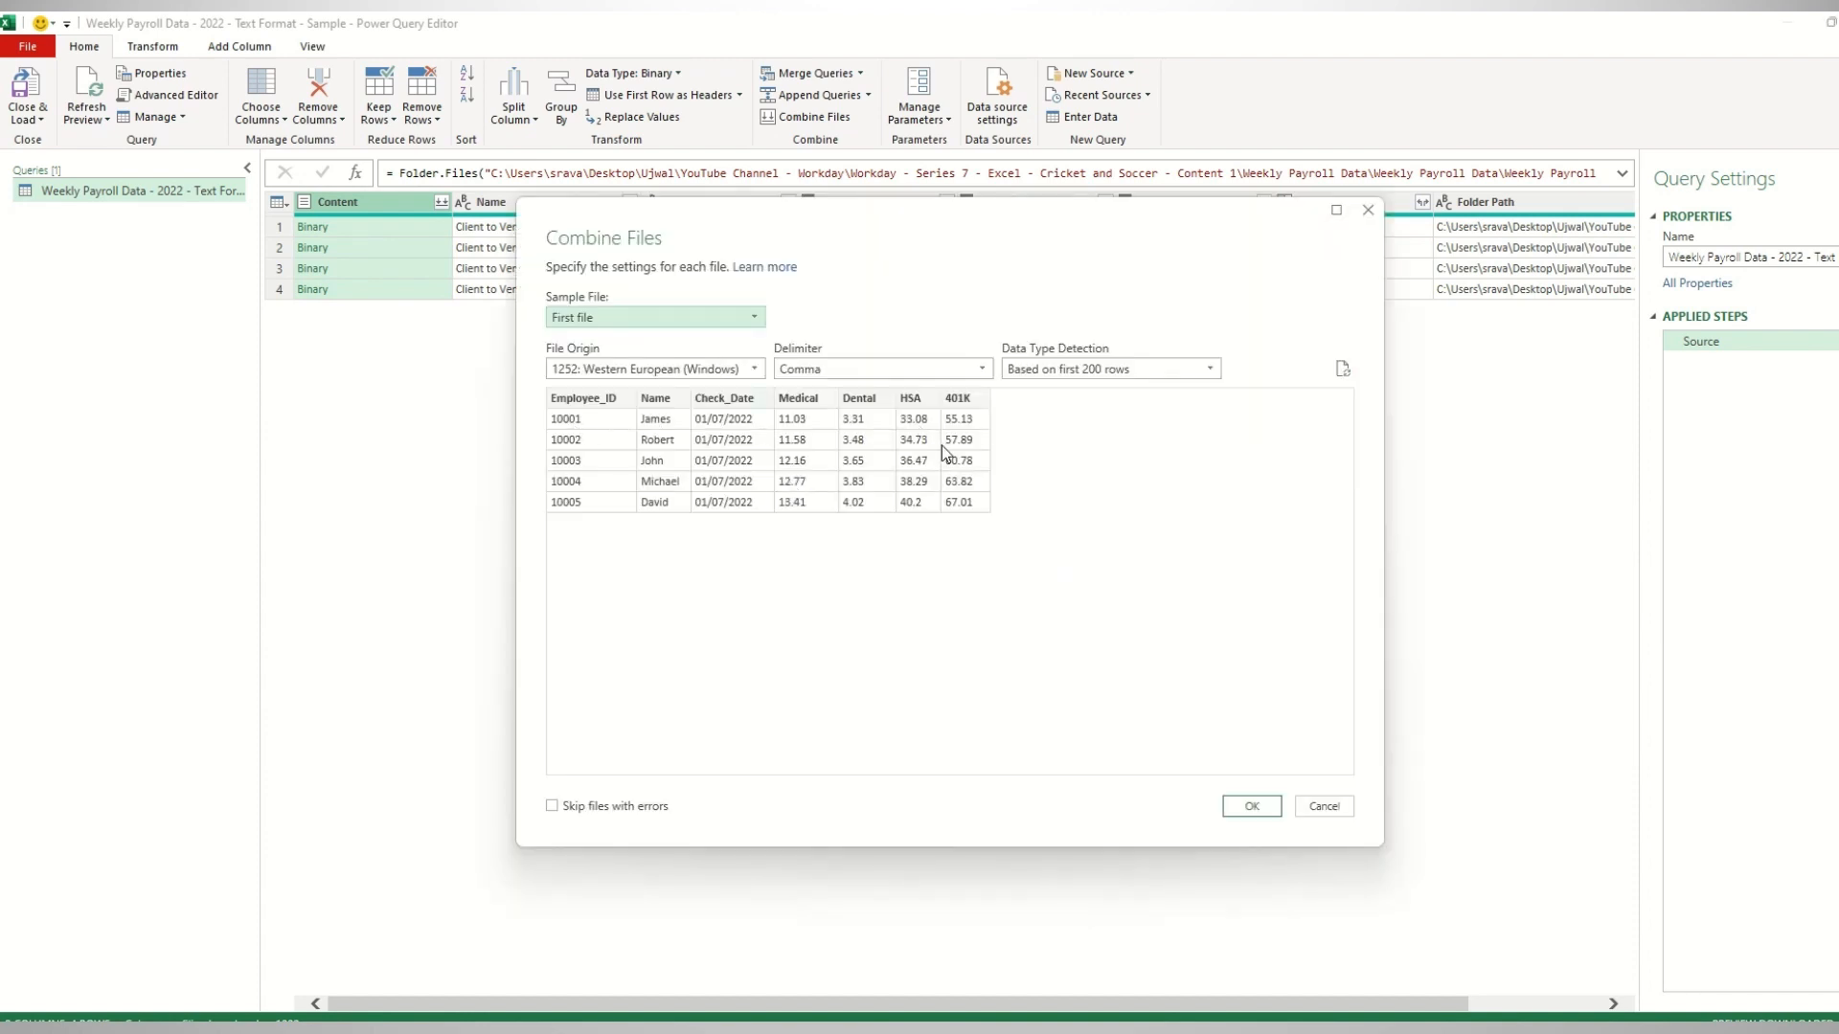
pyautogui.click(1273, 806)
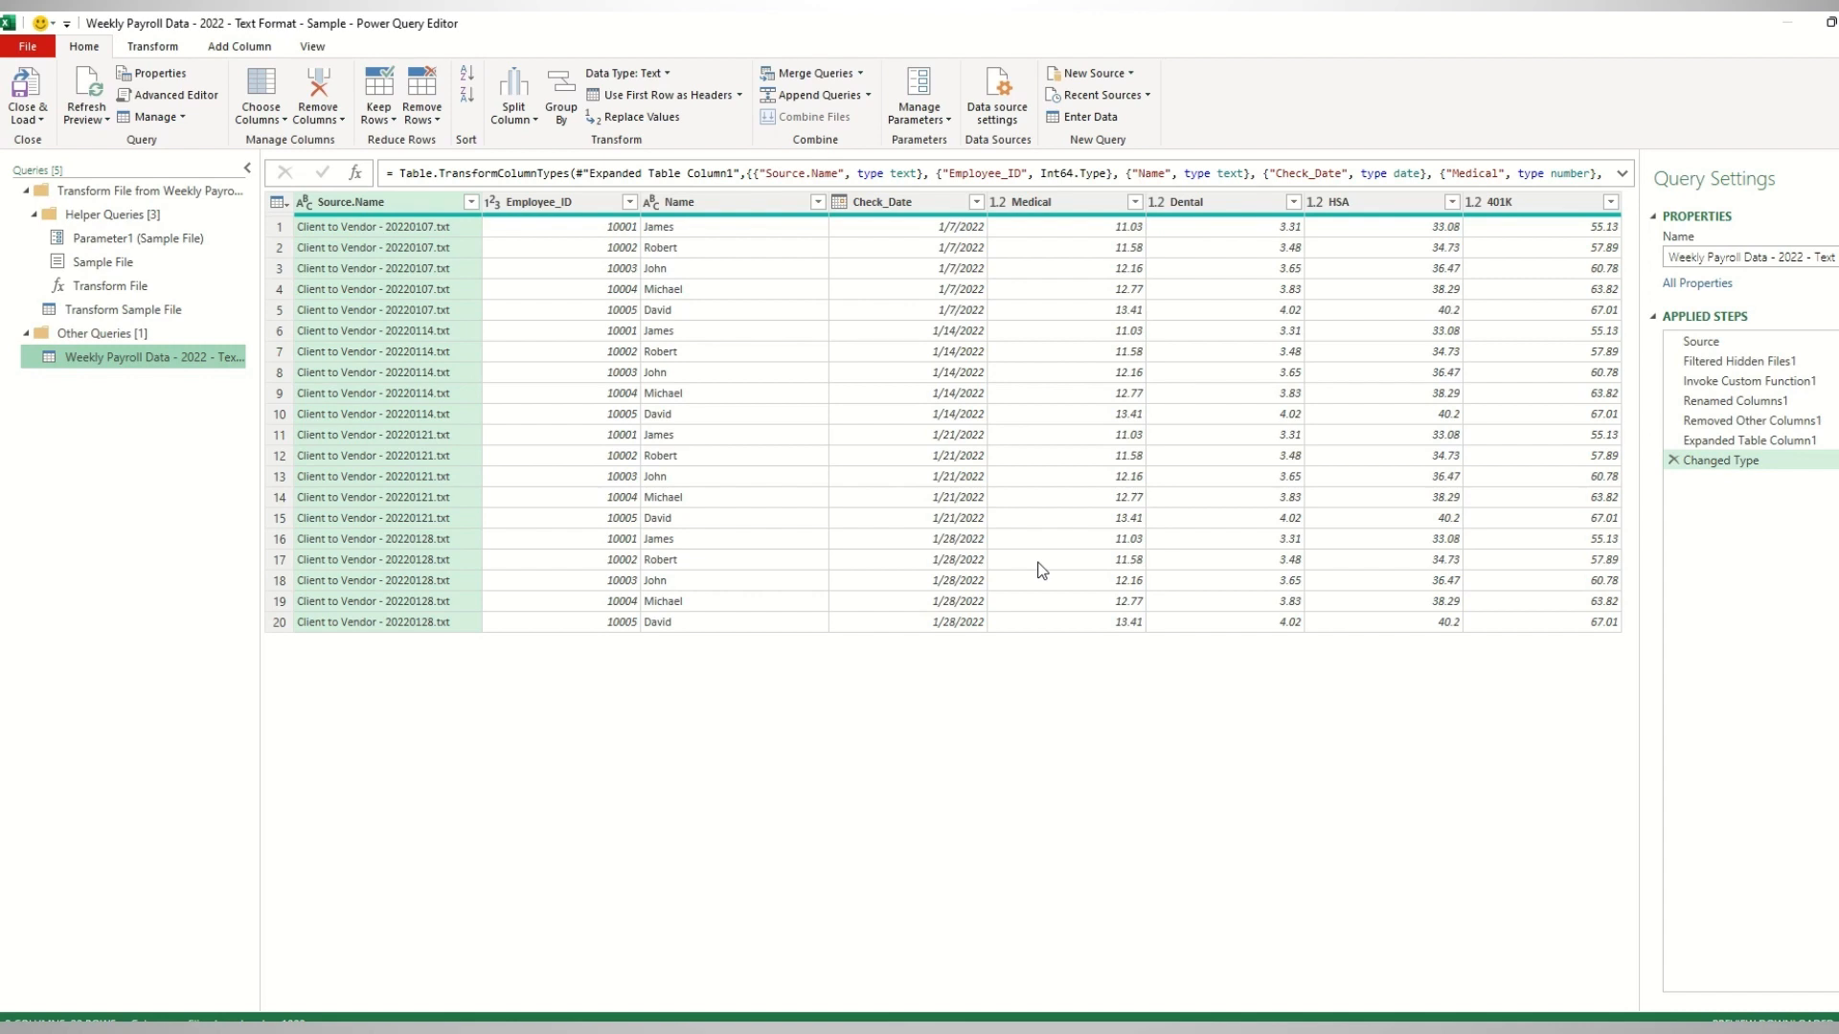
# Examine the Medical, Dental, HSA and 401K amount columns of the combined payroll table.
pyautogui.click(1036, 228)
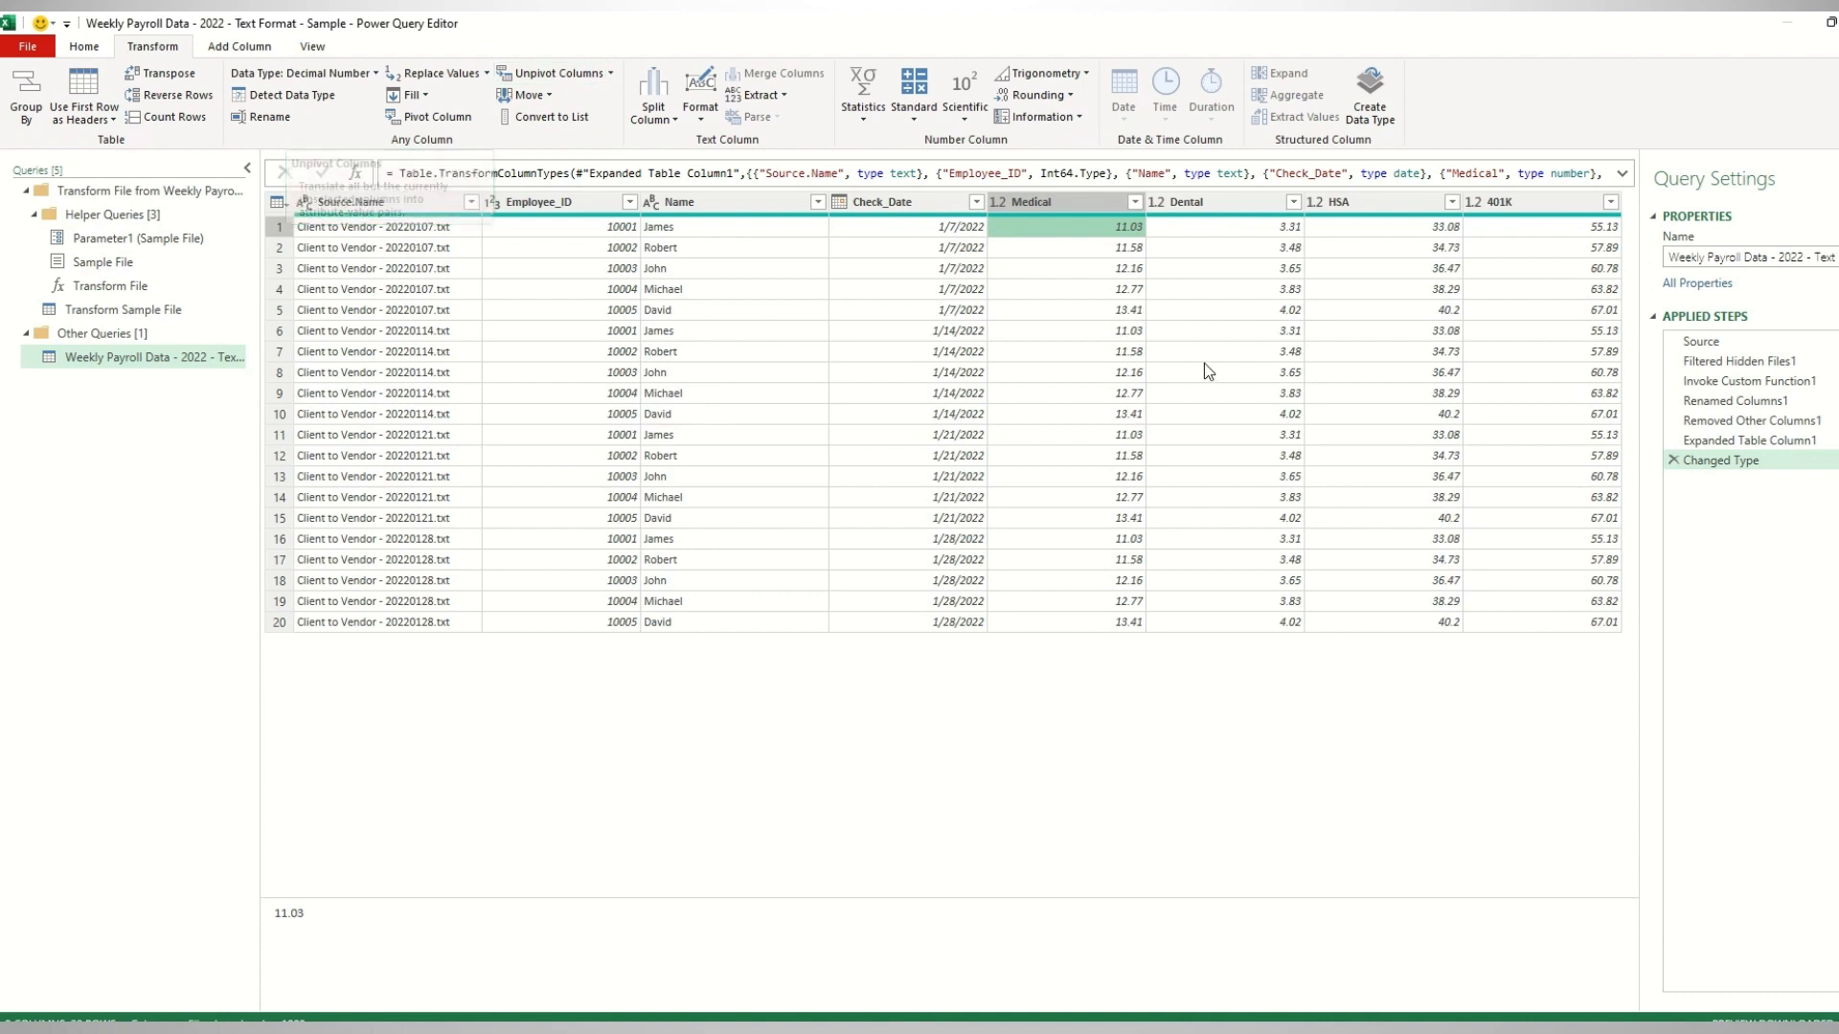
pyautogui.click(1582, 622)
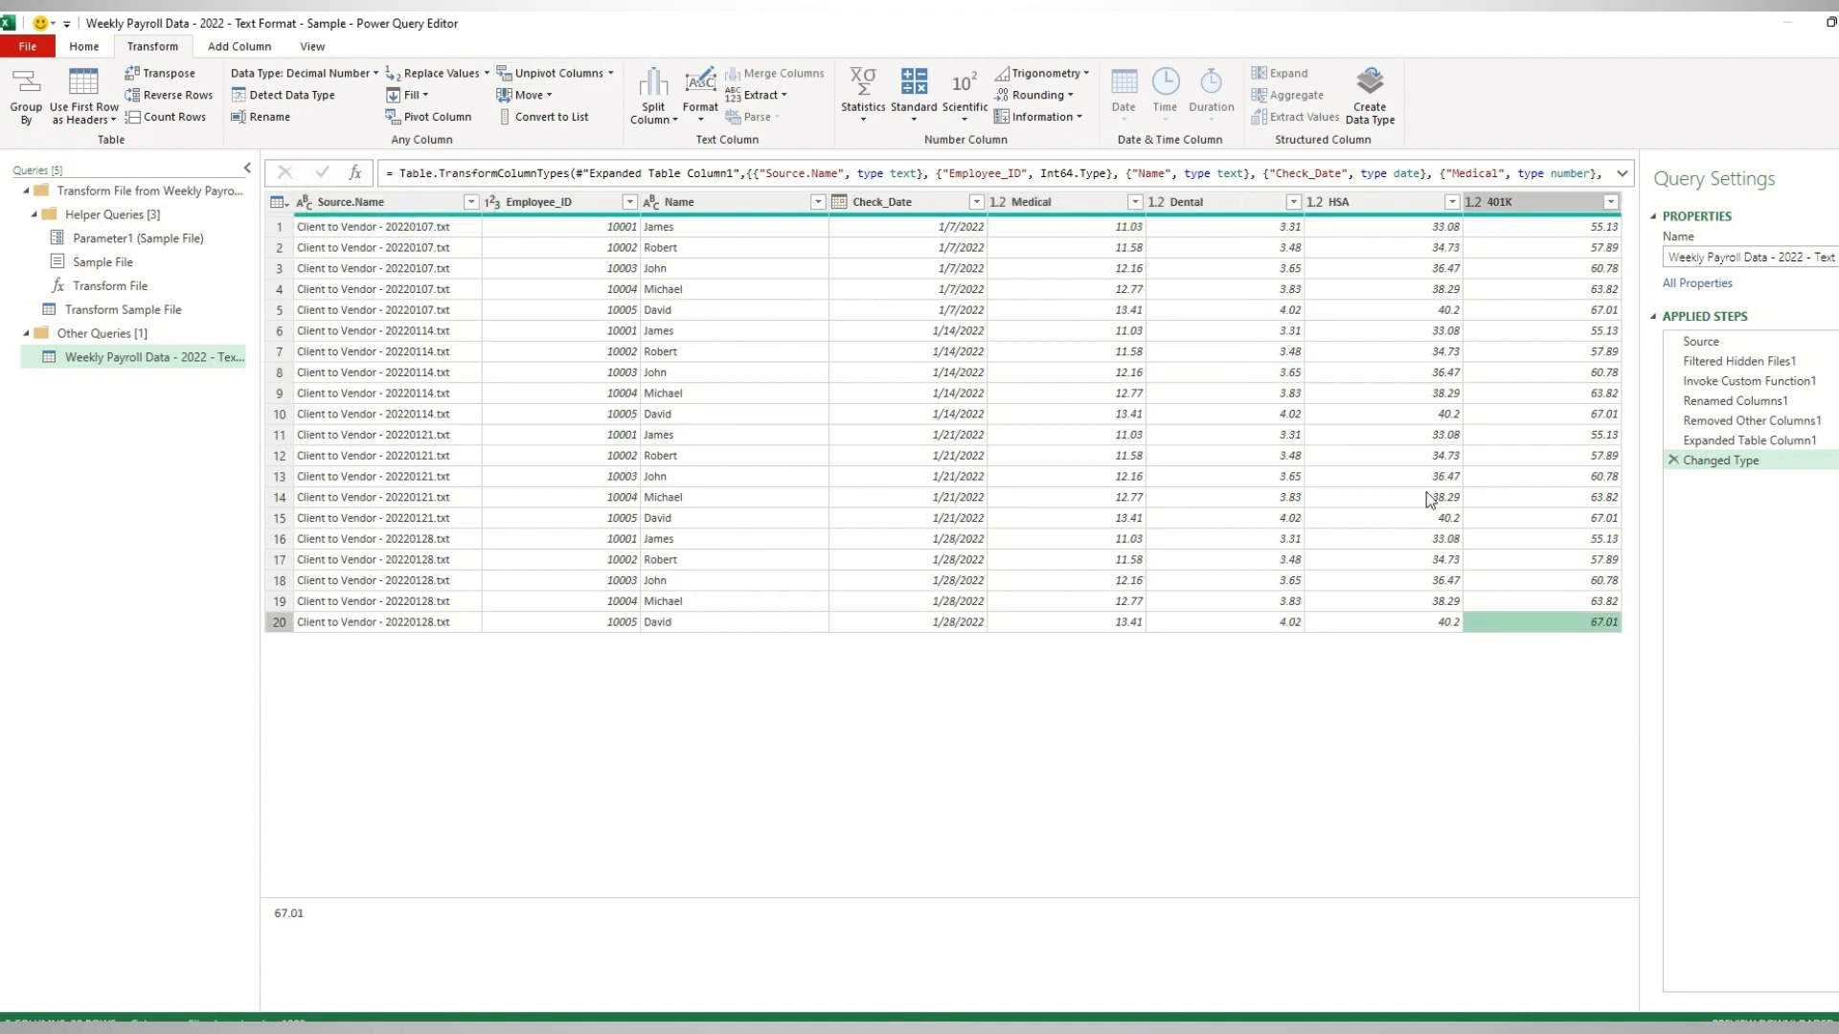
pyautogui.click(1063, 271)
pyautogui.click(1036, 227)
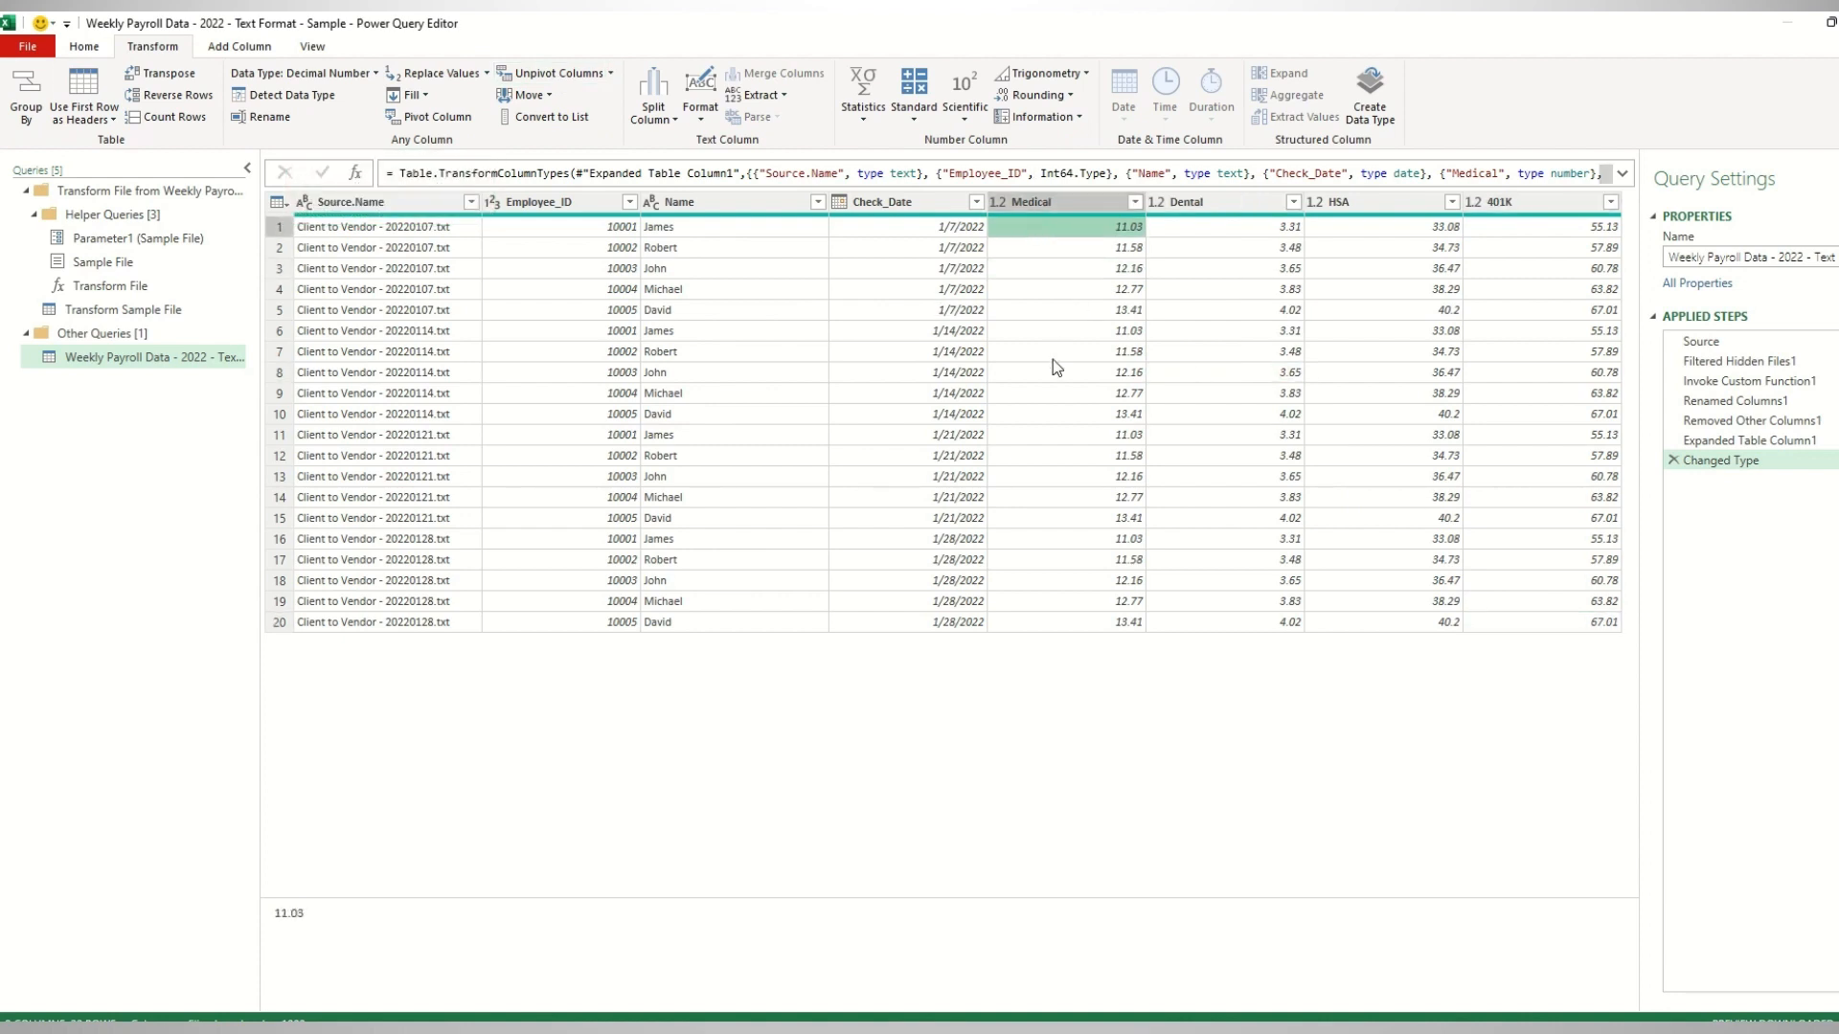
pyautogui.click(1059, 203)
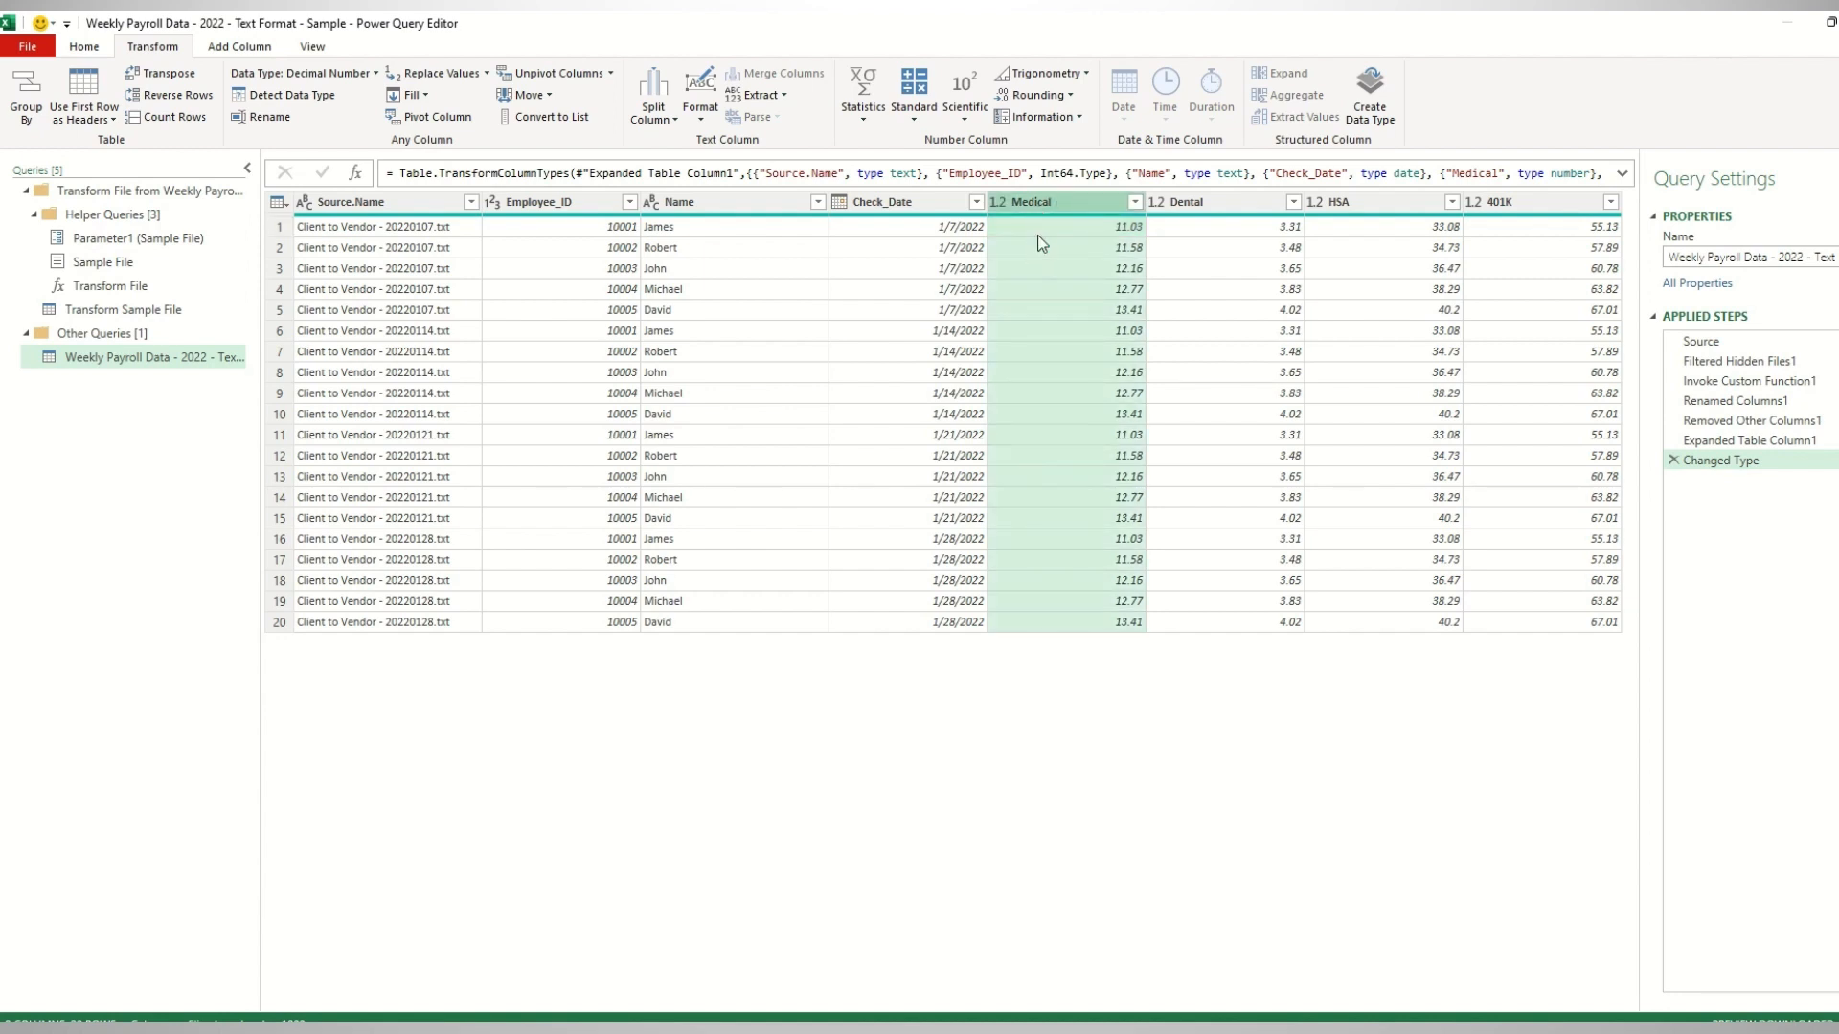
pyautogui.click(1216, 203)
pyautogui.click(1365, 199)
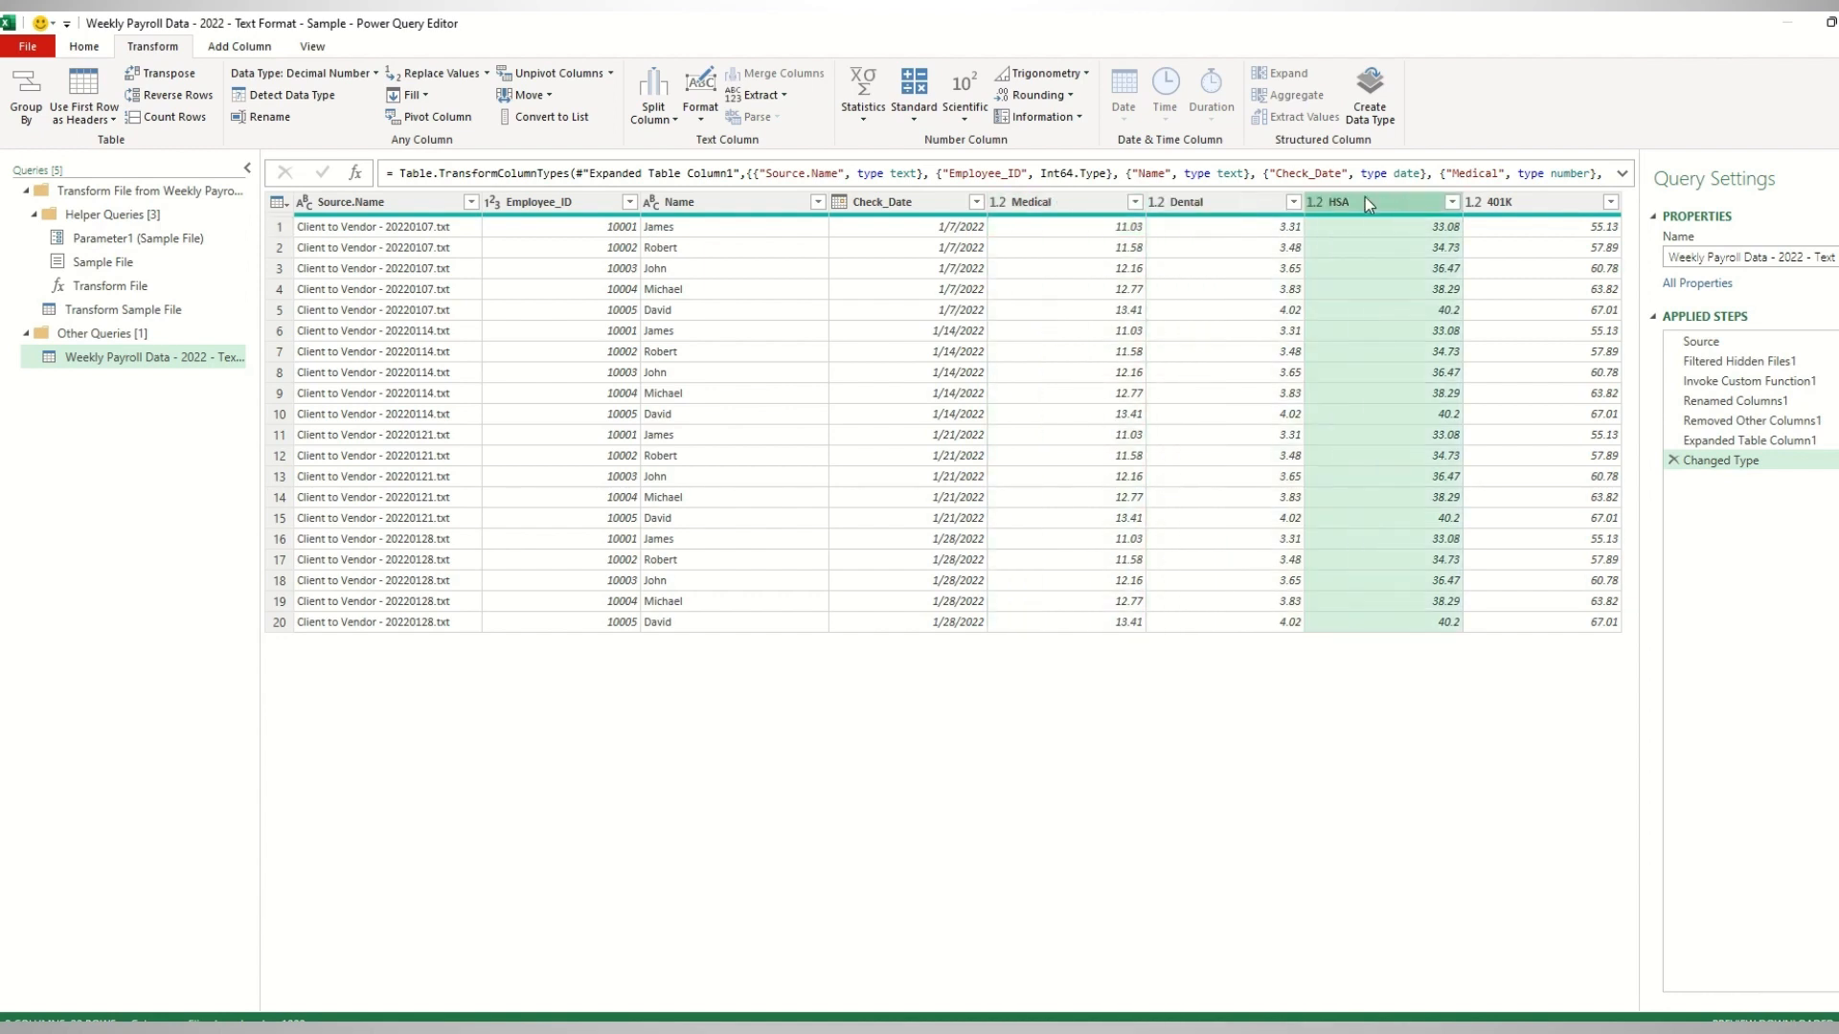
pyautogui.click(1538, 205)
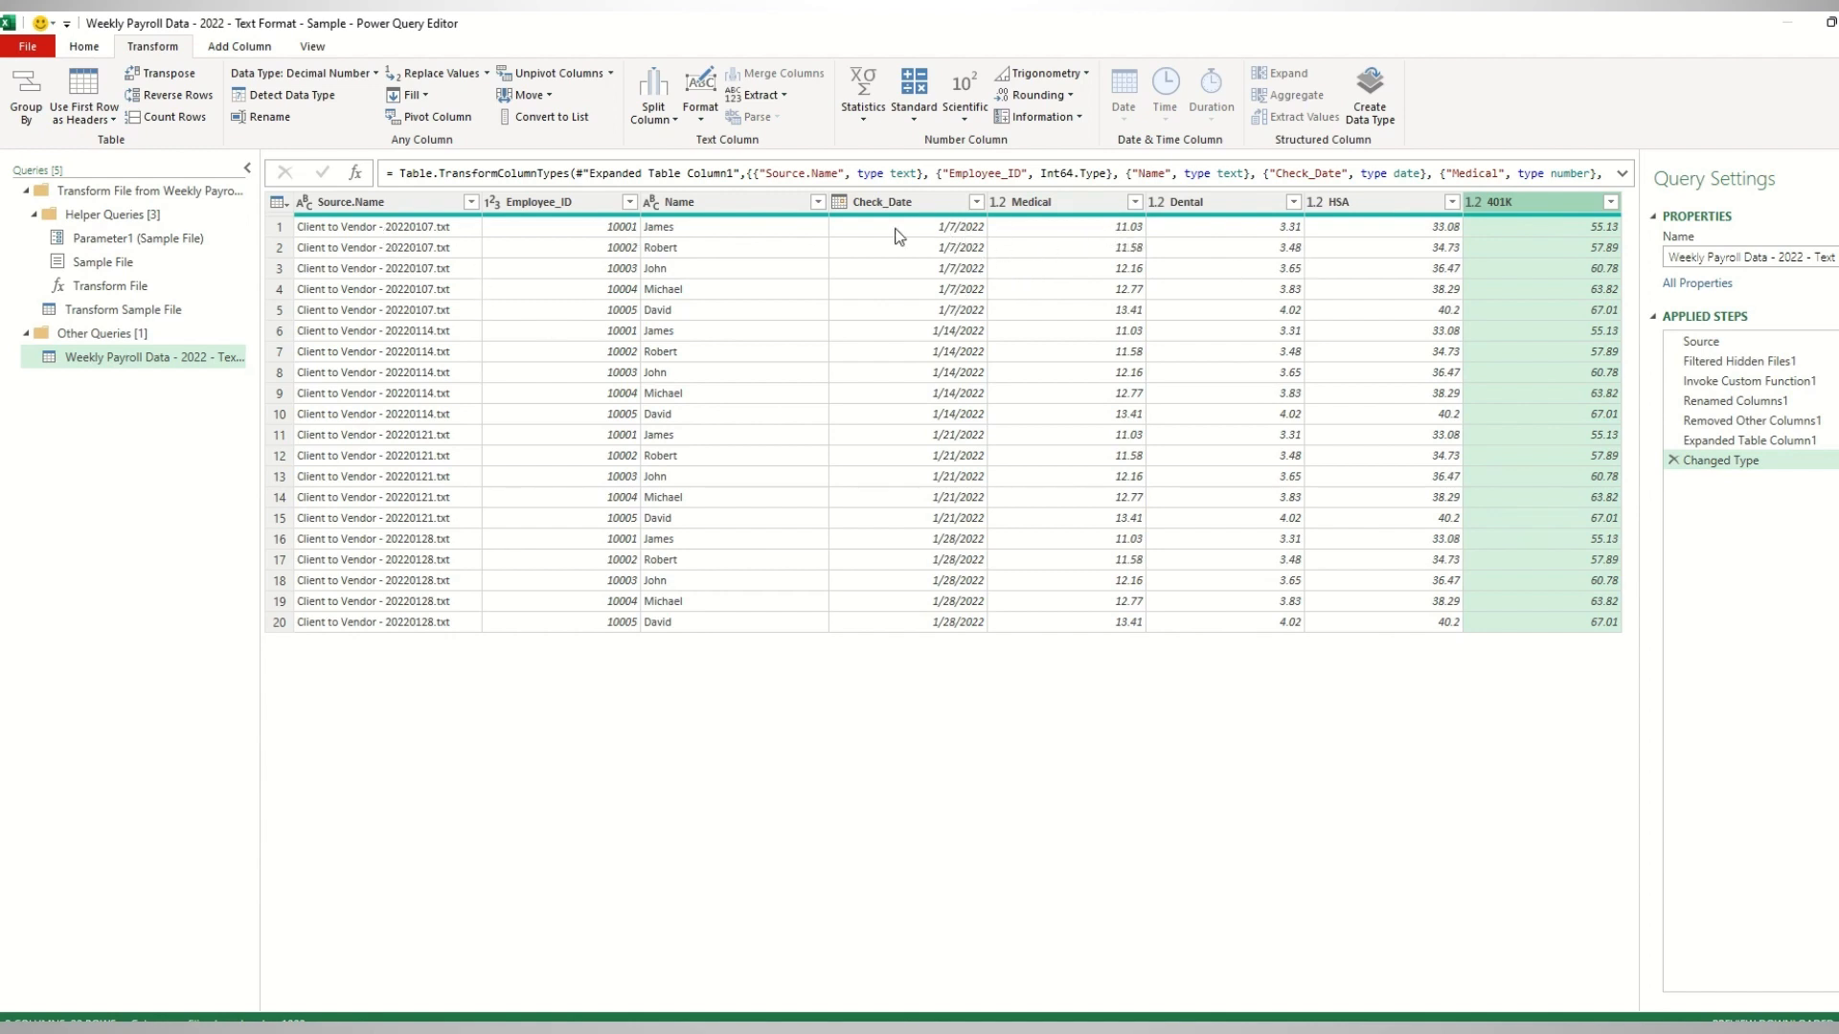
# Unpivot the Medical, Dental, HSA and 401K columns into attribute and value columns.
pyautogui.click(1032, 203)
pyautogui.keyDown('shift'); pyautogui.click(1536, 203); pyautogui.keyUp('shift')
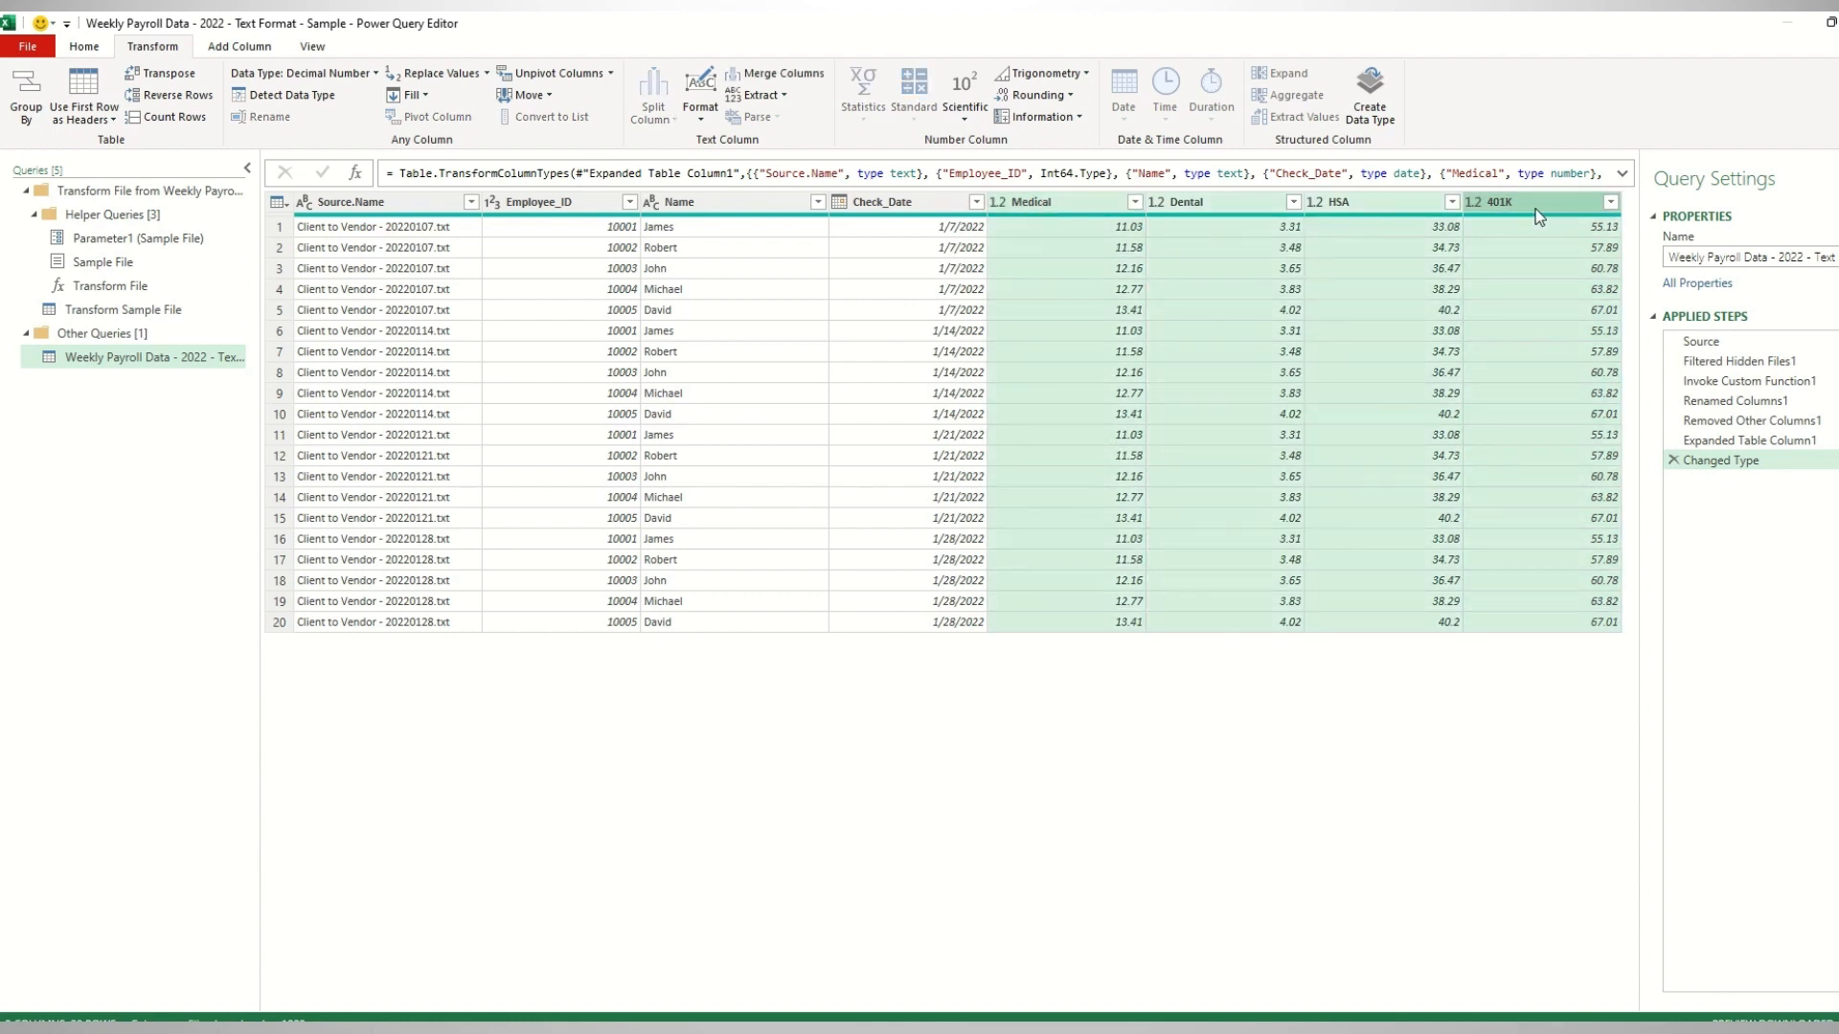
pyautogui.click(536, 76)
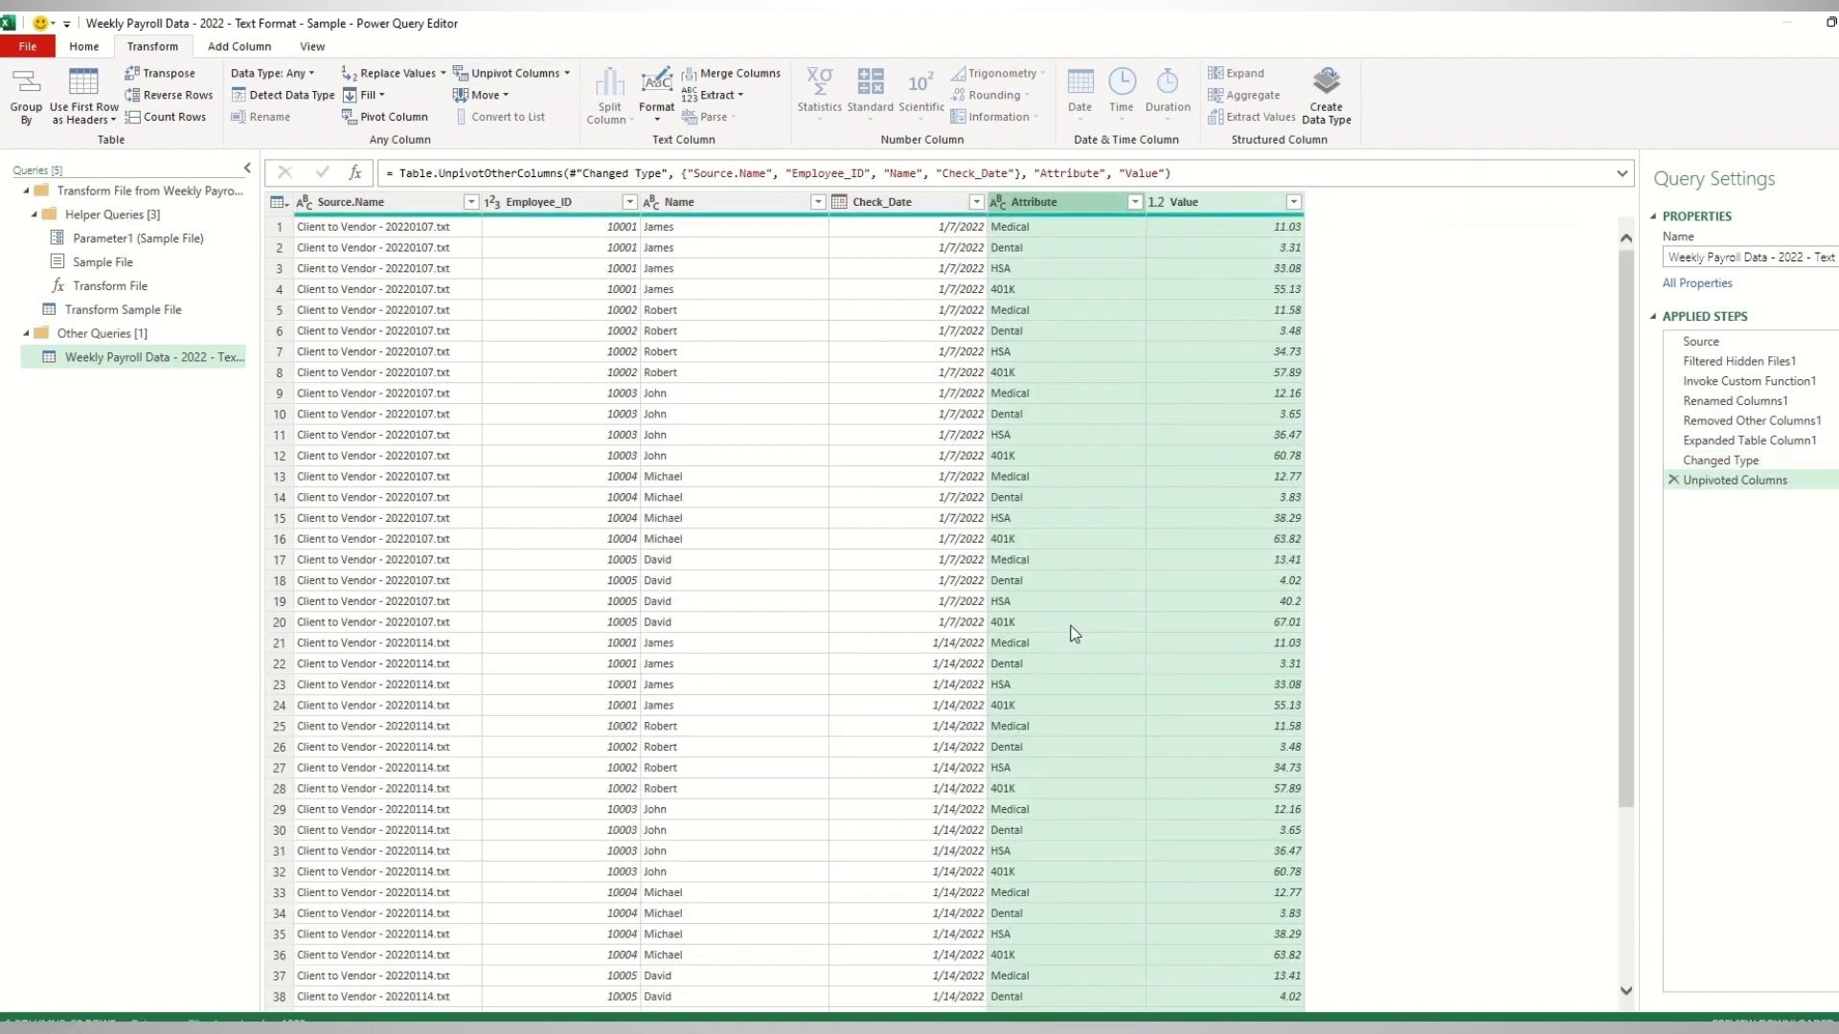
# Examine the unpivoted rows, comparing source file, employee ID, name, check date and deduction attribute across the weekly files.
pyautogui.click(858, 331)
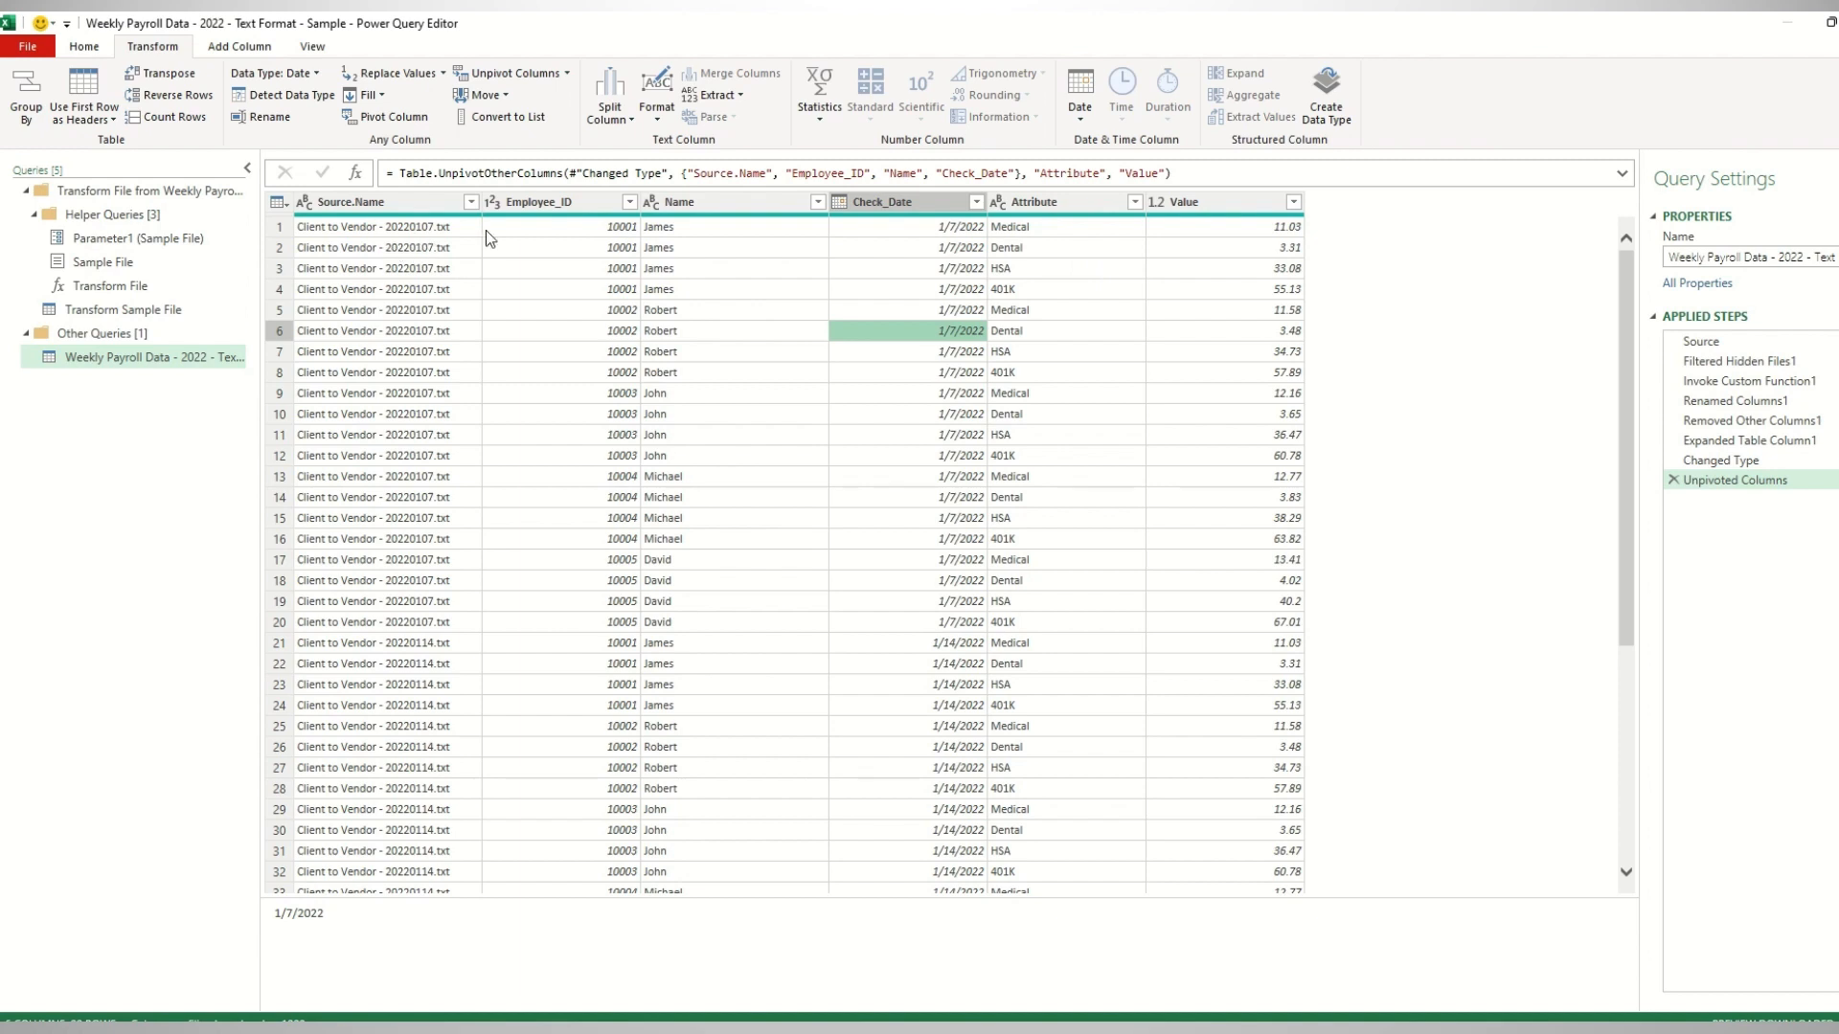
pyautogui.click(589, 234)
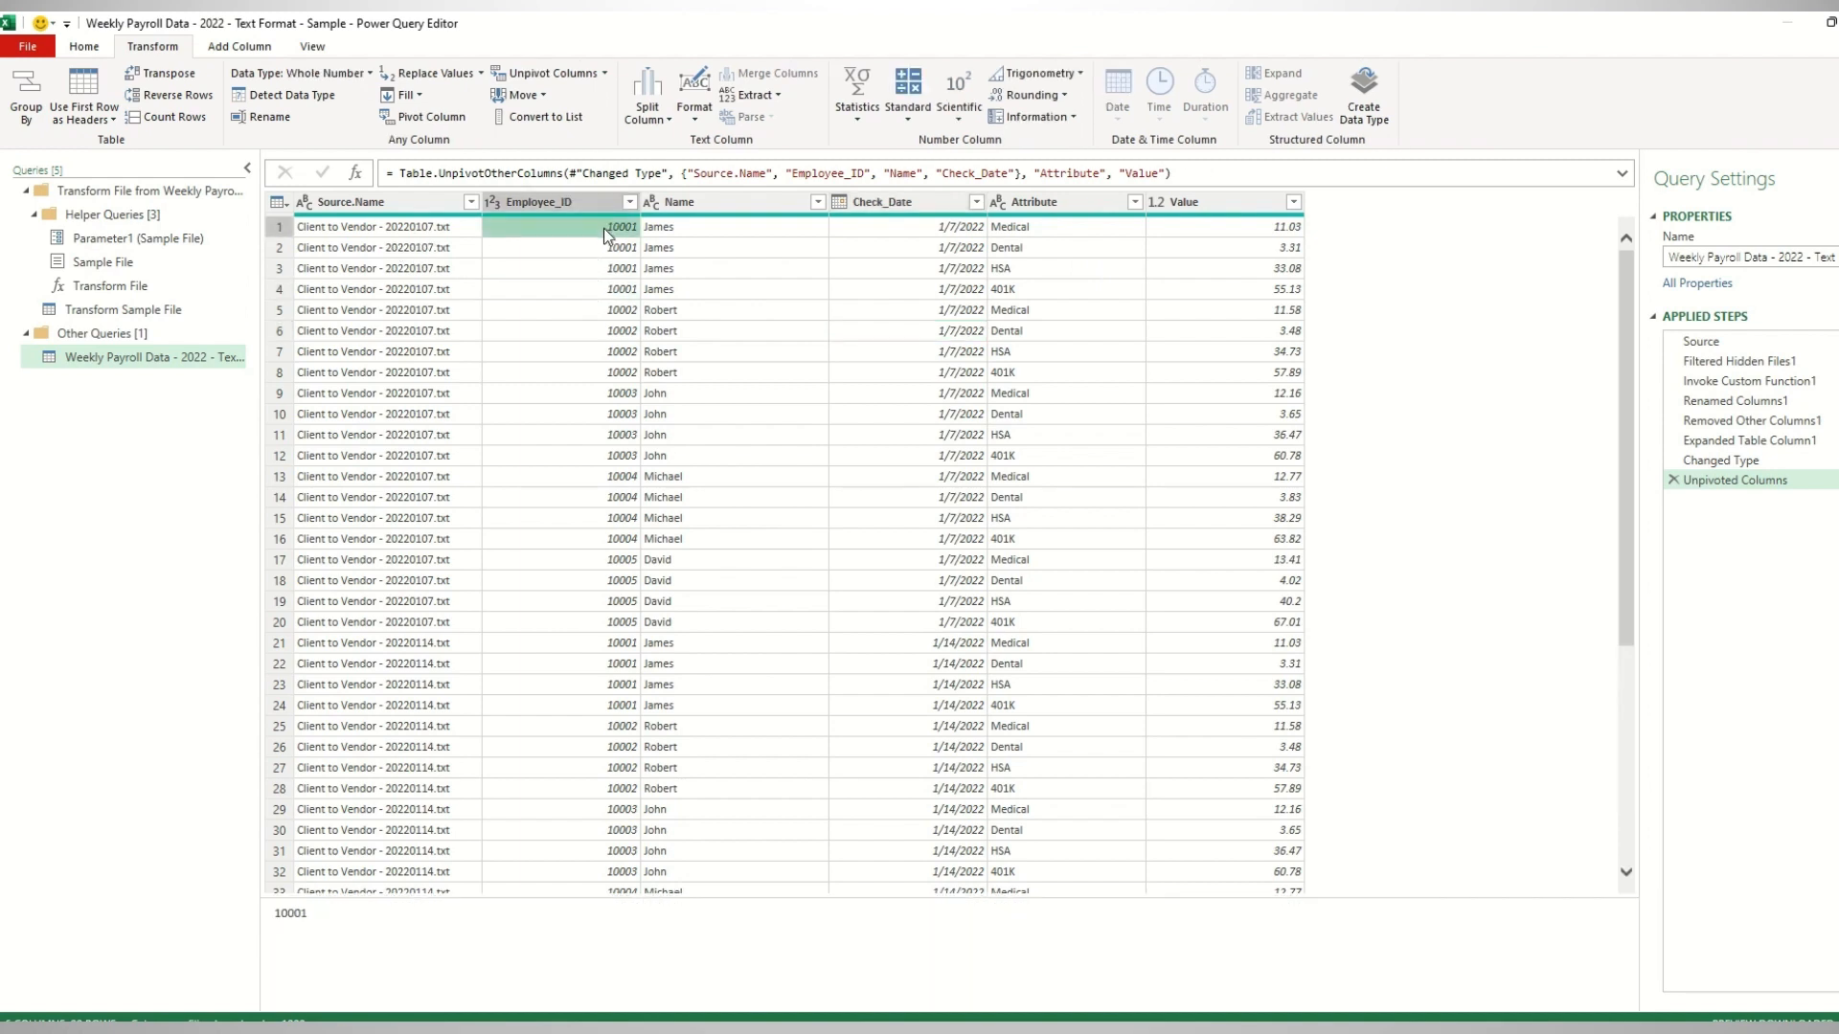
pyautogui.click(605, 285)
pyautogui.click(946, 268)
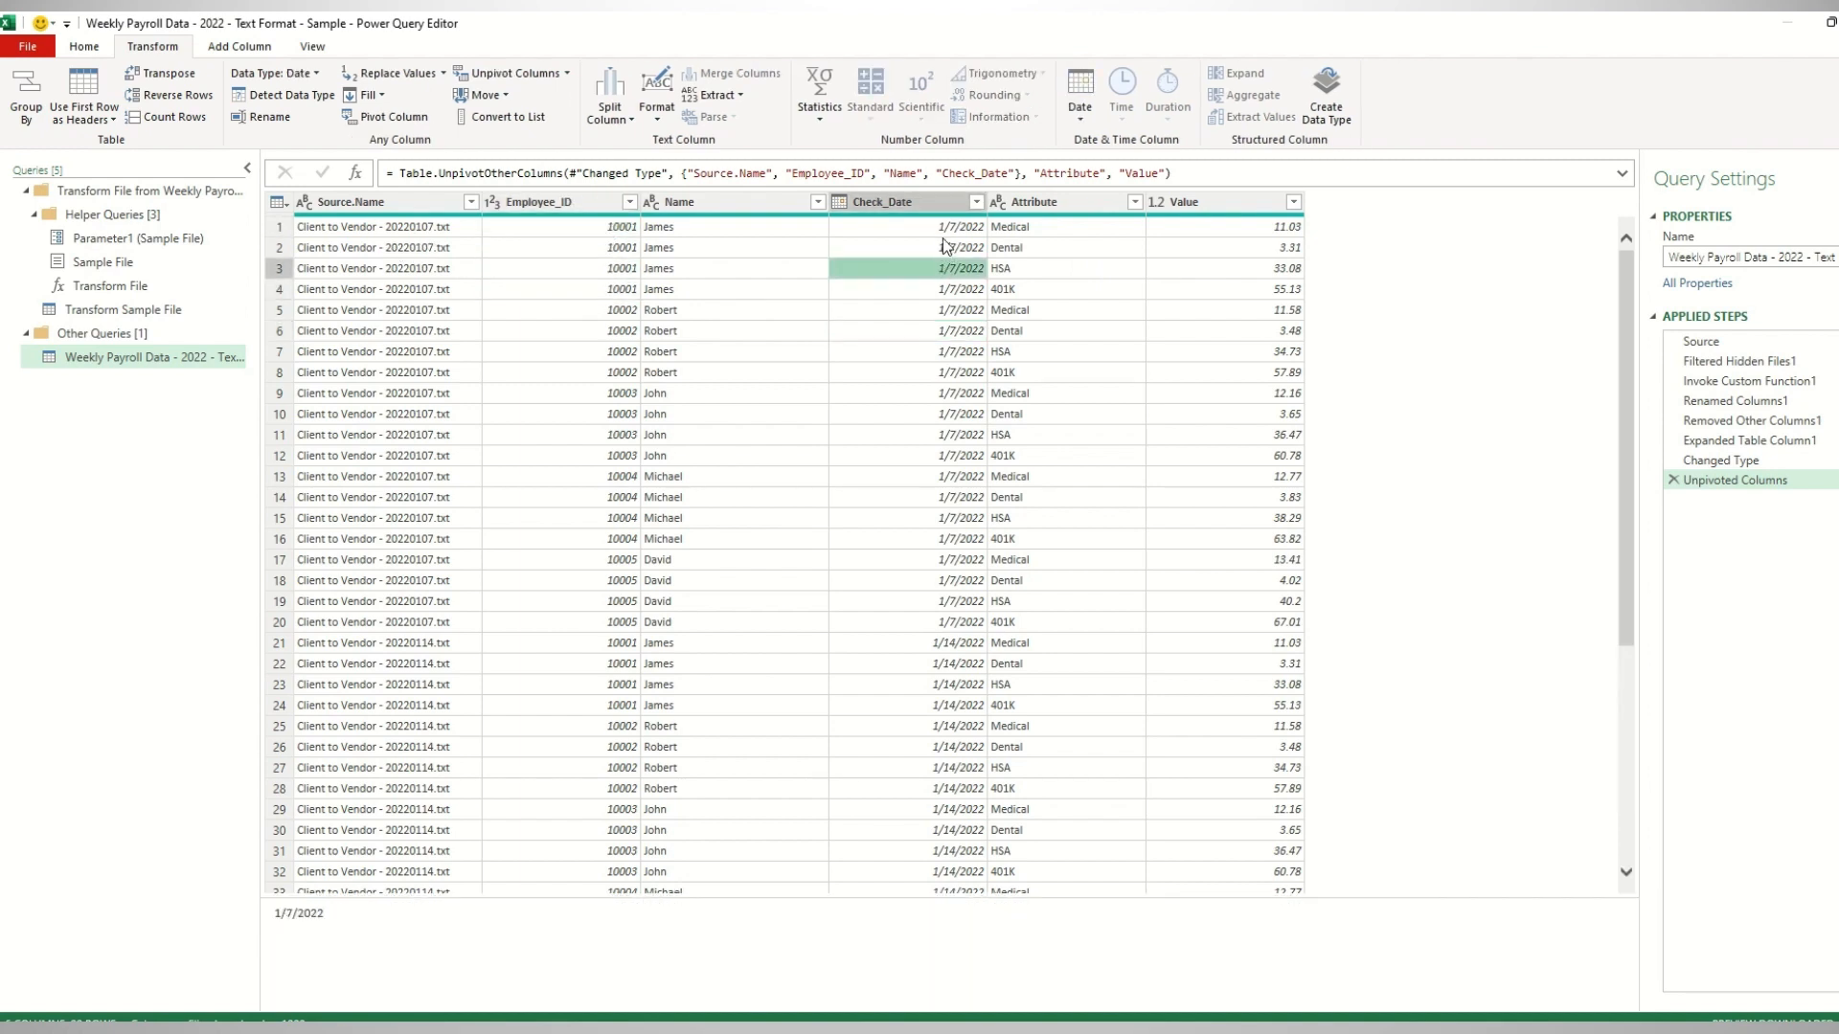
pyautogui.click(946, 247)
pyautogui.click(1033, 247)
pyautogui.click(1028, 269)
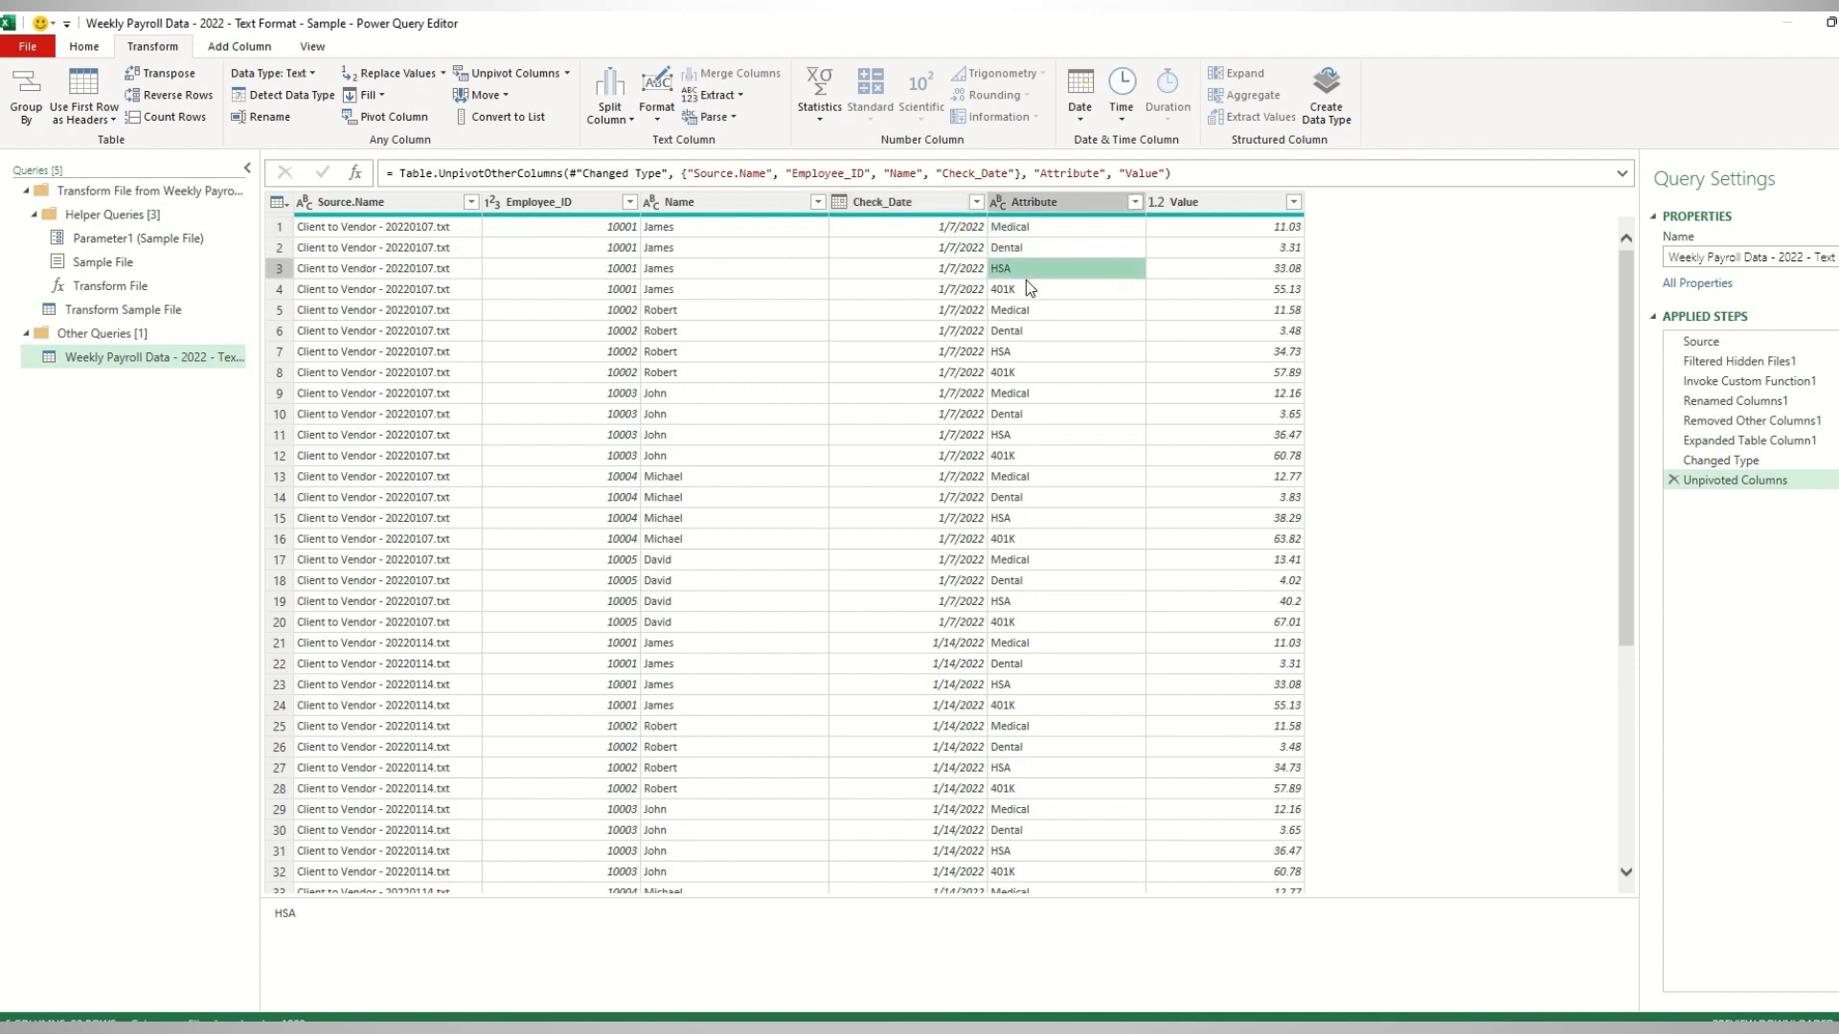
pyautogui.click(1091, 288)
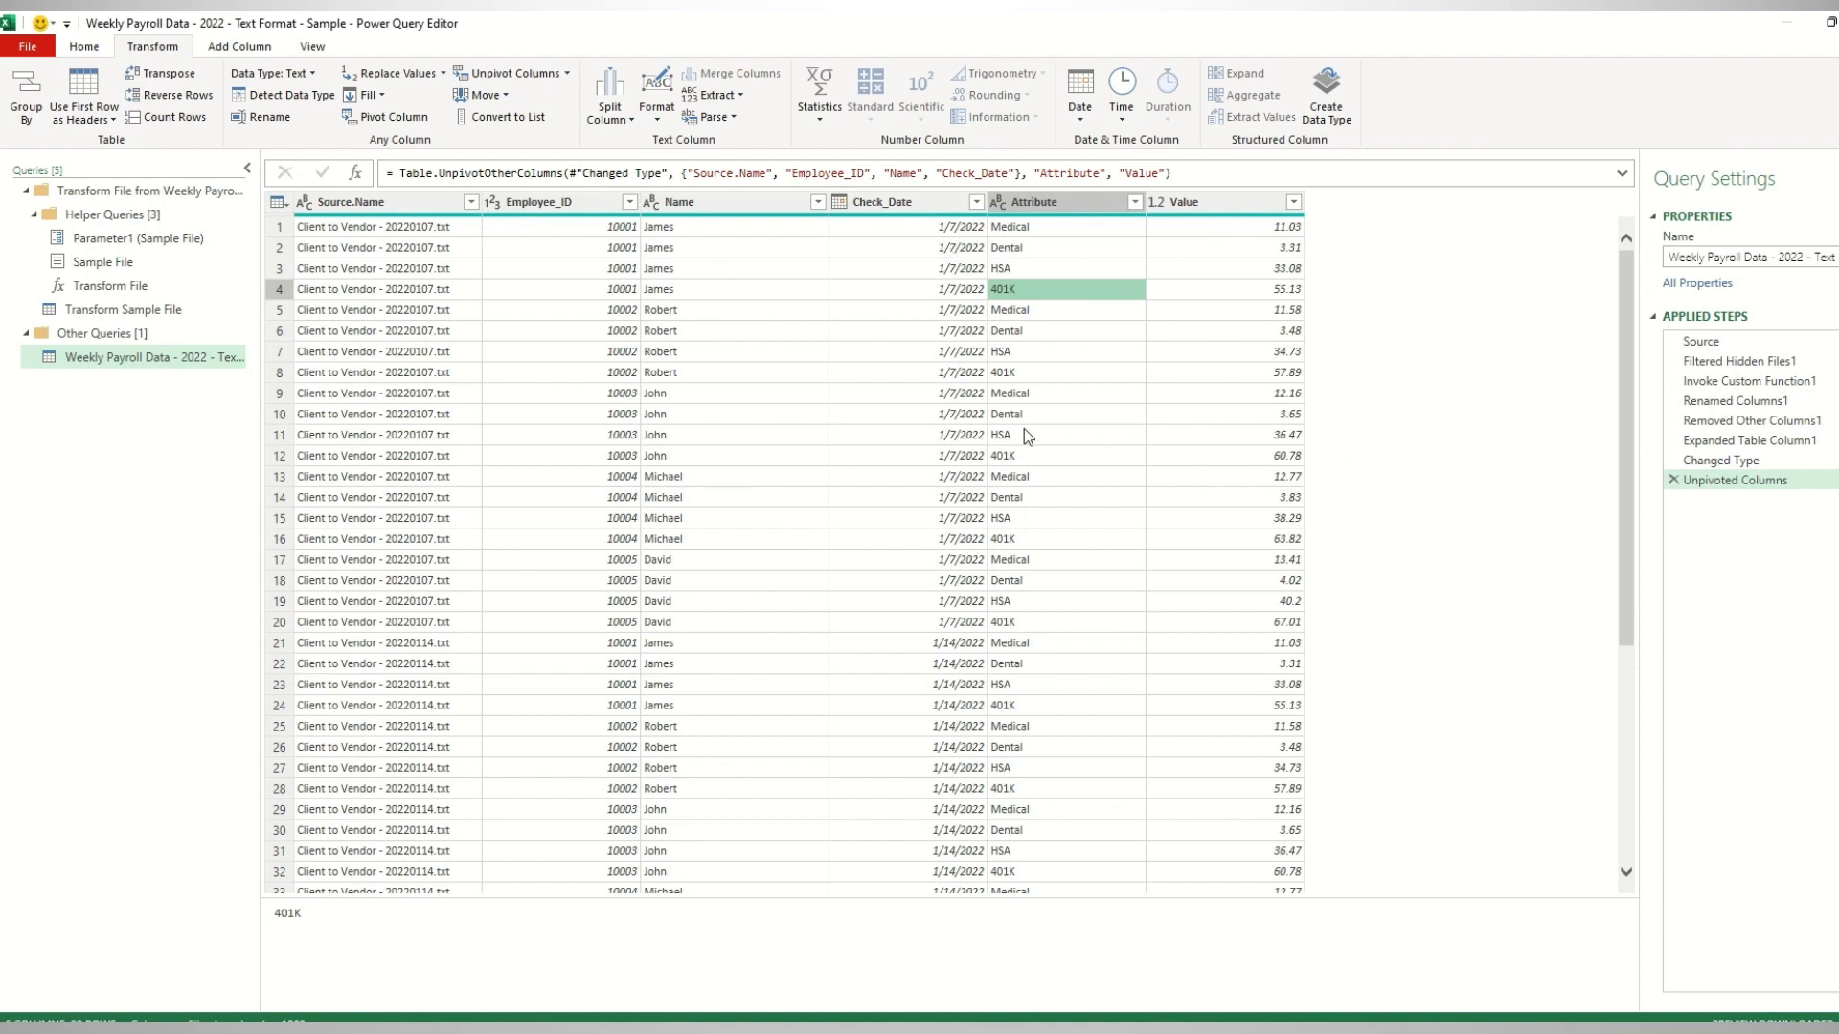
pyautogui.click(685, 228)
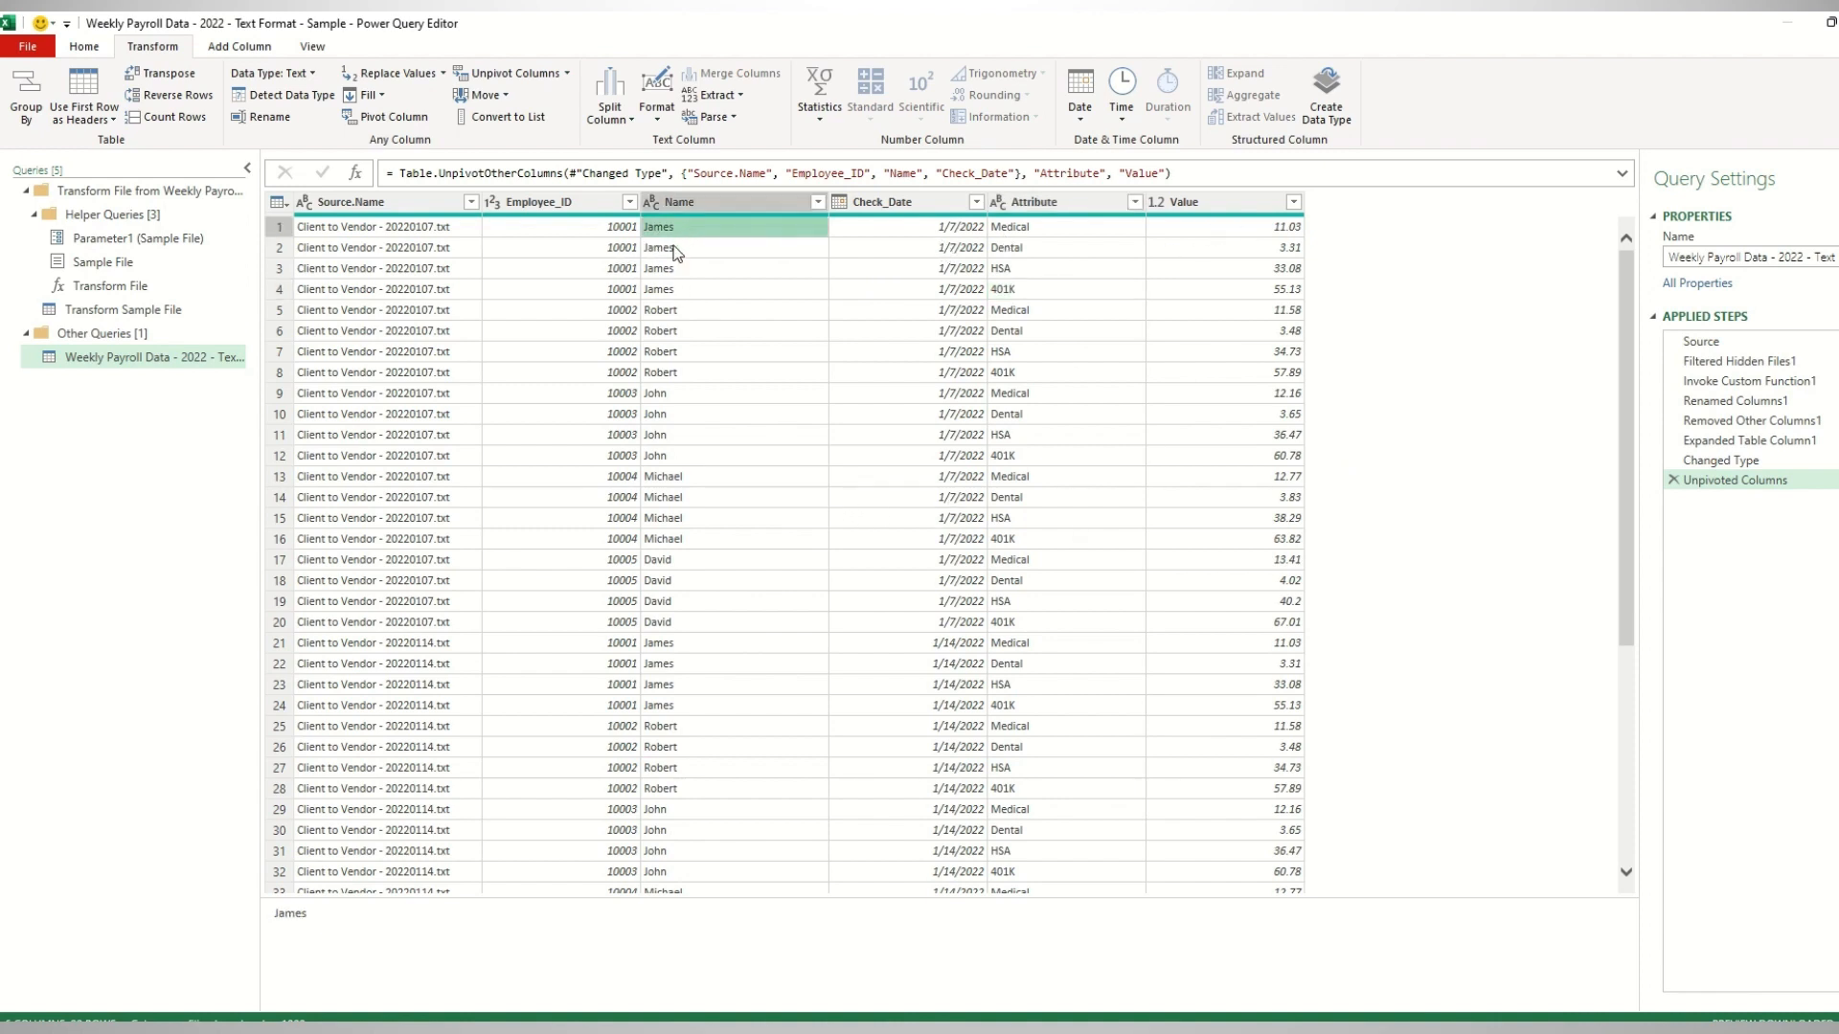
pyautogui.click(1025, 228)
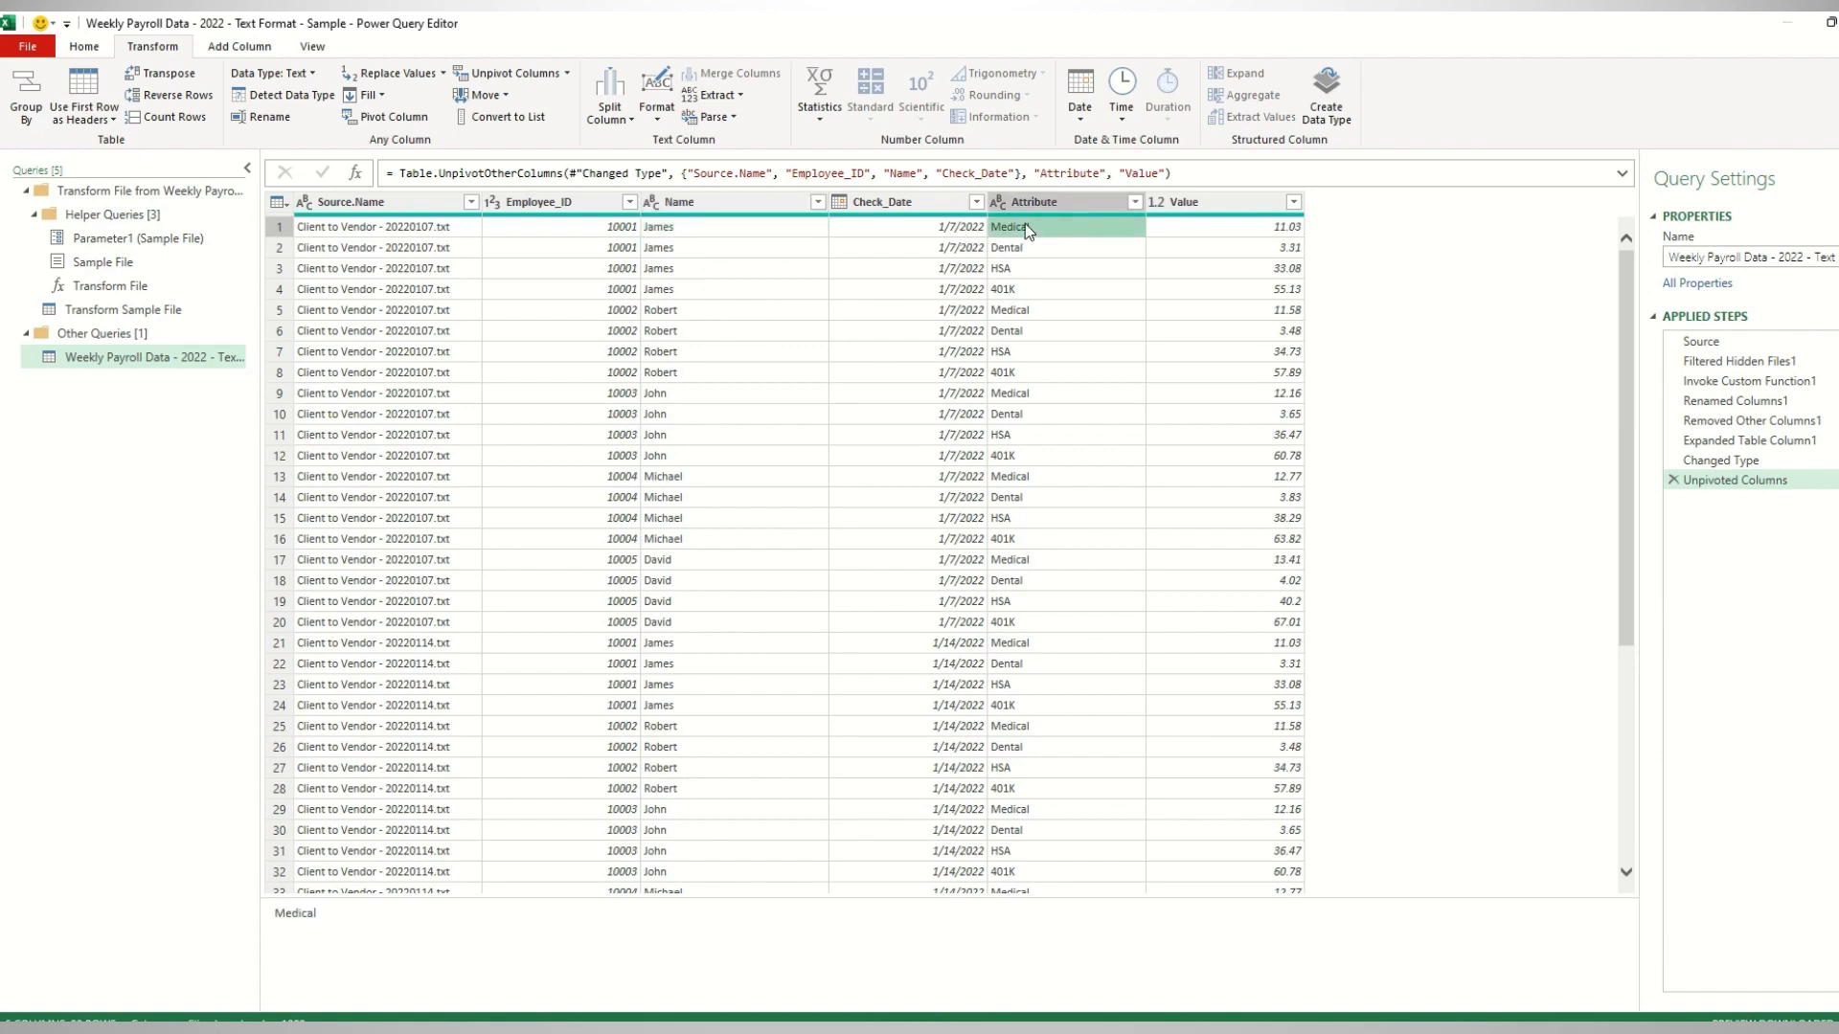
pyautogui.scroll(-2, 1013, 809)
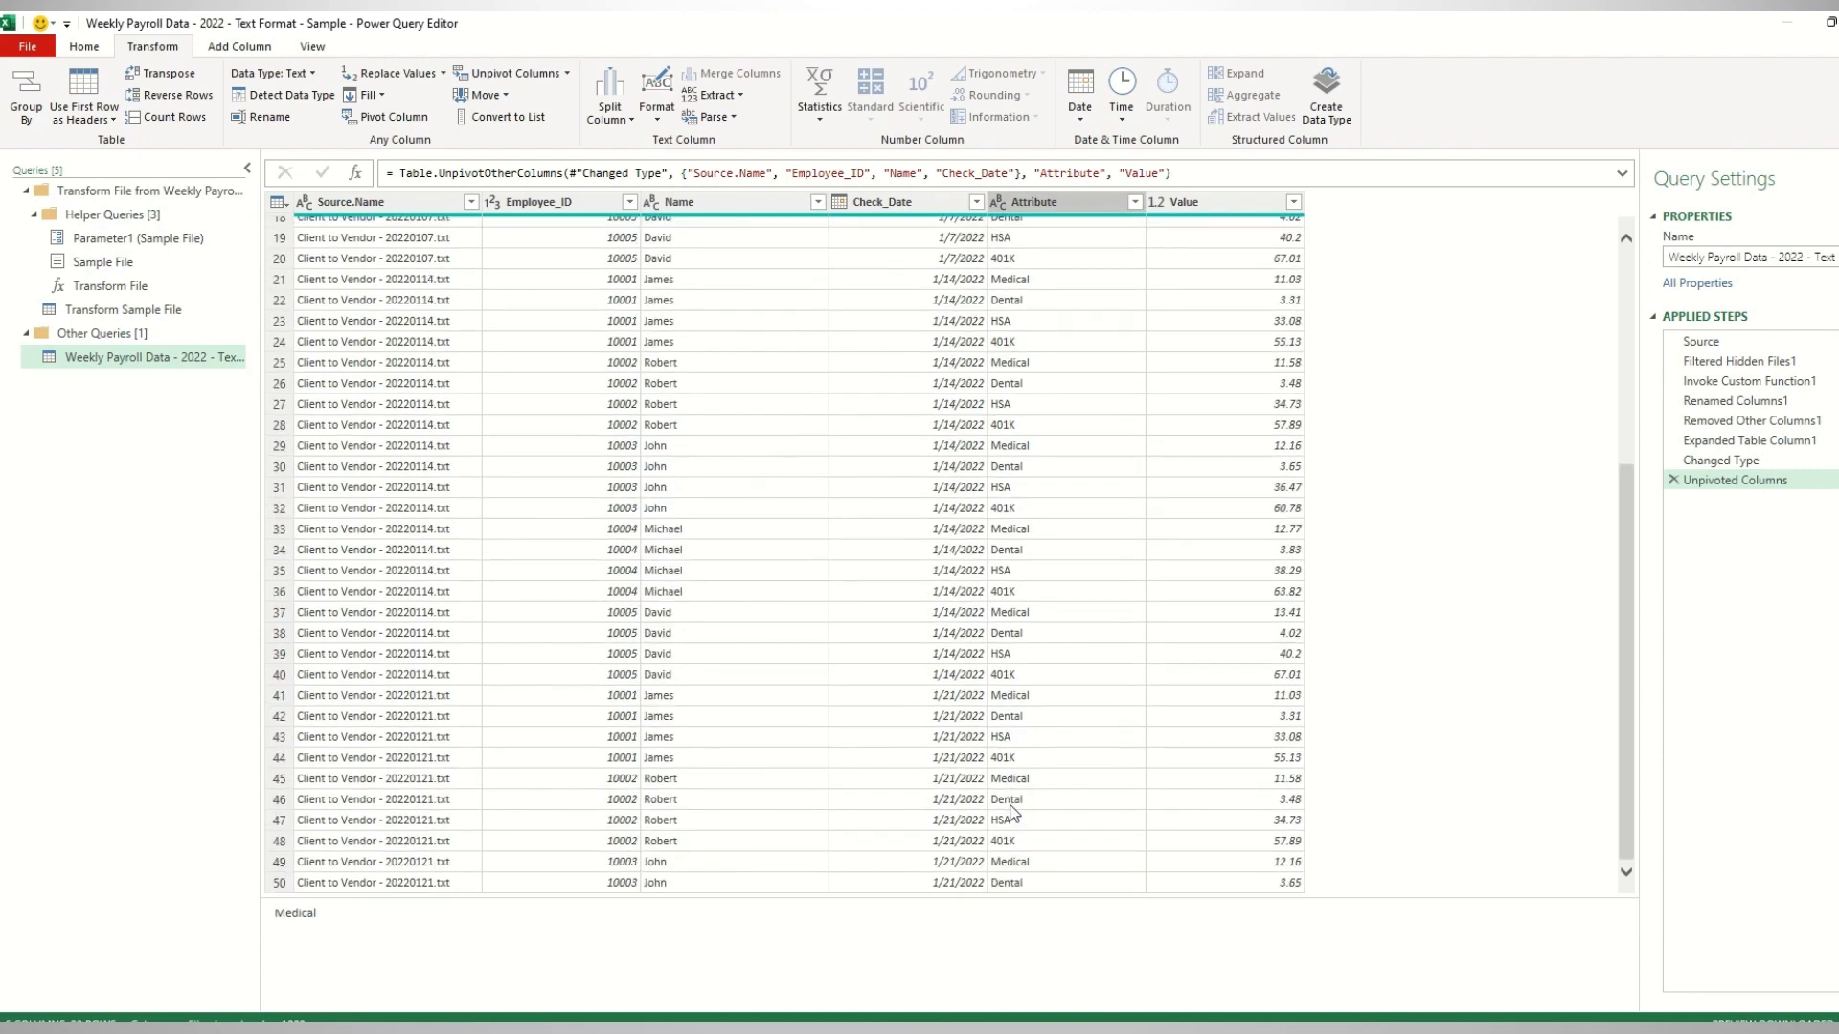
pyautogui.scroll(2, 1013, 809)
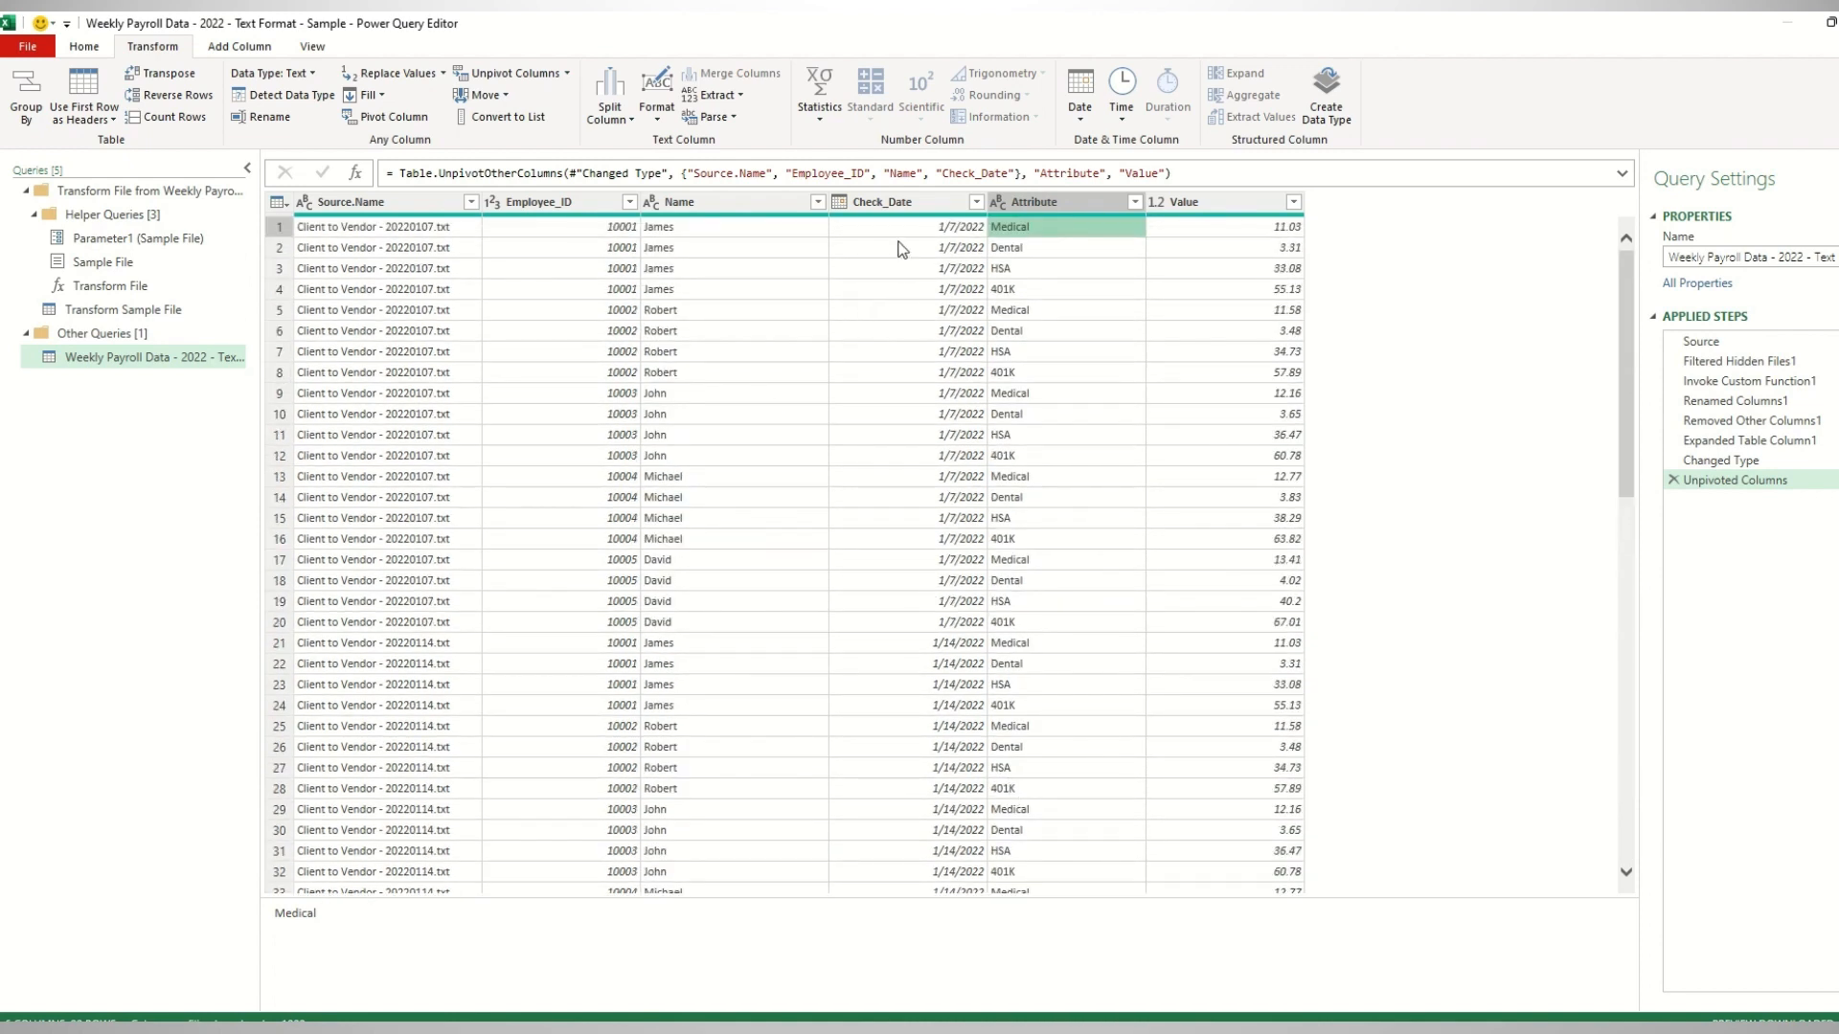
pyautogui.click(900, 249)
pyautogui.click(399, 311)
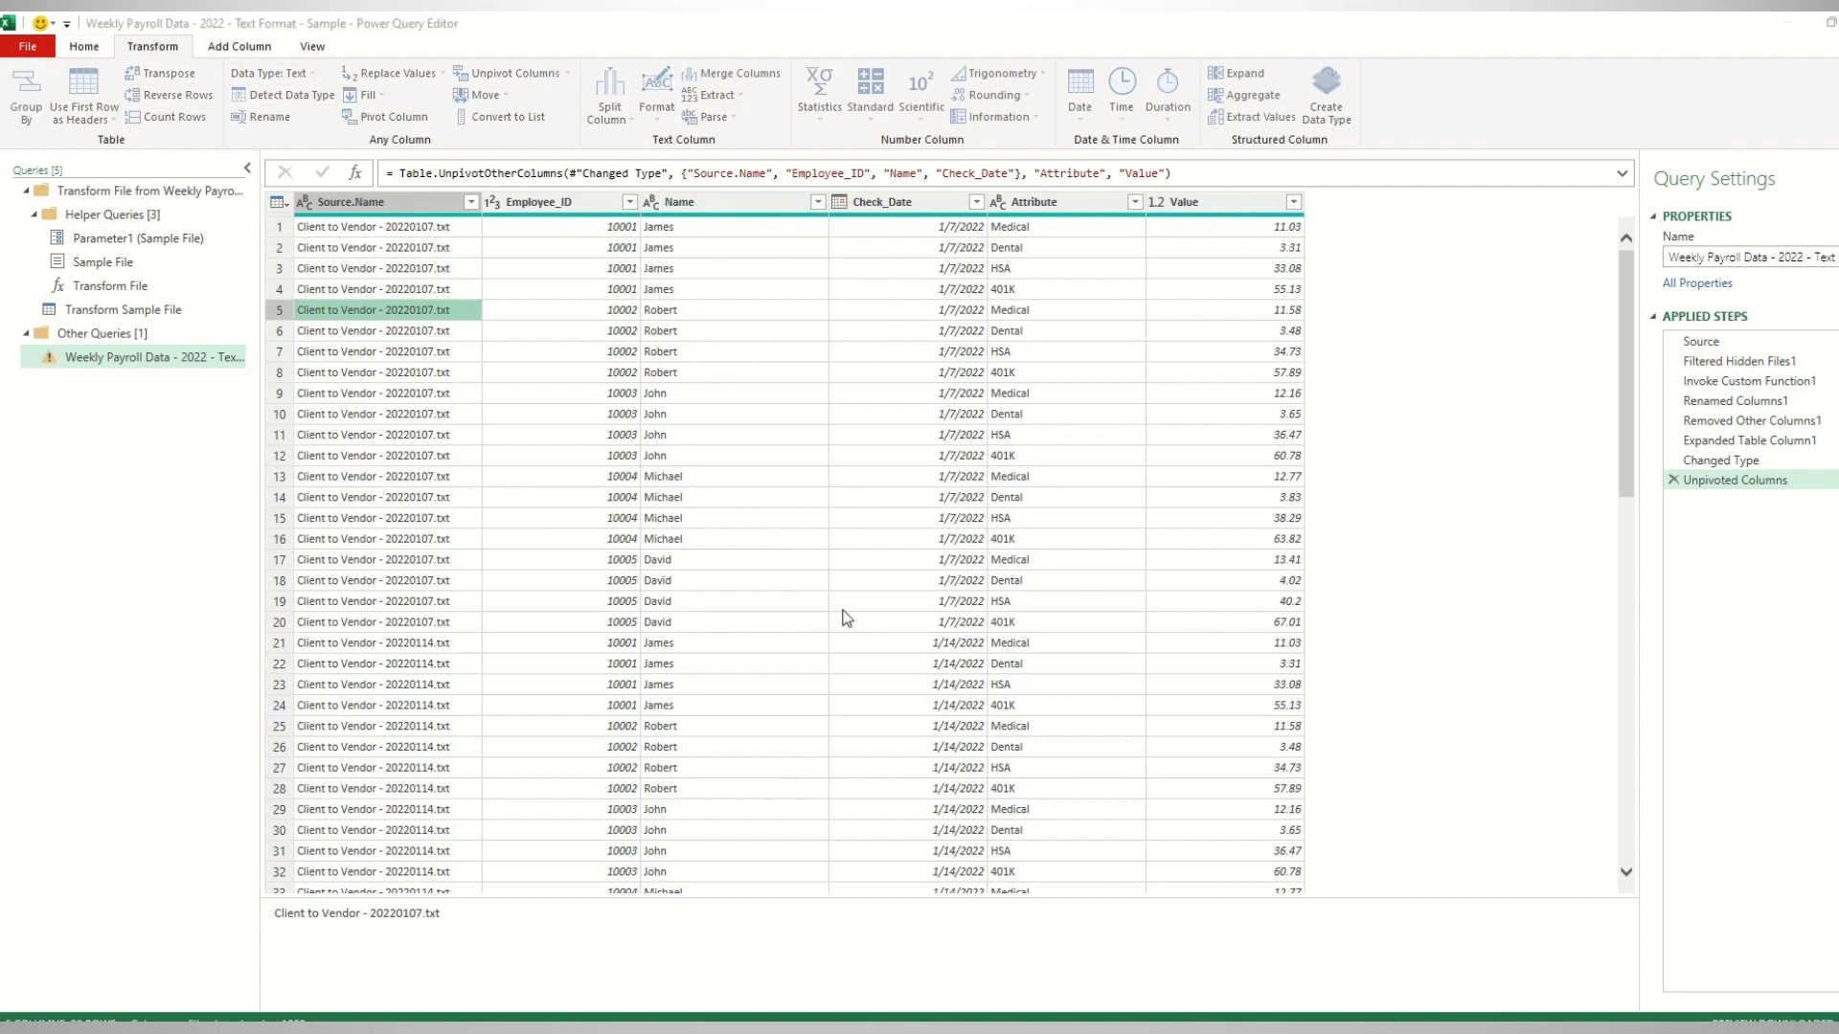
# Set up an advanced Group By on the unpivoted payroll table with Name and Attribute as the grouping columns.
pyautogui.click(682, 514)
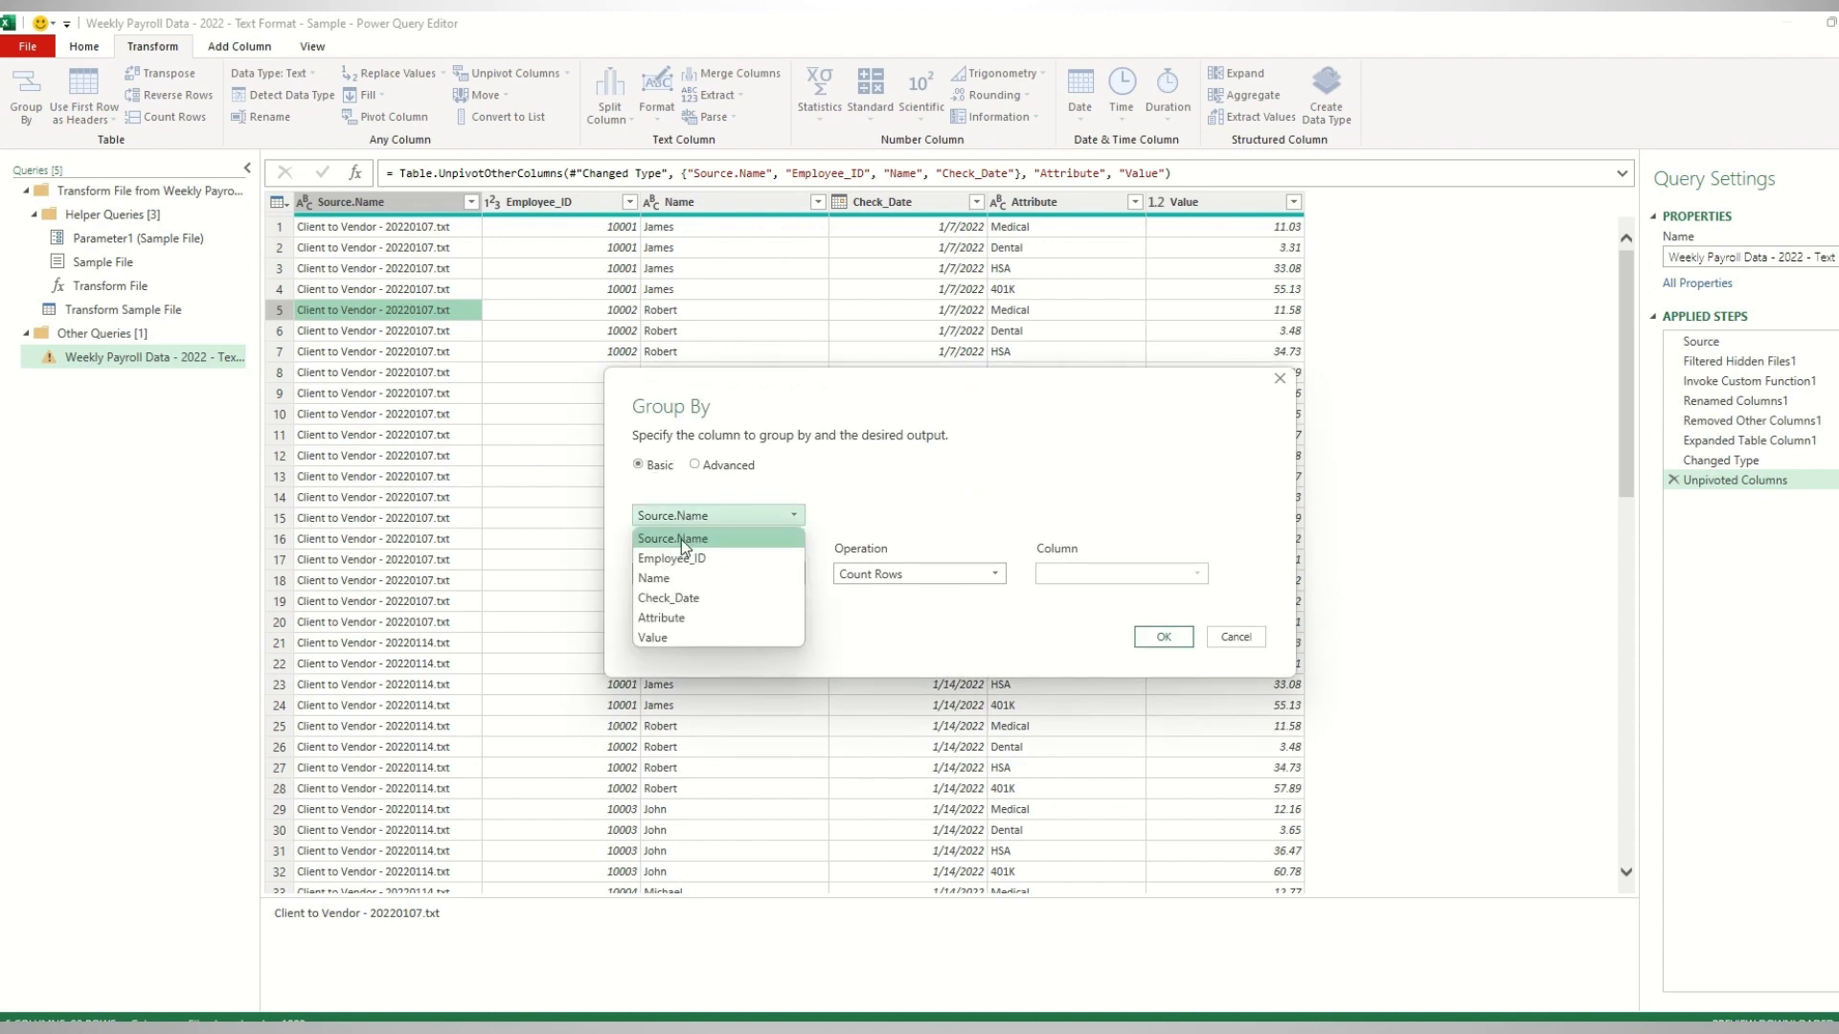
pyautogui.click(681, 578)
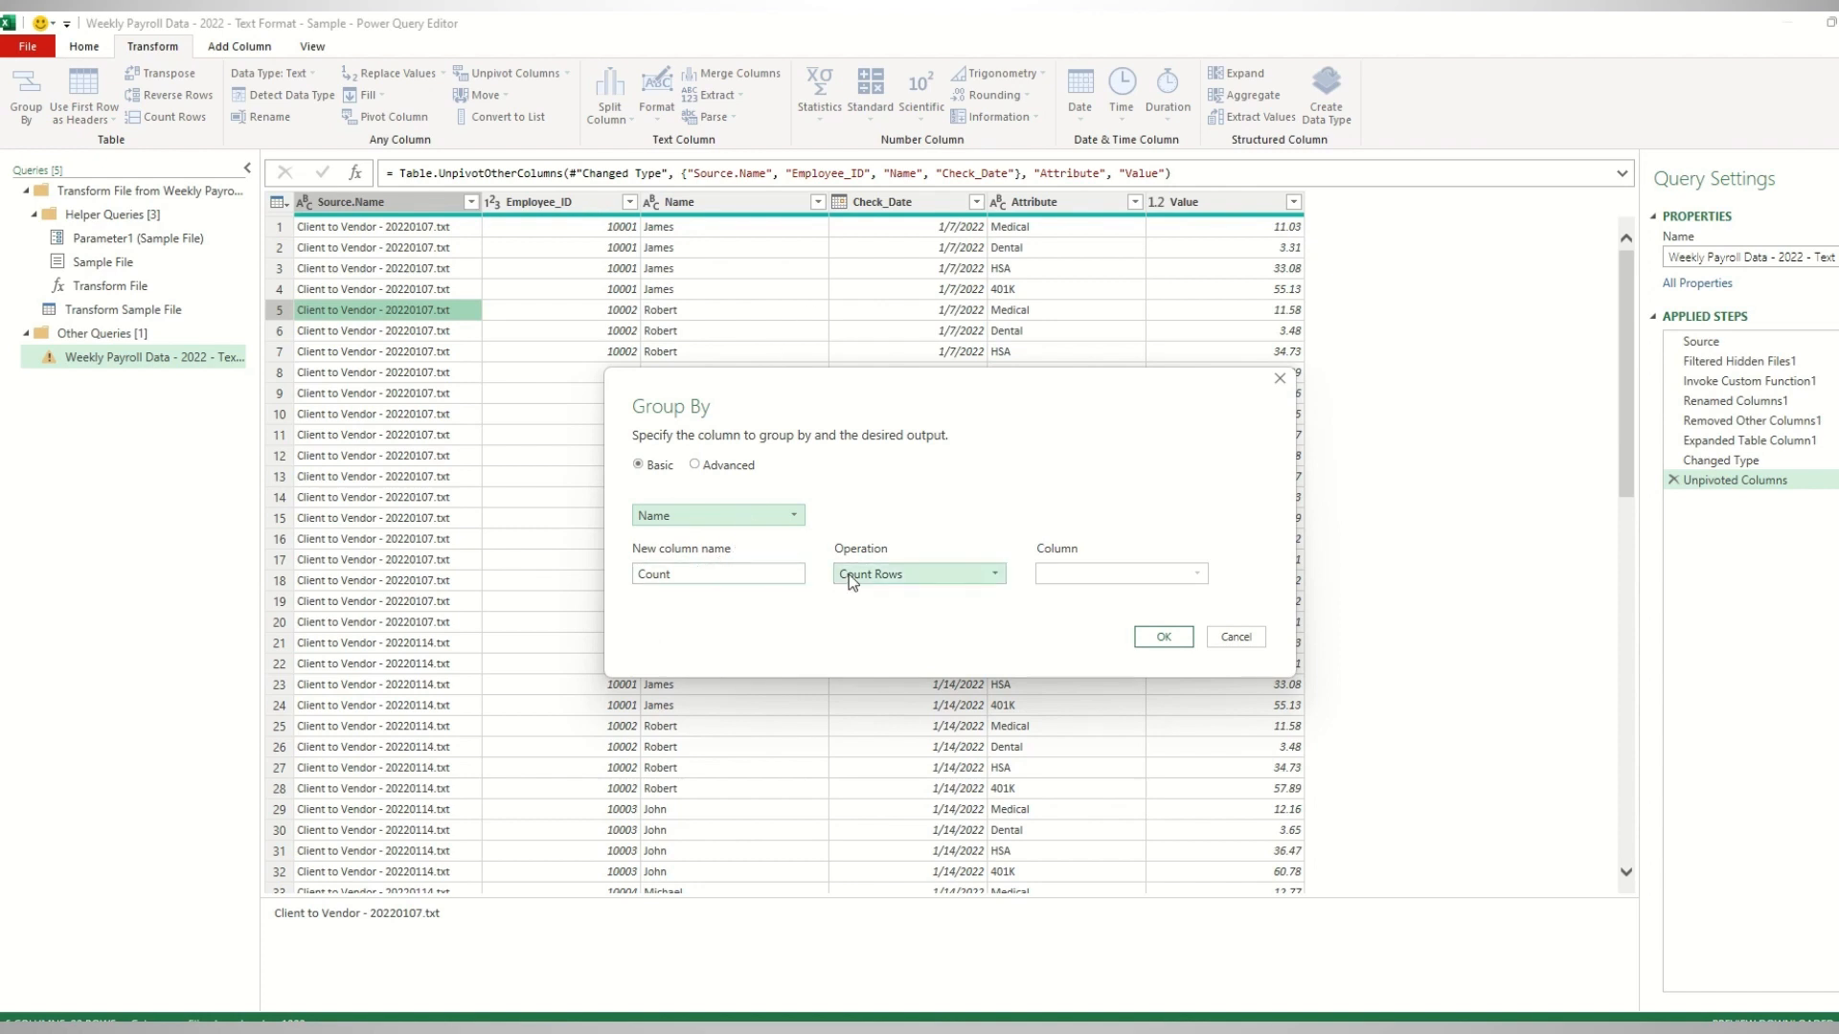
pyautogui.click(918, 572)
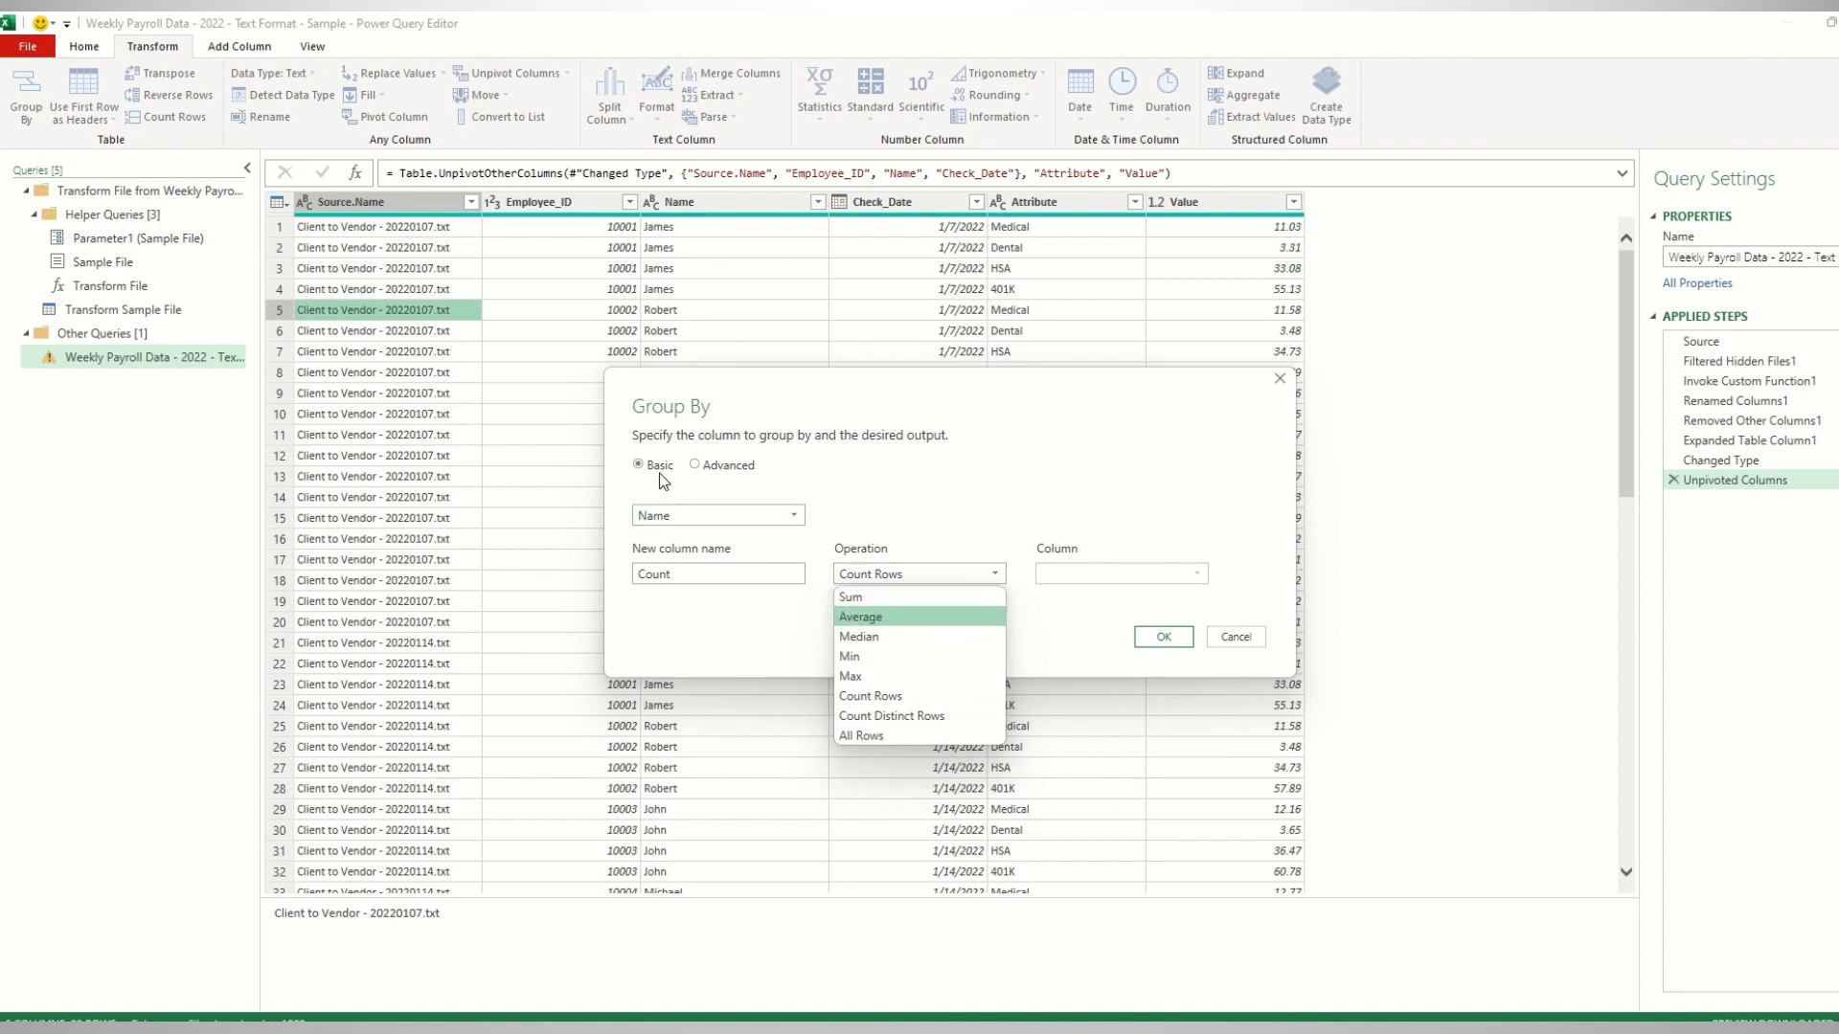
pyautogui.click(712, 466)
pyautogui.click(703, 548)
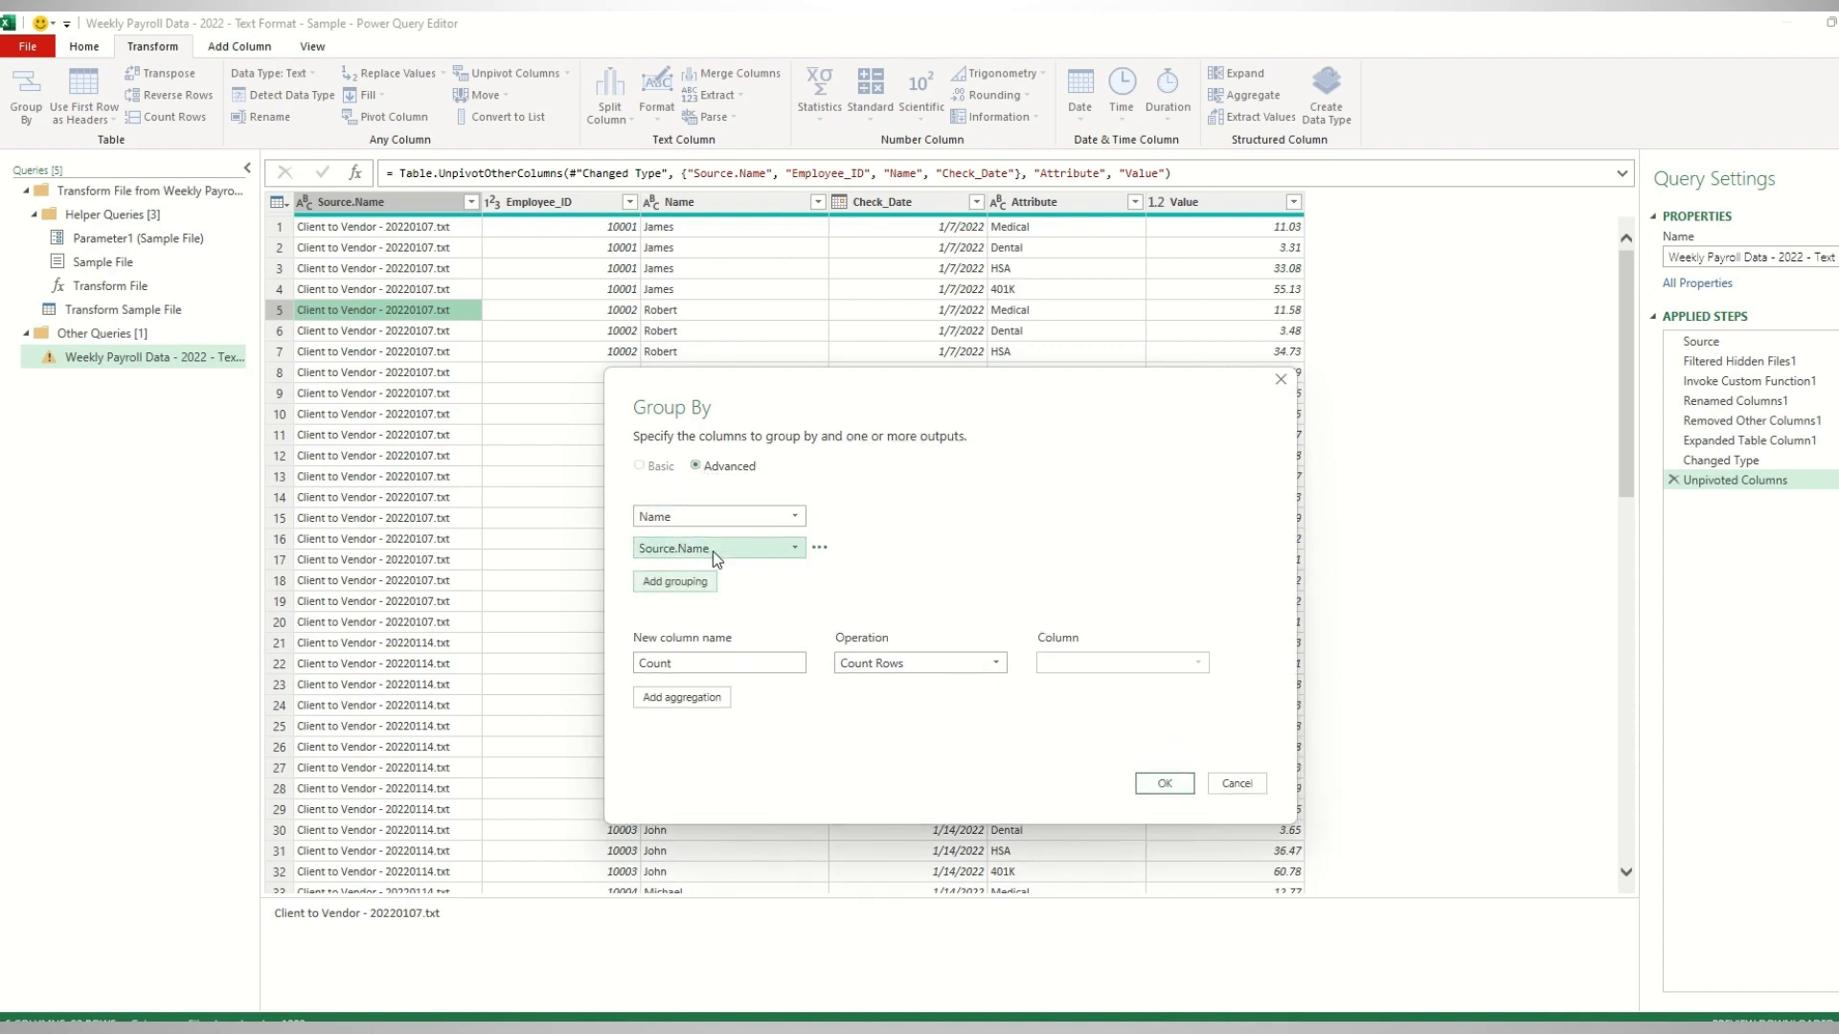
pyautogui.click(712, 550)
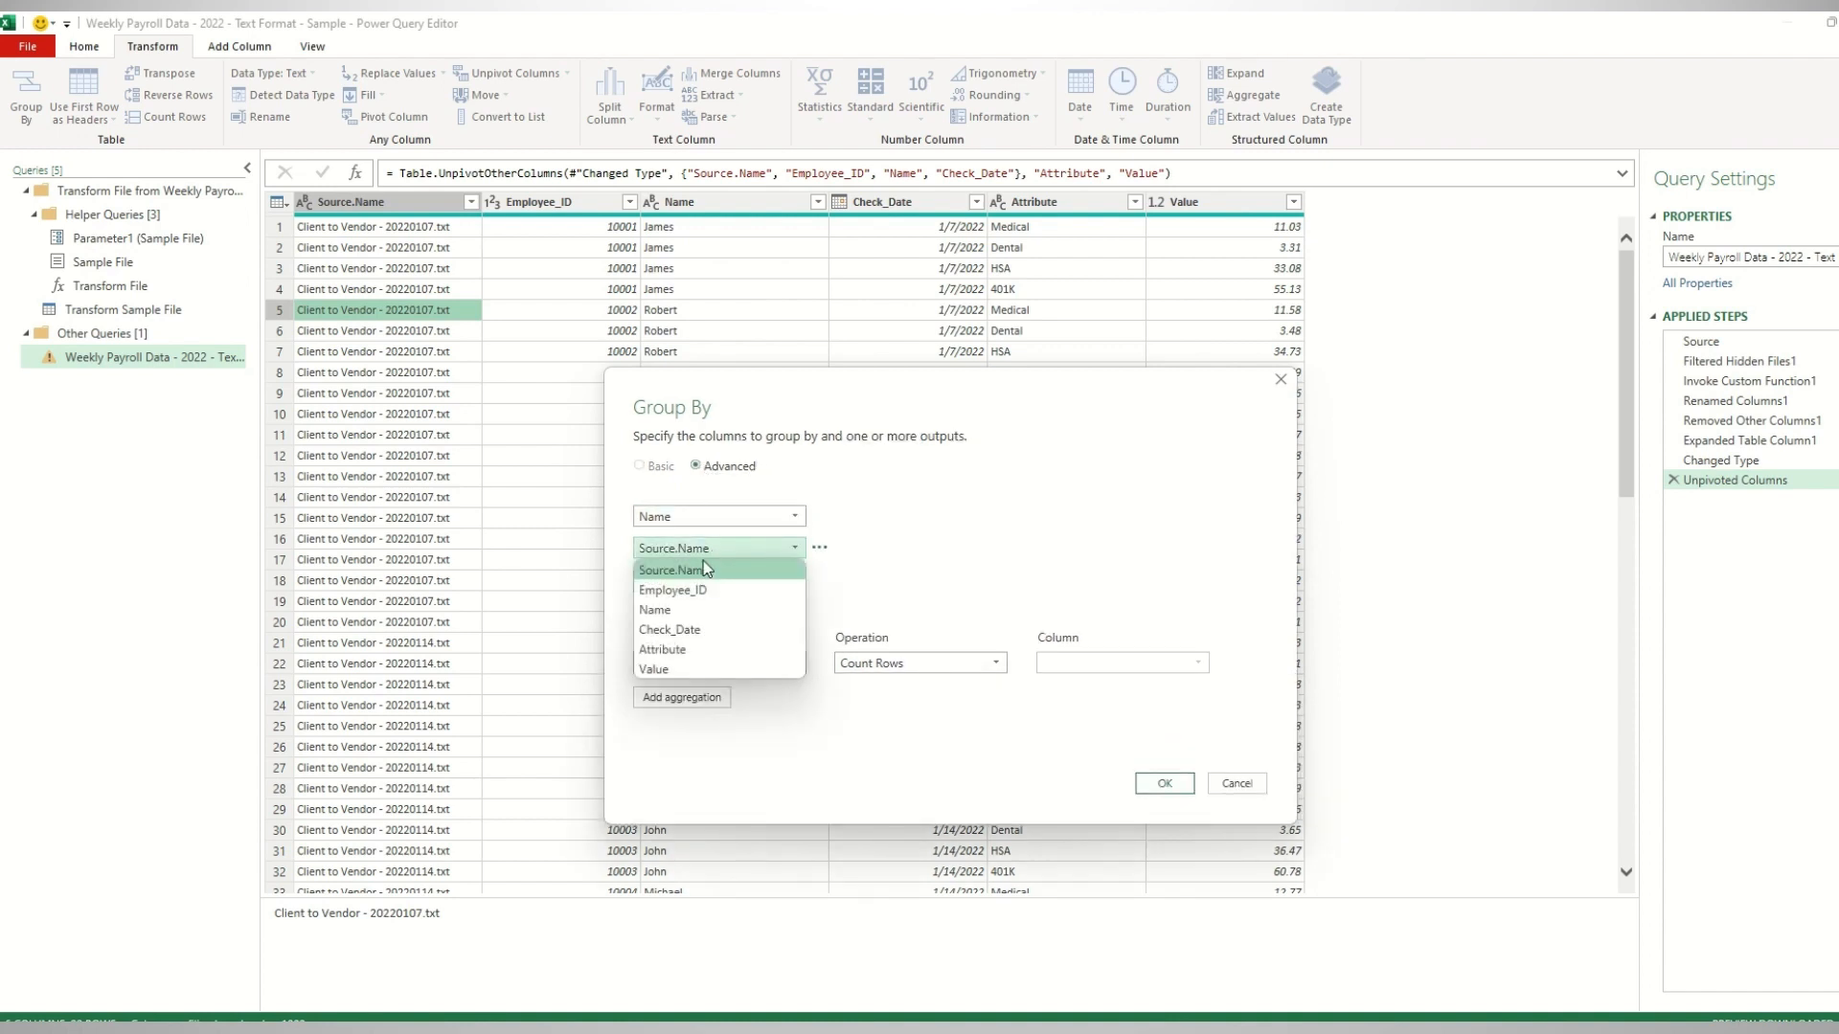
pyautogui.click(698, 653)
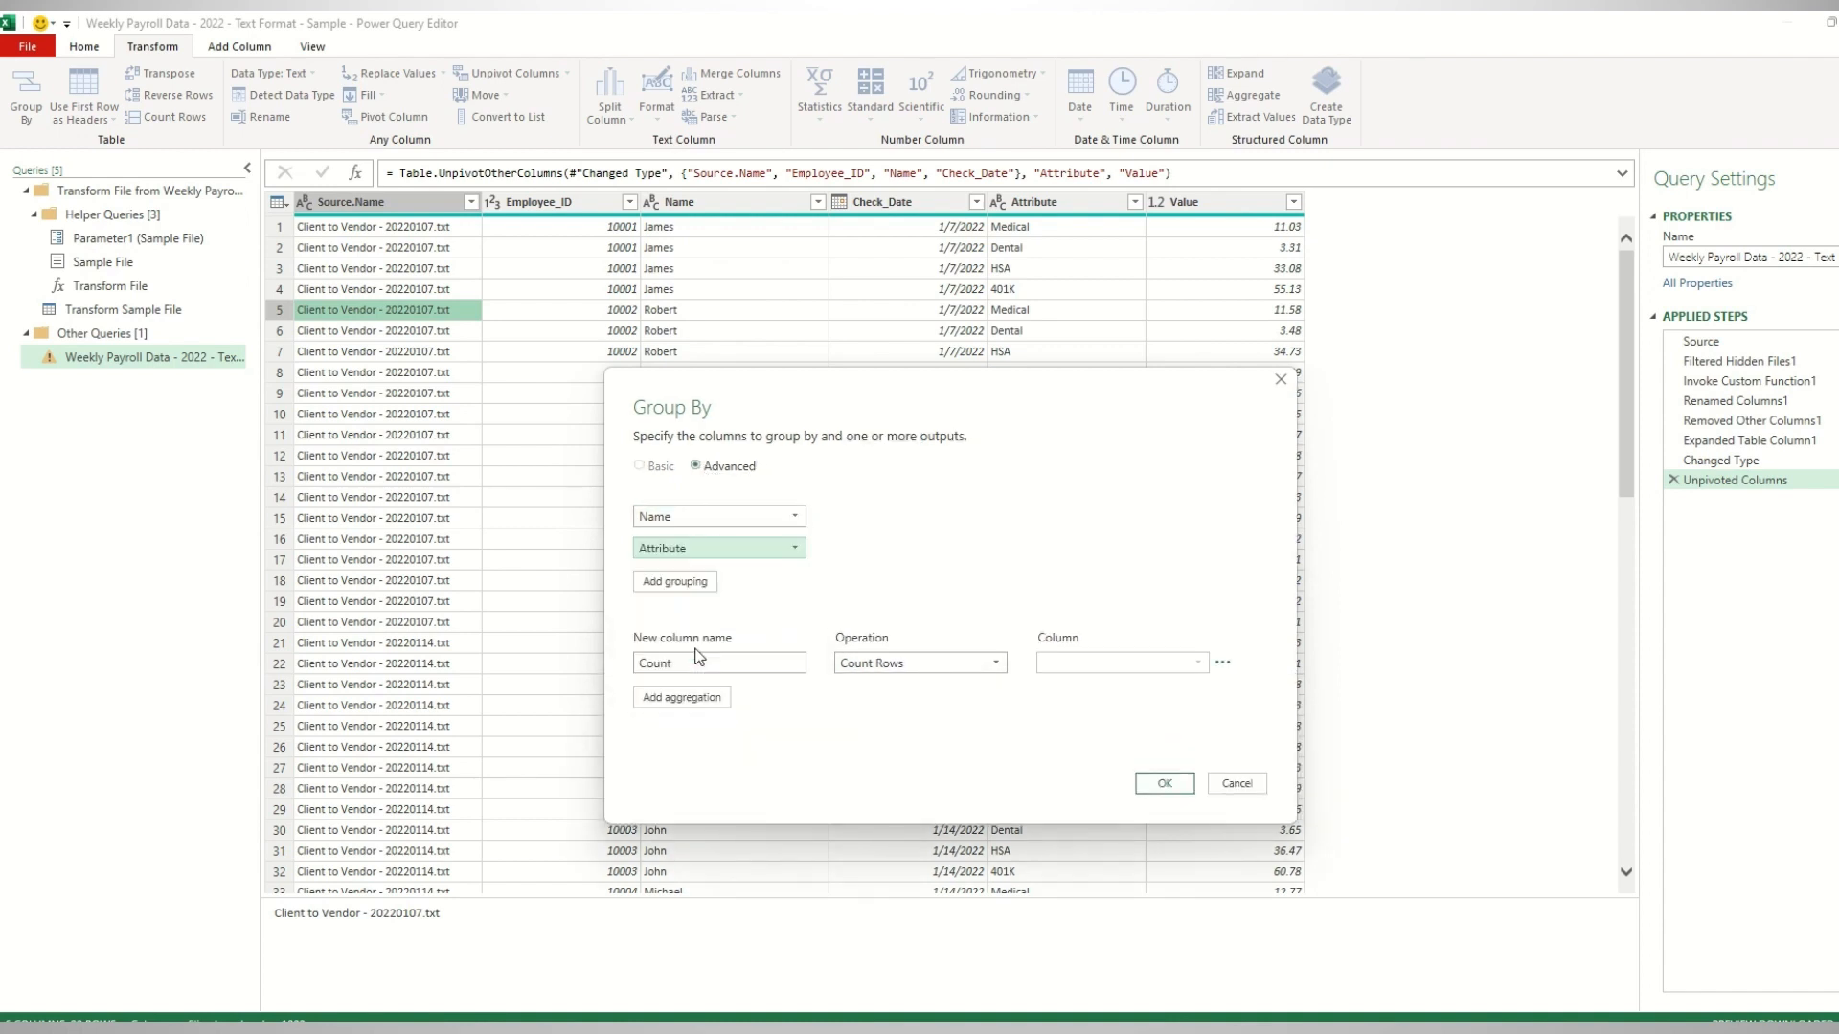
# Aggregate the groups with the Sum of the Value column and apply the grouping.
pyautogui.click(919, 667)
pyautogui.click(908, 680)
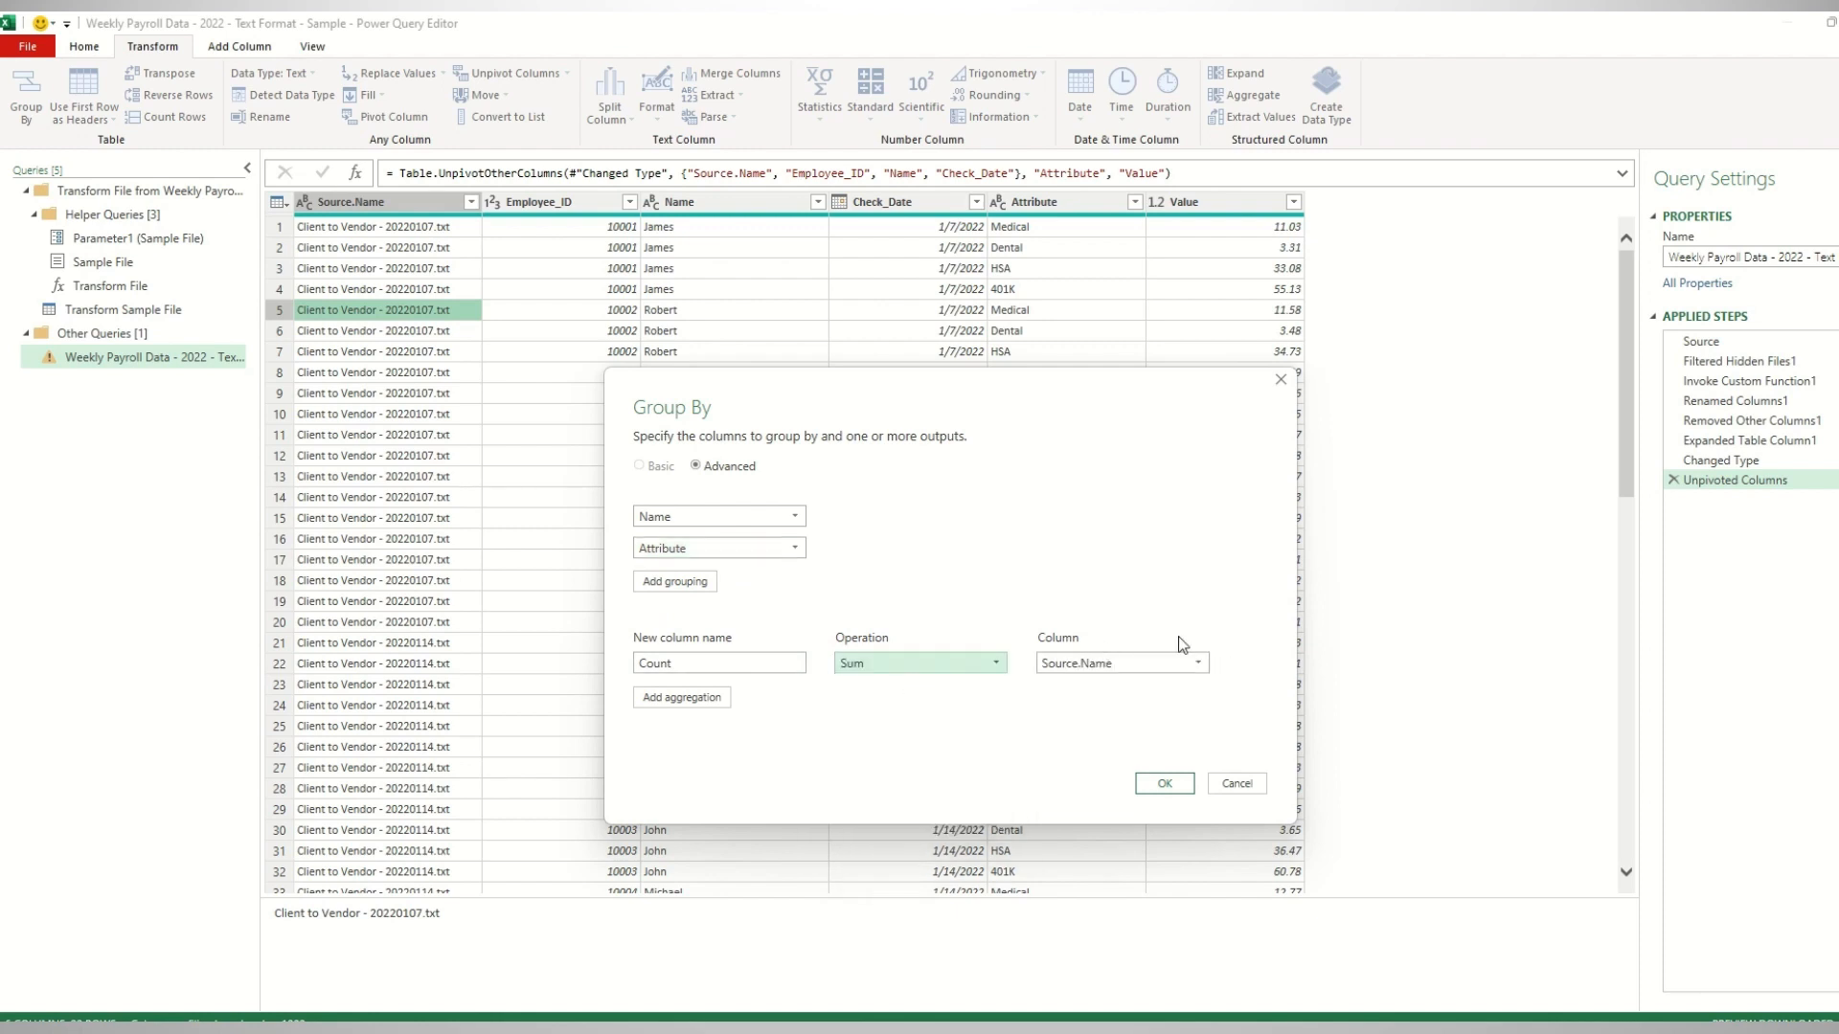
pyautogui.click(1176, 663)
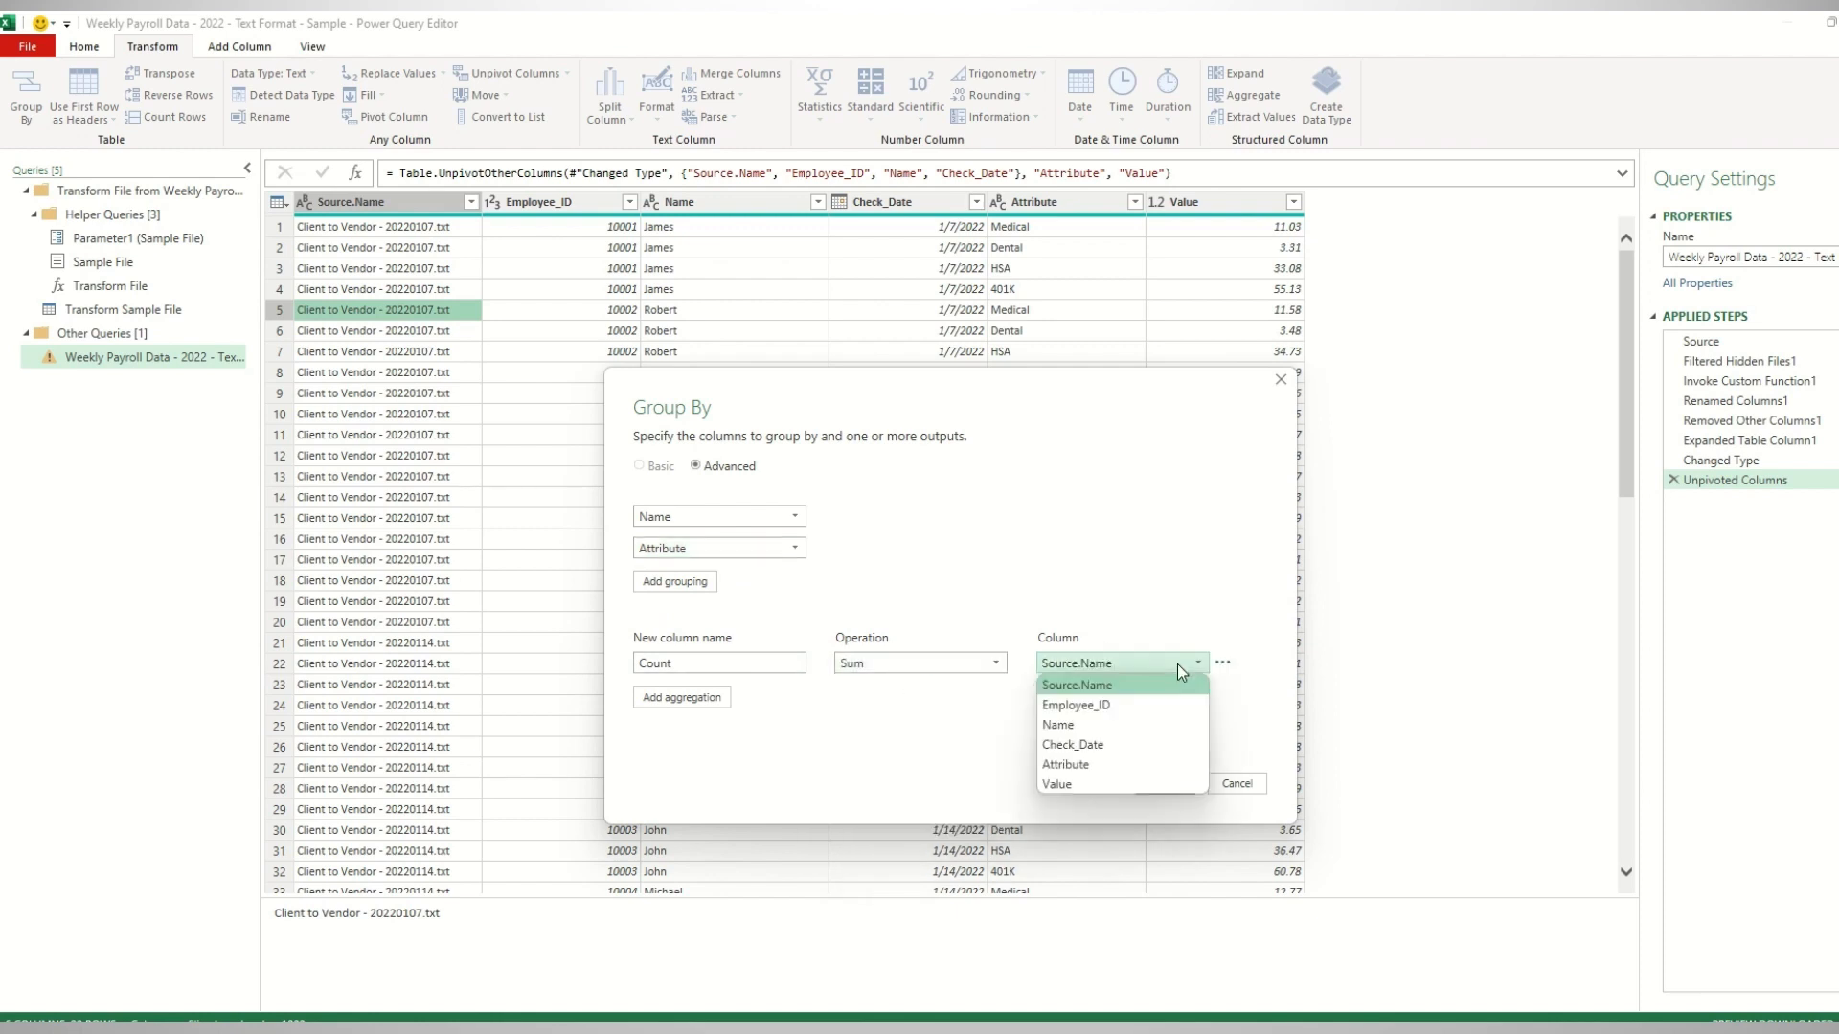
pyautogui.click(1110, 780)
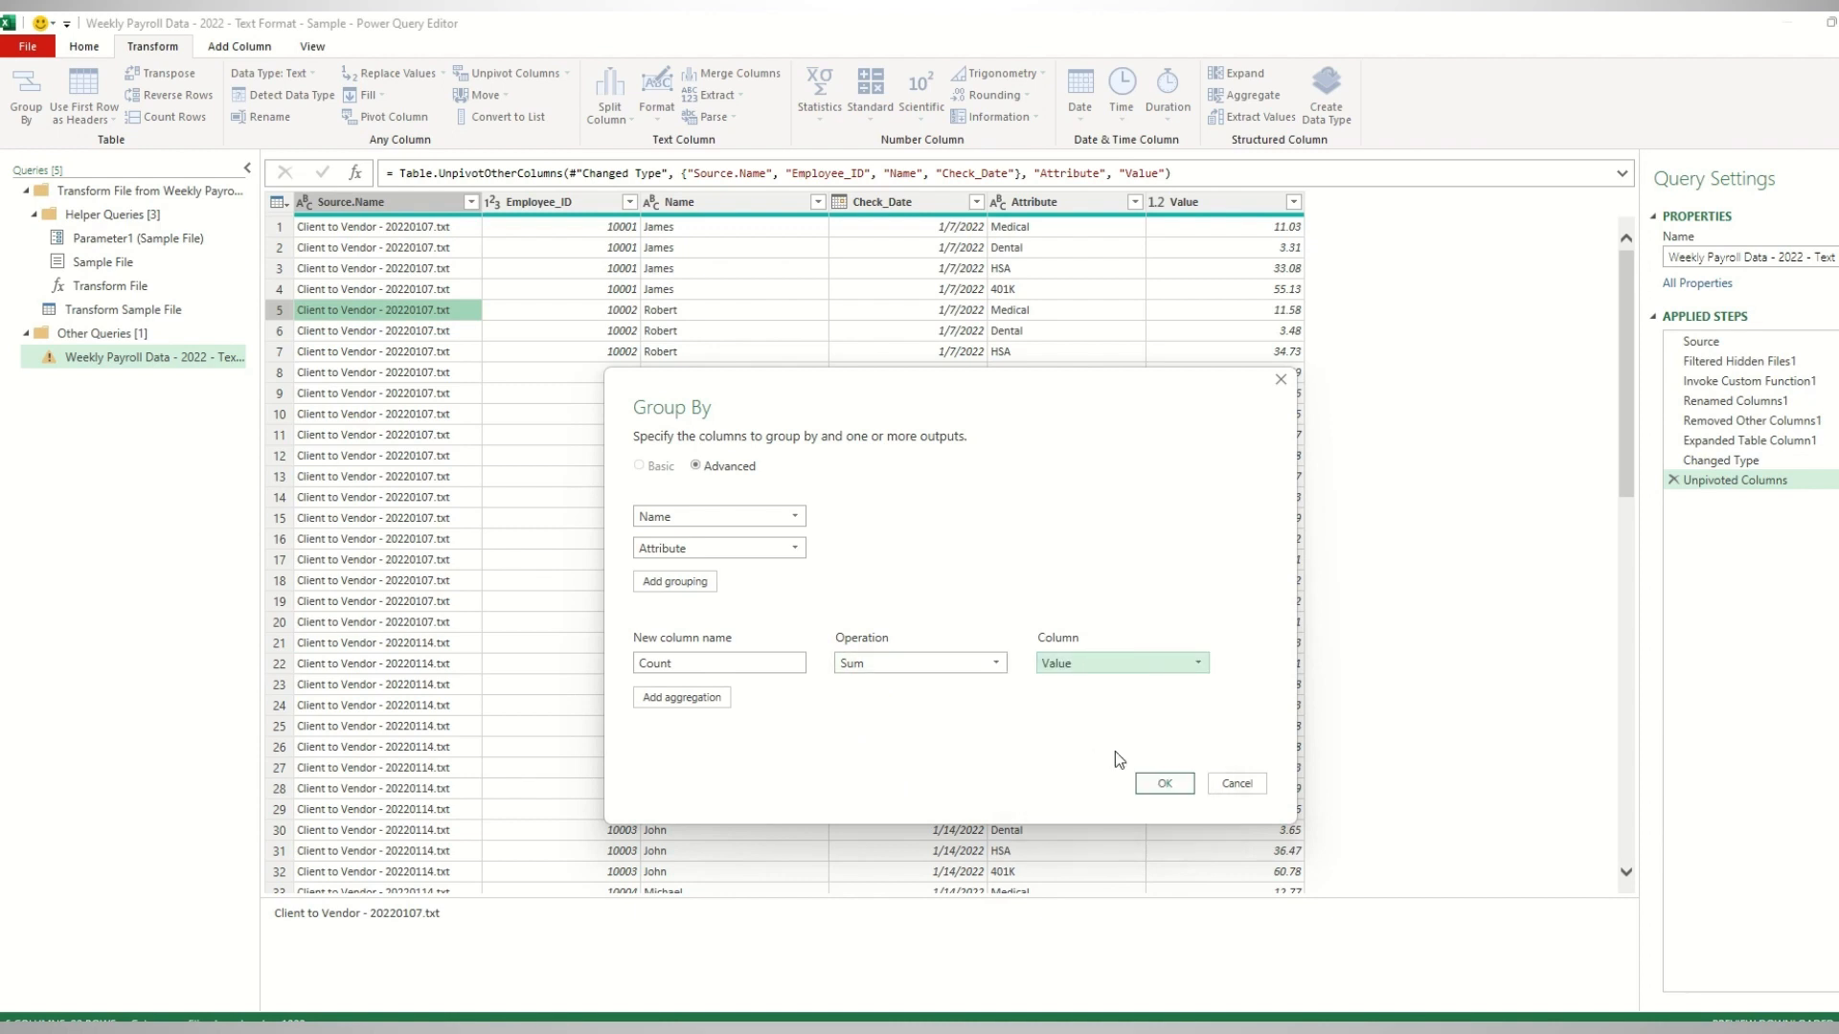
pyautogui.click(1162, 783)
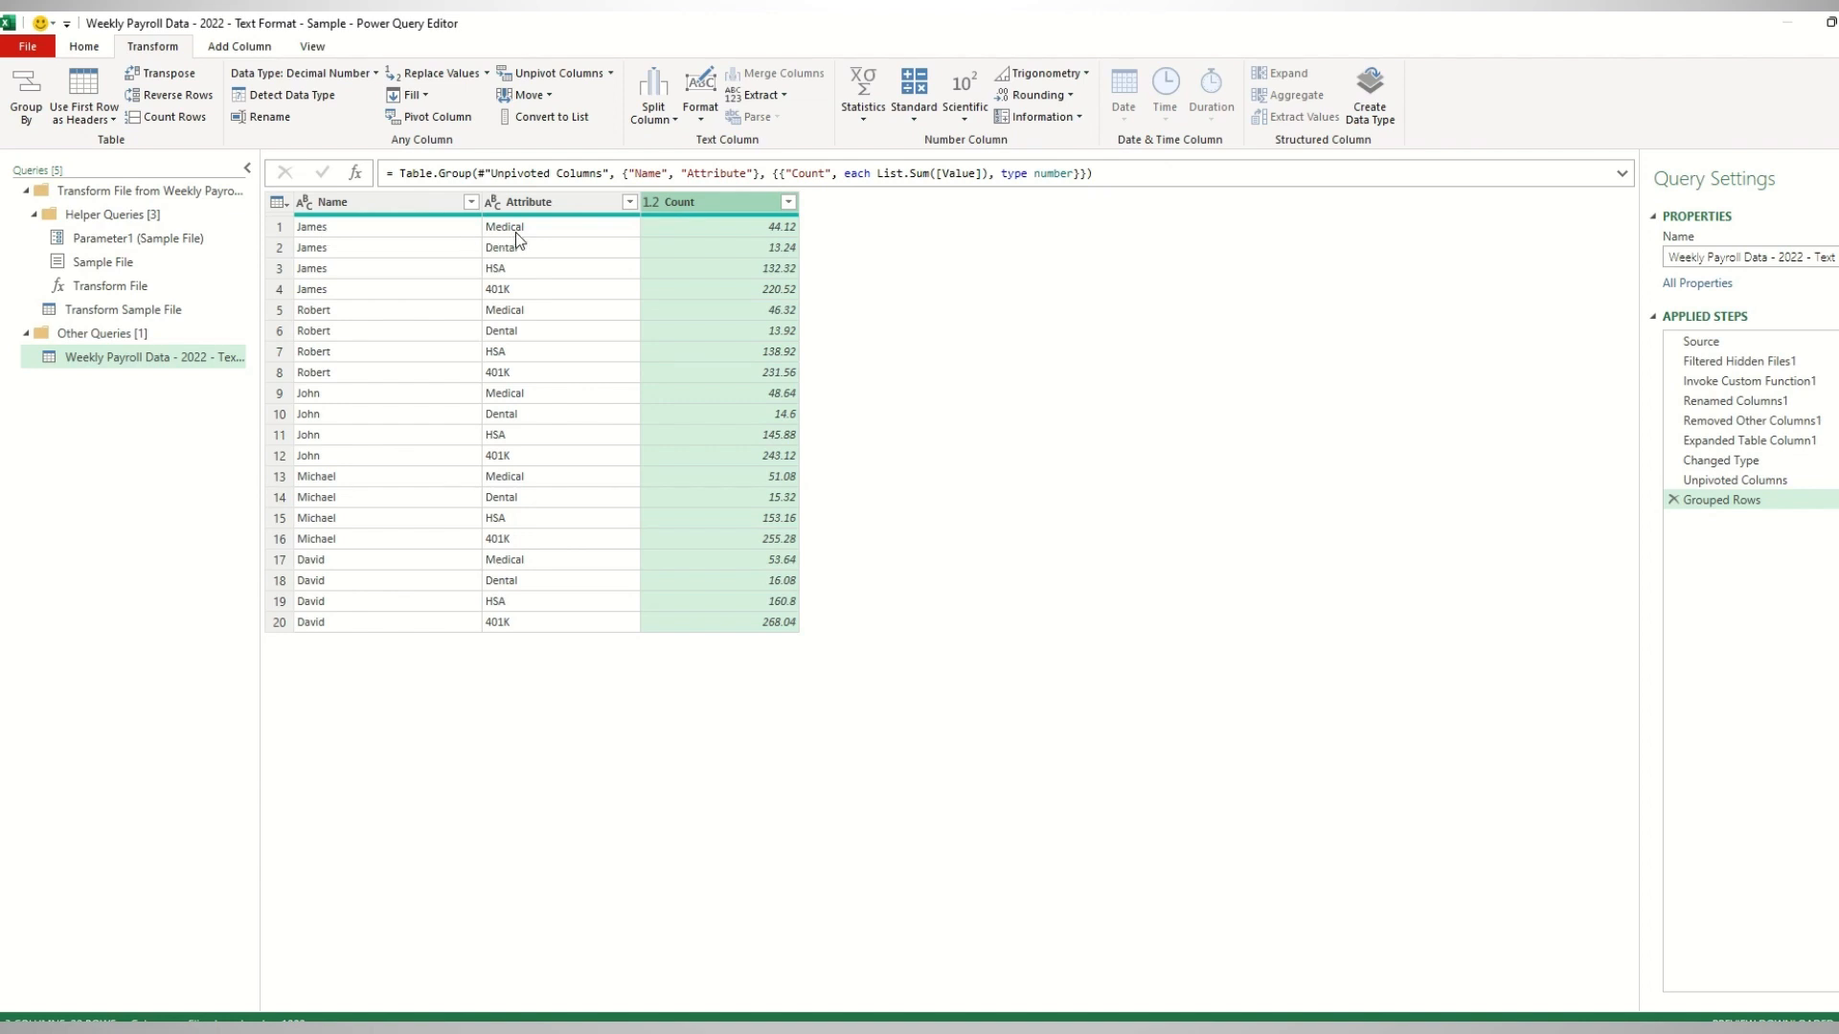
# Start a Pivot Column operation on the grouped table's Attribute column, with Count as the values column.
pyautogui.click(785, 231)
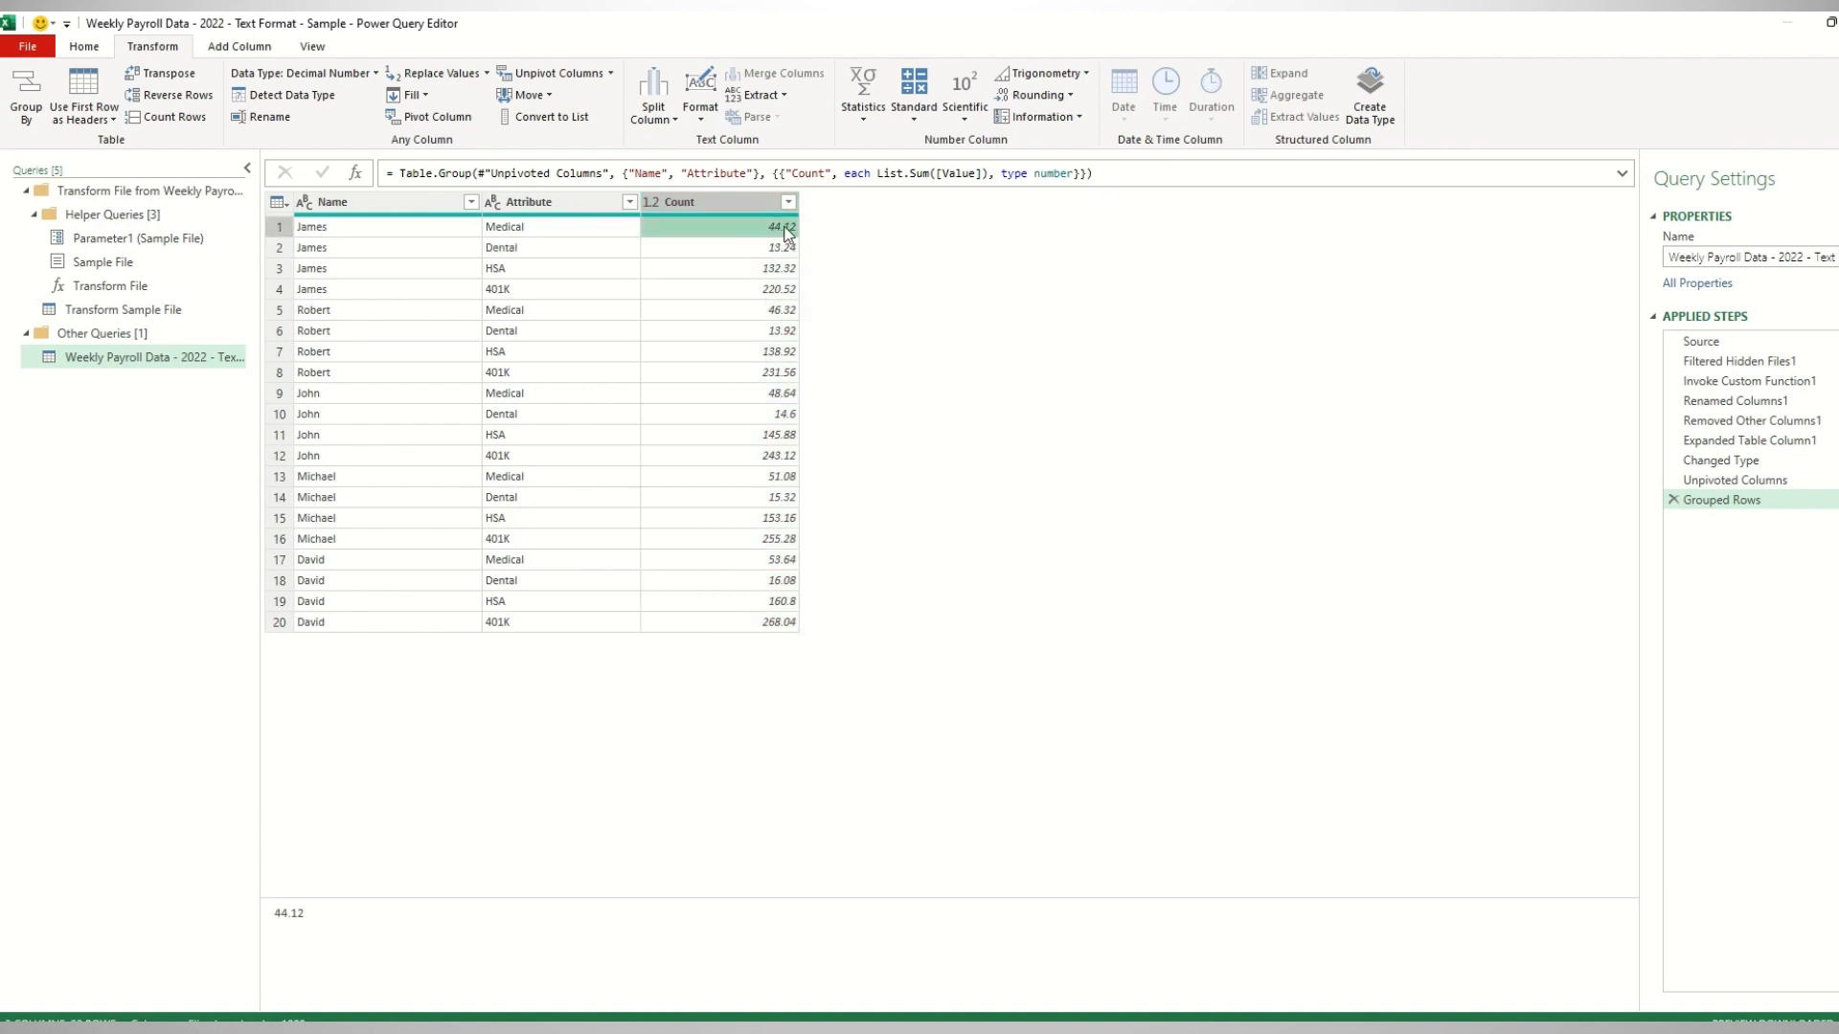
pyautogui.click(533, 231)
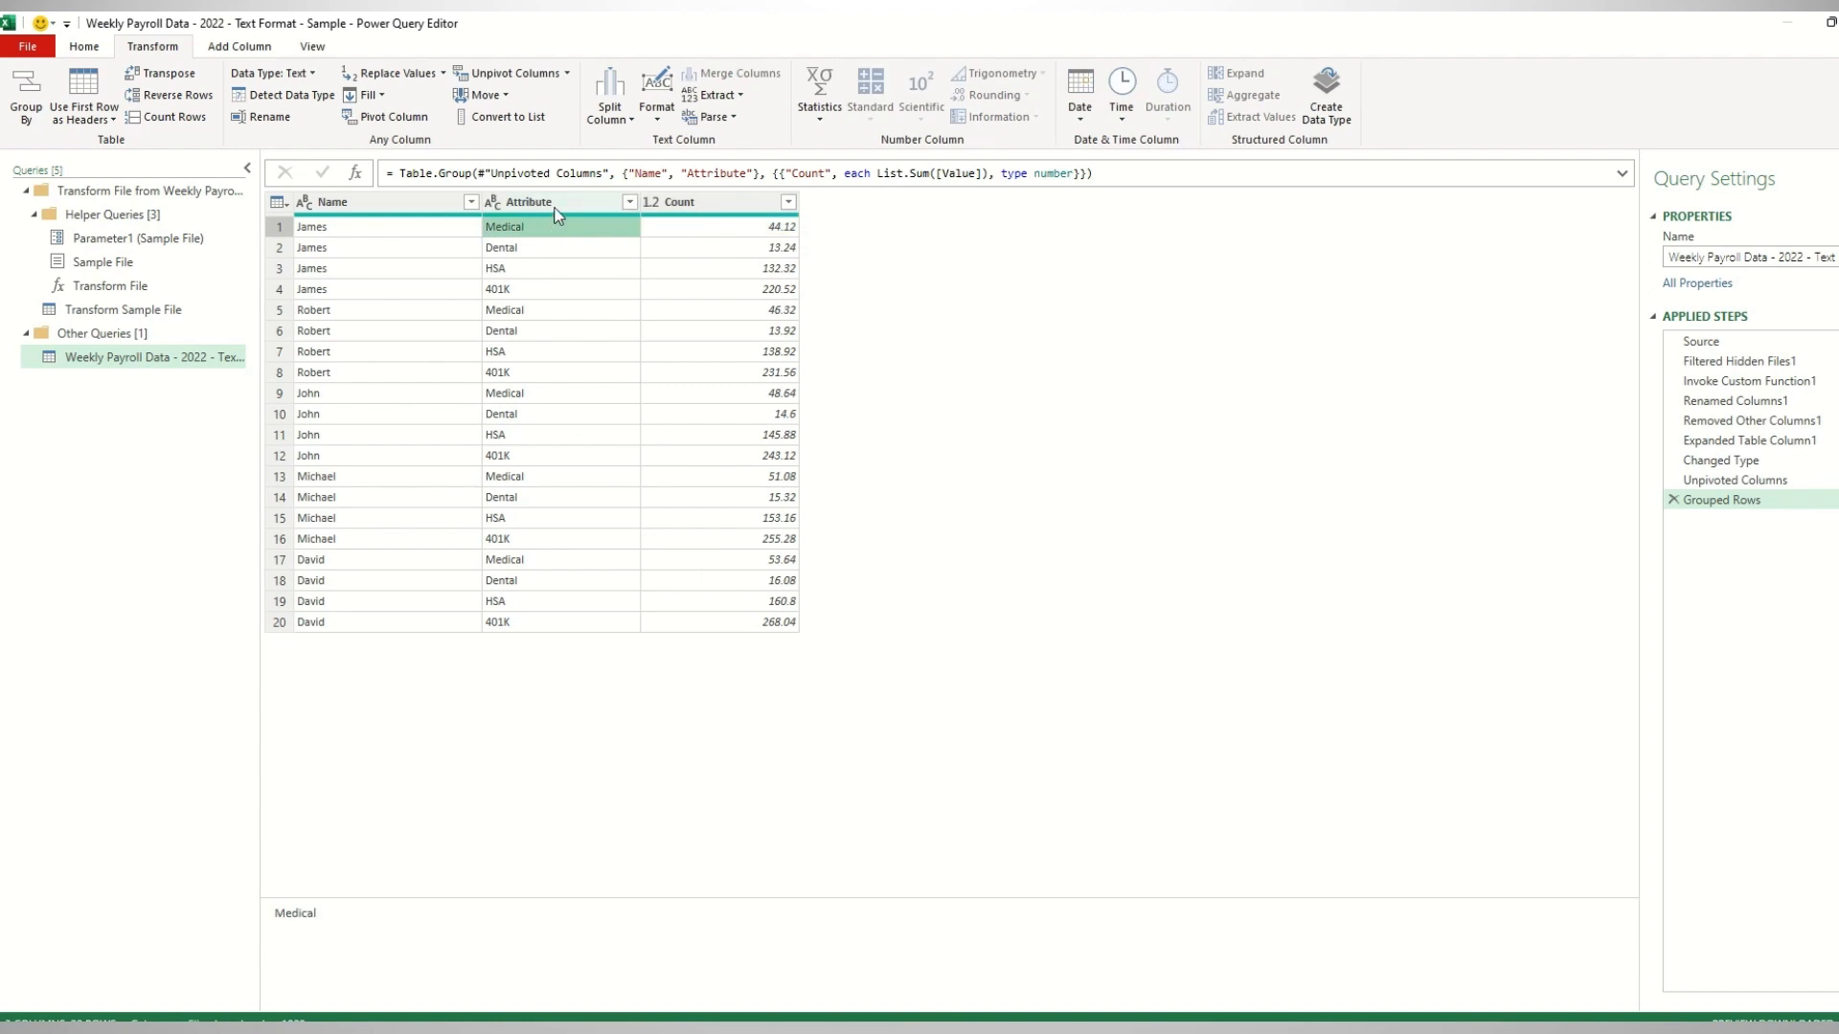
pyautogui.click(555, 205)
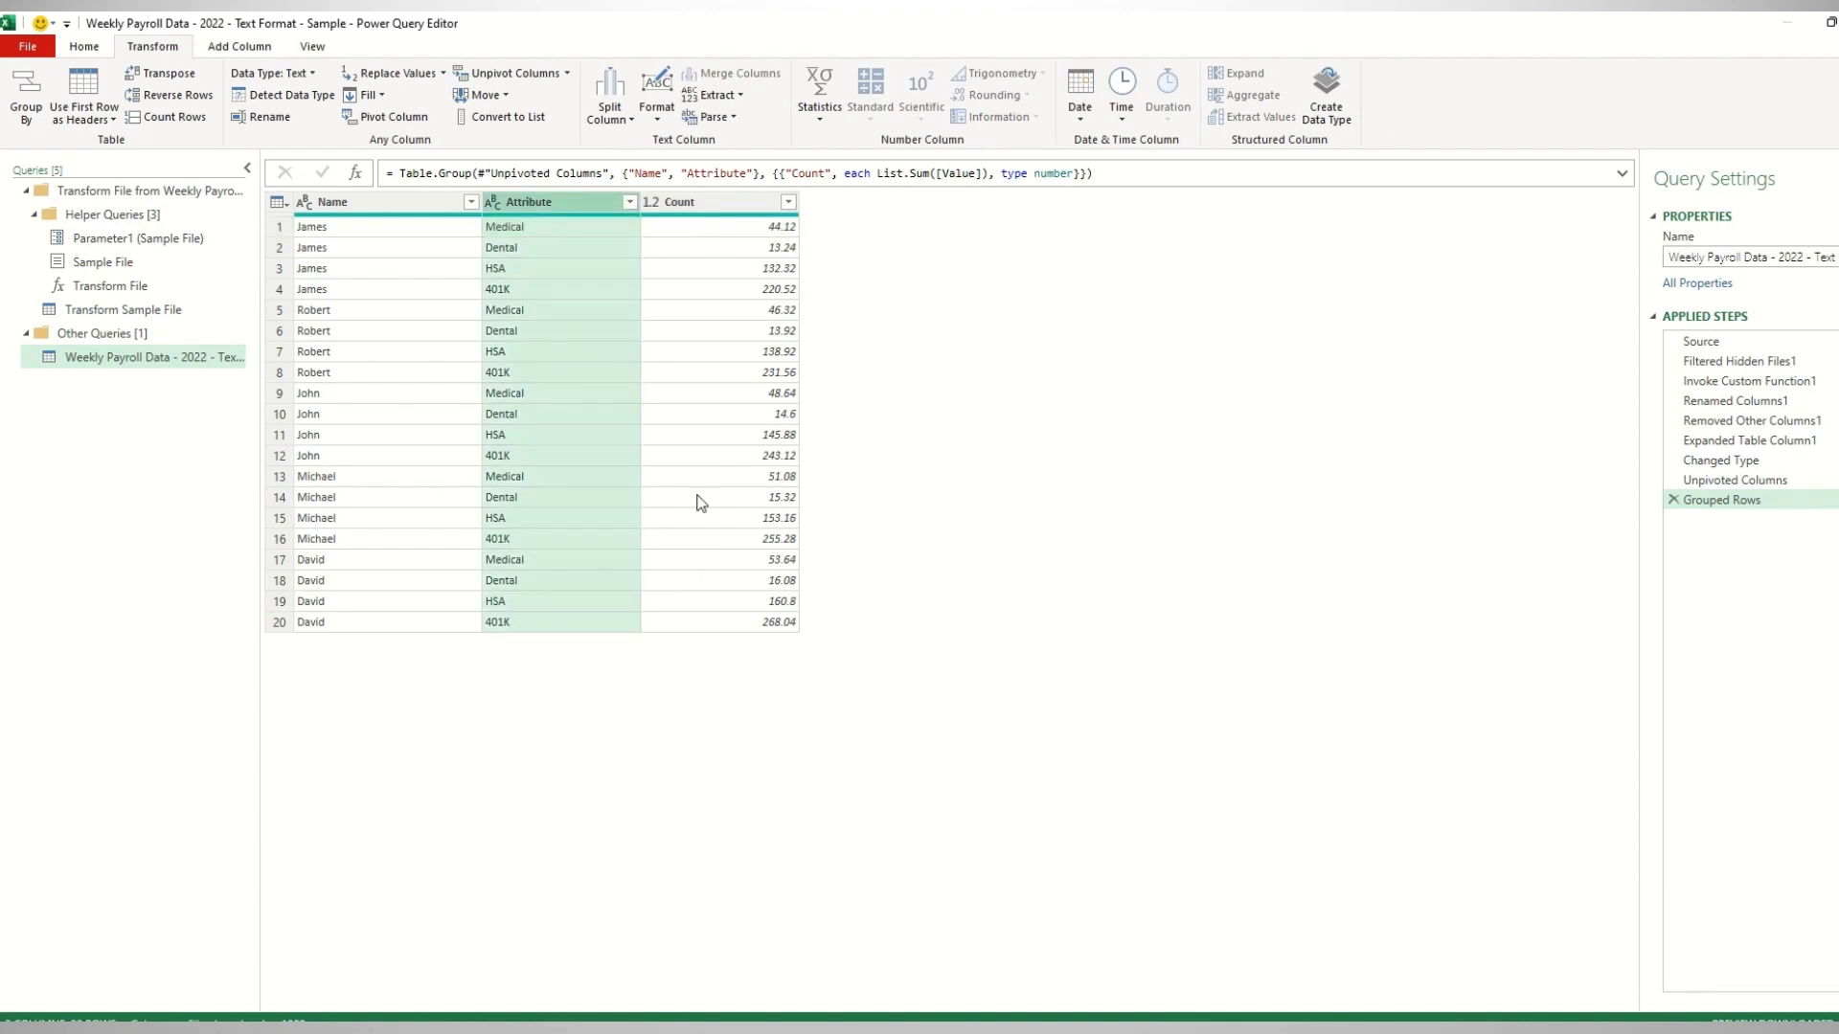
pyautogui.click(764, 622)
pyautogui.click(536, 207)
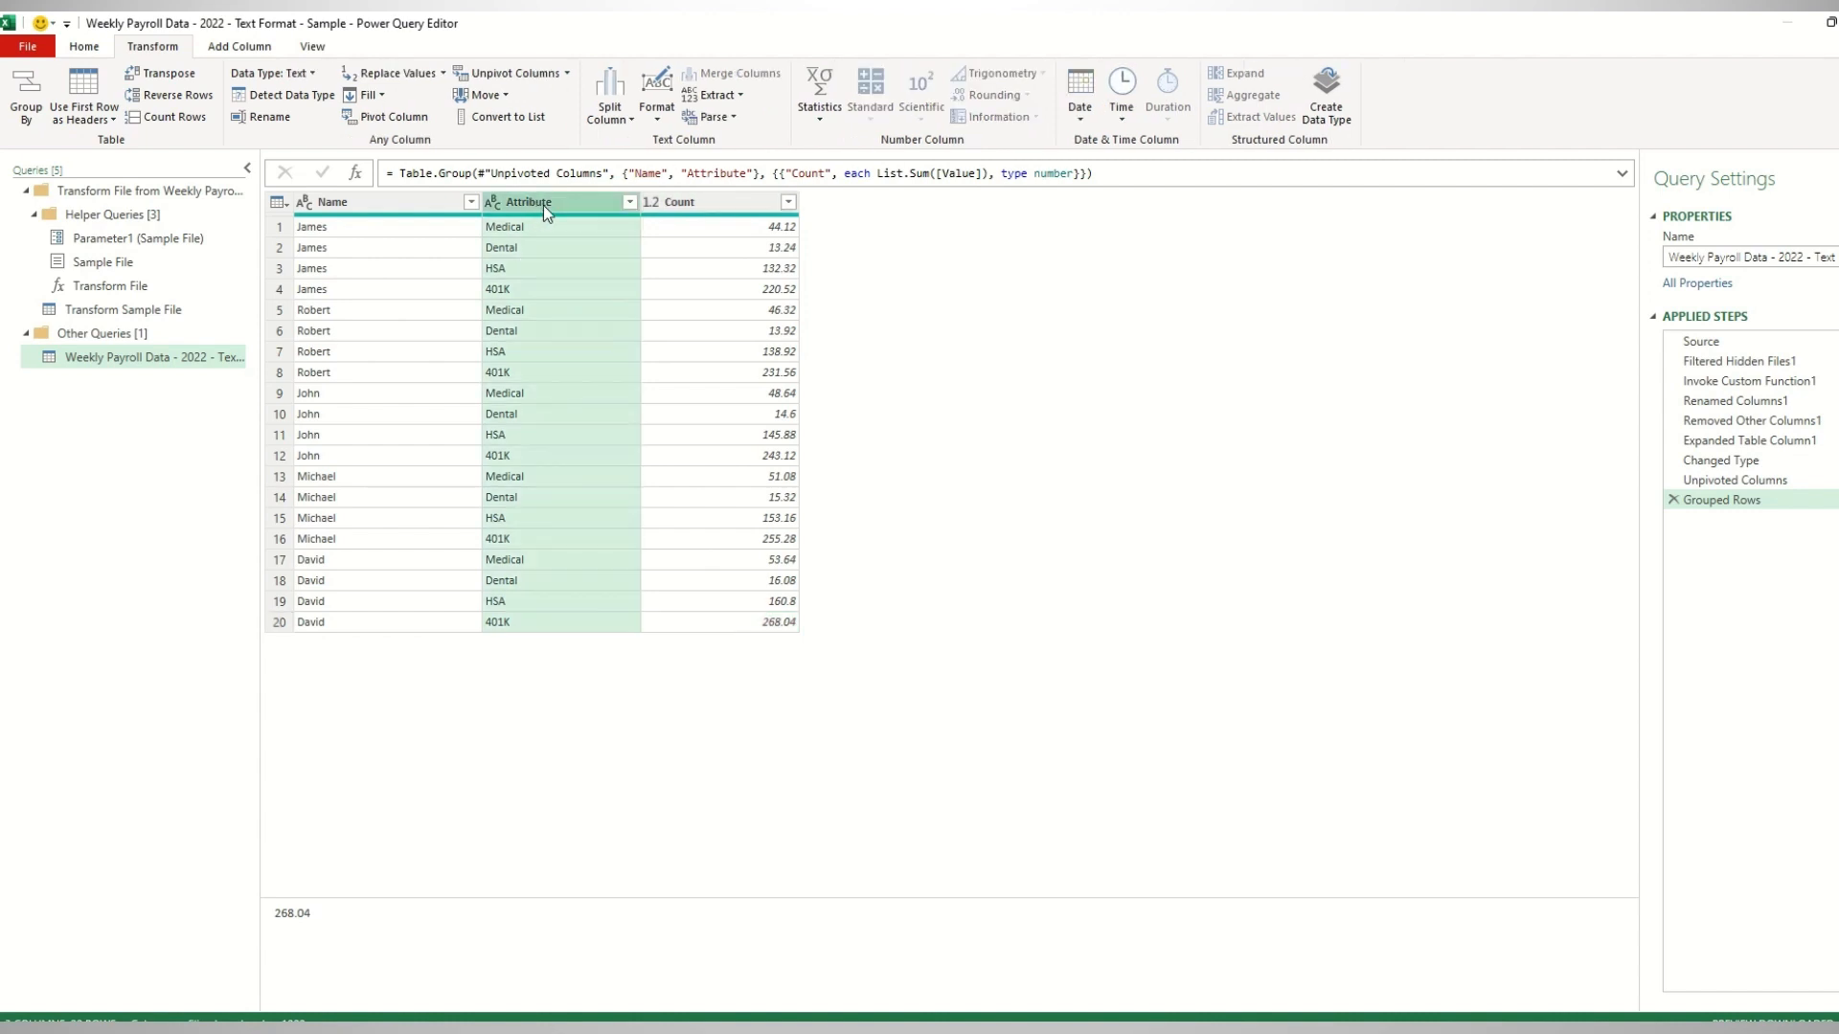
pyautogui.keyDown('ctrl'); pyautogui.click(687, 205); pyautogui.keyUp('ctrl')
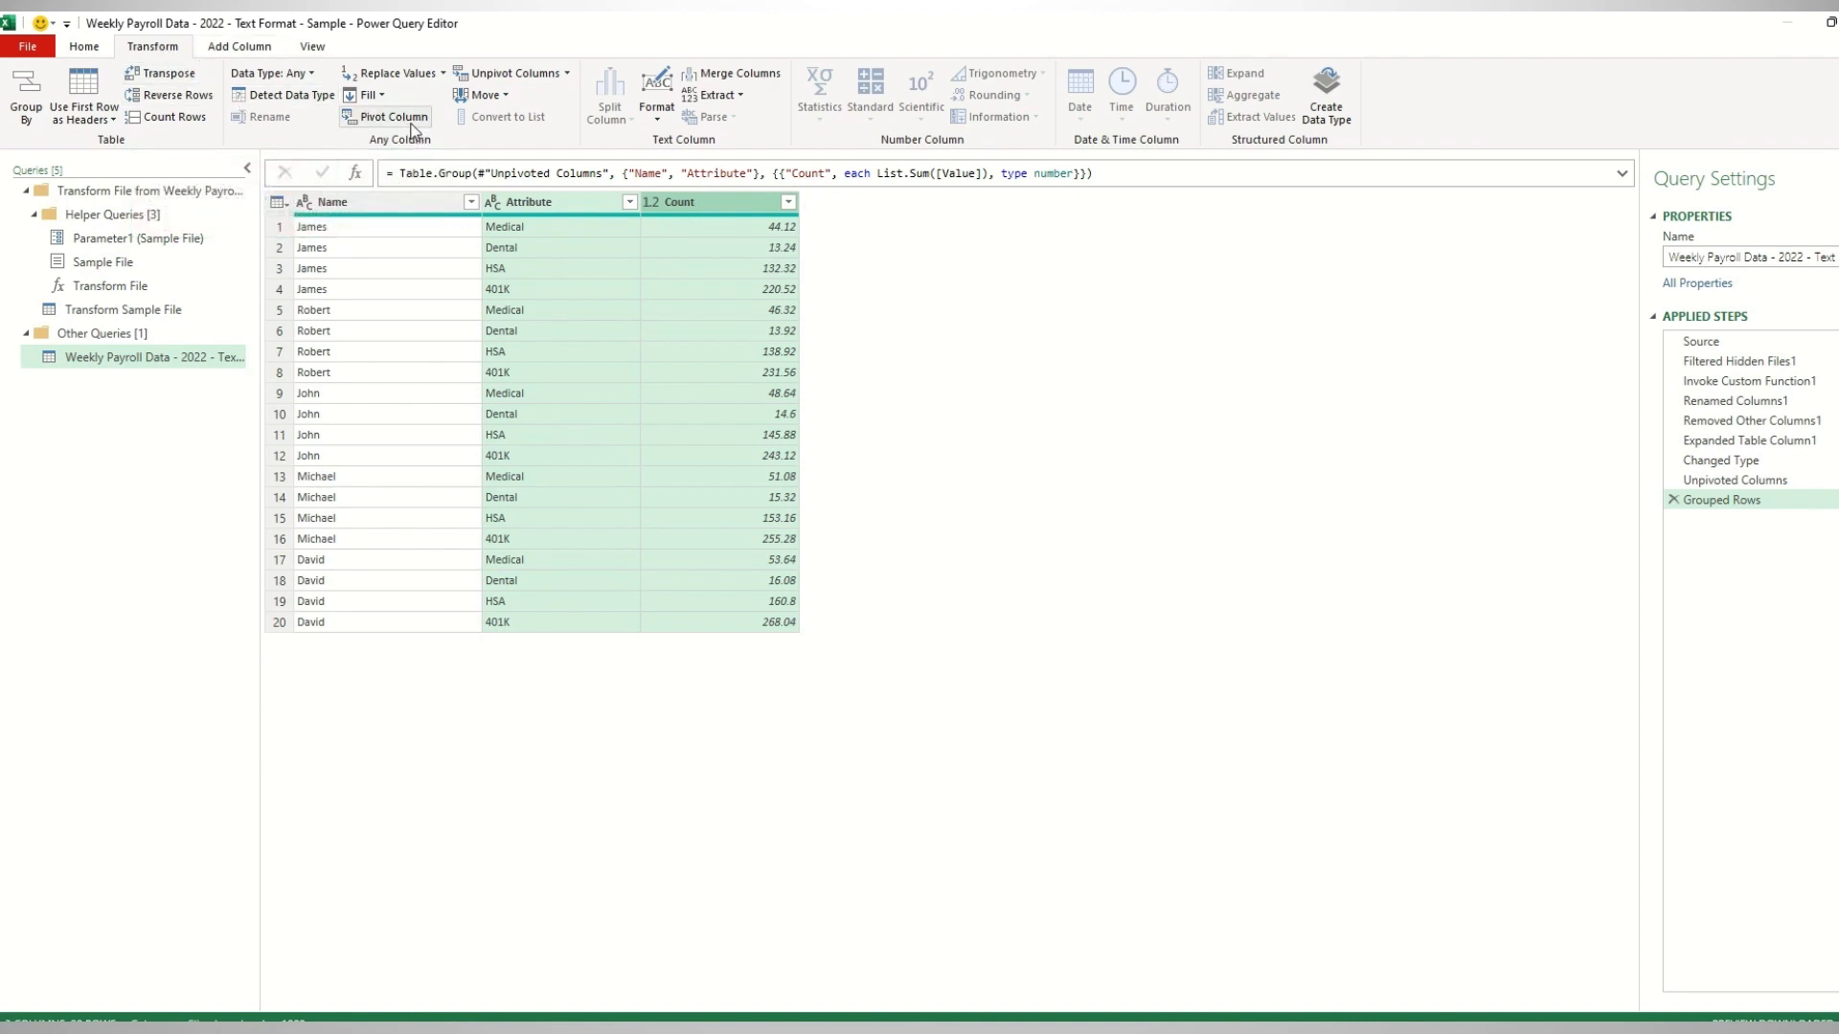
pyautogui.click(411, 123)
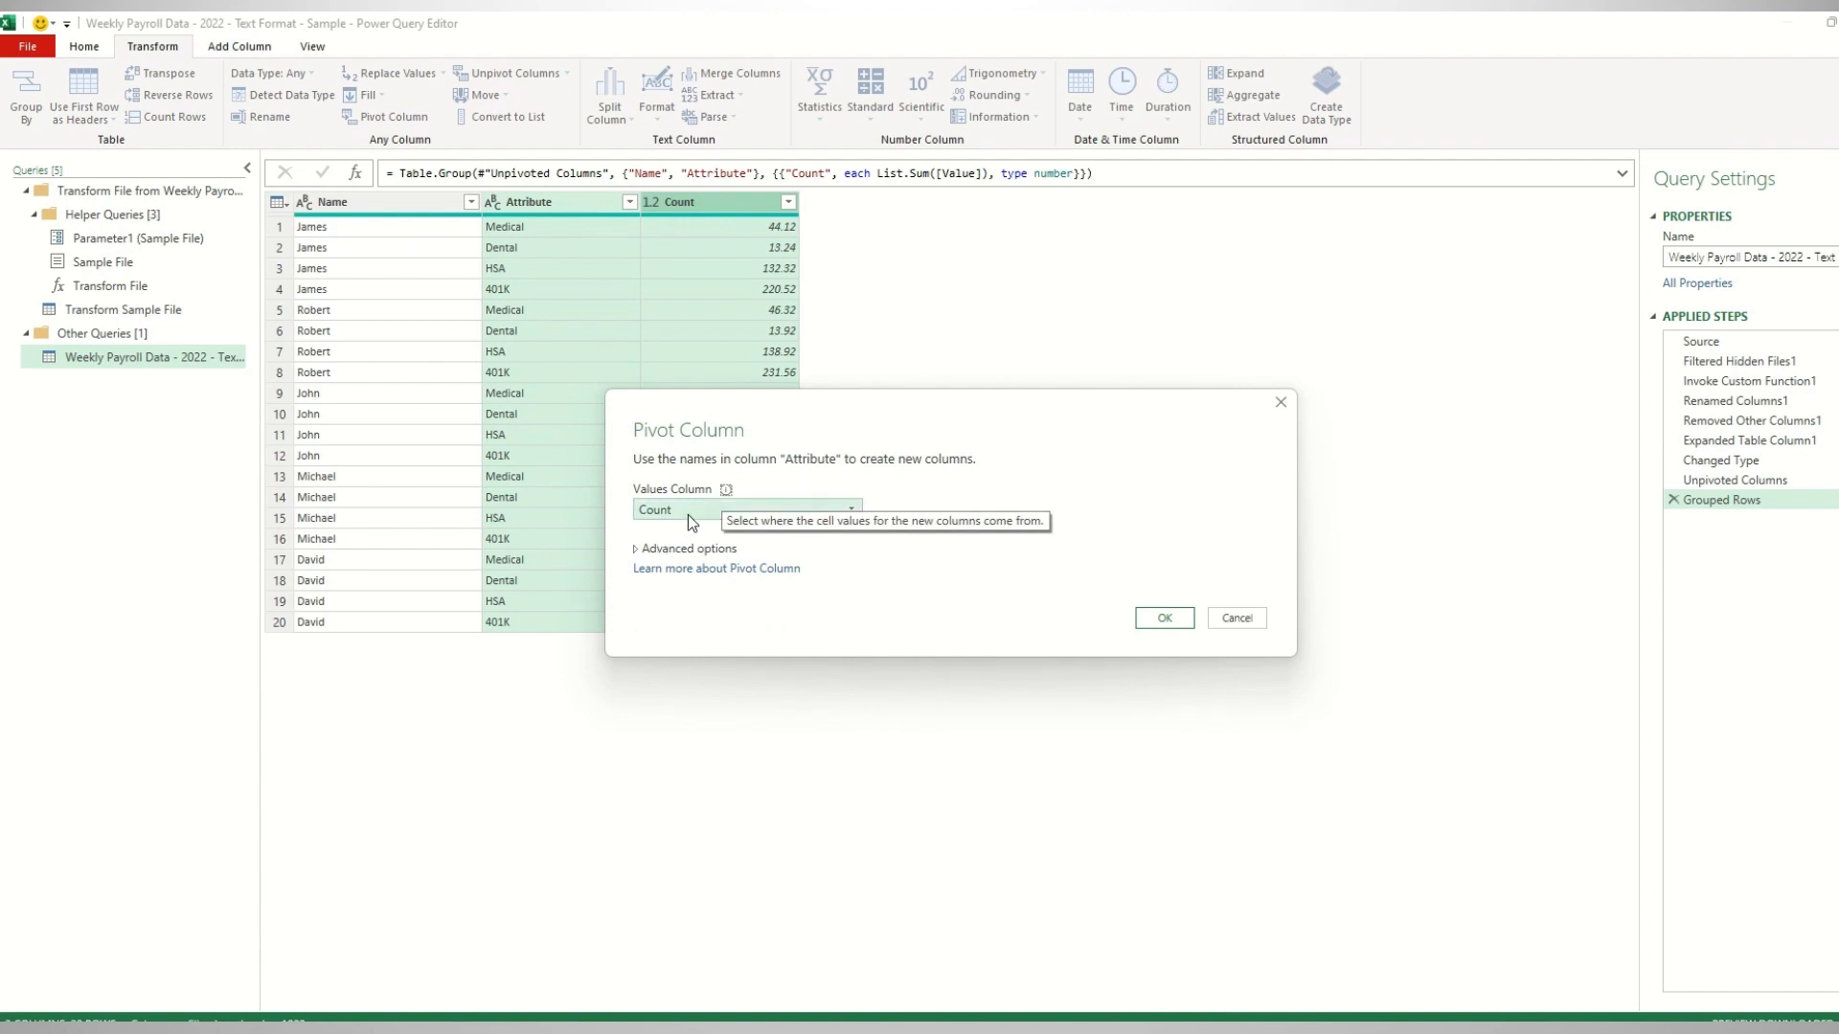
pyautogui.click(687, 514)
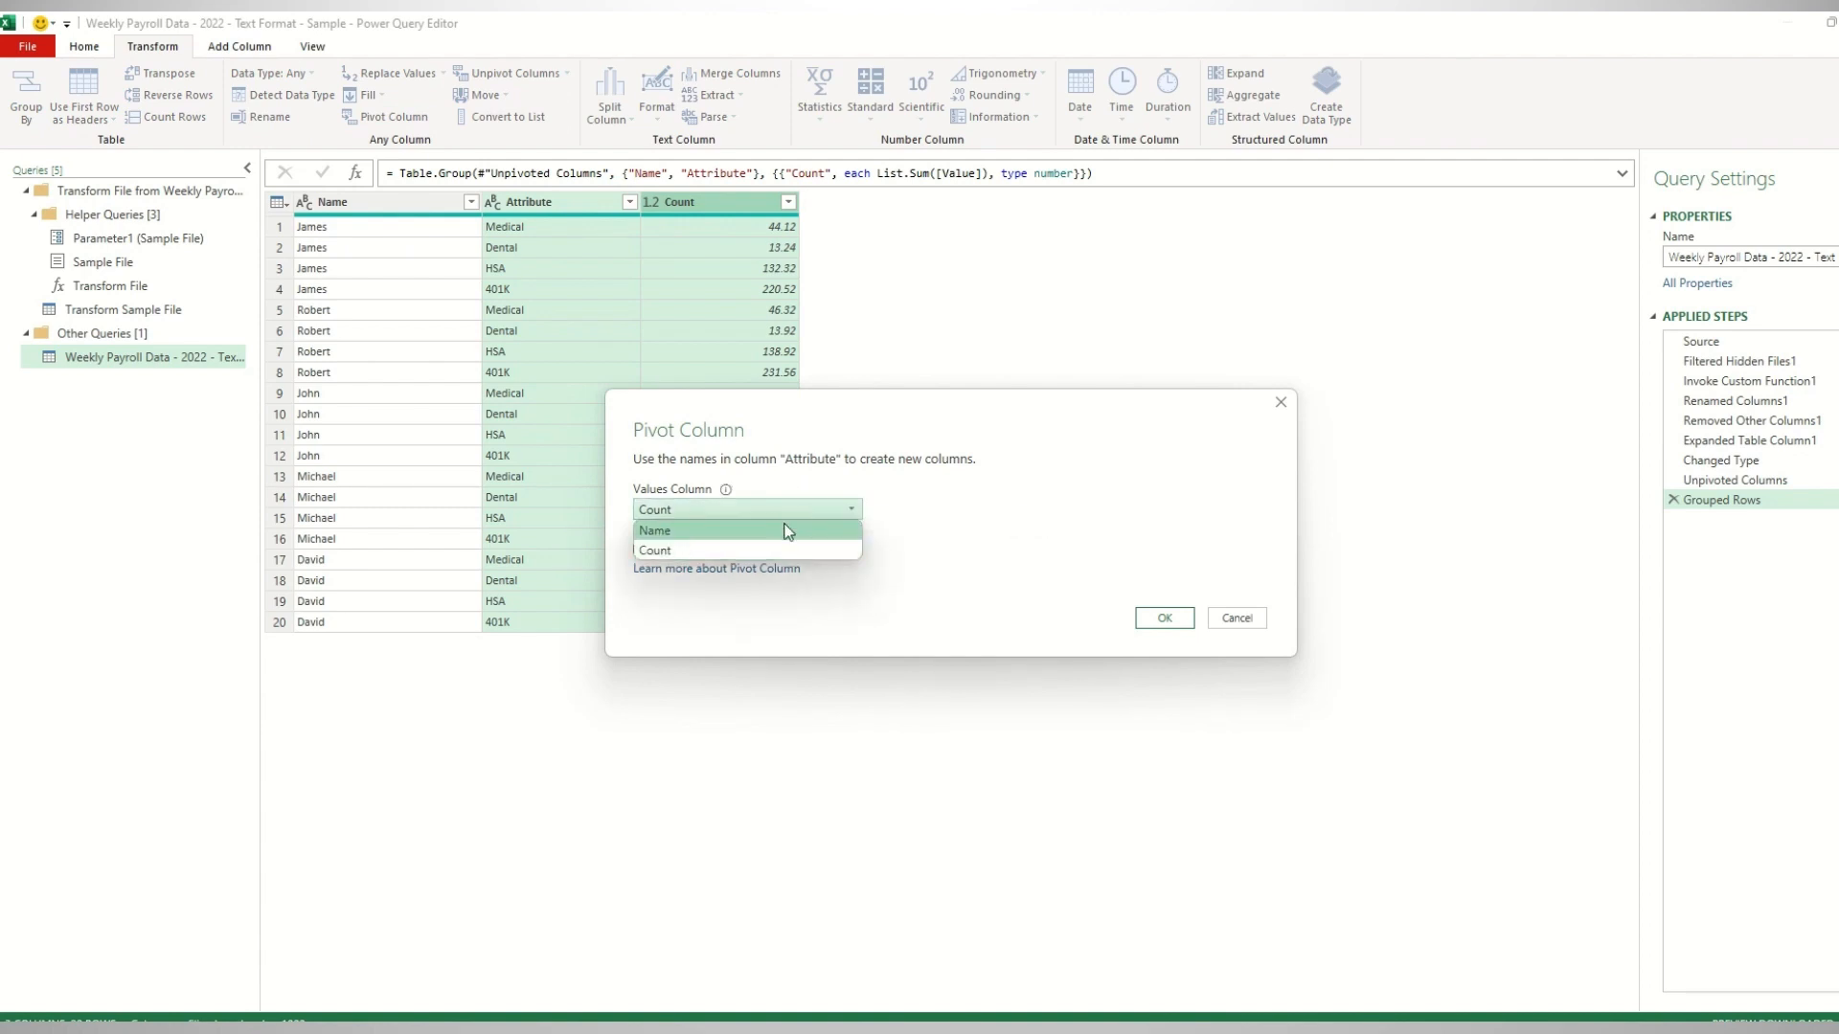
pyautogui.click(961, 525)
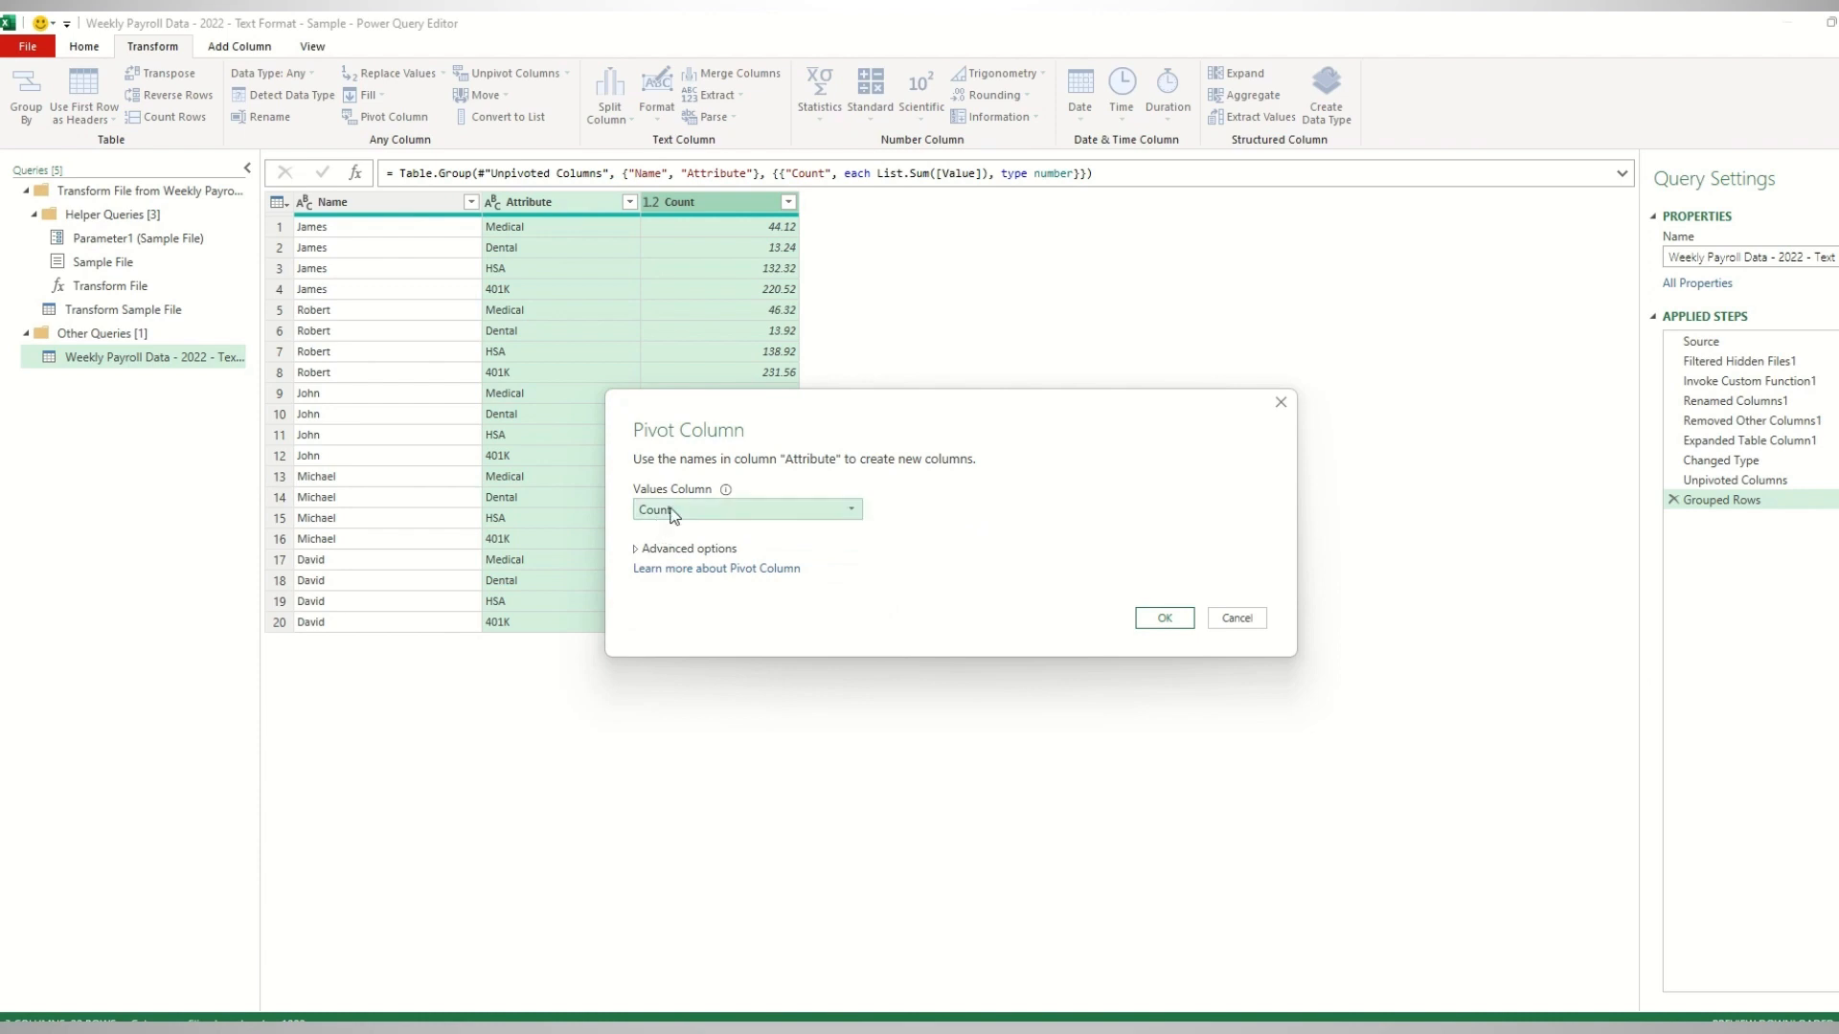
# Set the pivot's aggregate value function to Don't Aggregate and apply the pivot.
pyautogui.click(637, 549)
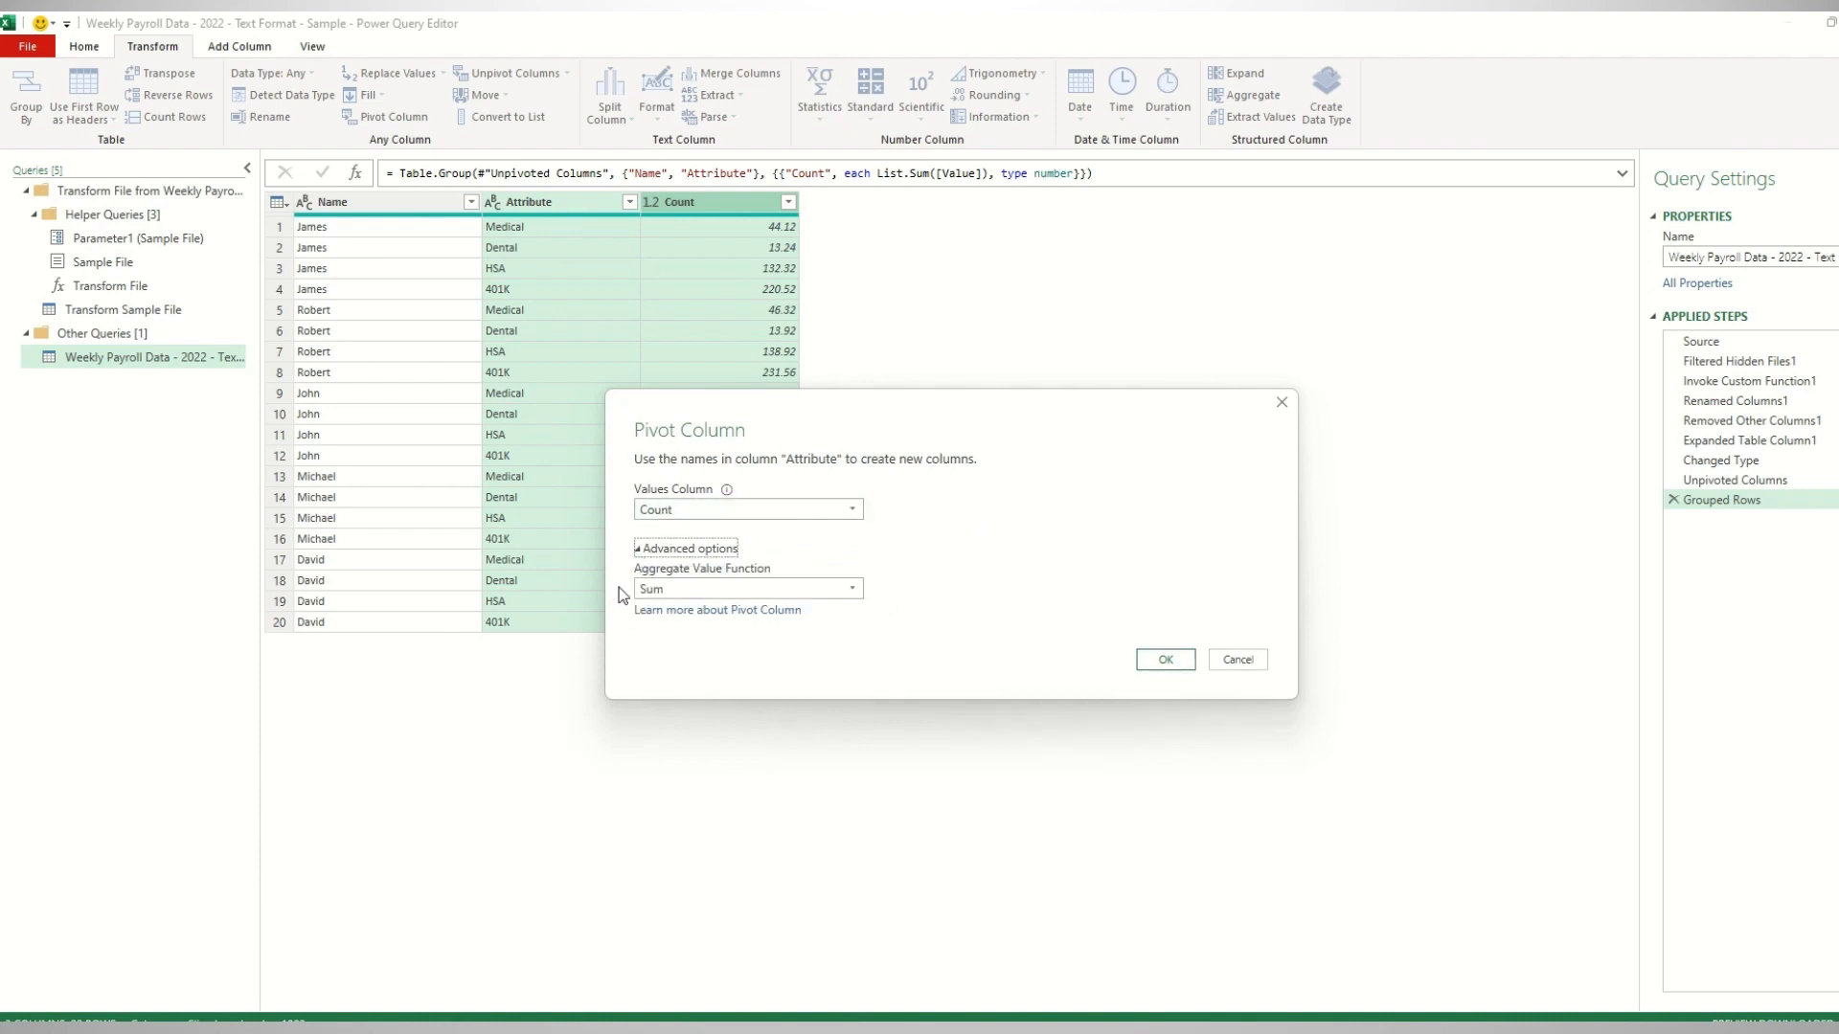
pyautogui.click(674, 594)
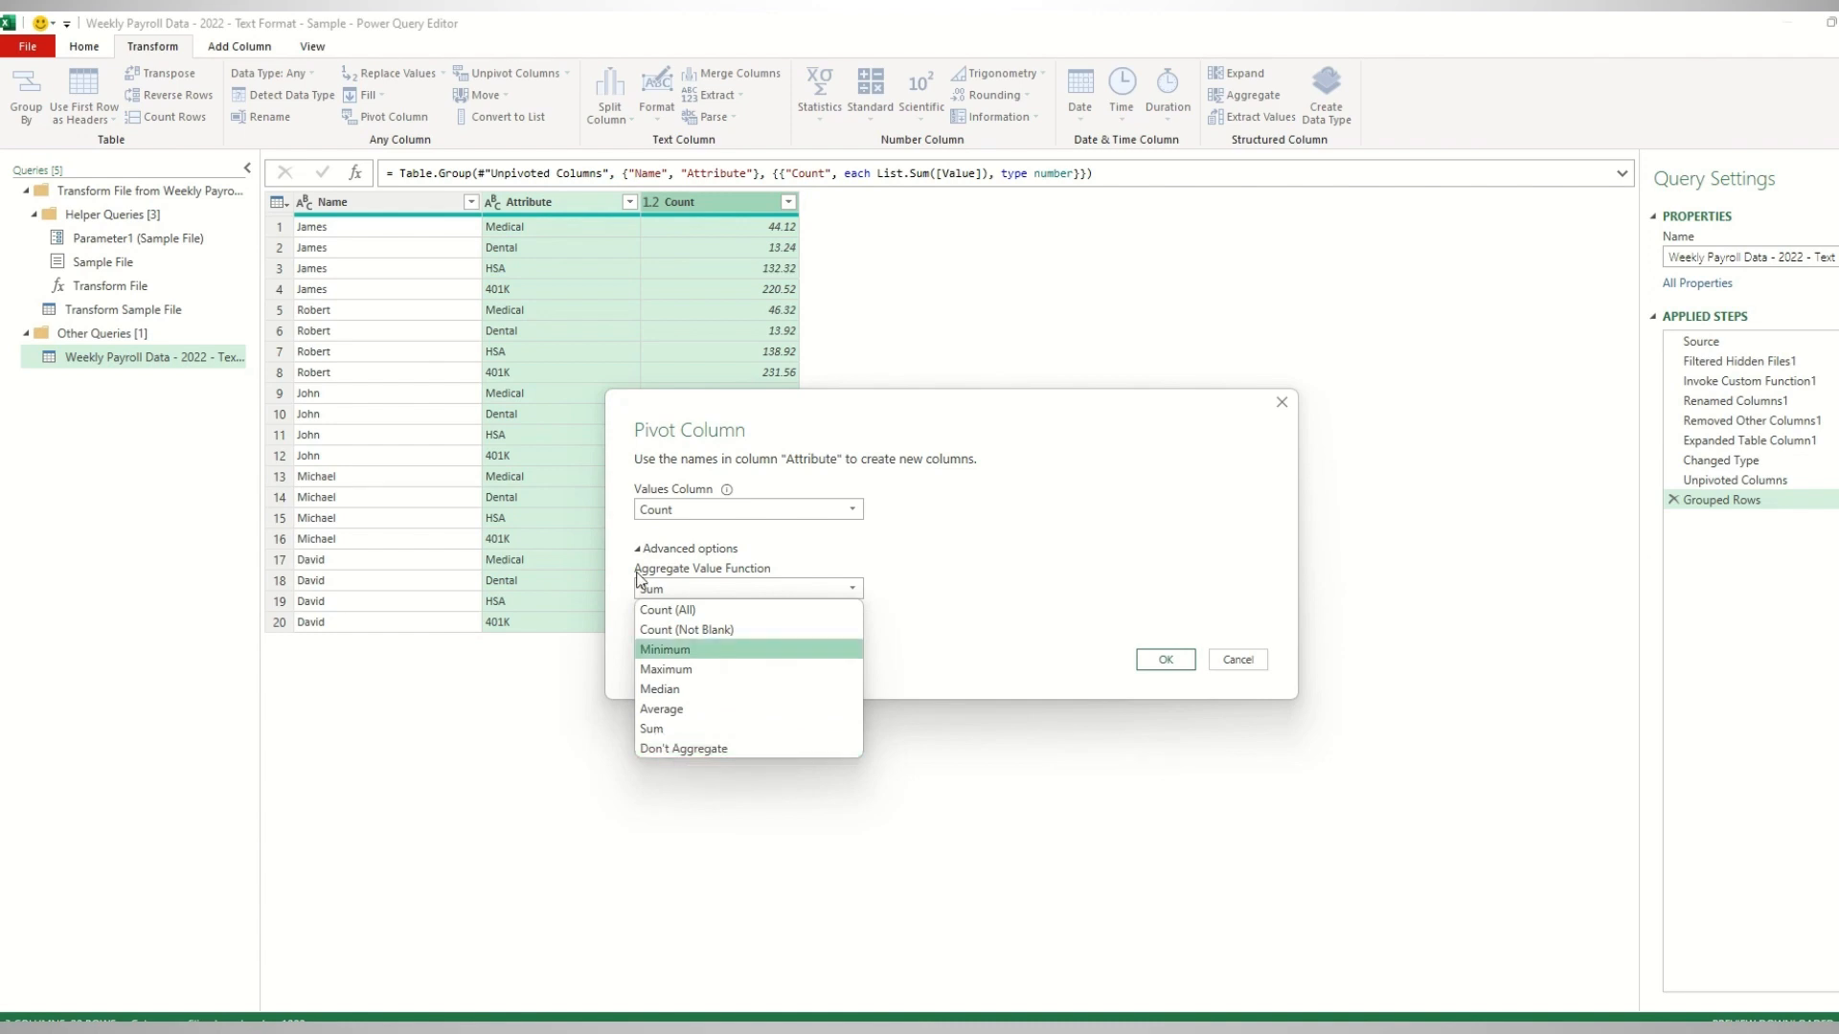
pyautogui.click(676, 728)
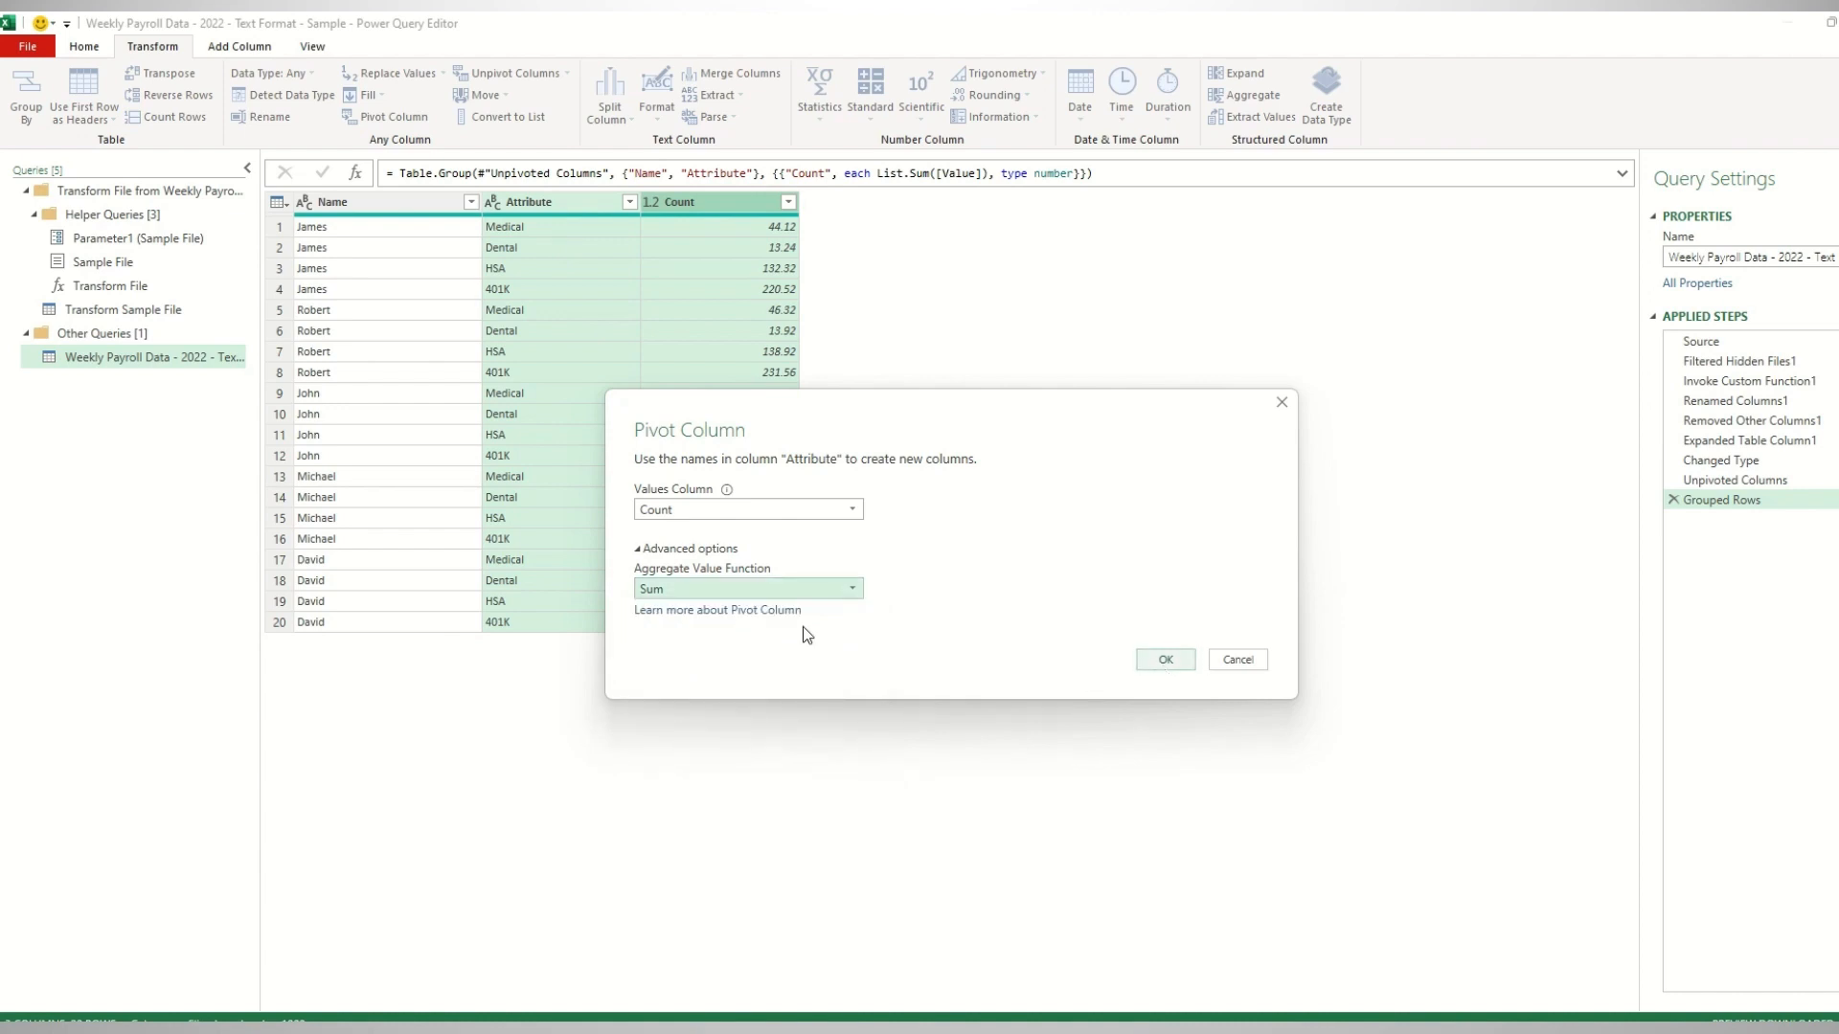
pyautogui.click(668, 591)
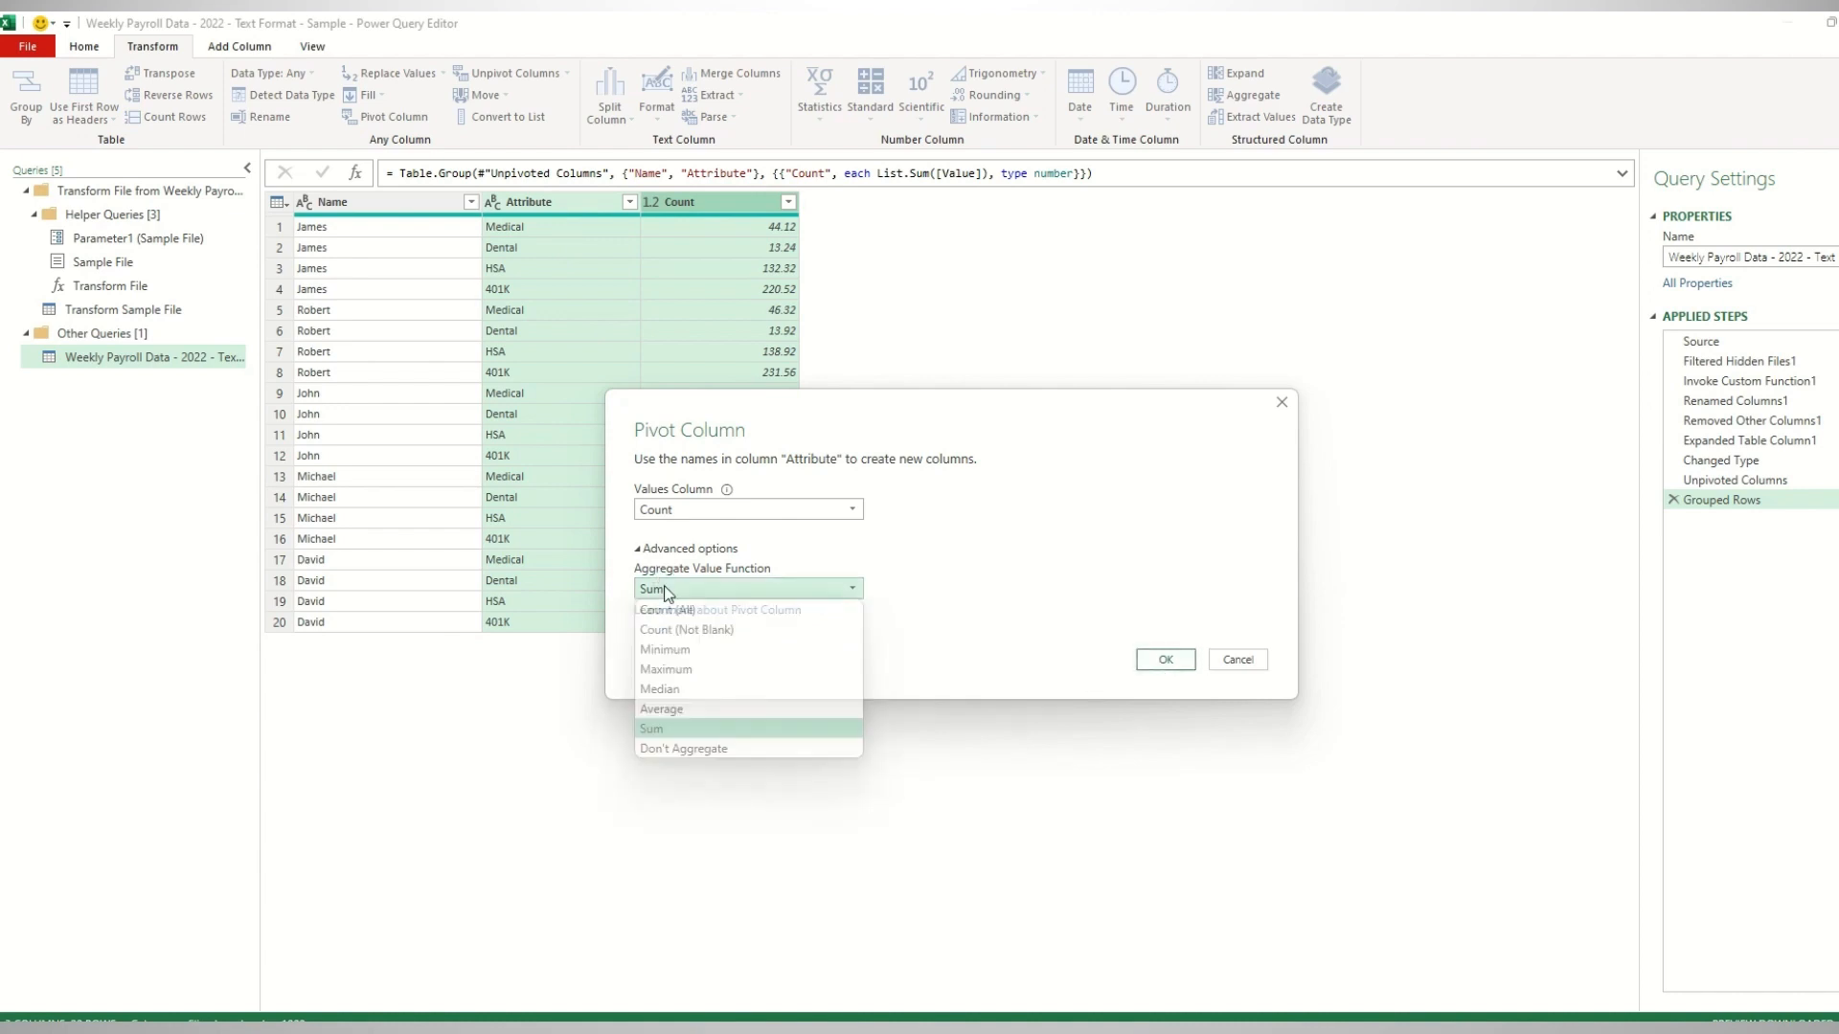
pyautogui.click(672, 749)
pyautogui.click(1176, 662)
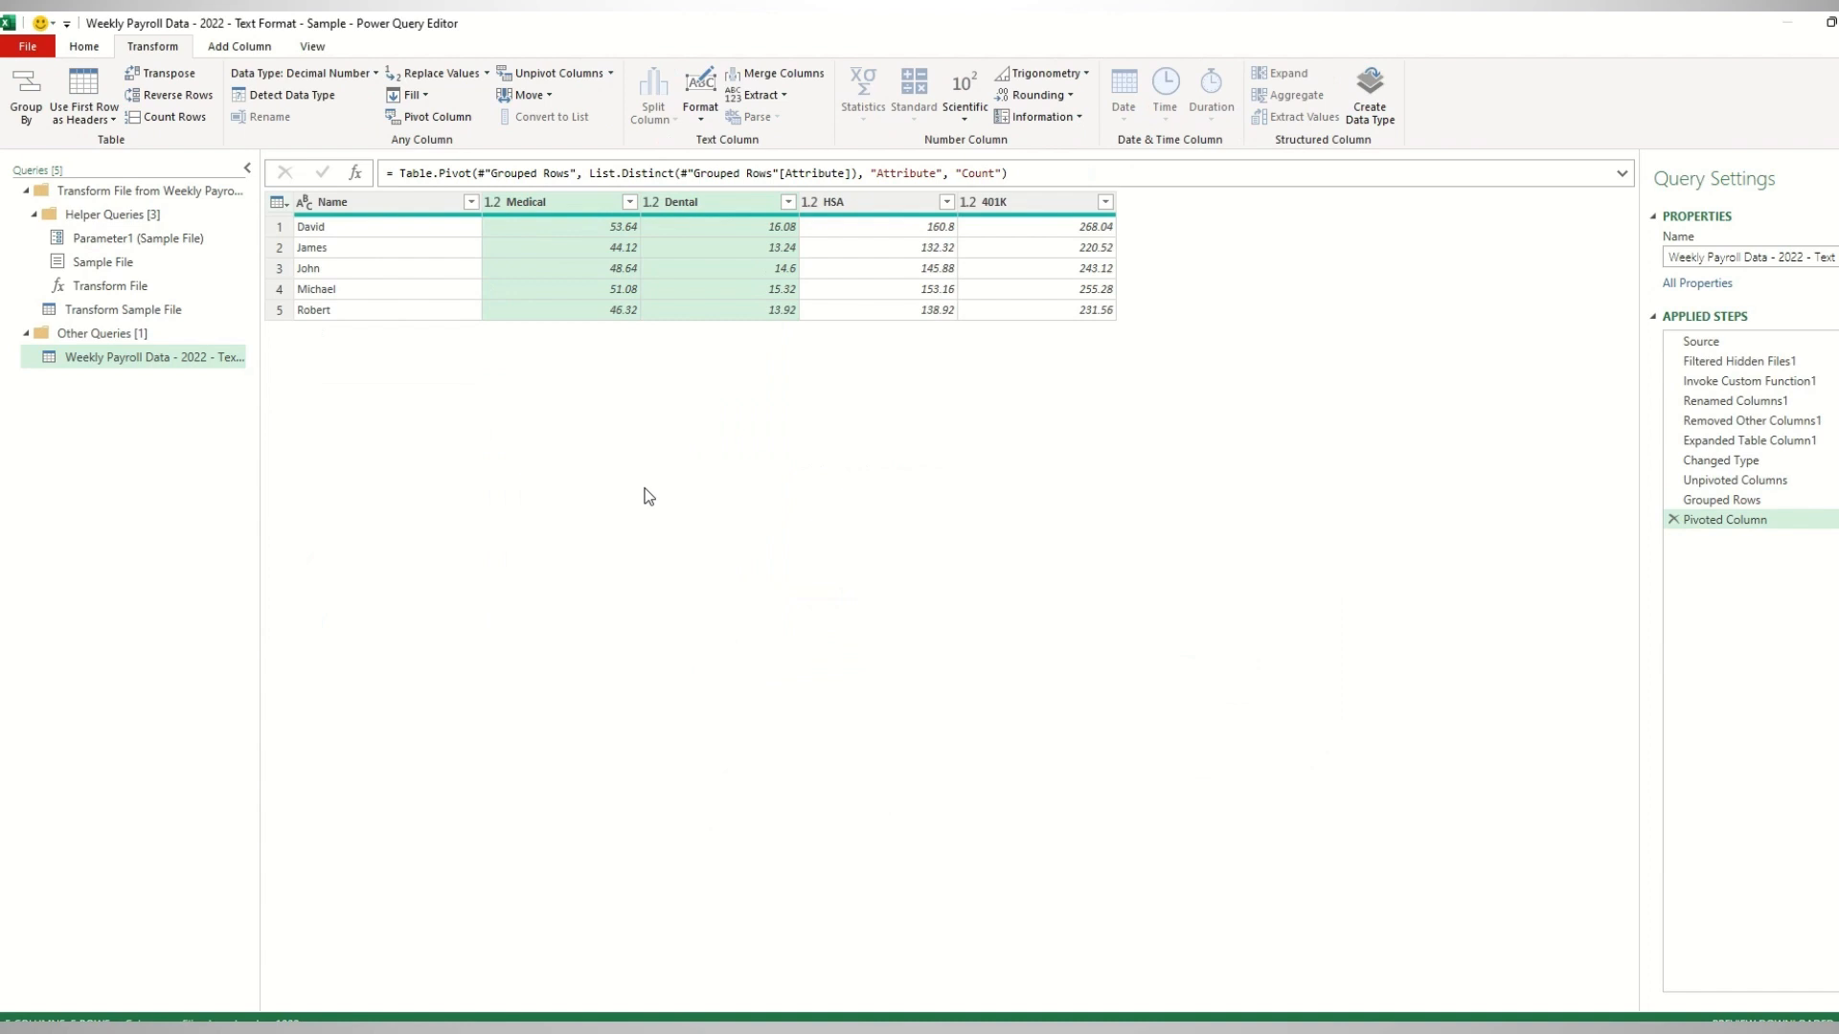
pyautogui.click(764, 289)
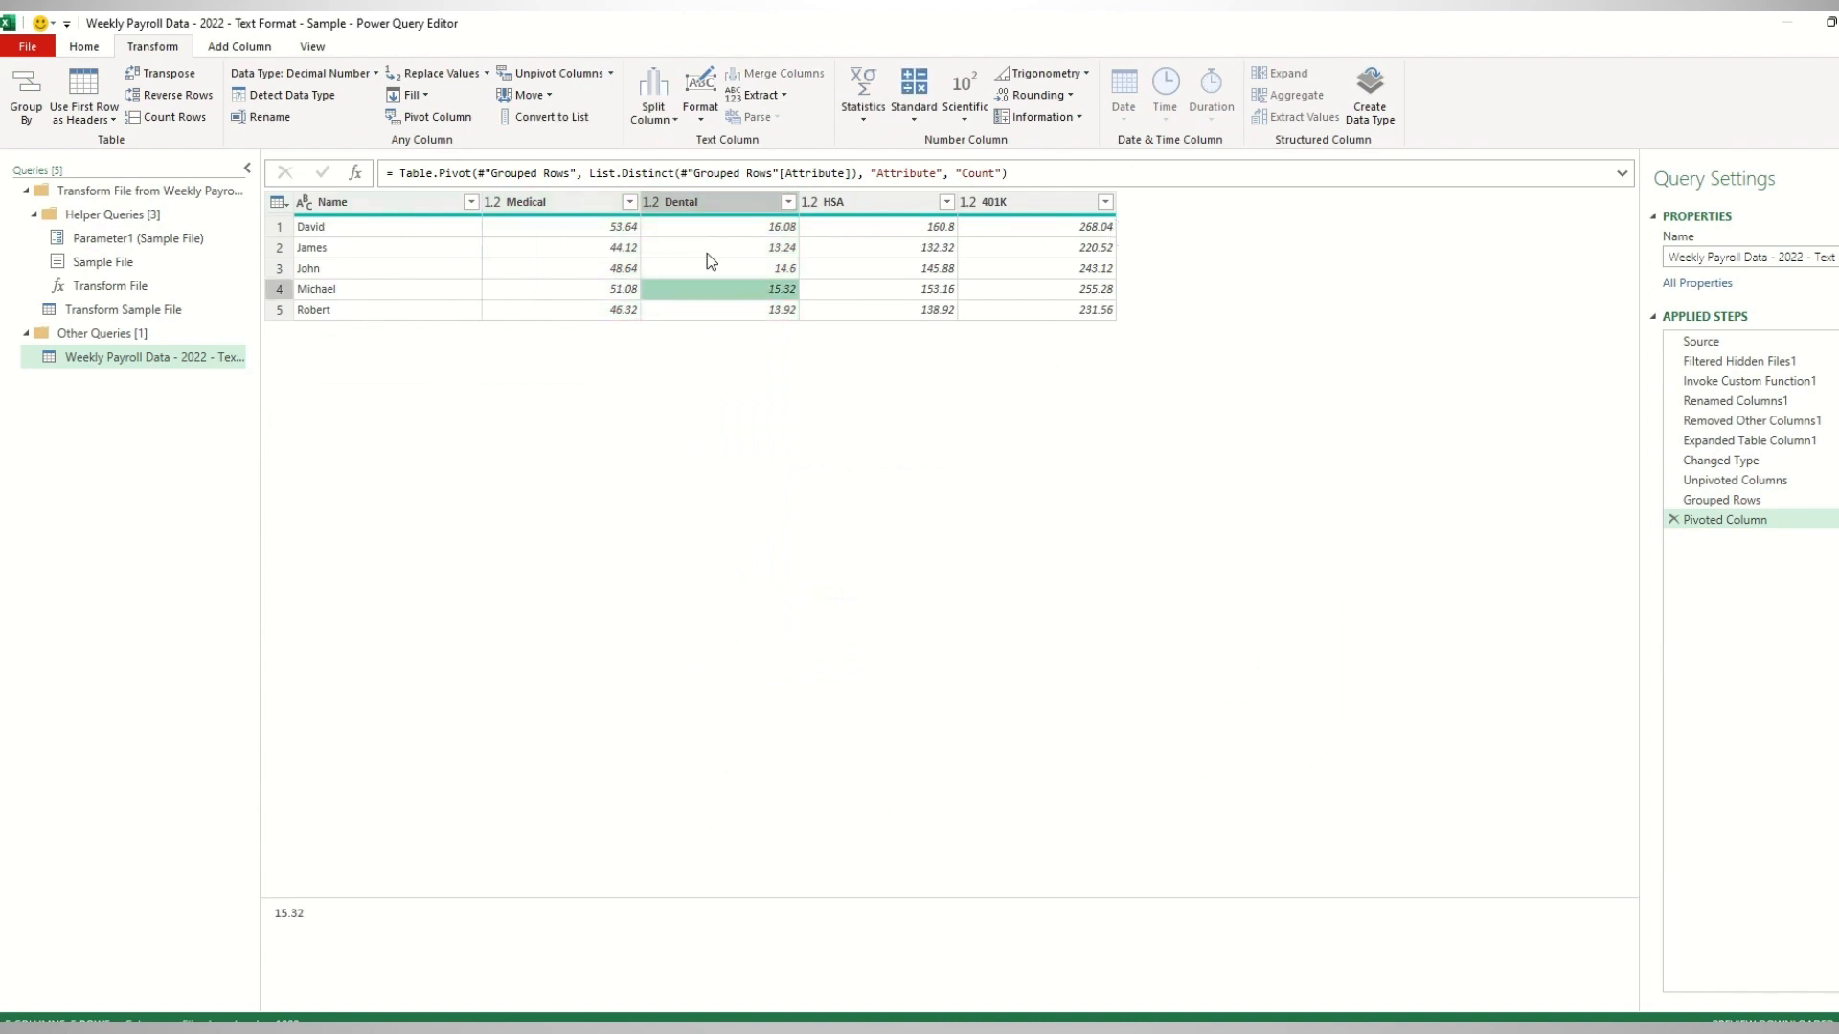
# Close the query editor and load the pivoted query as a table on a new worksheet.
pyautogui.click(77, 46)
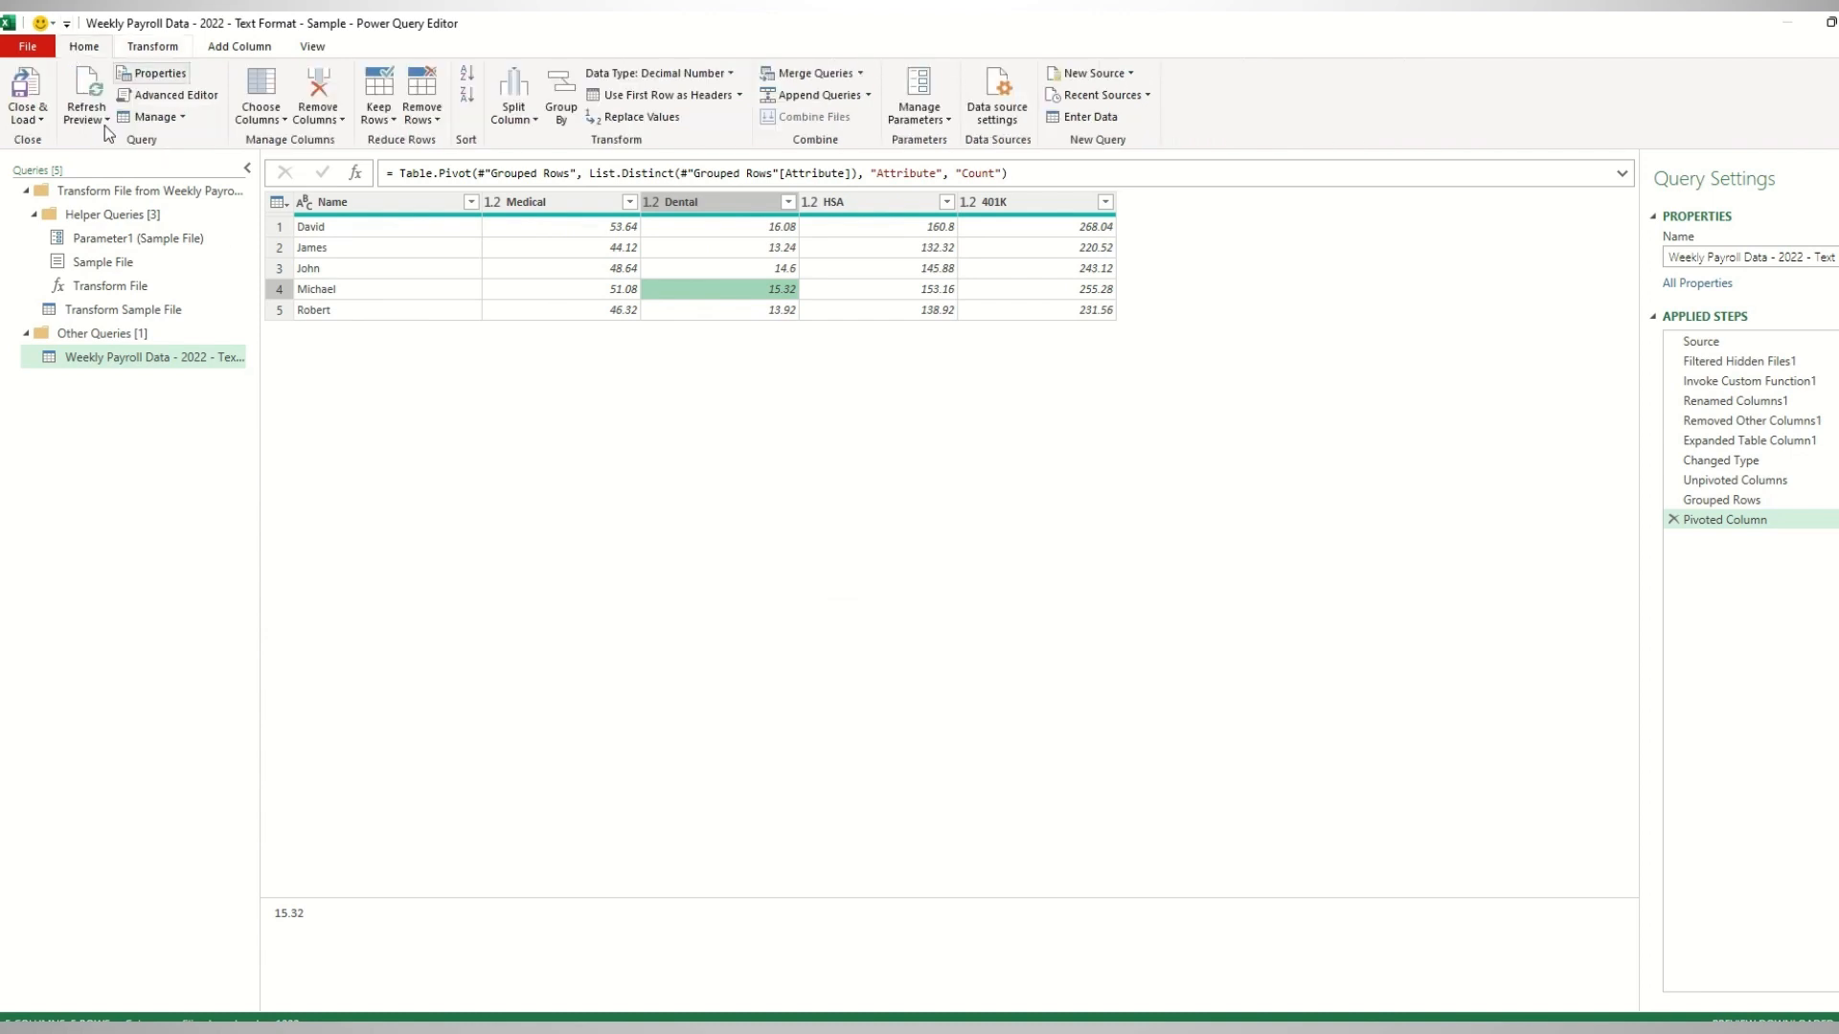
pyautogui.click(40, 125)
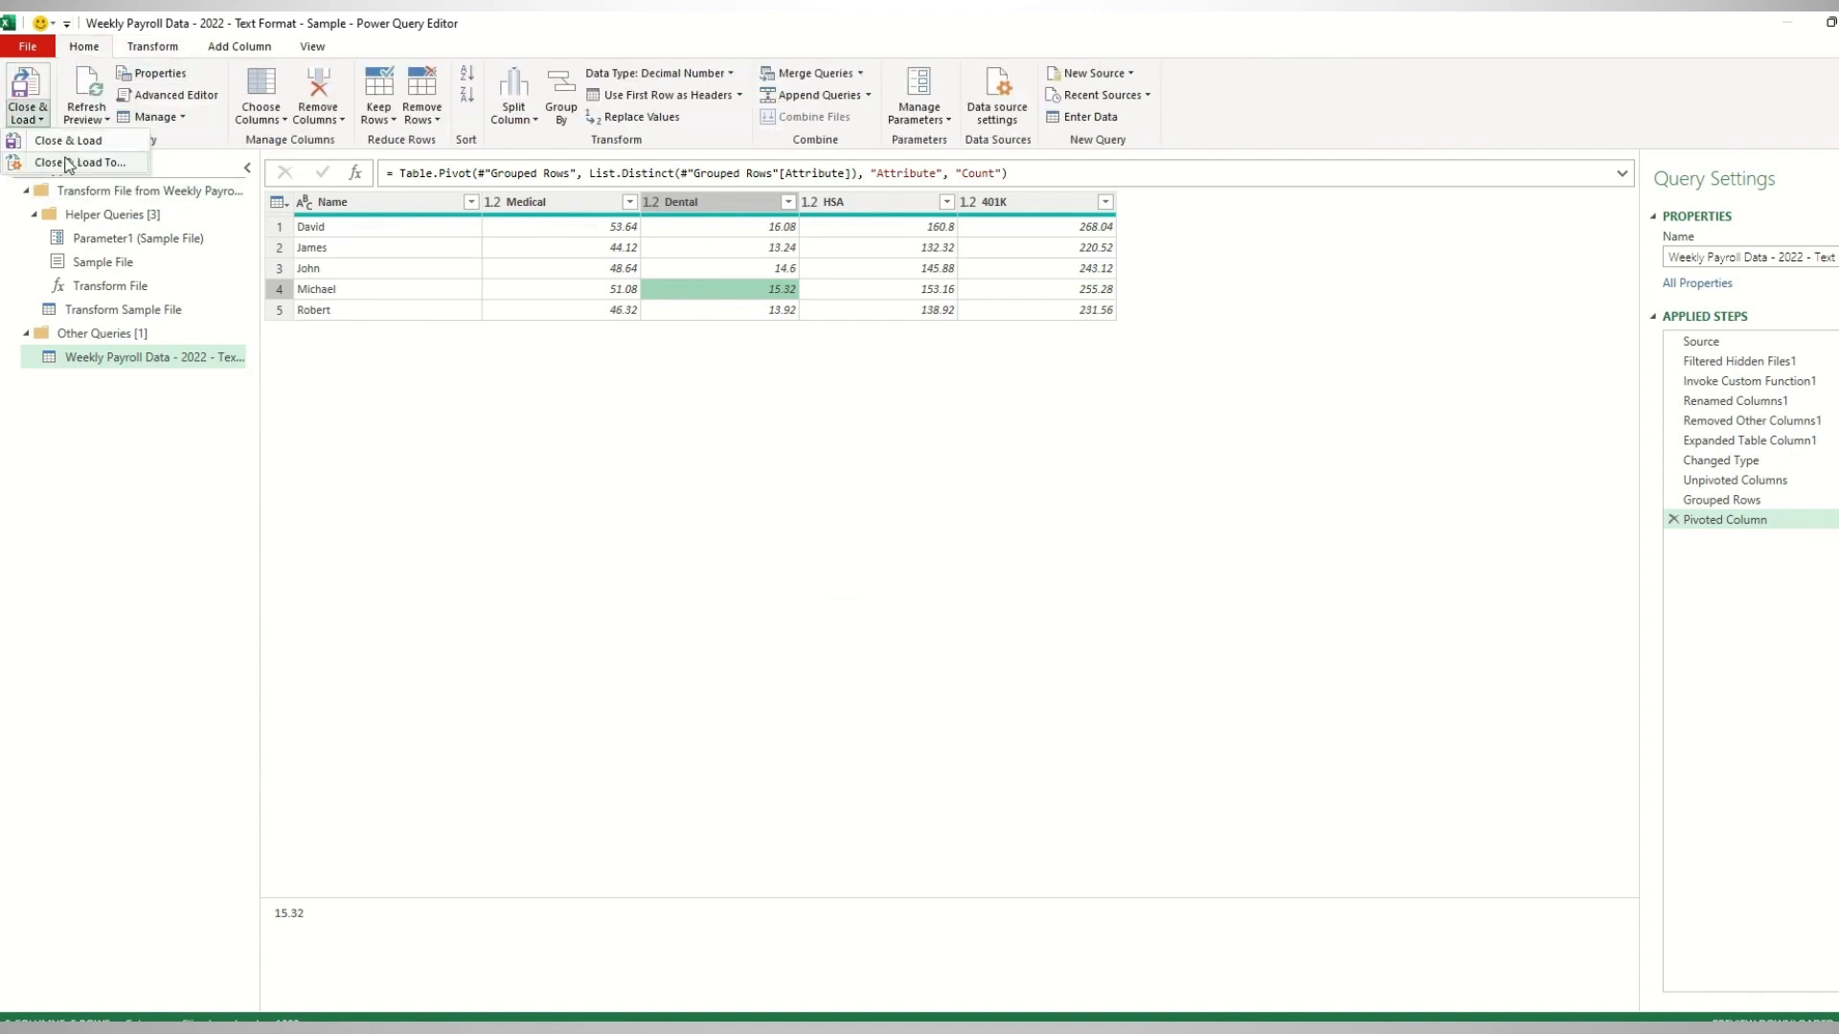
pyautogui.click(66, 161)
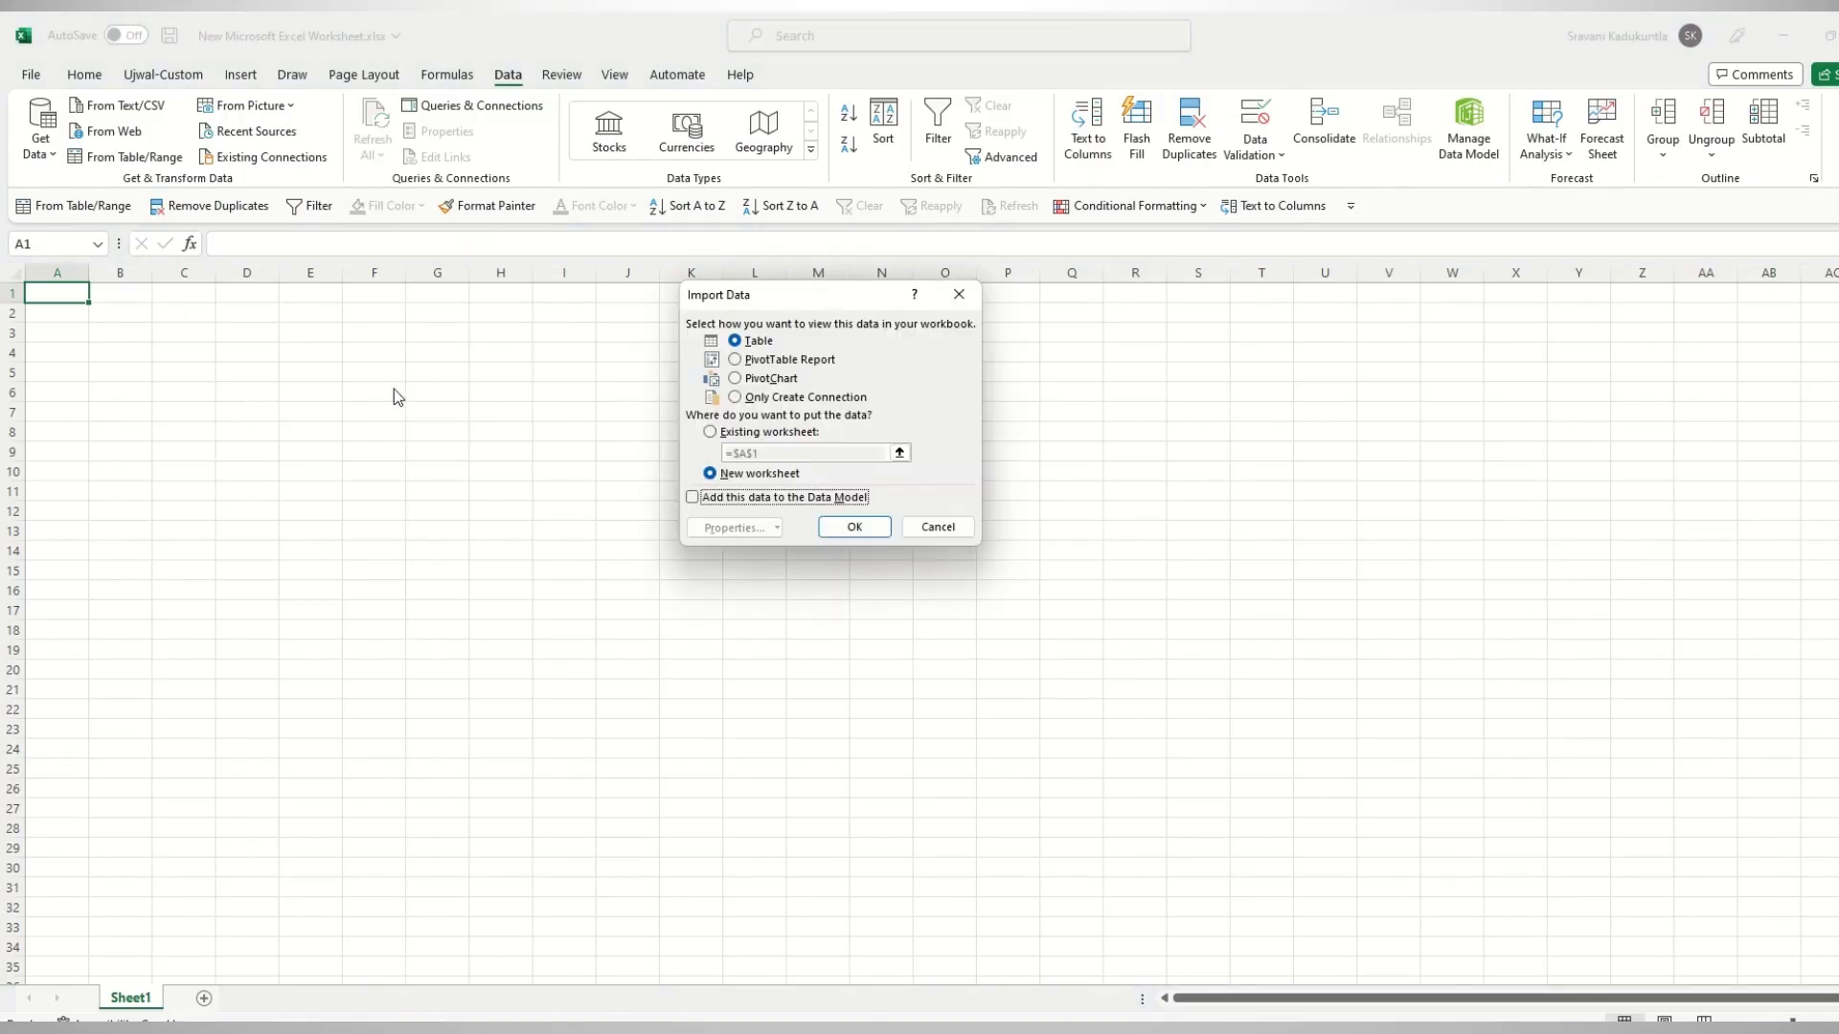
pyautogui.click(835, 527)
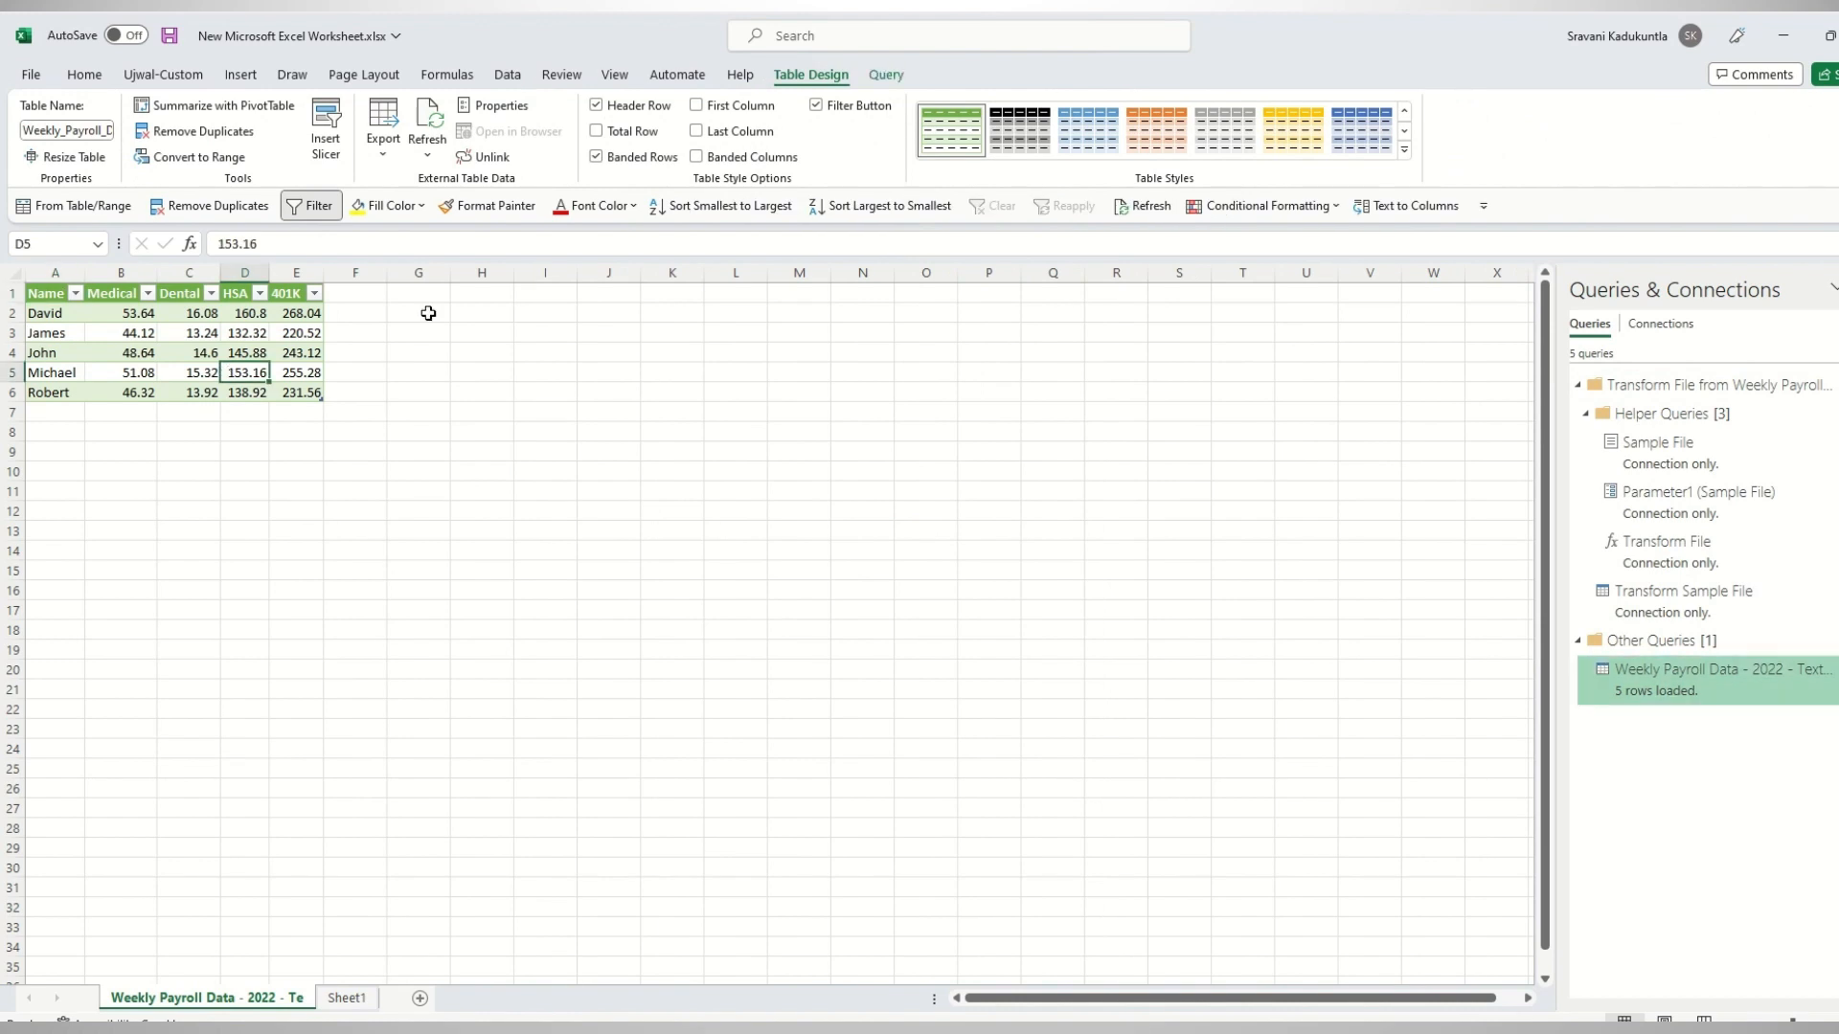
# Insert a recommended Stacked Column chart of the loaded table and give it the dark-background chart style.
pyautogui.click(240, 74)
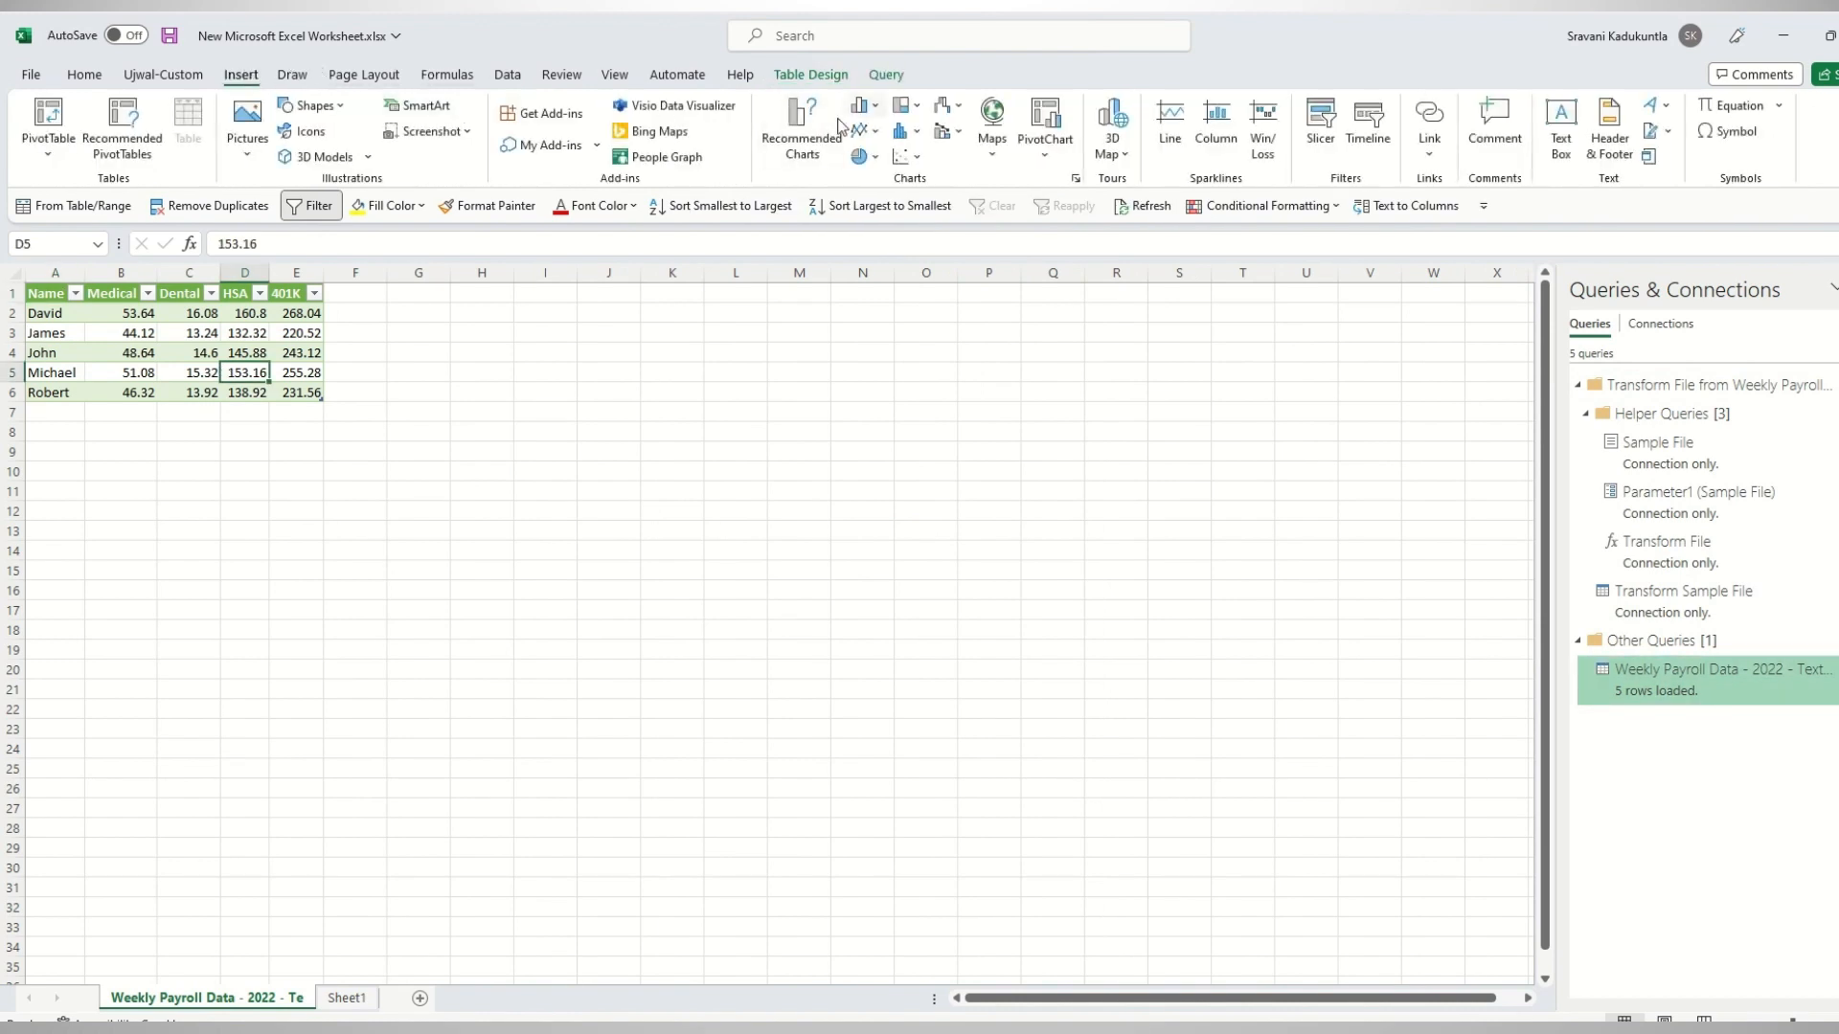
pyautogui.click(796, 144)
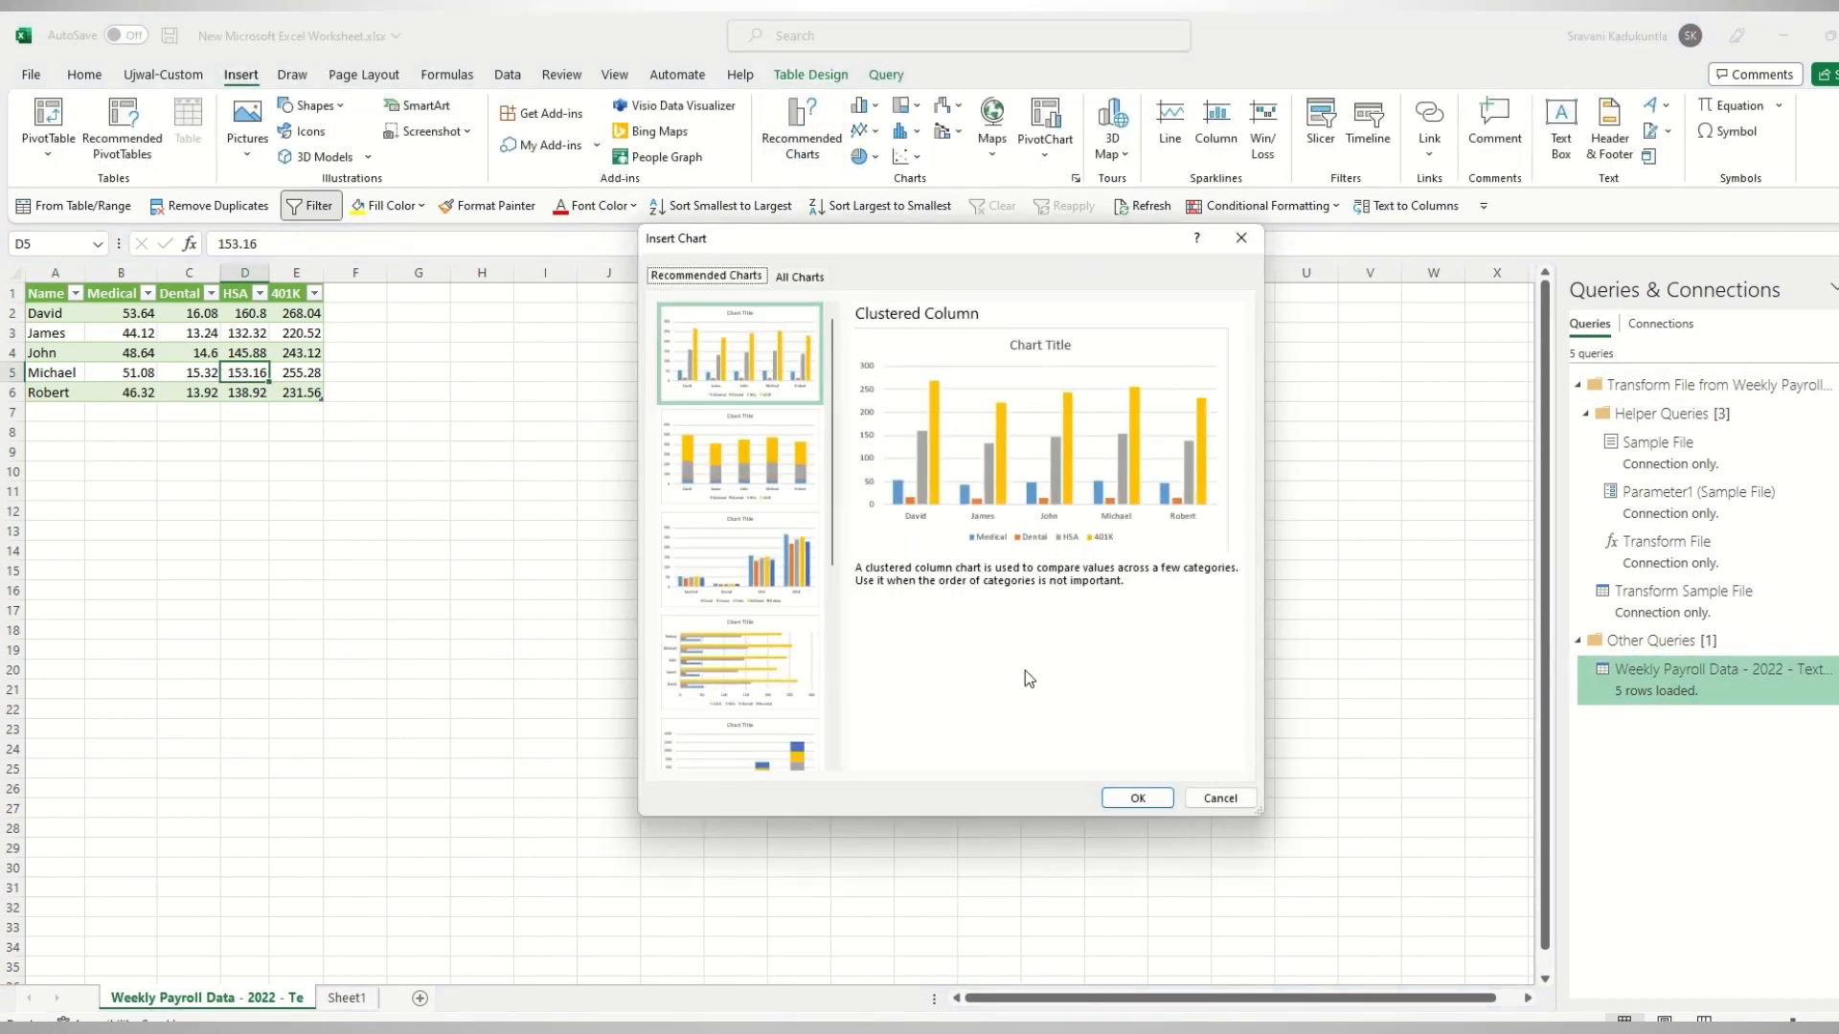
pyautogui.click(745, 461)
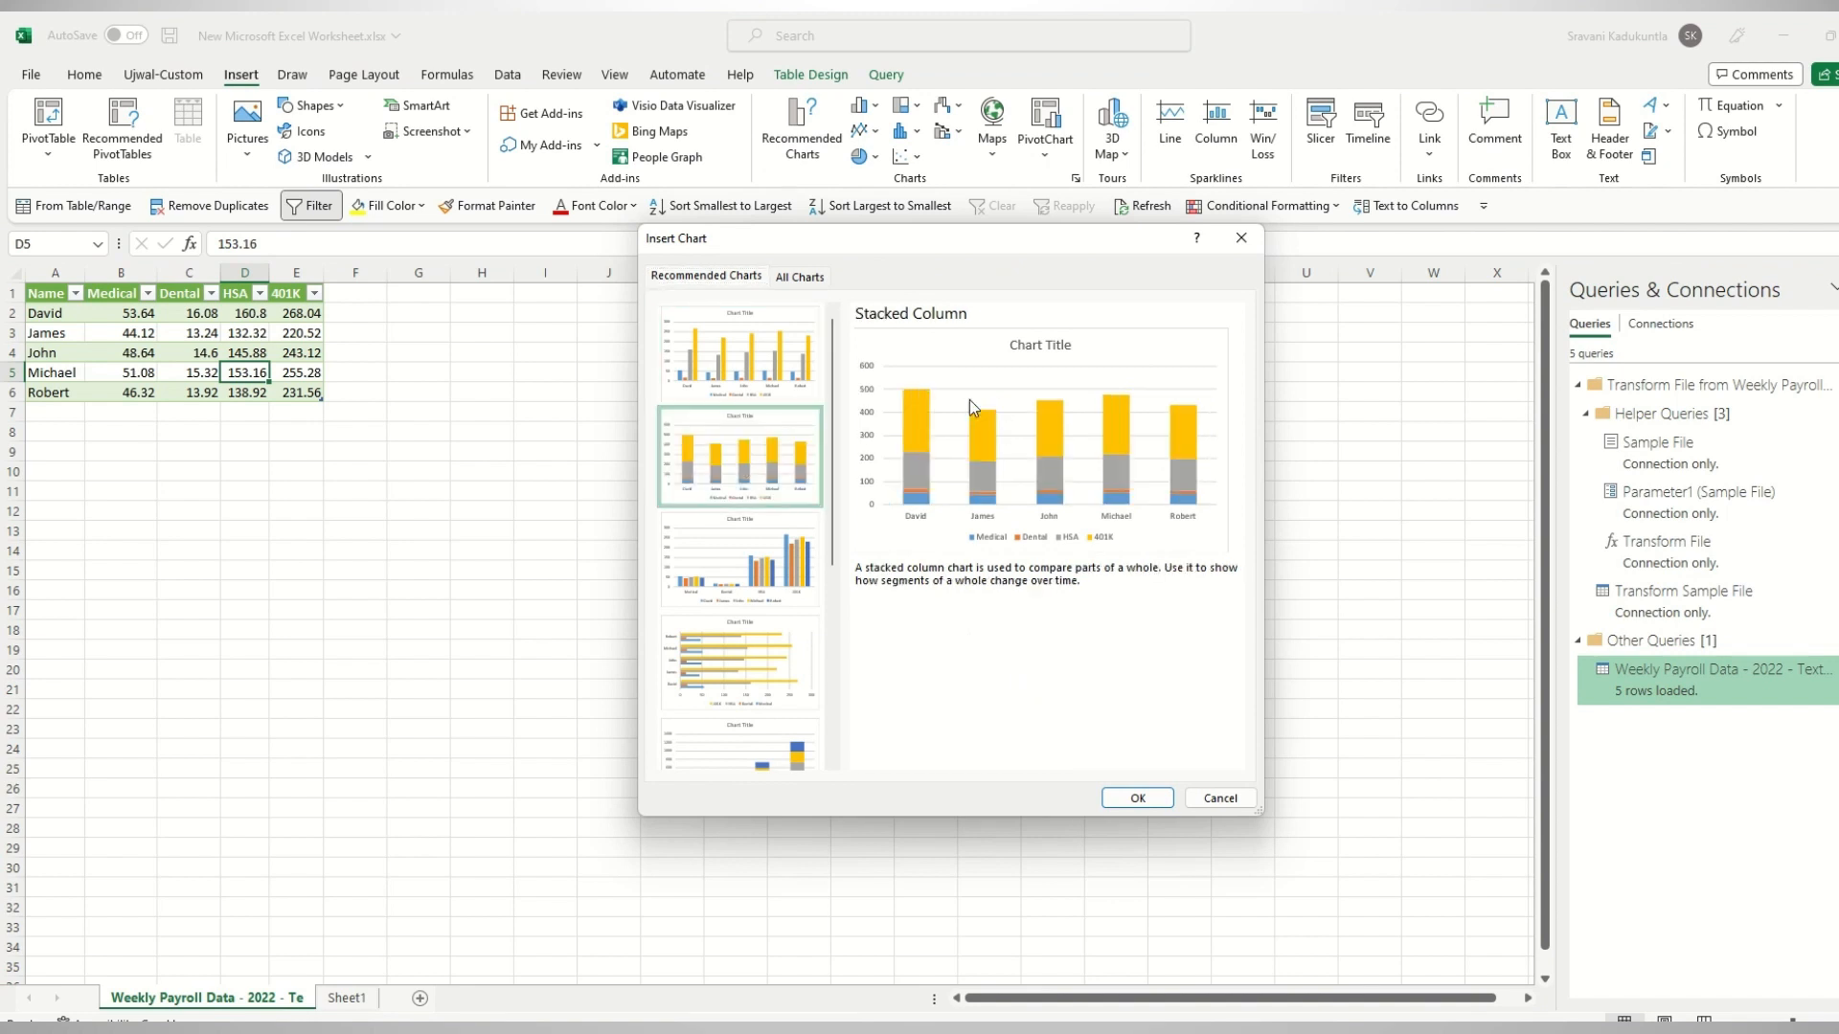
pyautogui.click(1140, 798)
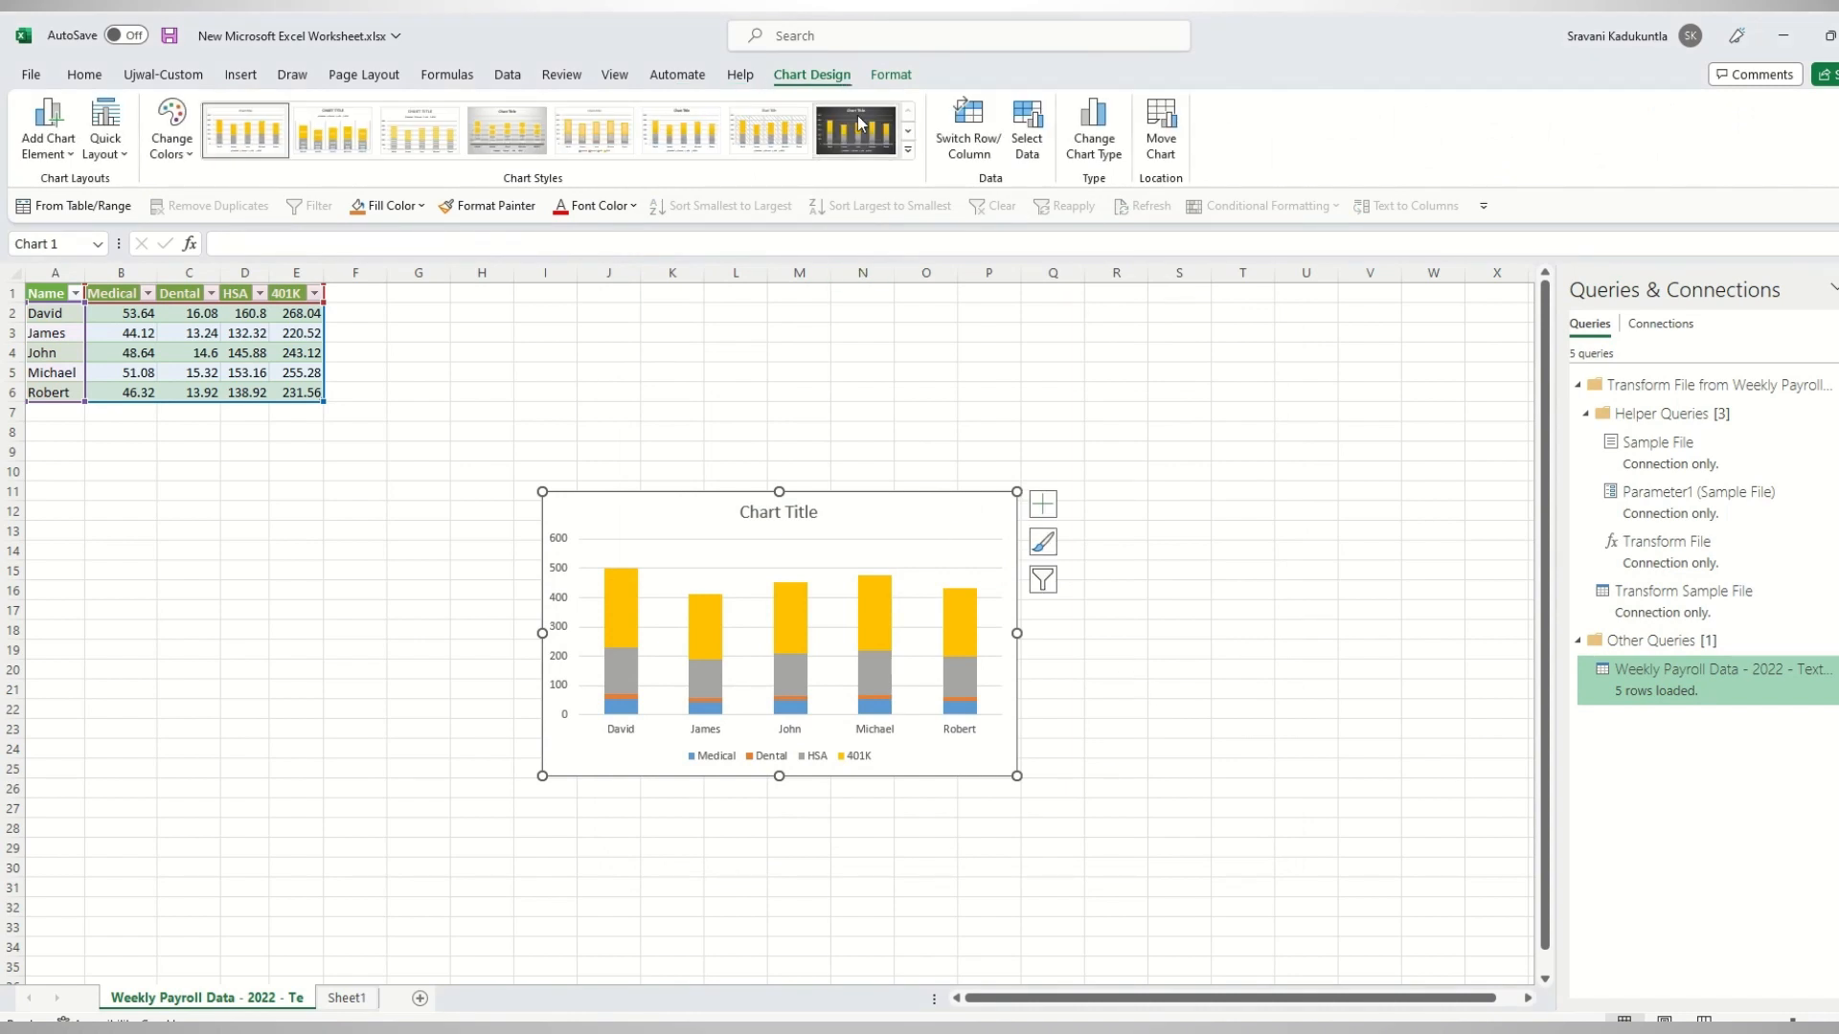
pyautogui.click(861, 121)
# Move the chart up beside the table and enlarge it to span about H6 to S26.
pyautogui.moveTo(943, 526); pyautogui.dragTo(847, 420)
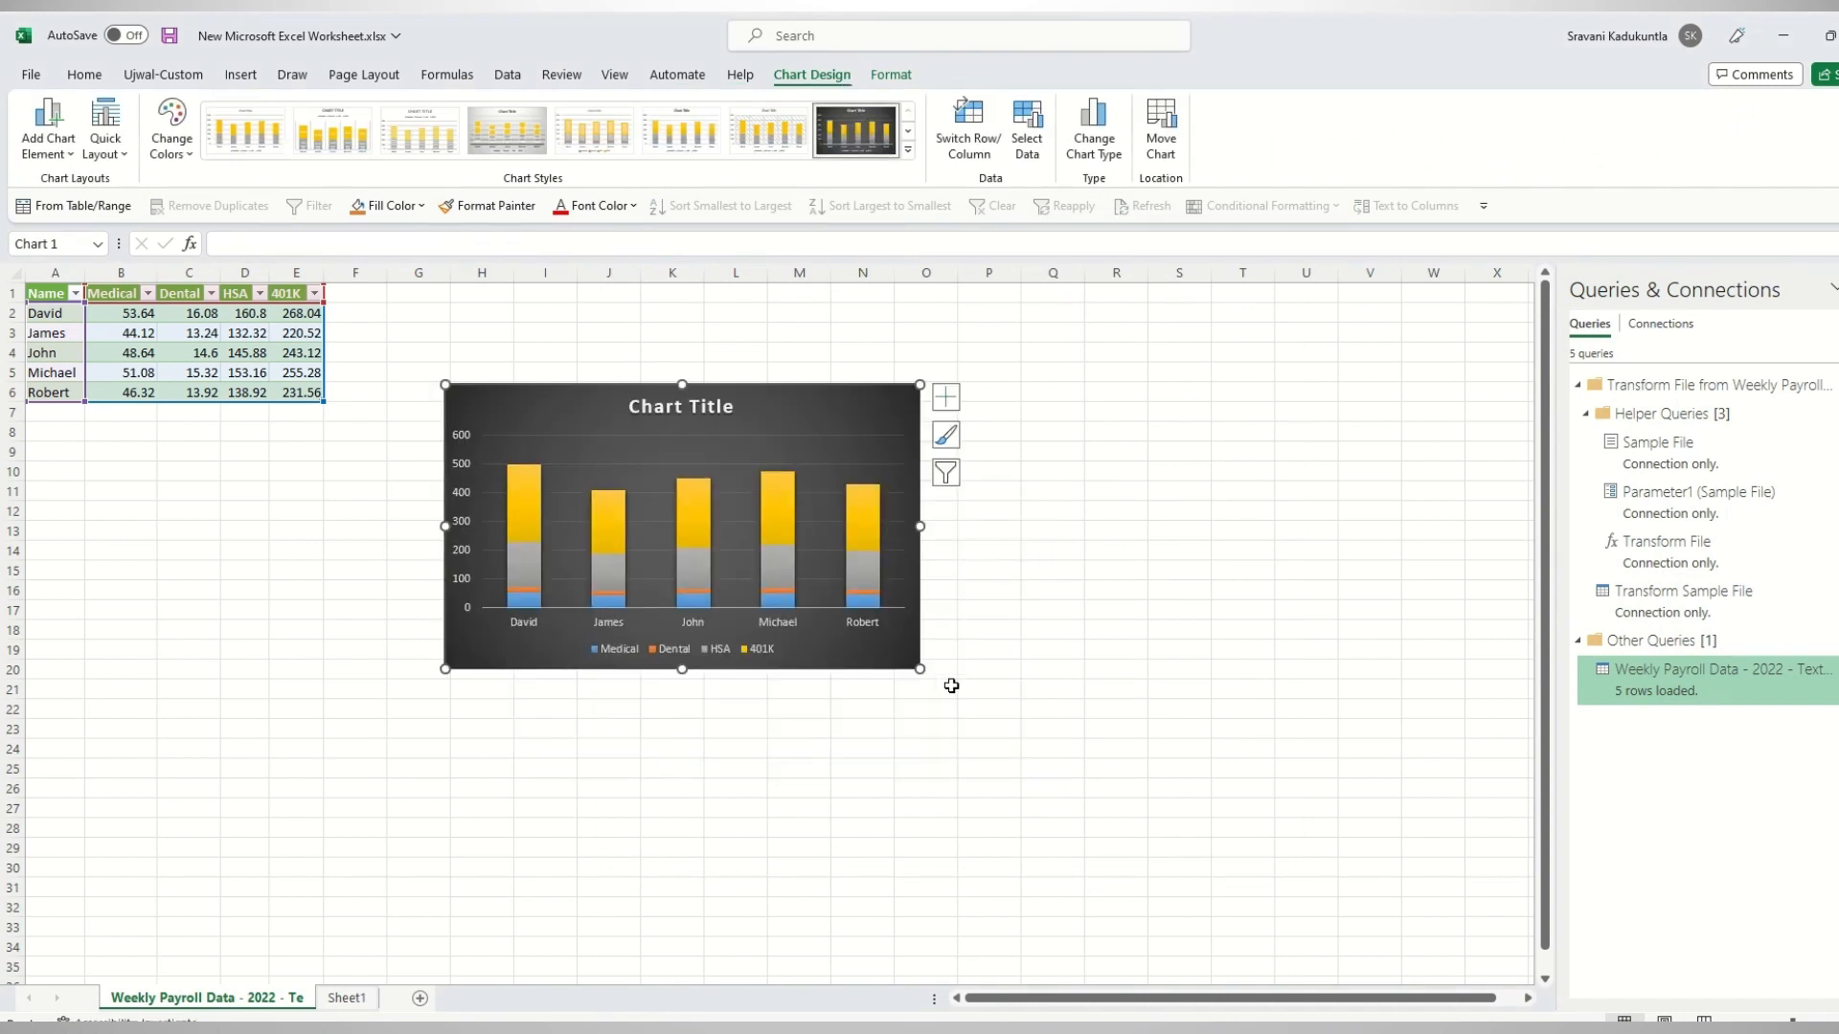
pyautogui.moveTo(918, 671); pyautogui.dragTo(1175, 793)
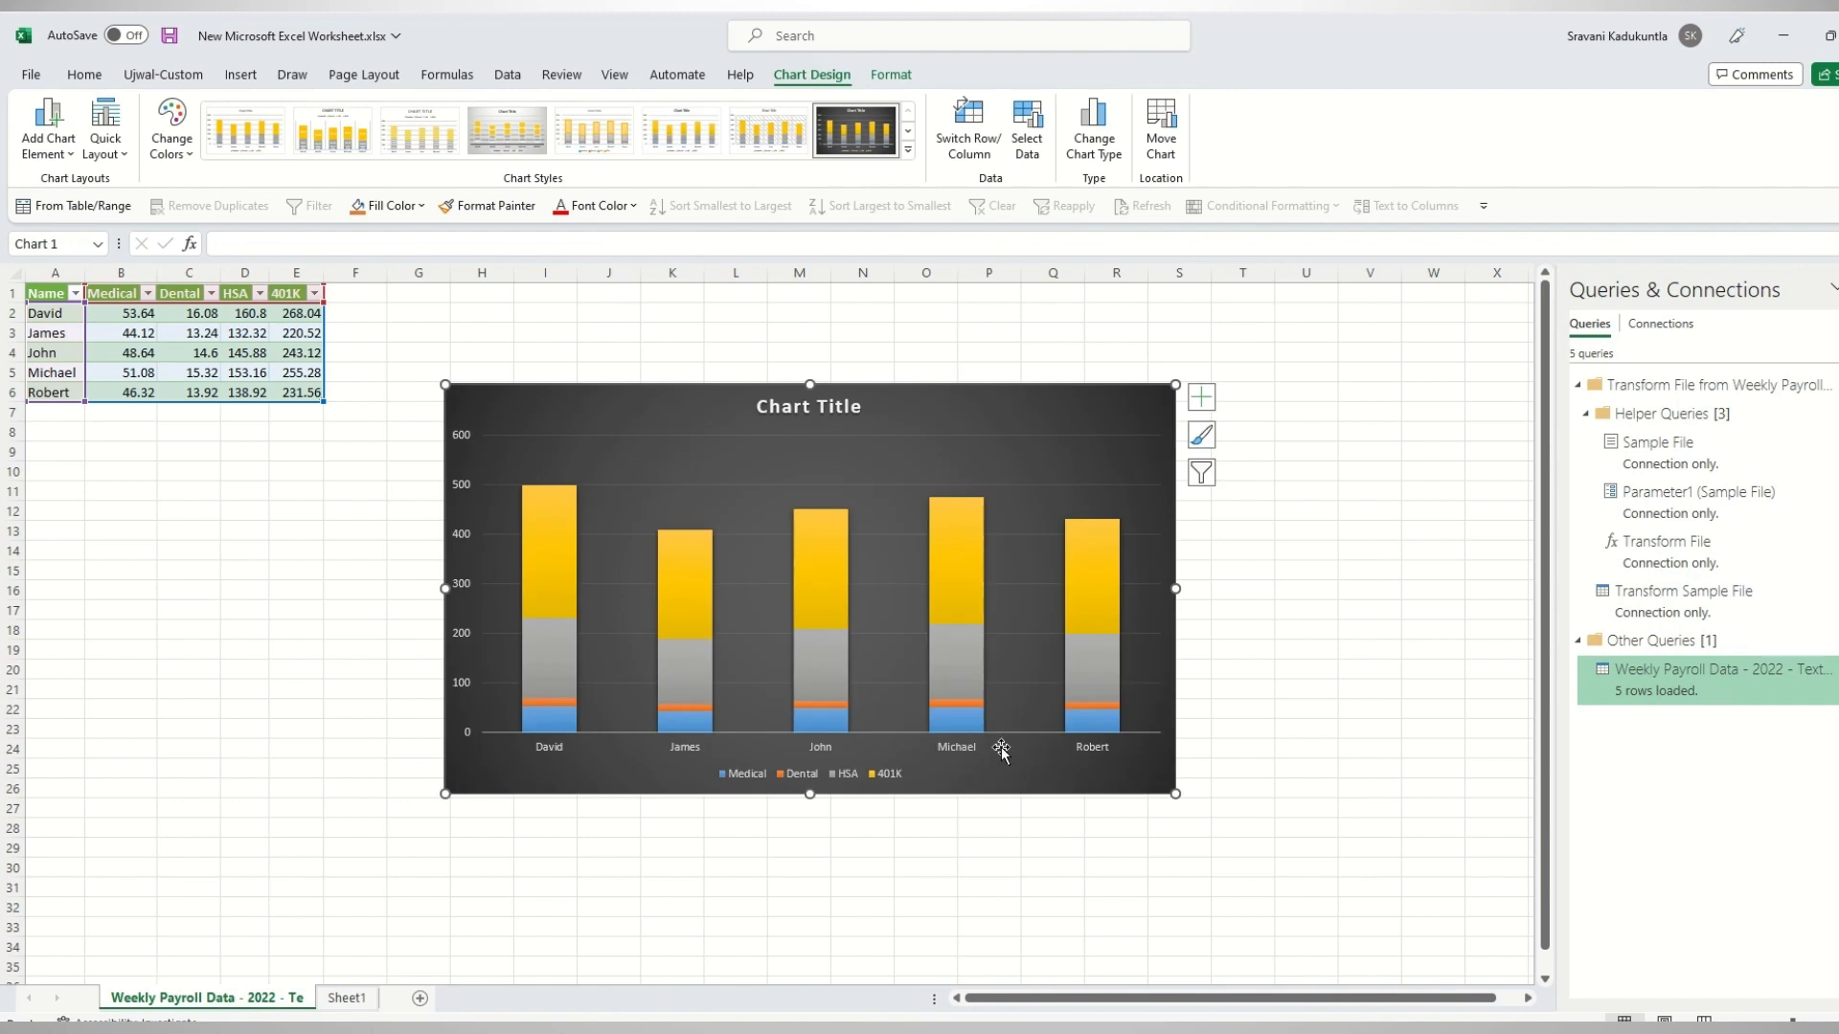
pyautogui.click(560, 556)
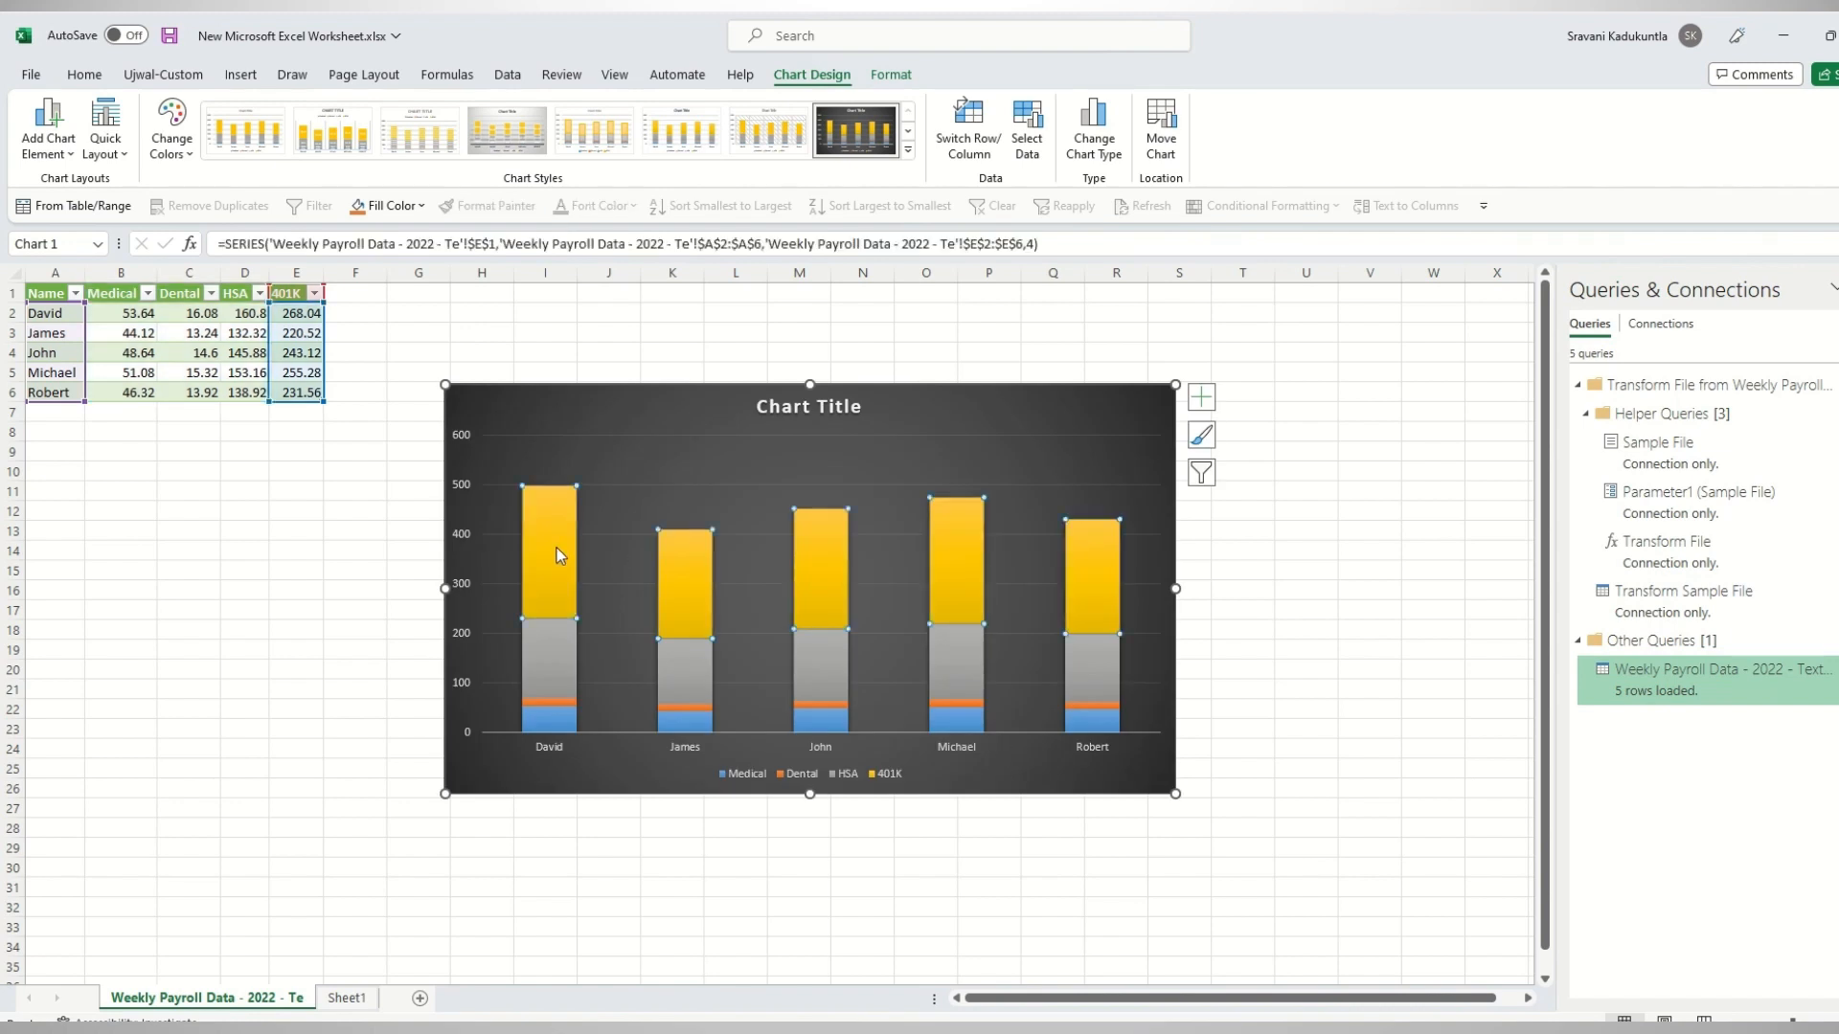
# Add data labels to the 401K and HSA series of the stacked column chart.
pyautogui.rightClick(560, 555)
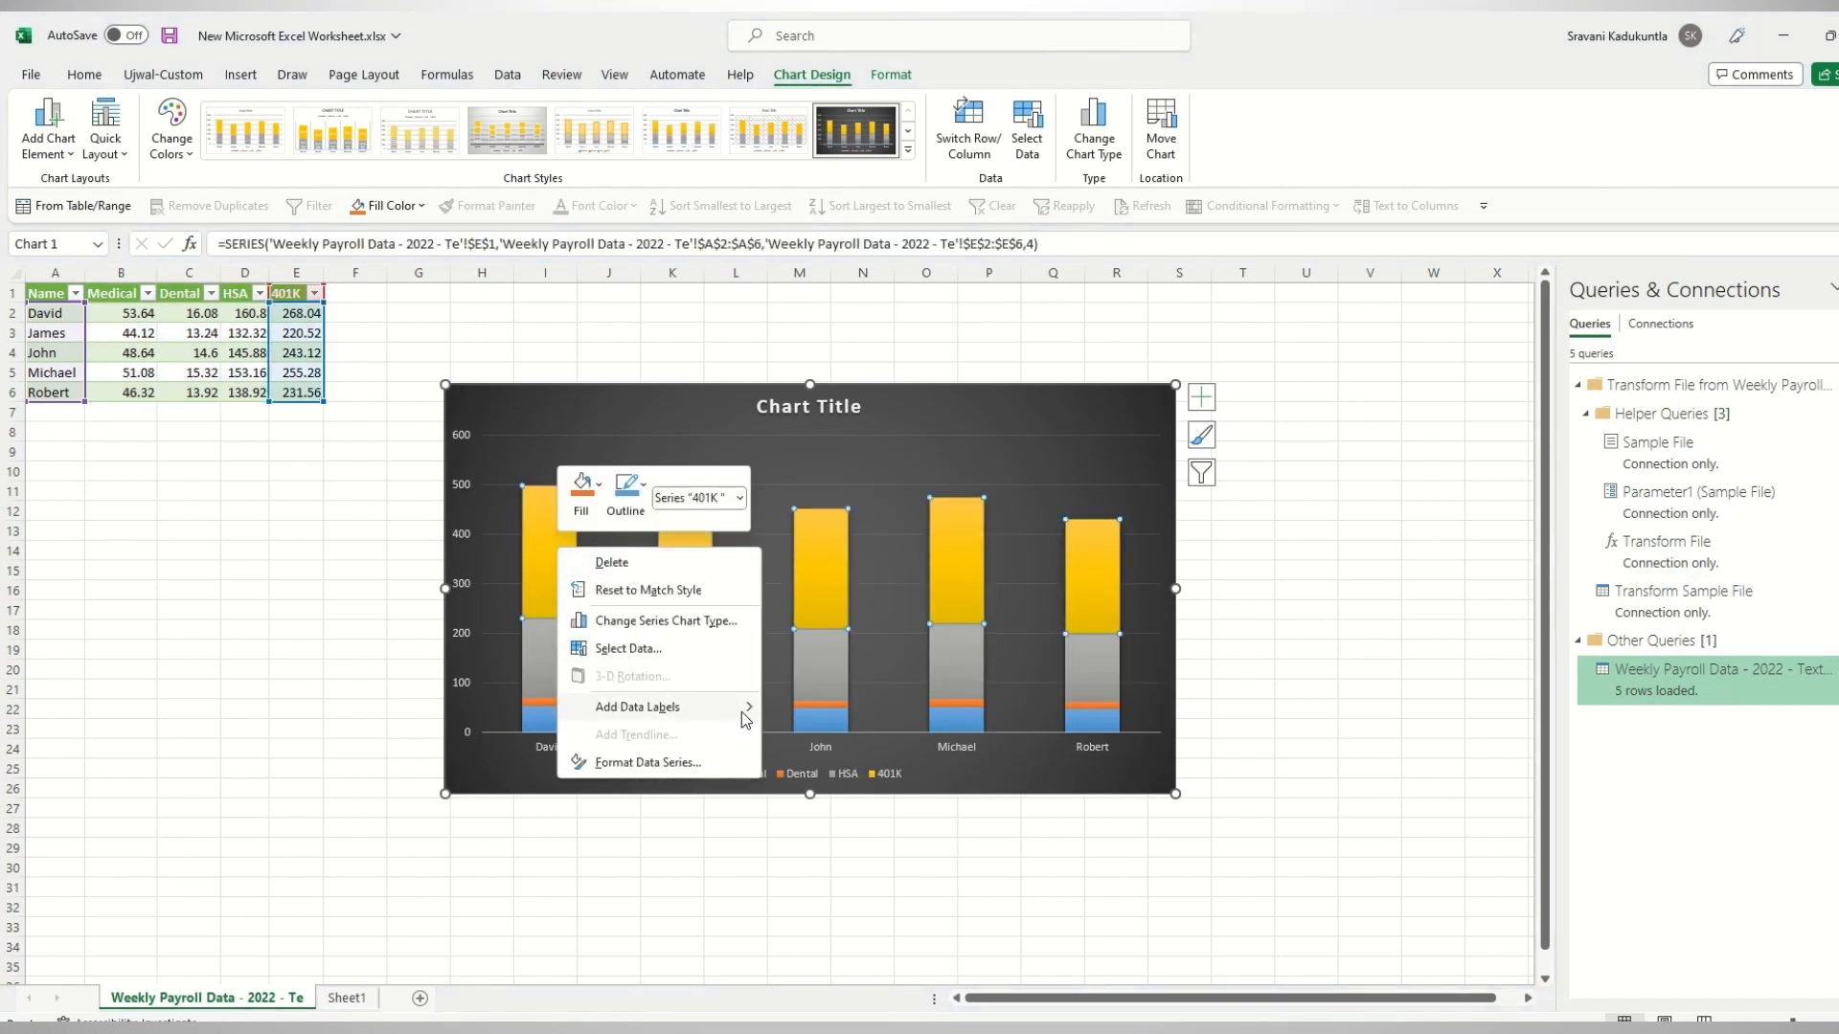
pyautogui.moveTo(742, 709)
pyautogui.click(825, 718)
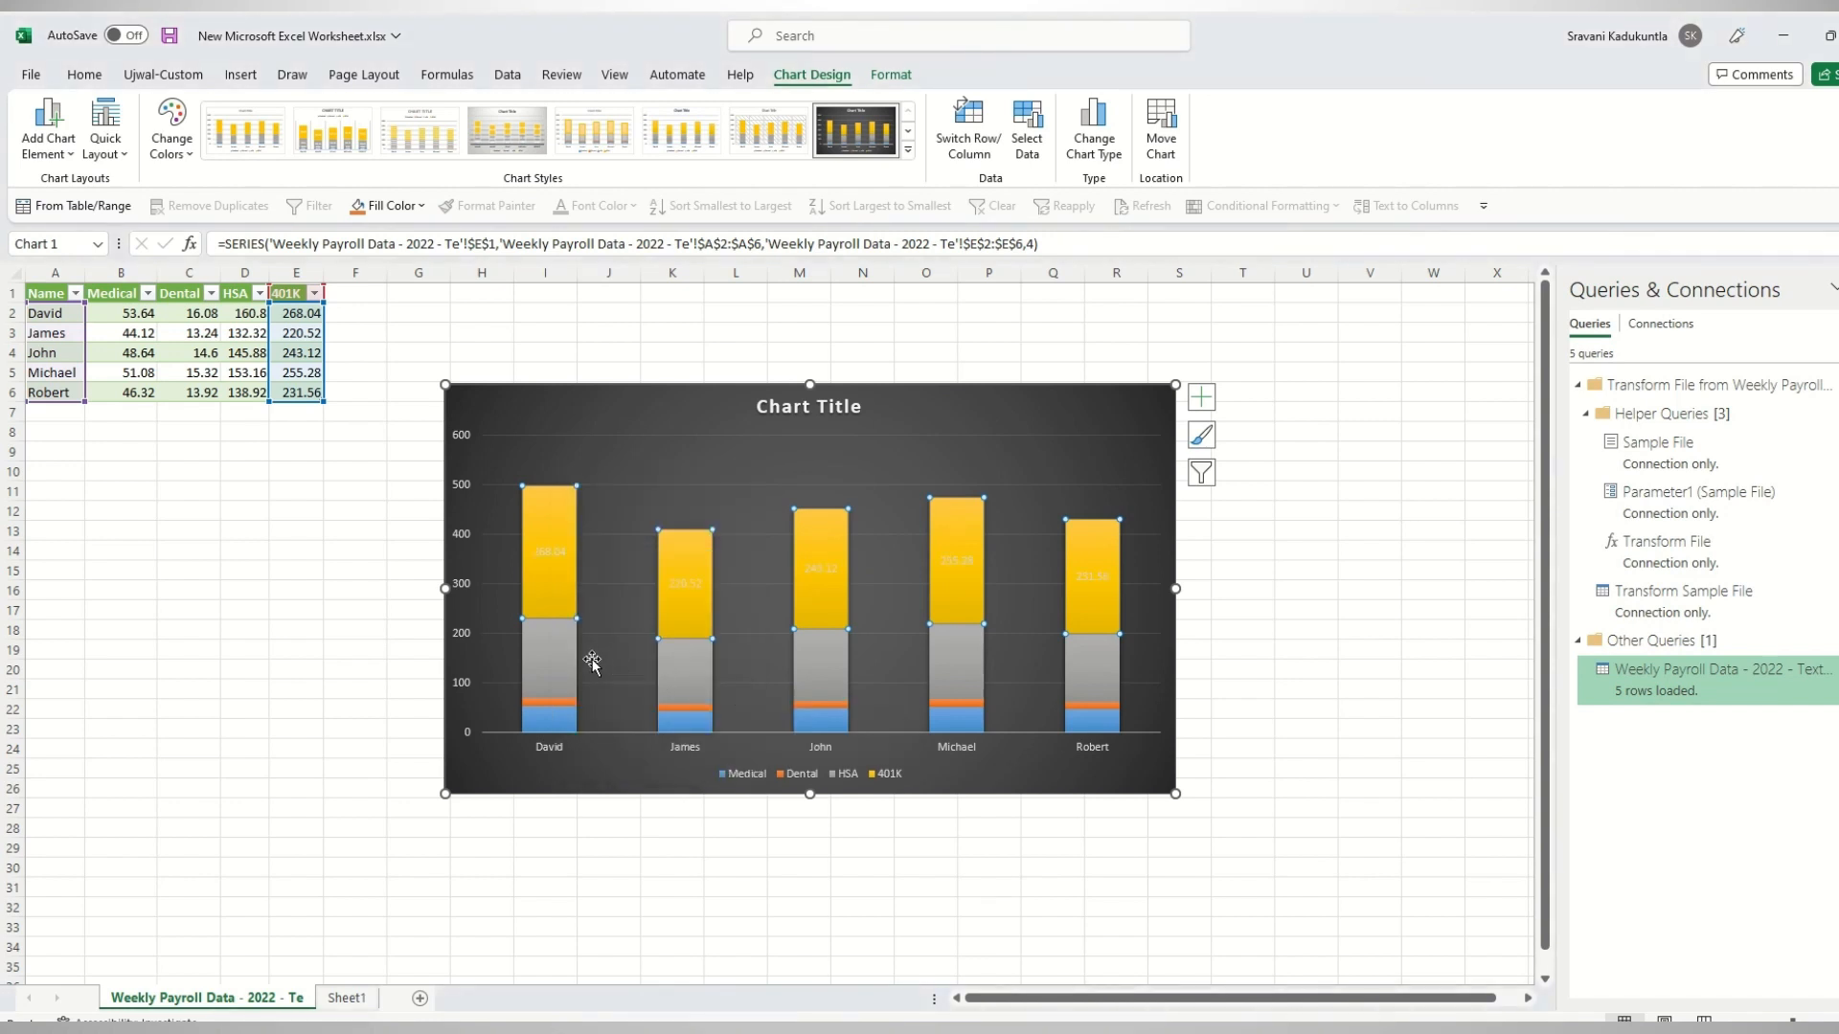
pyautogui.rightClick(543, 658)
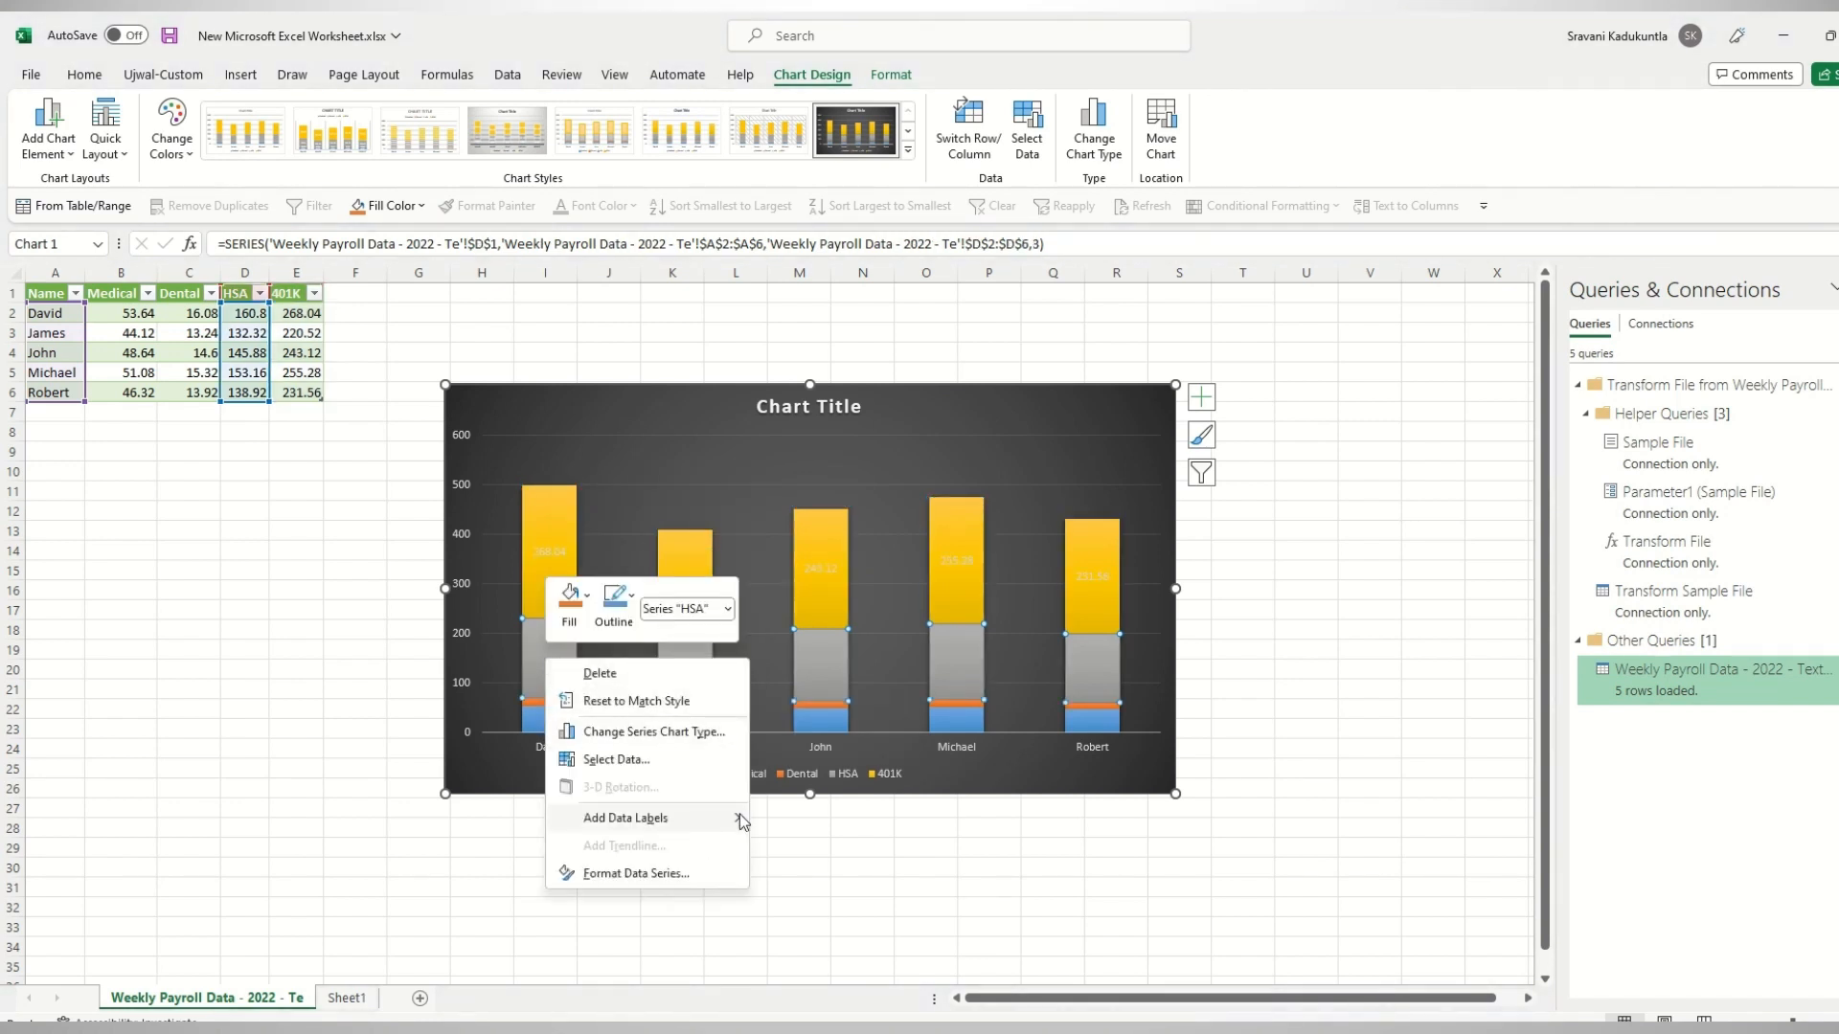
pyautogui.moveTo(731, 819)
pyautogui.click(802, 826)
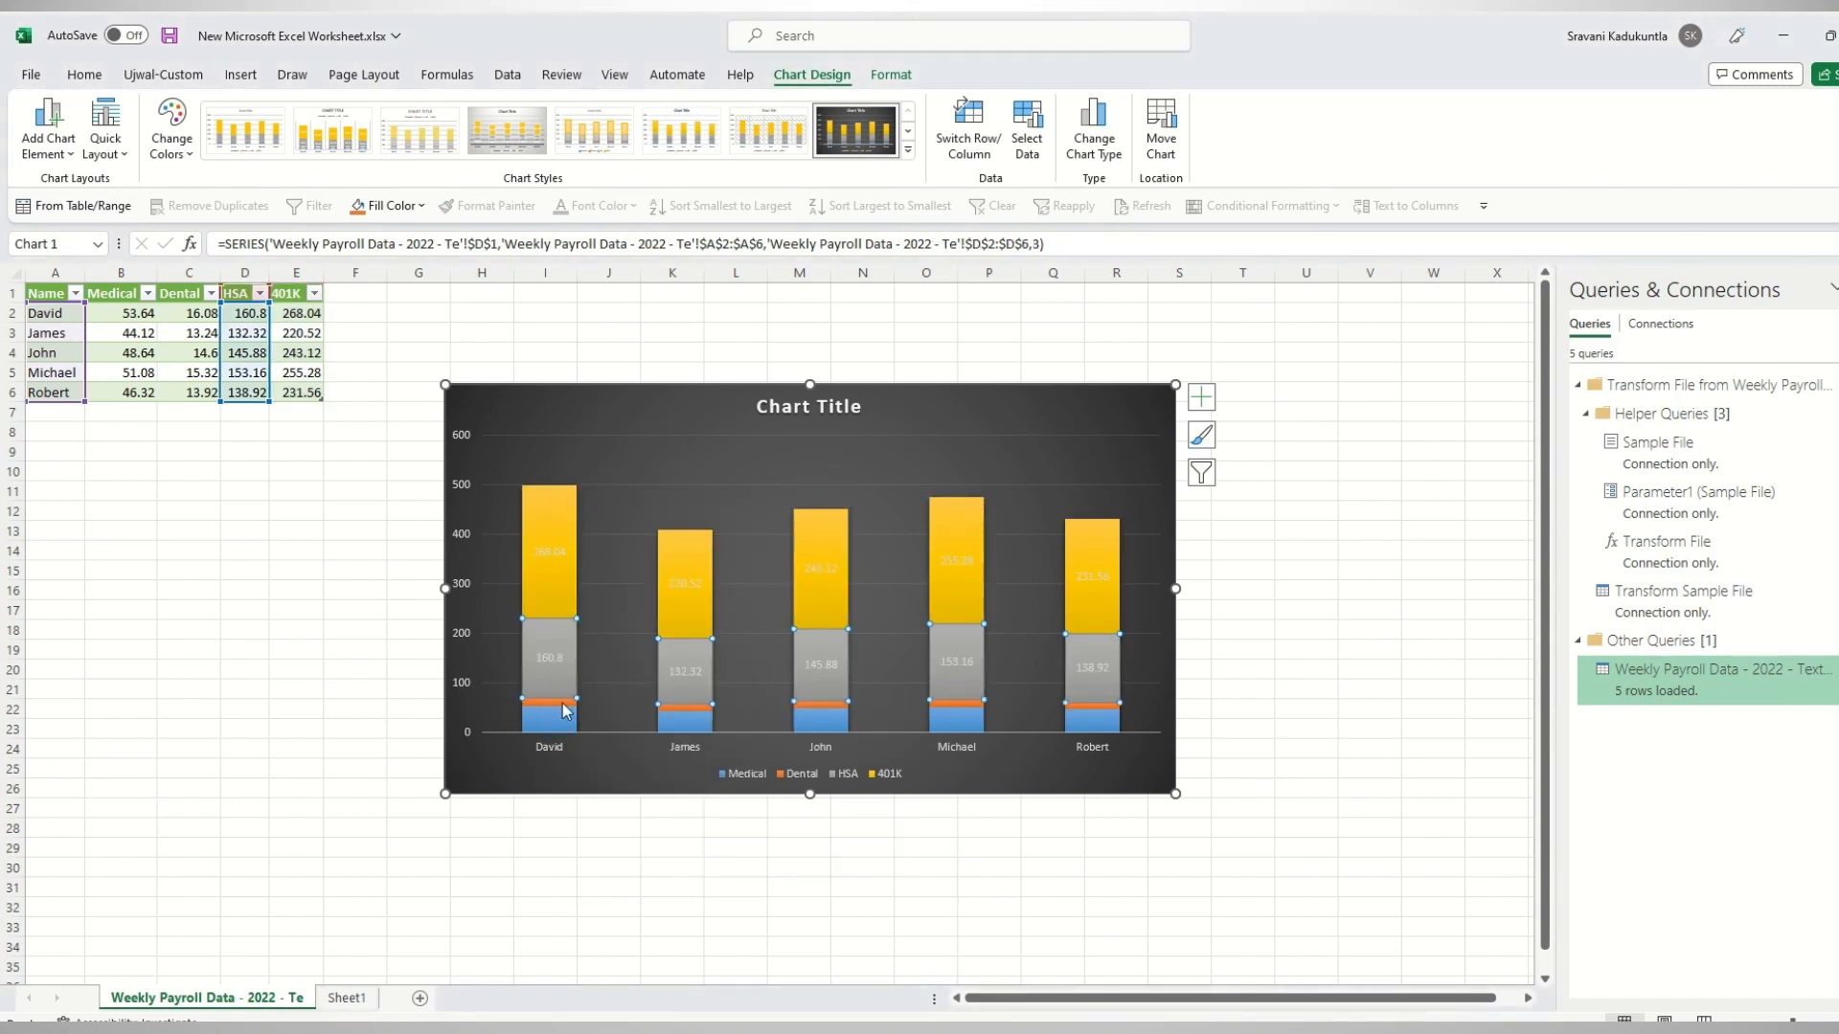
# Add data labels to the Dental and Medical series and enlarge the chart to span about H6 to U30.
pyautogui.rightClick(575, 708)
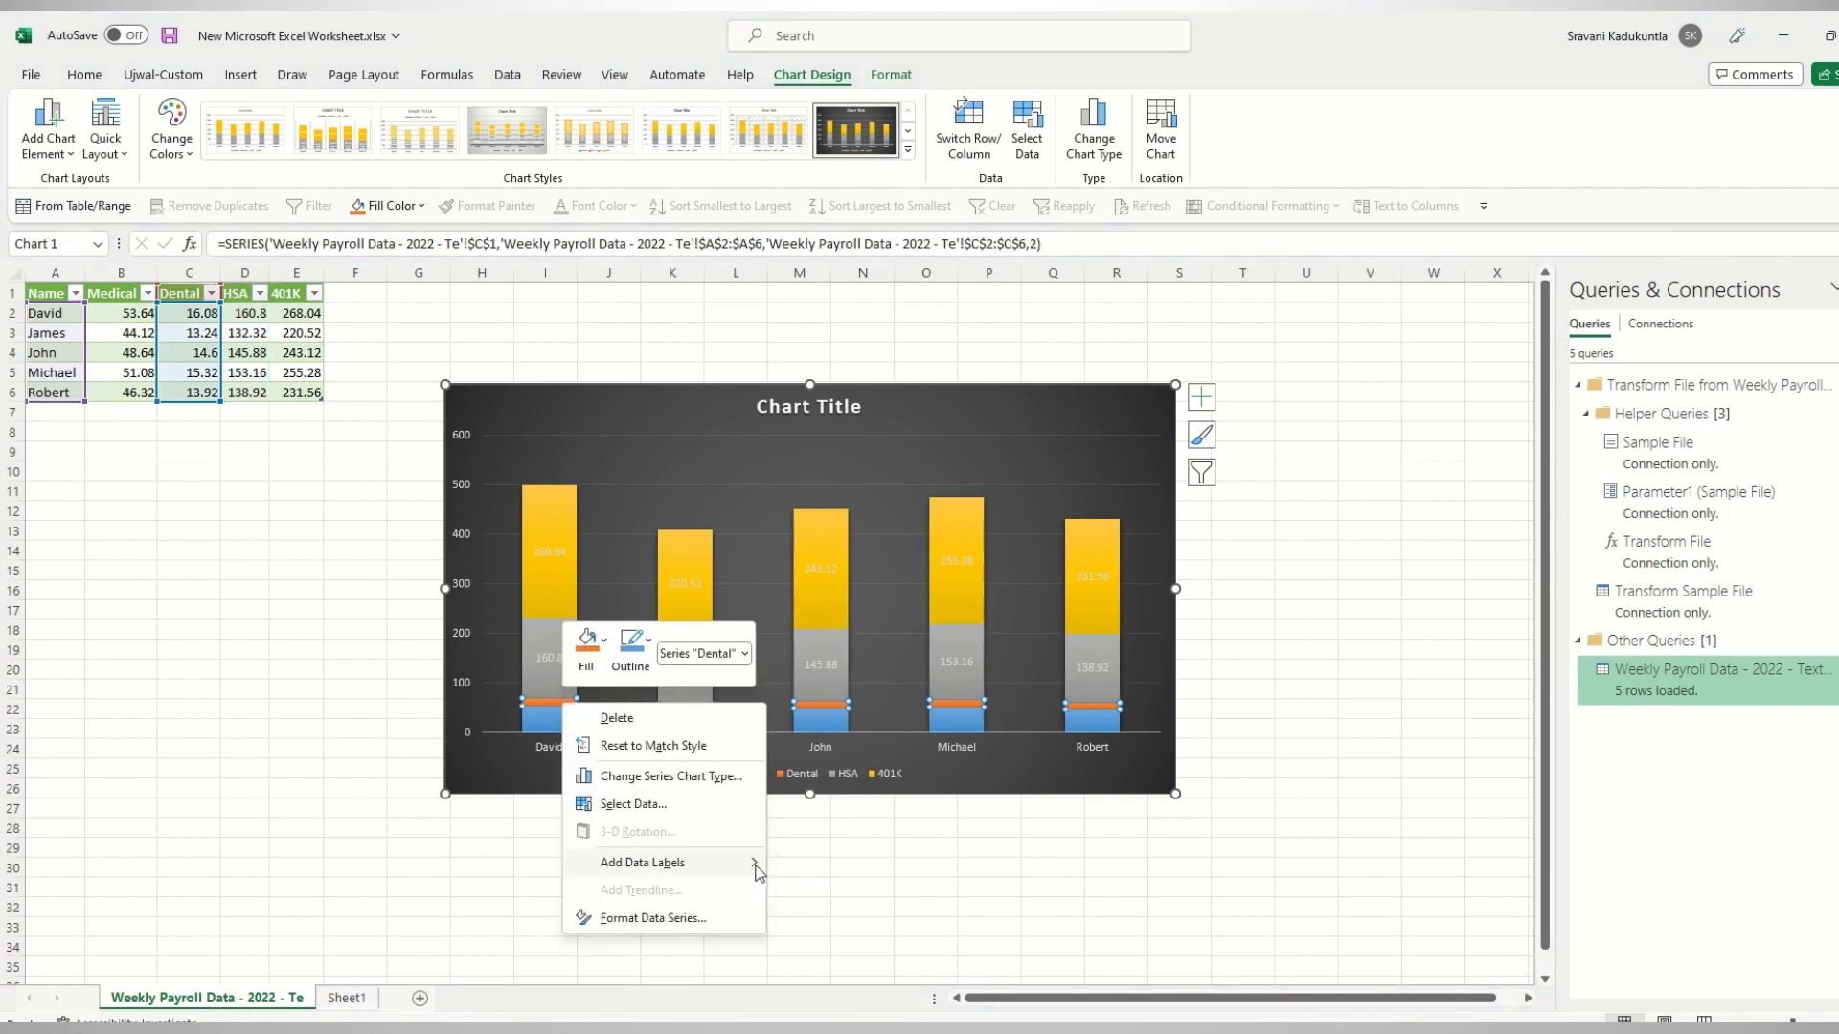
pyautogui.moveTo(752, 864)
pyautogui.click(819, 864)
pyautogui.rightClick(548, 720)
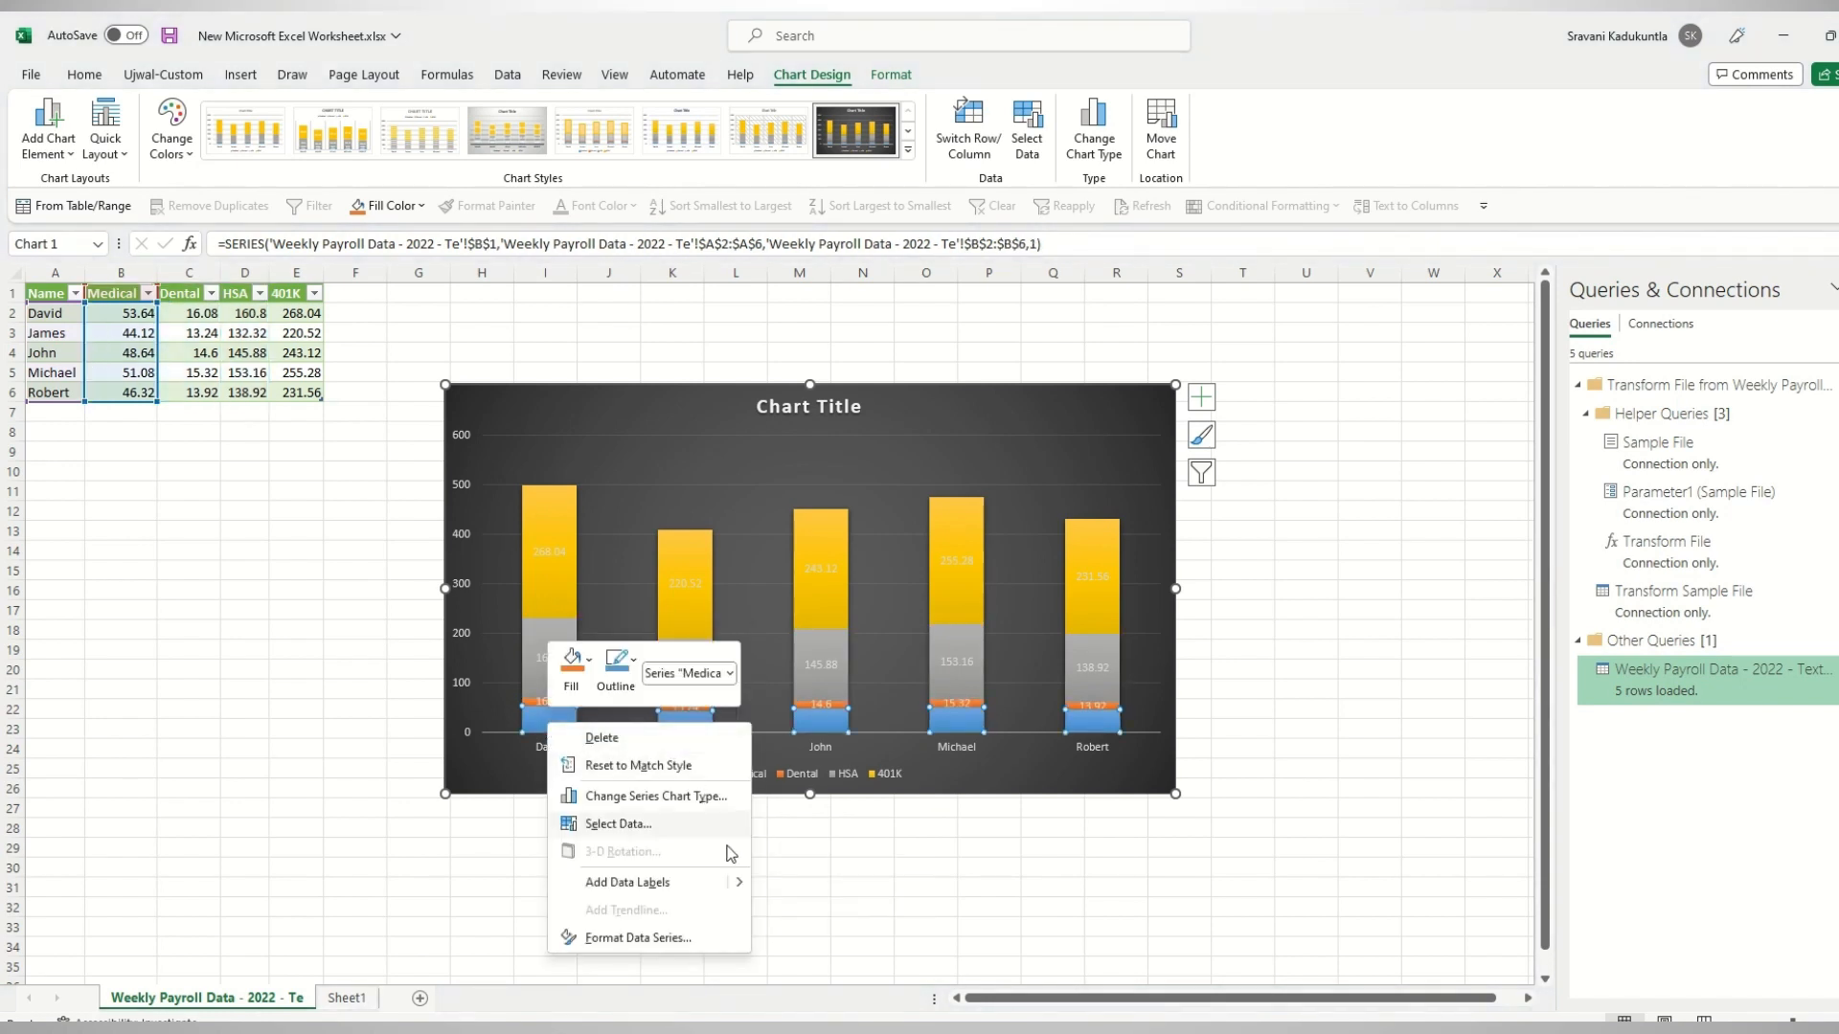
pyautogui.click(789, 886)
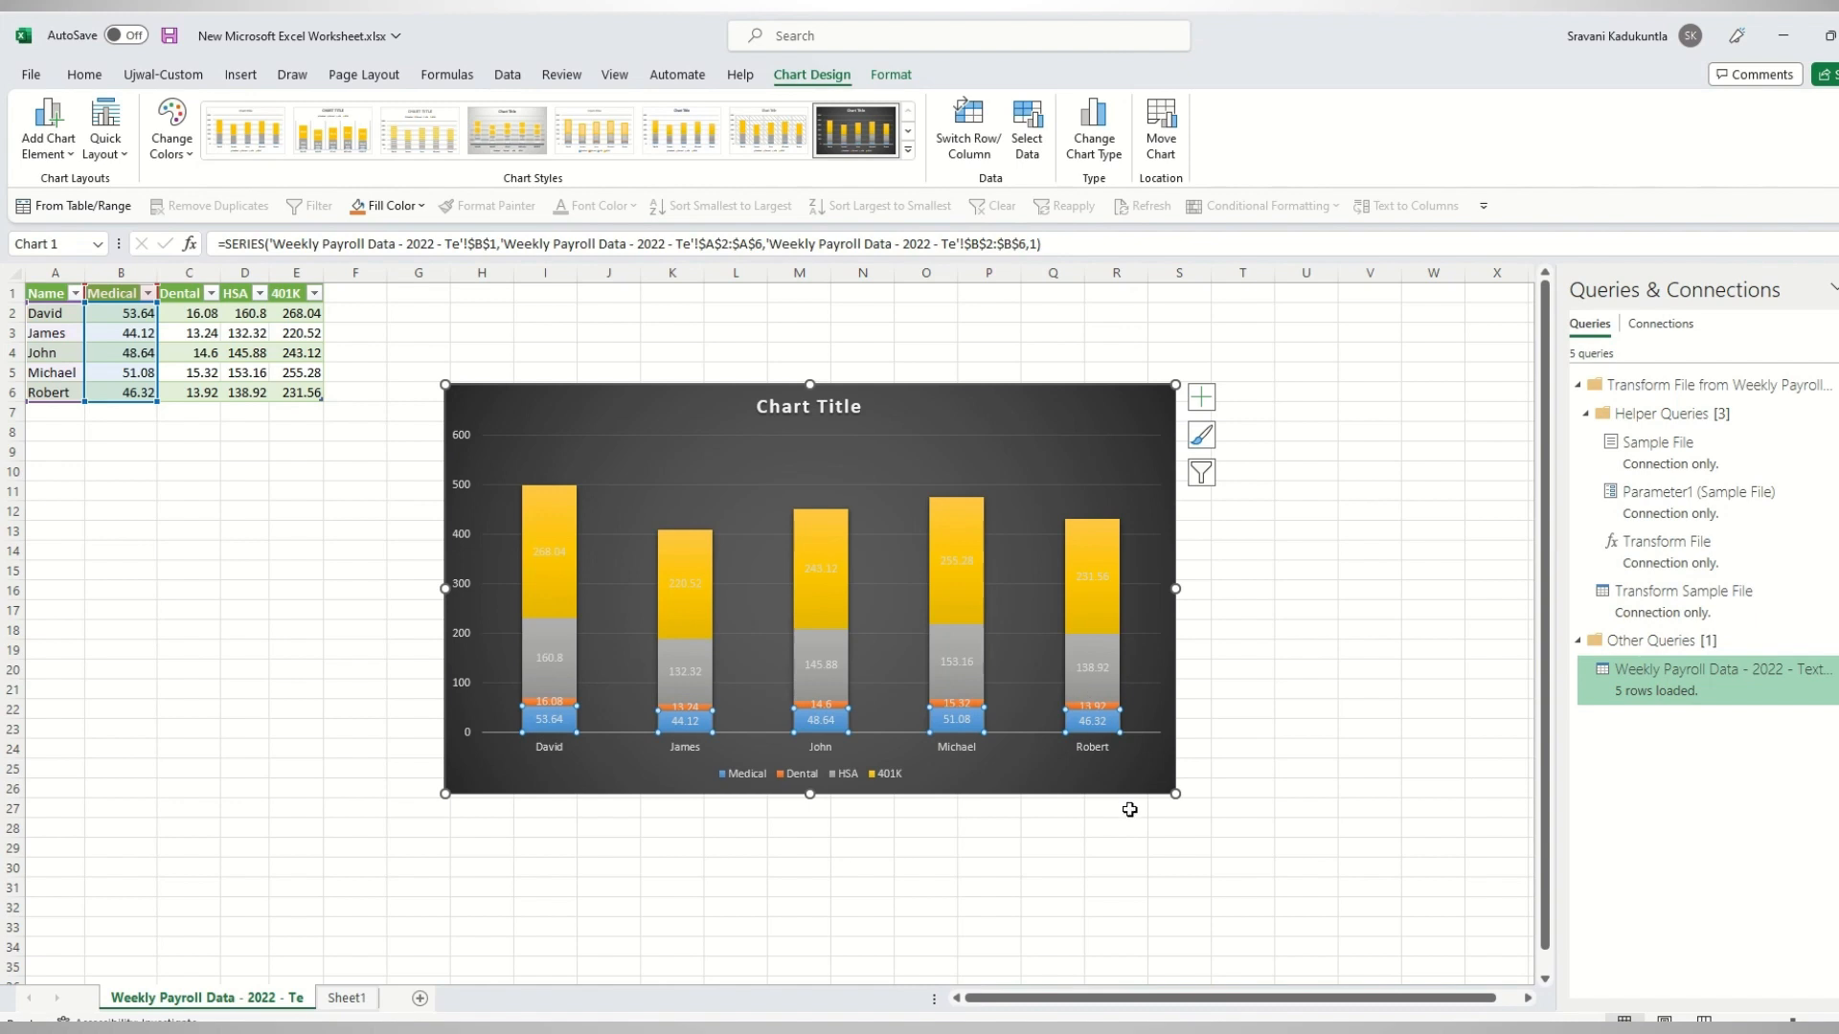
pyautogui.moveTo(1176, 796); pyautogui.dragTo(1300, 867)
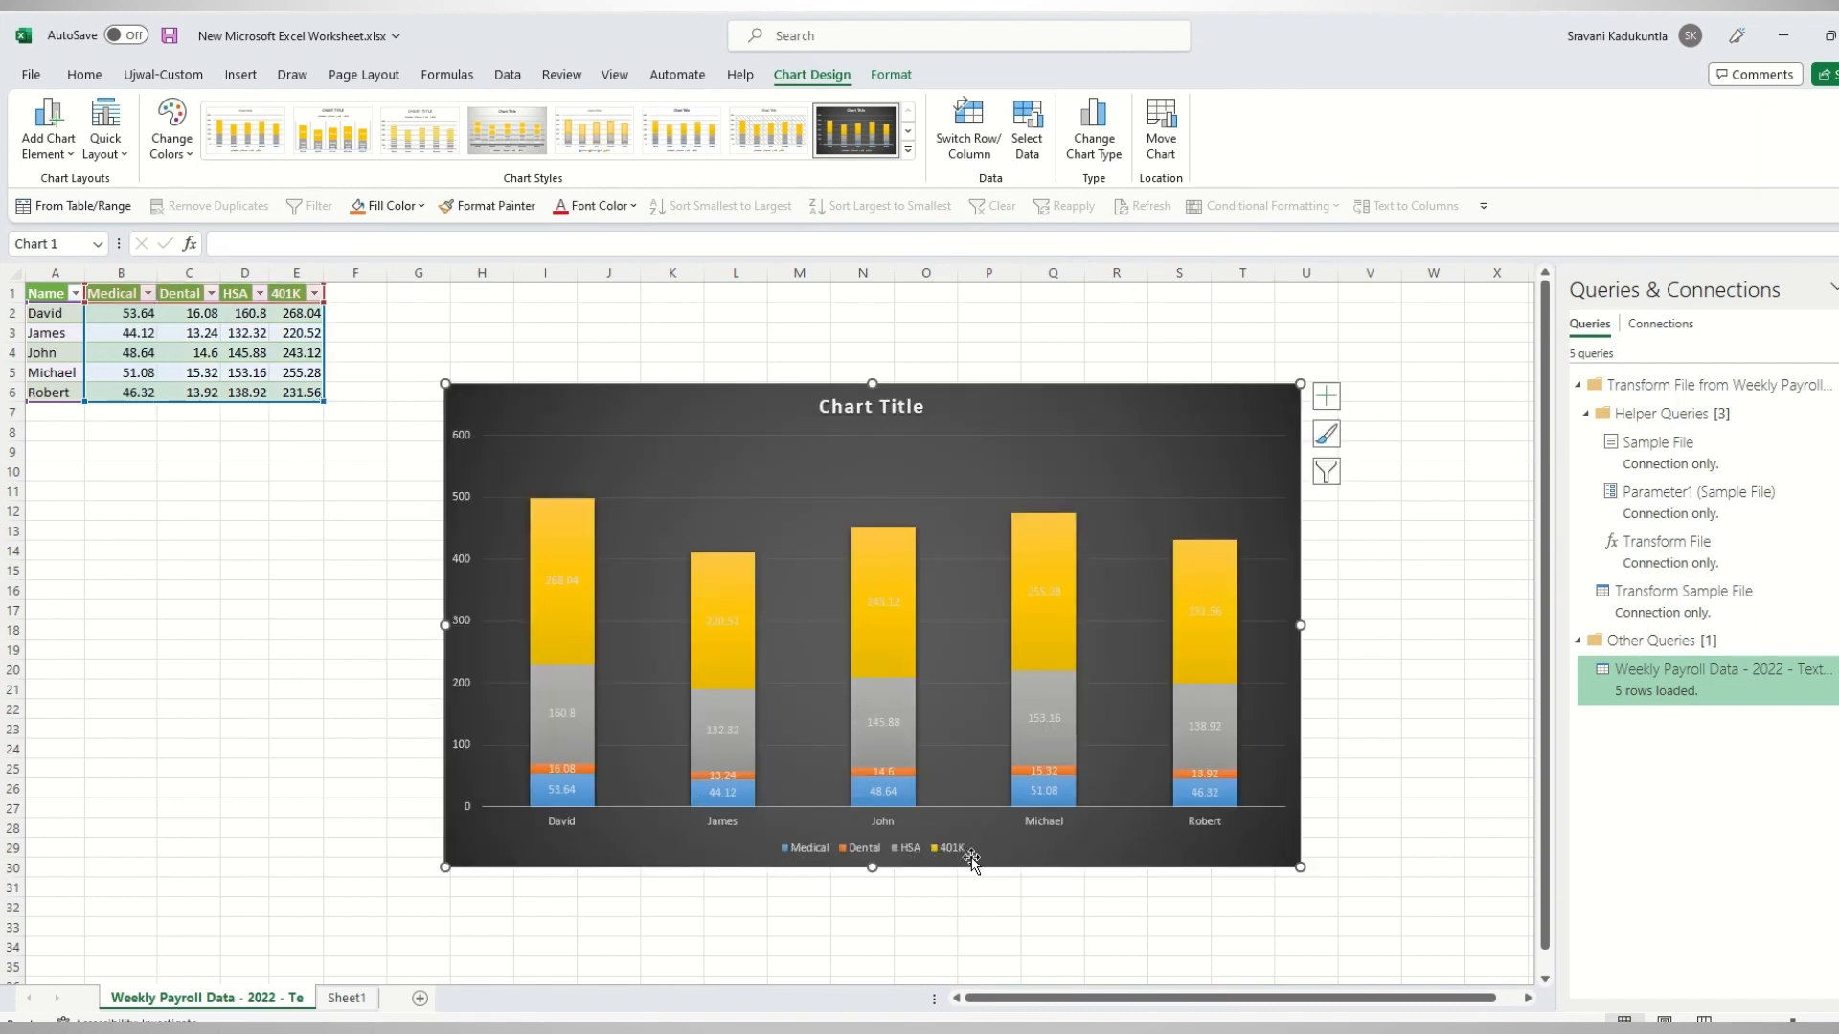
# Examine the 401K, HSA and Medical segments and their labels in the first employee's column of the chart.
pyautogui.click(565, 552)
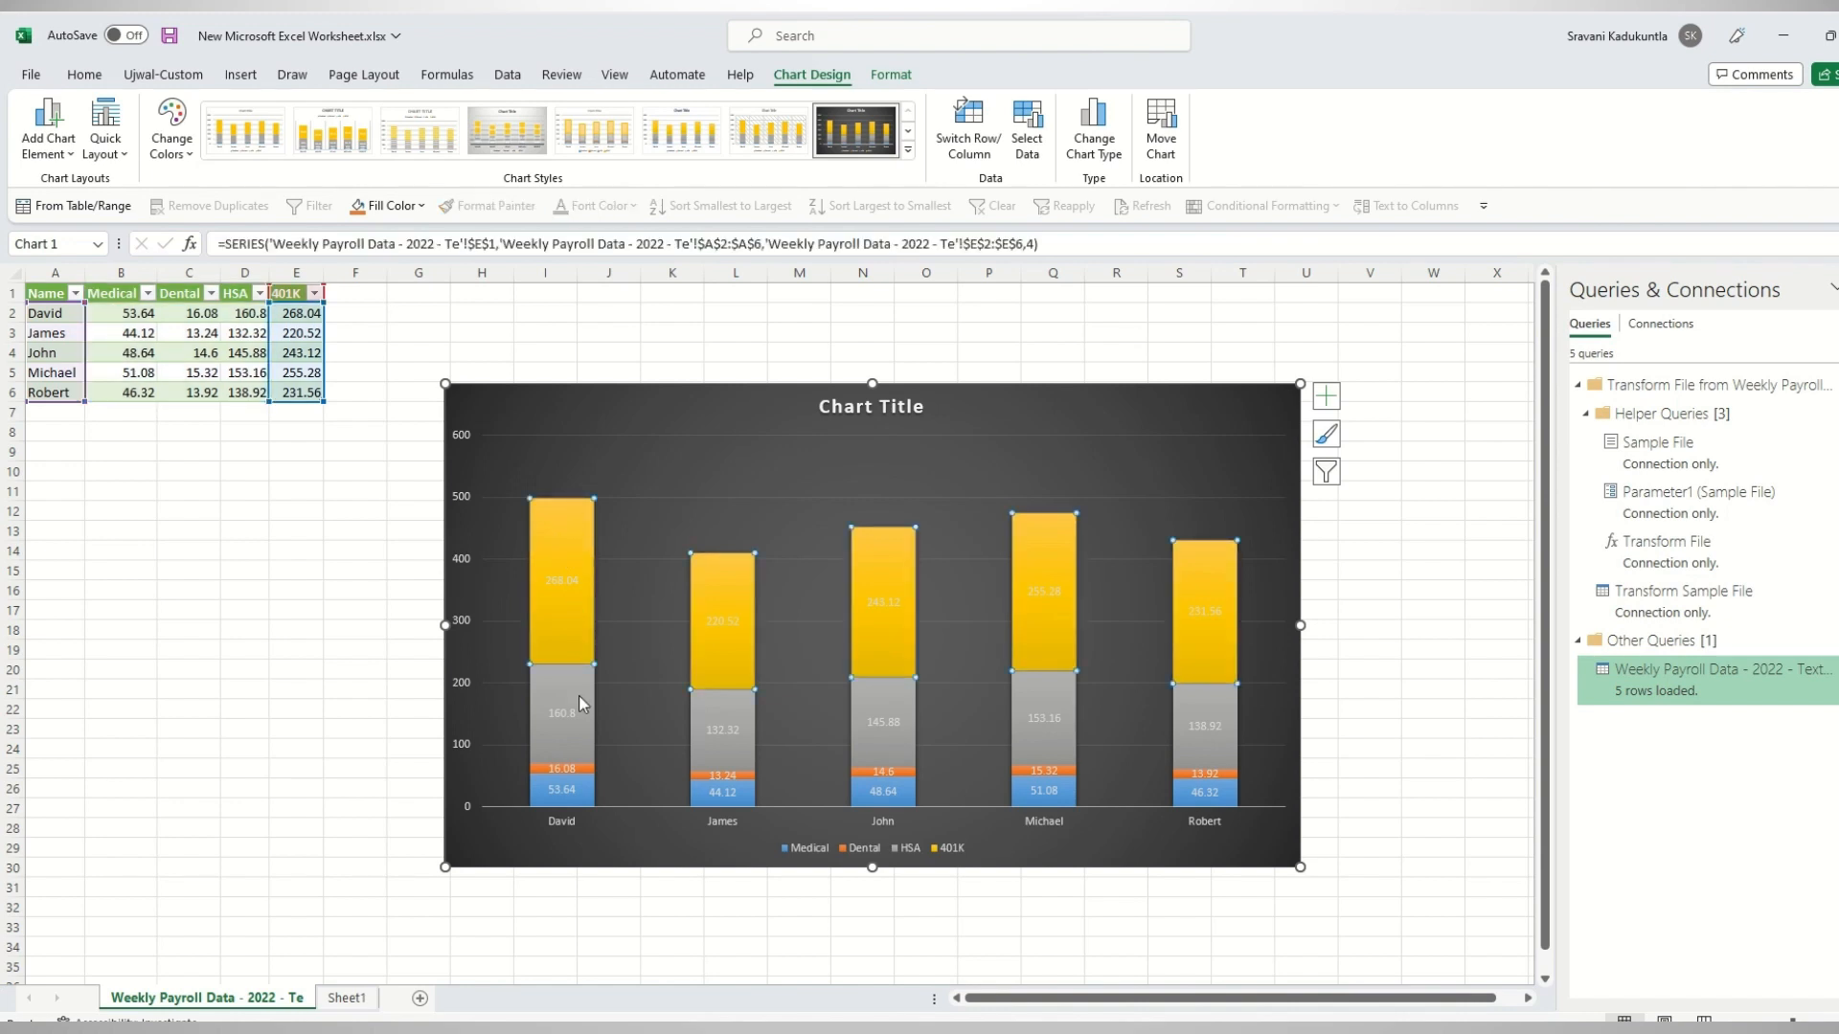
pyautogui.click(606, 838)
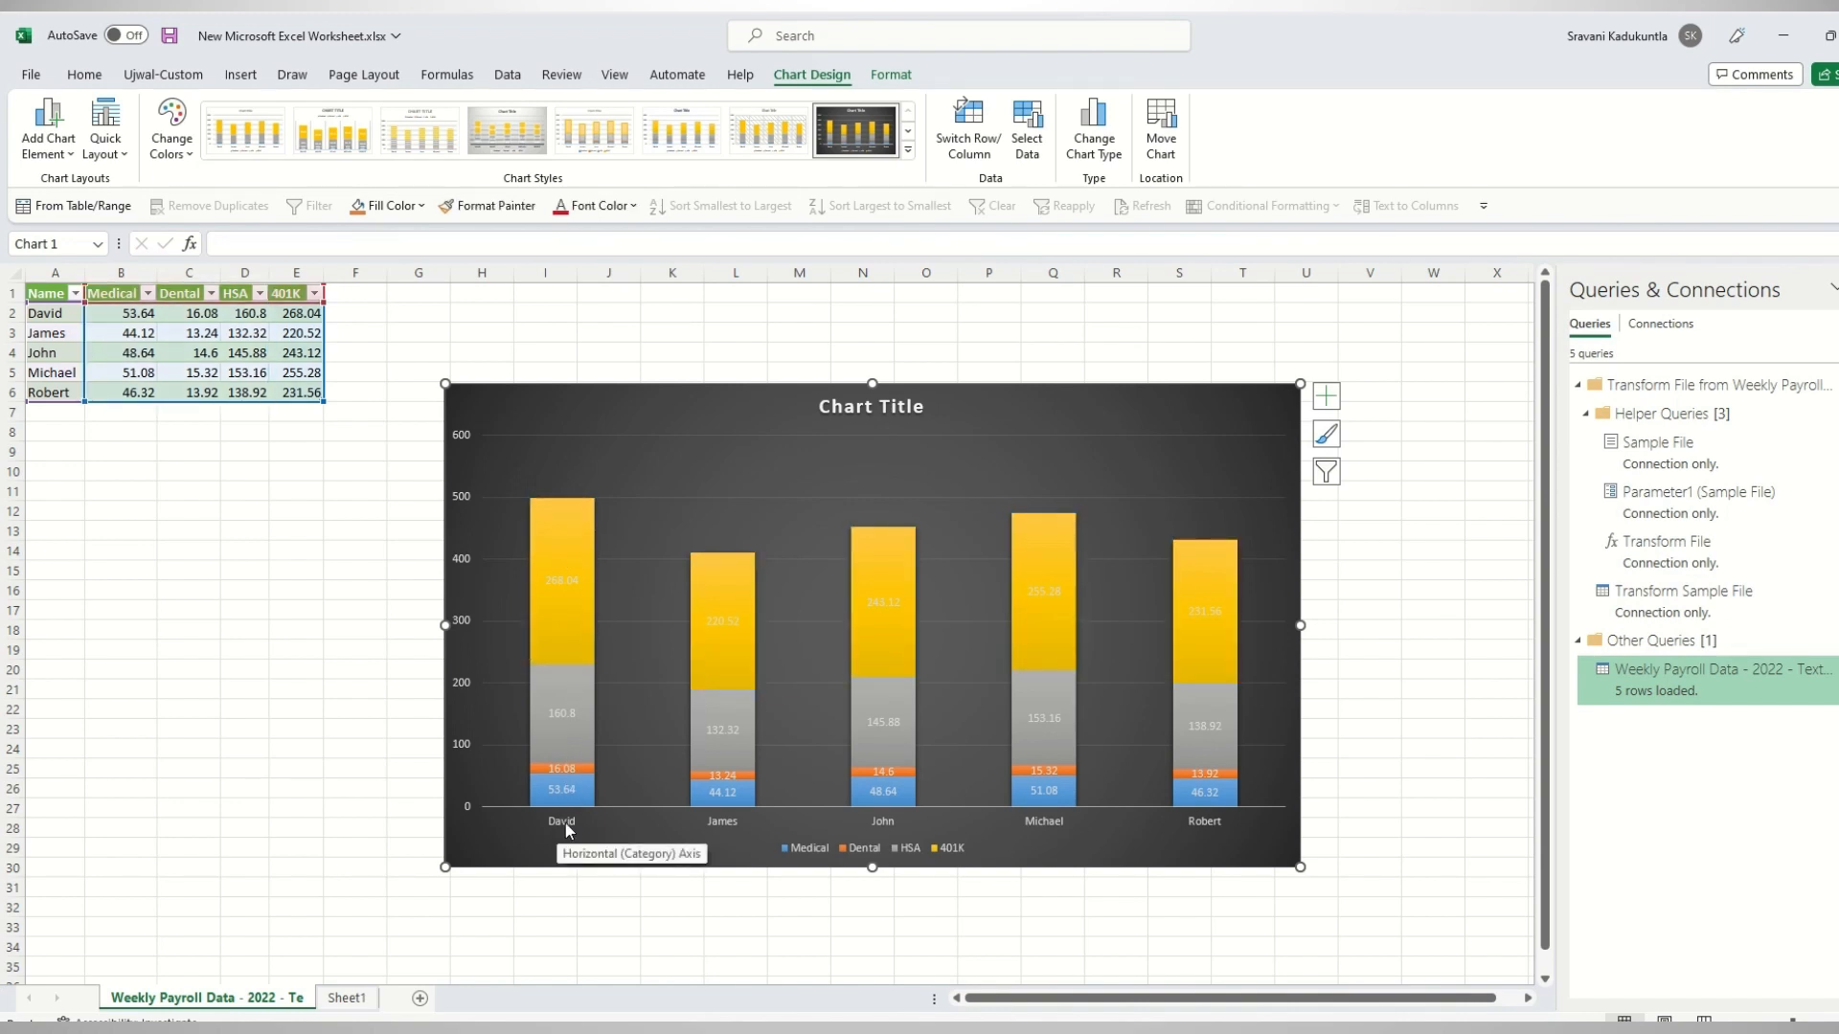
pyautogui.click(578, 603)
pyautogui.click(575, 692)
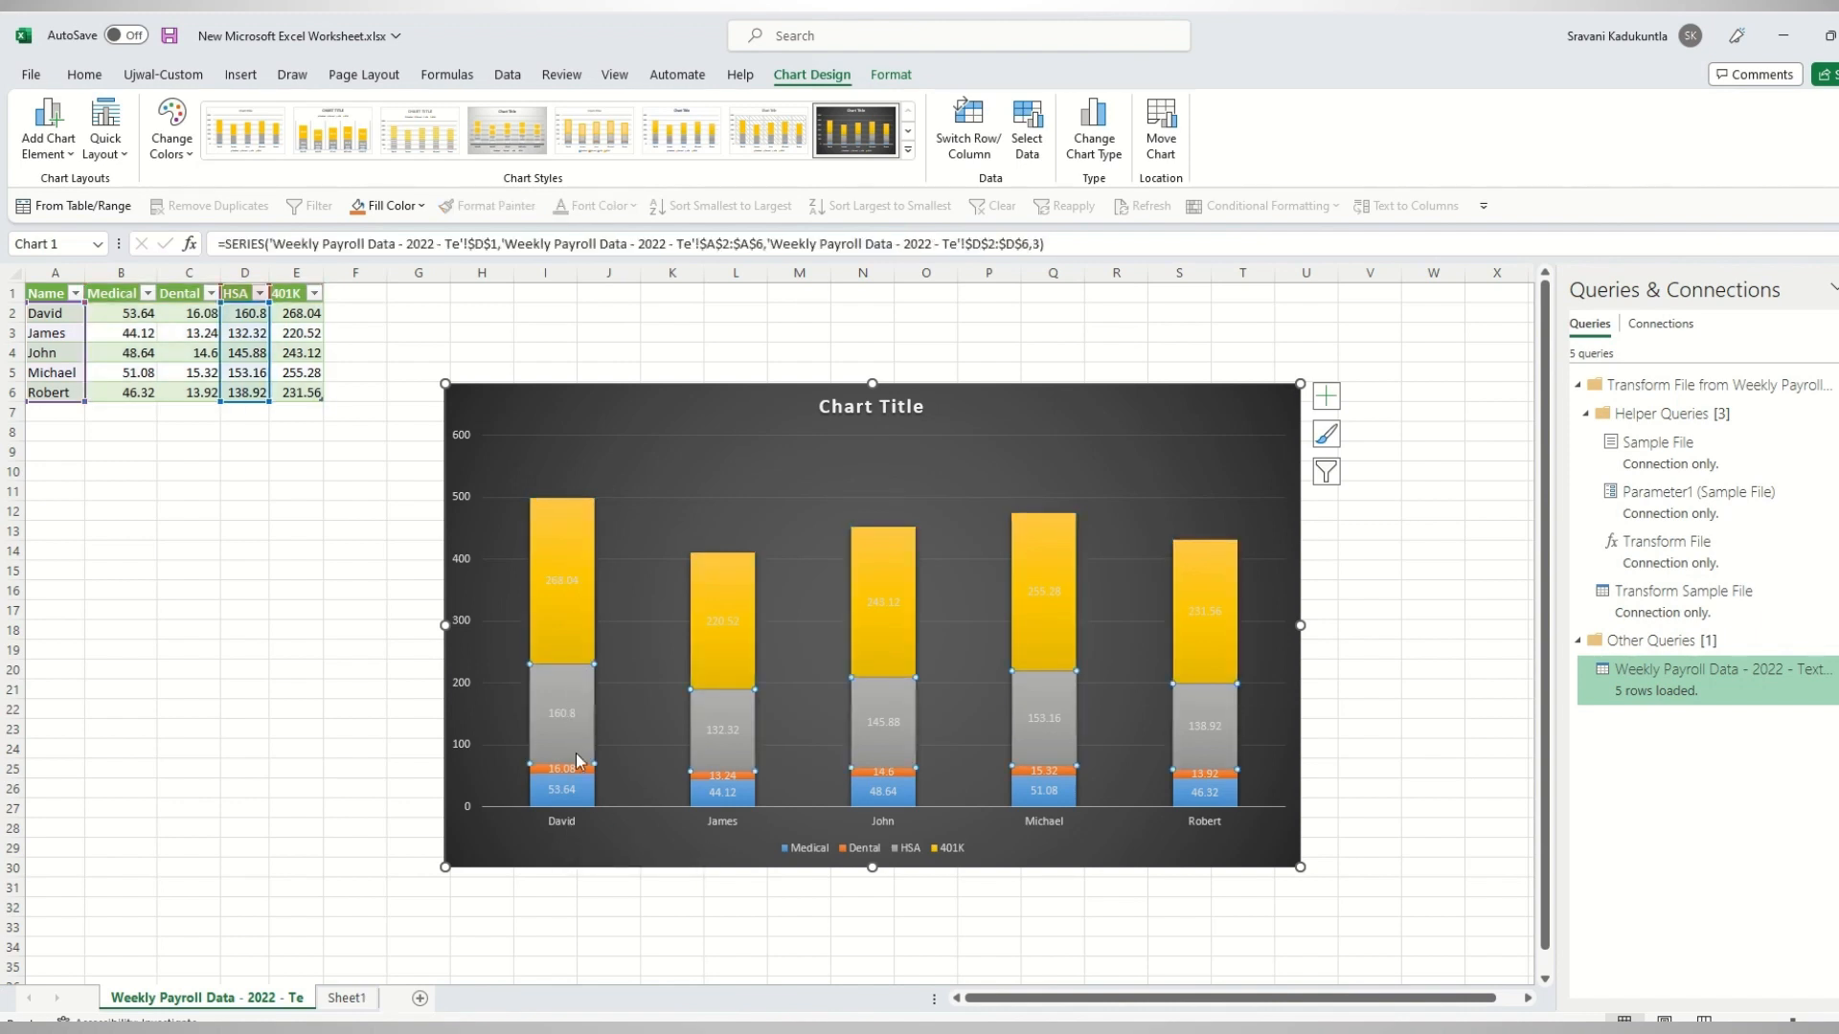
pyautogui.click(578, 776)
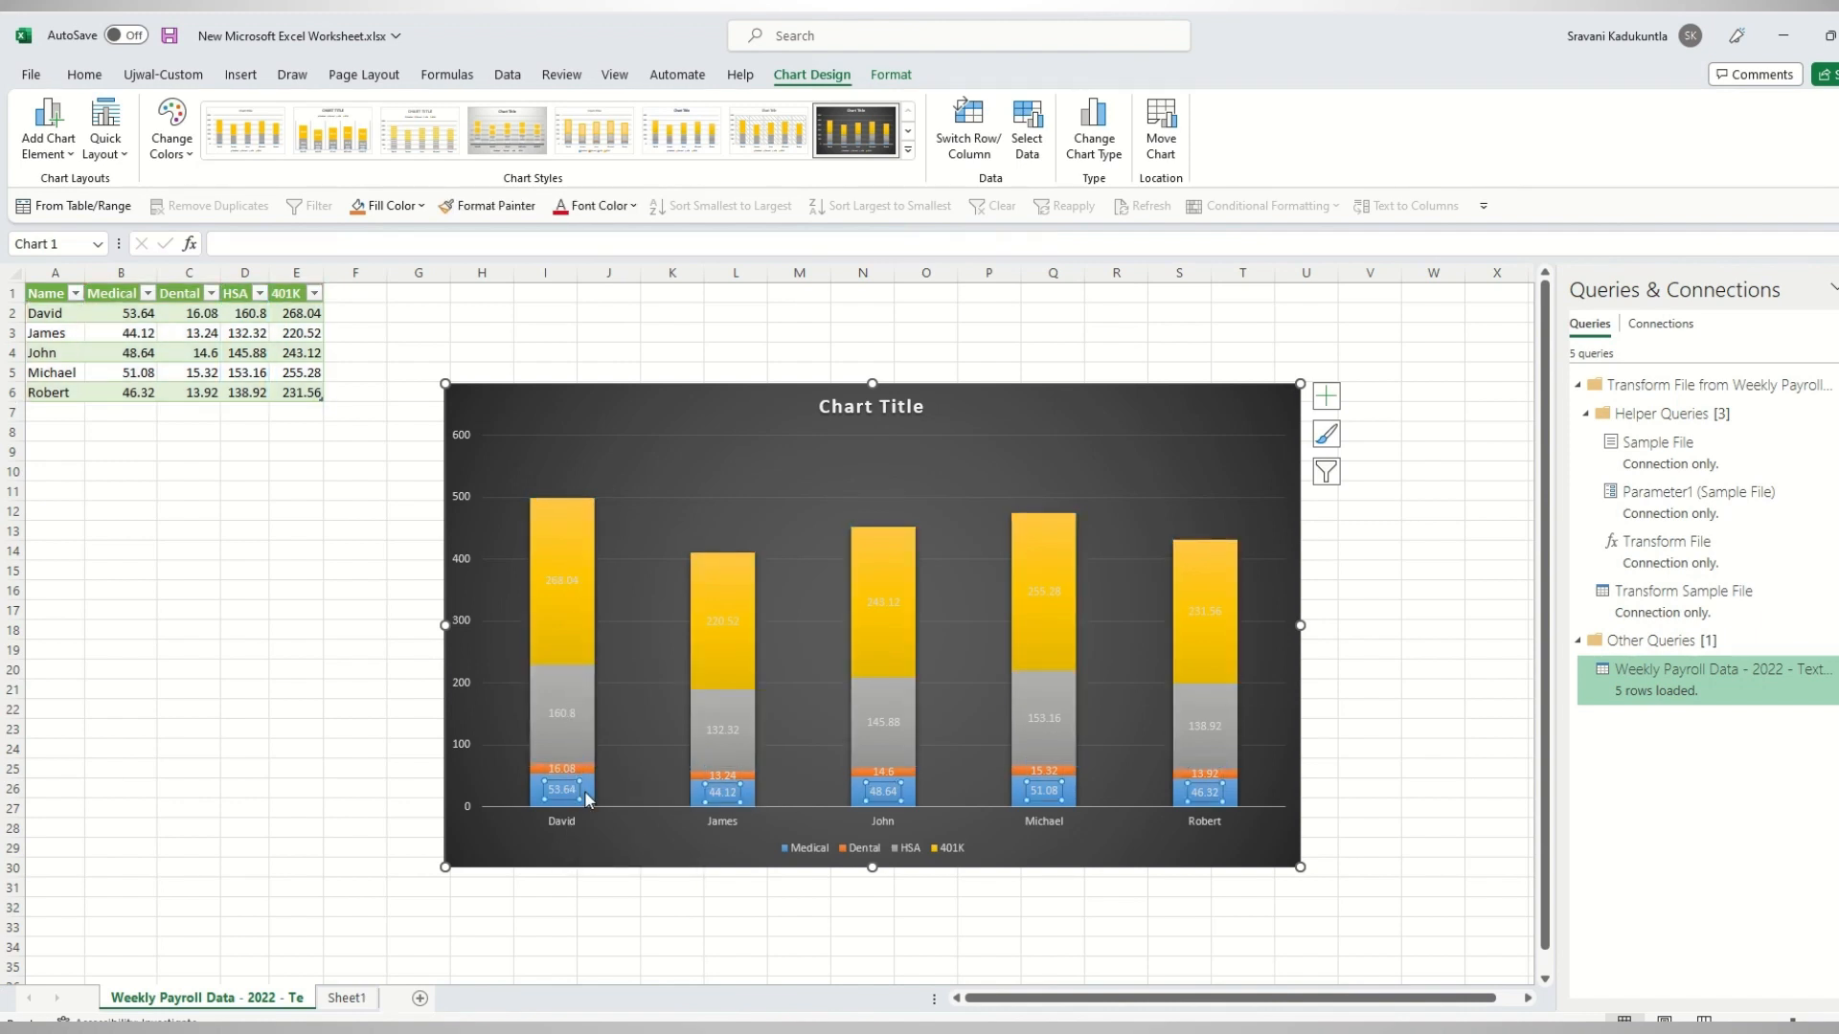
pyautogui.click(587, 797)
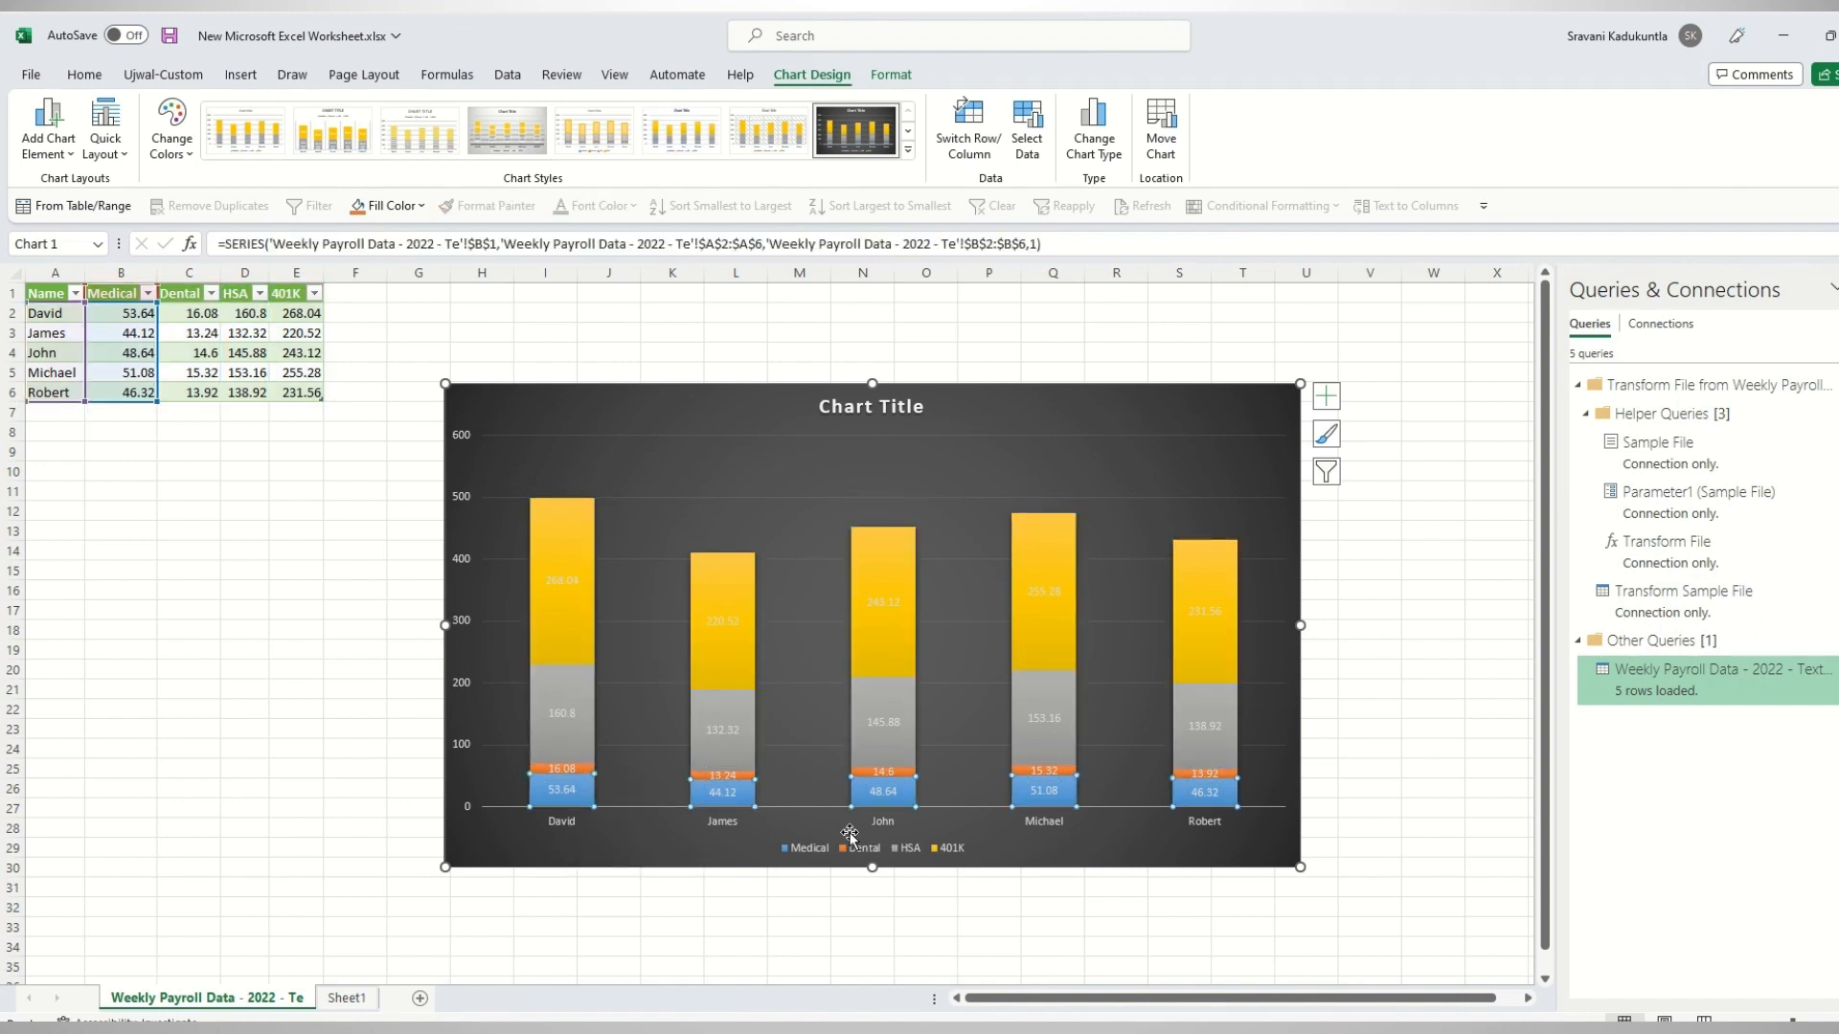
pyautogui.click(1094, 842)
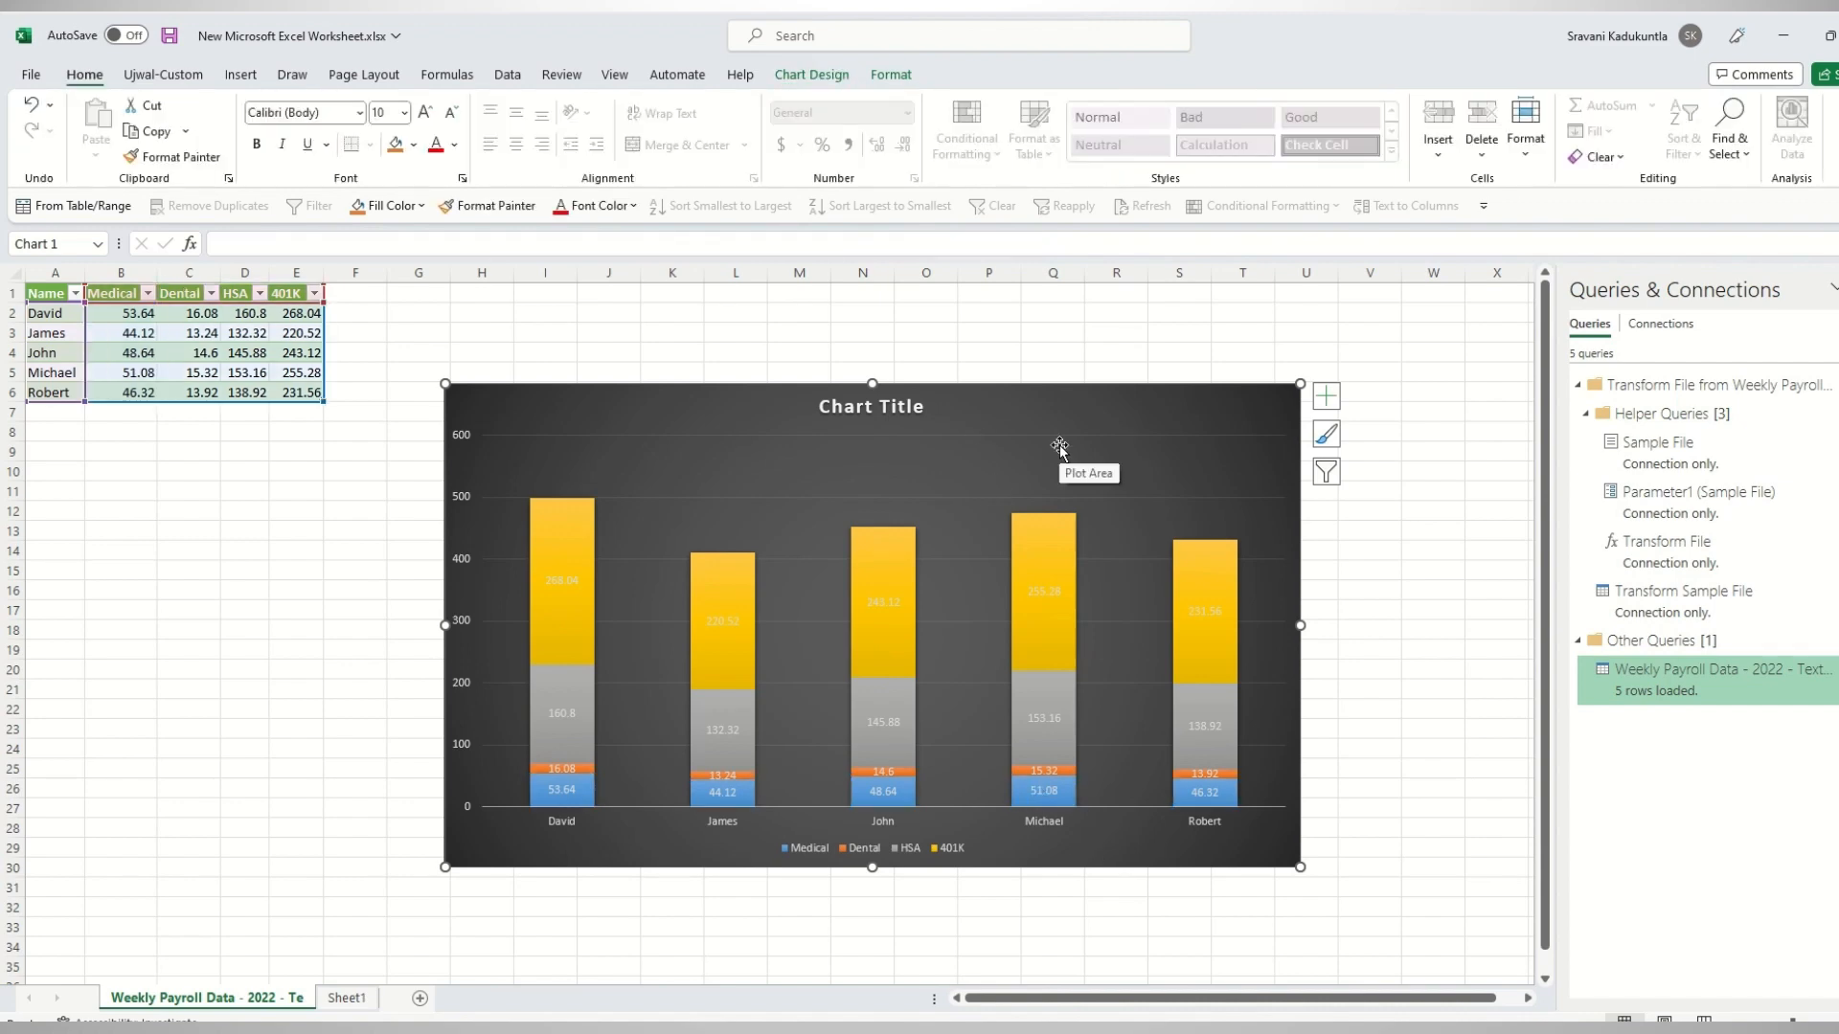
# Save the workbook, switch to File Explorer and open the folder Weekly Payroll Data - 2022 - Text Format.
pyautogui.hotkey('ctrl', 's')
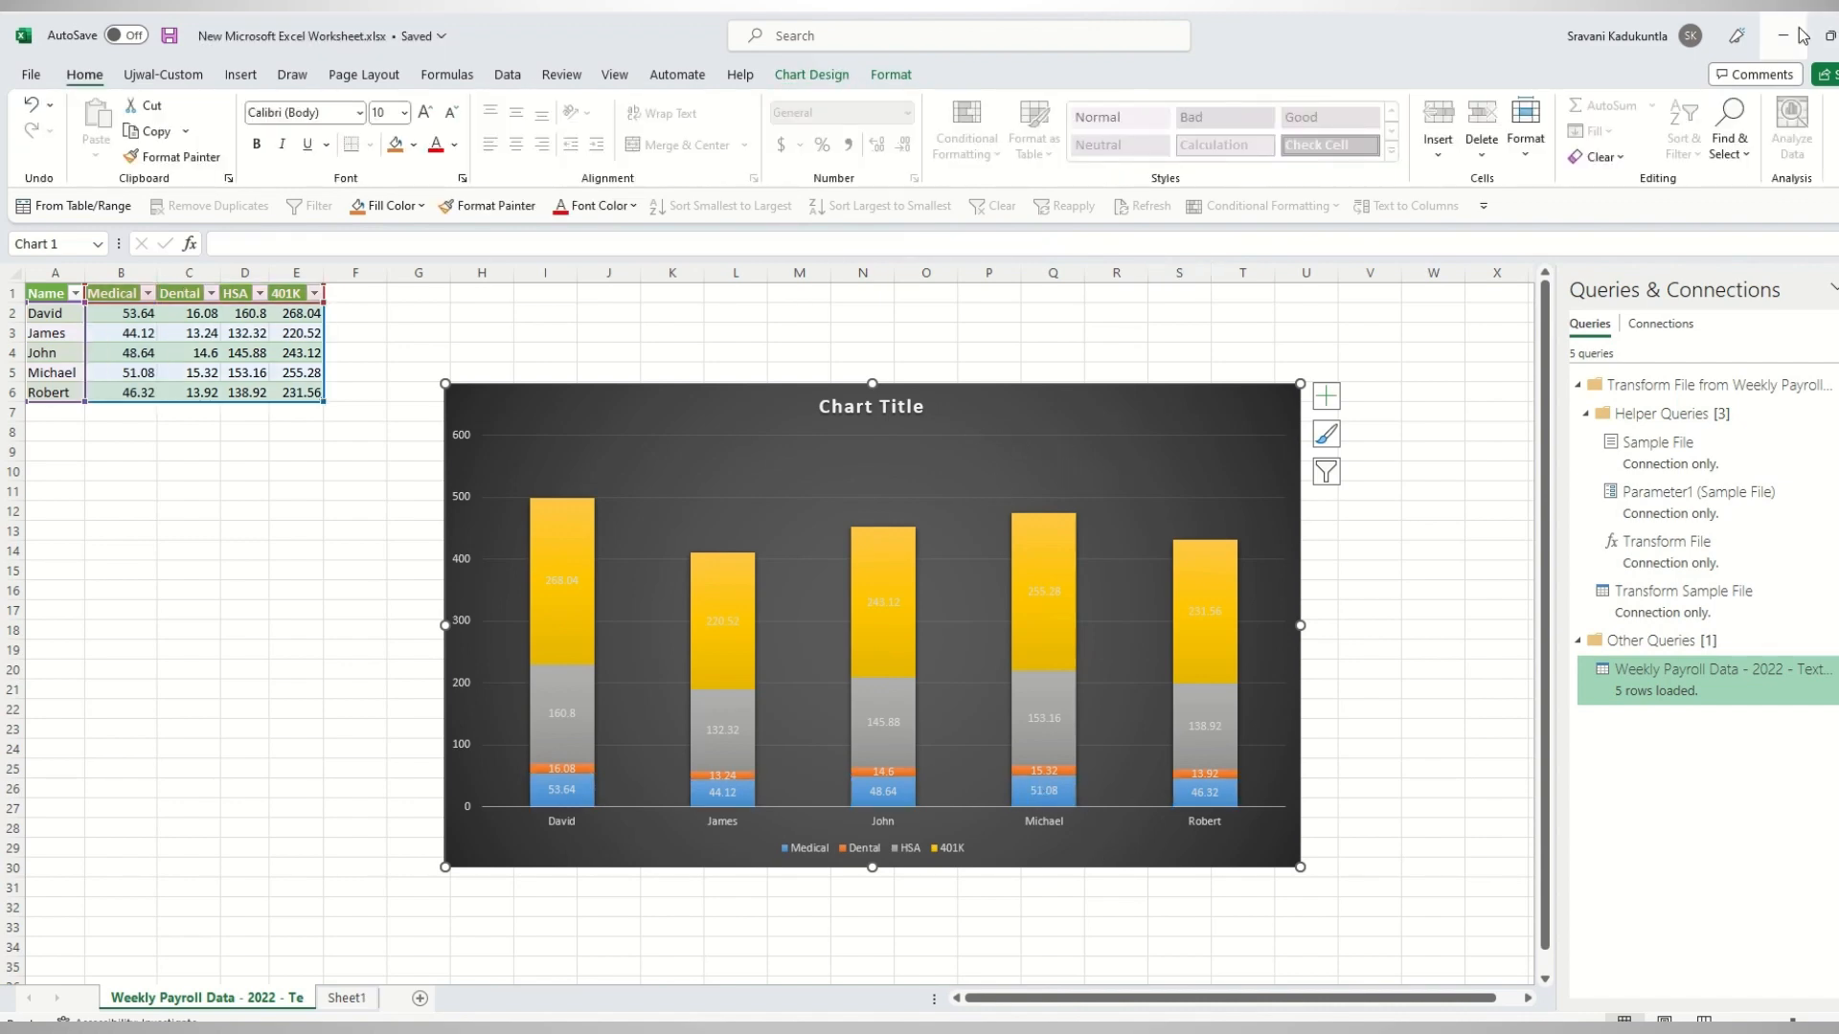
pyautogui.click(1784, 35)
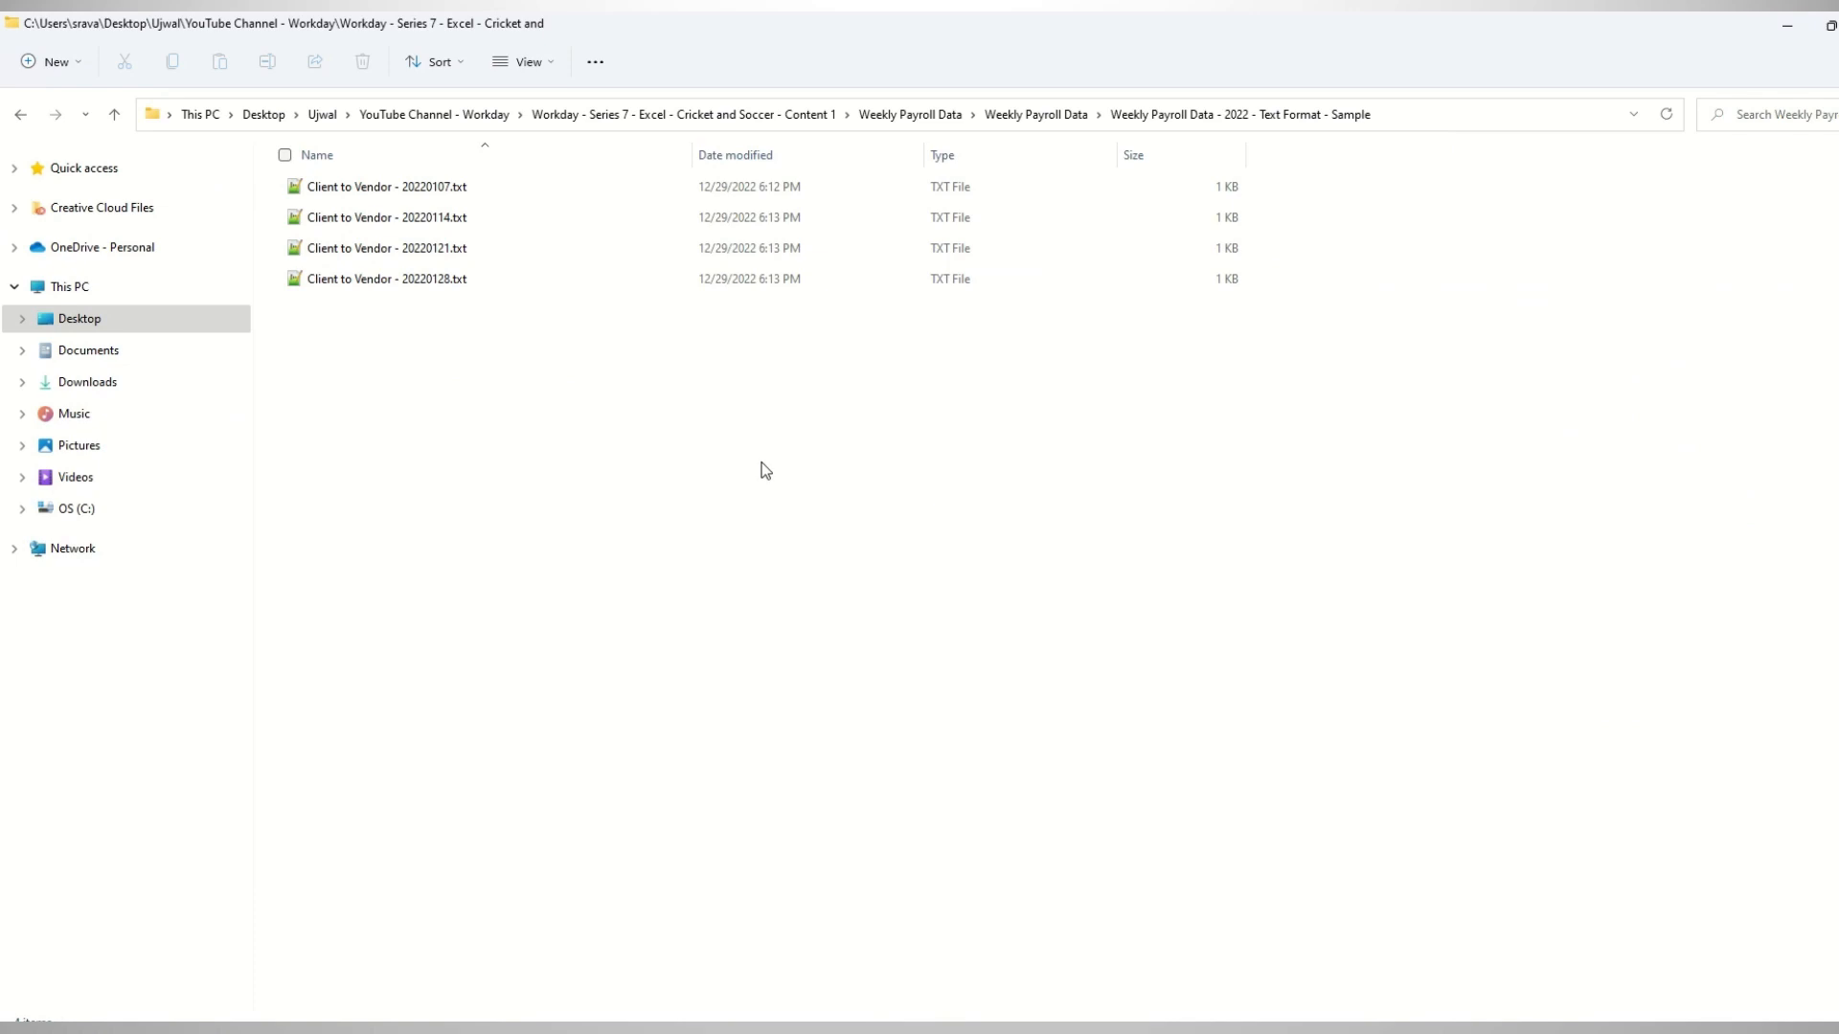
pyautogui.press('Down')
pyautogui.hotkey('alt', 'Up')
pyautogui.press('Up')
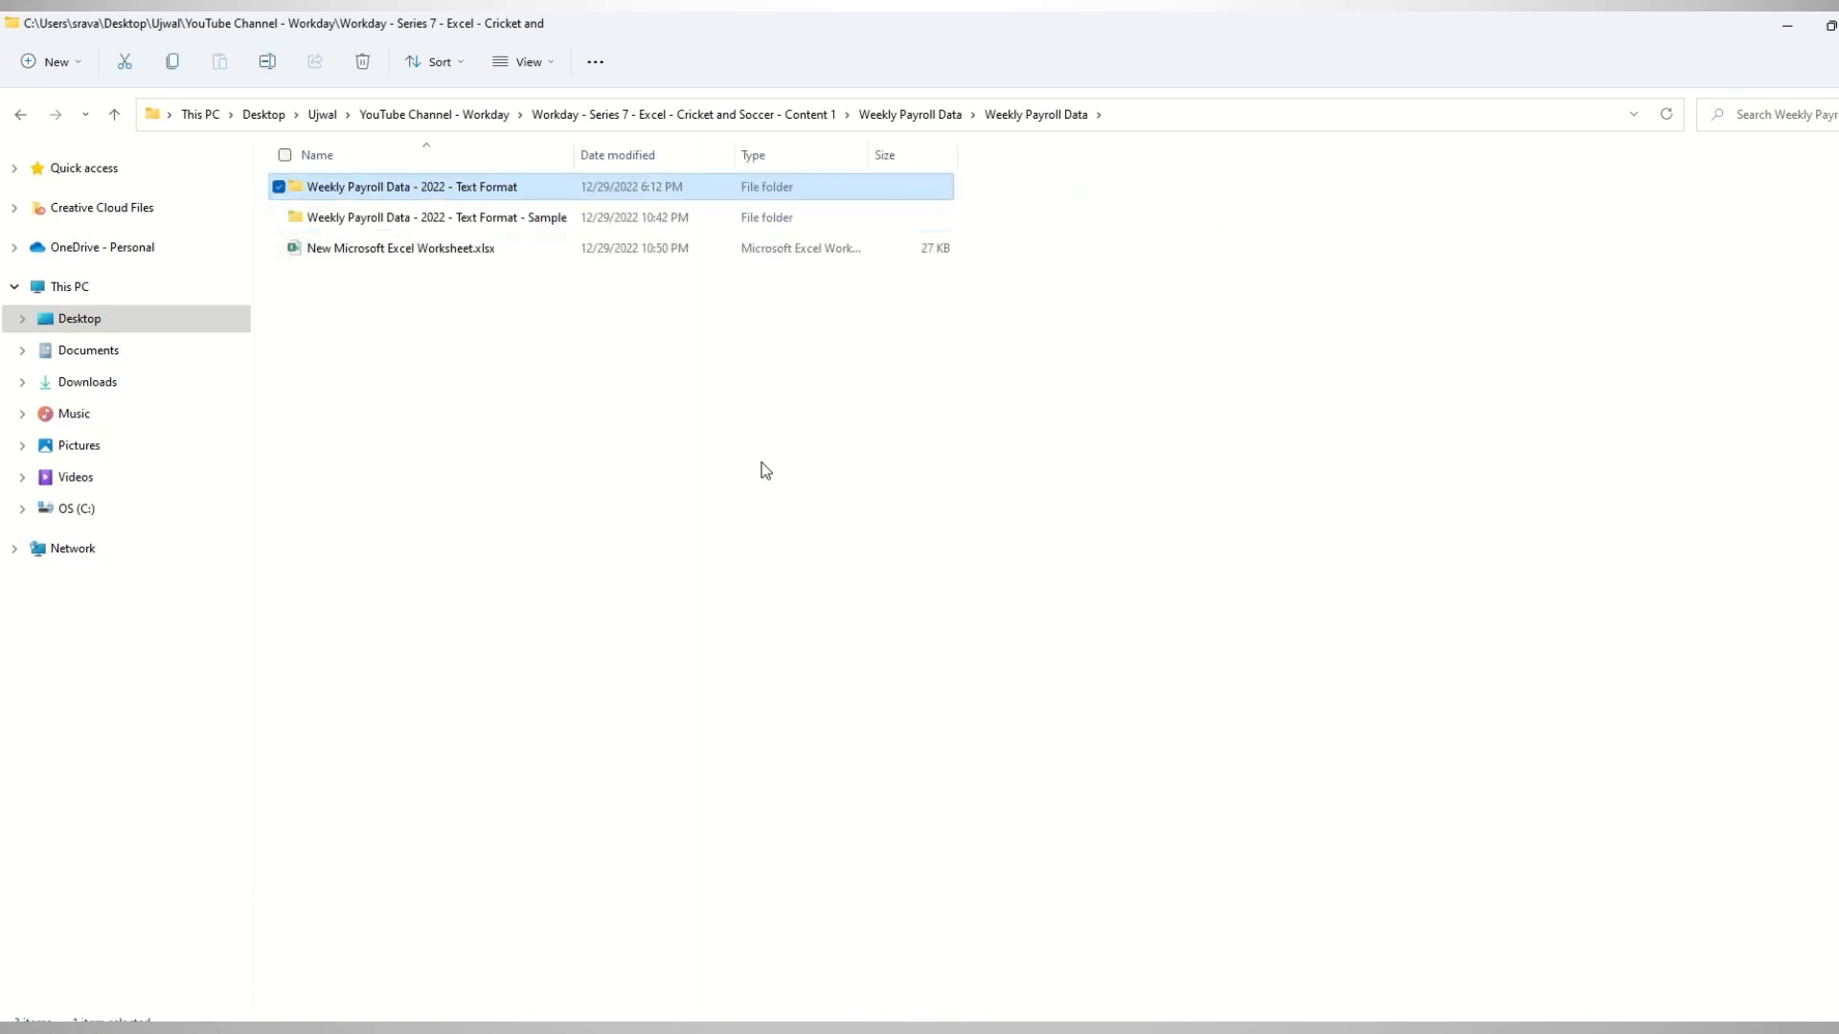
pyautogui.press('Return')
# Copy the four files Client to Vendor - 20220204.txt through 20220225.txt into the folder Weekly Payroll Data - 2022 - Text Format - Sample.
pyautogui.press('Down')
pyautogui.press('Down')
pyautogui.press('Down')
pyautogui.press('Down')
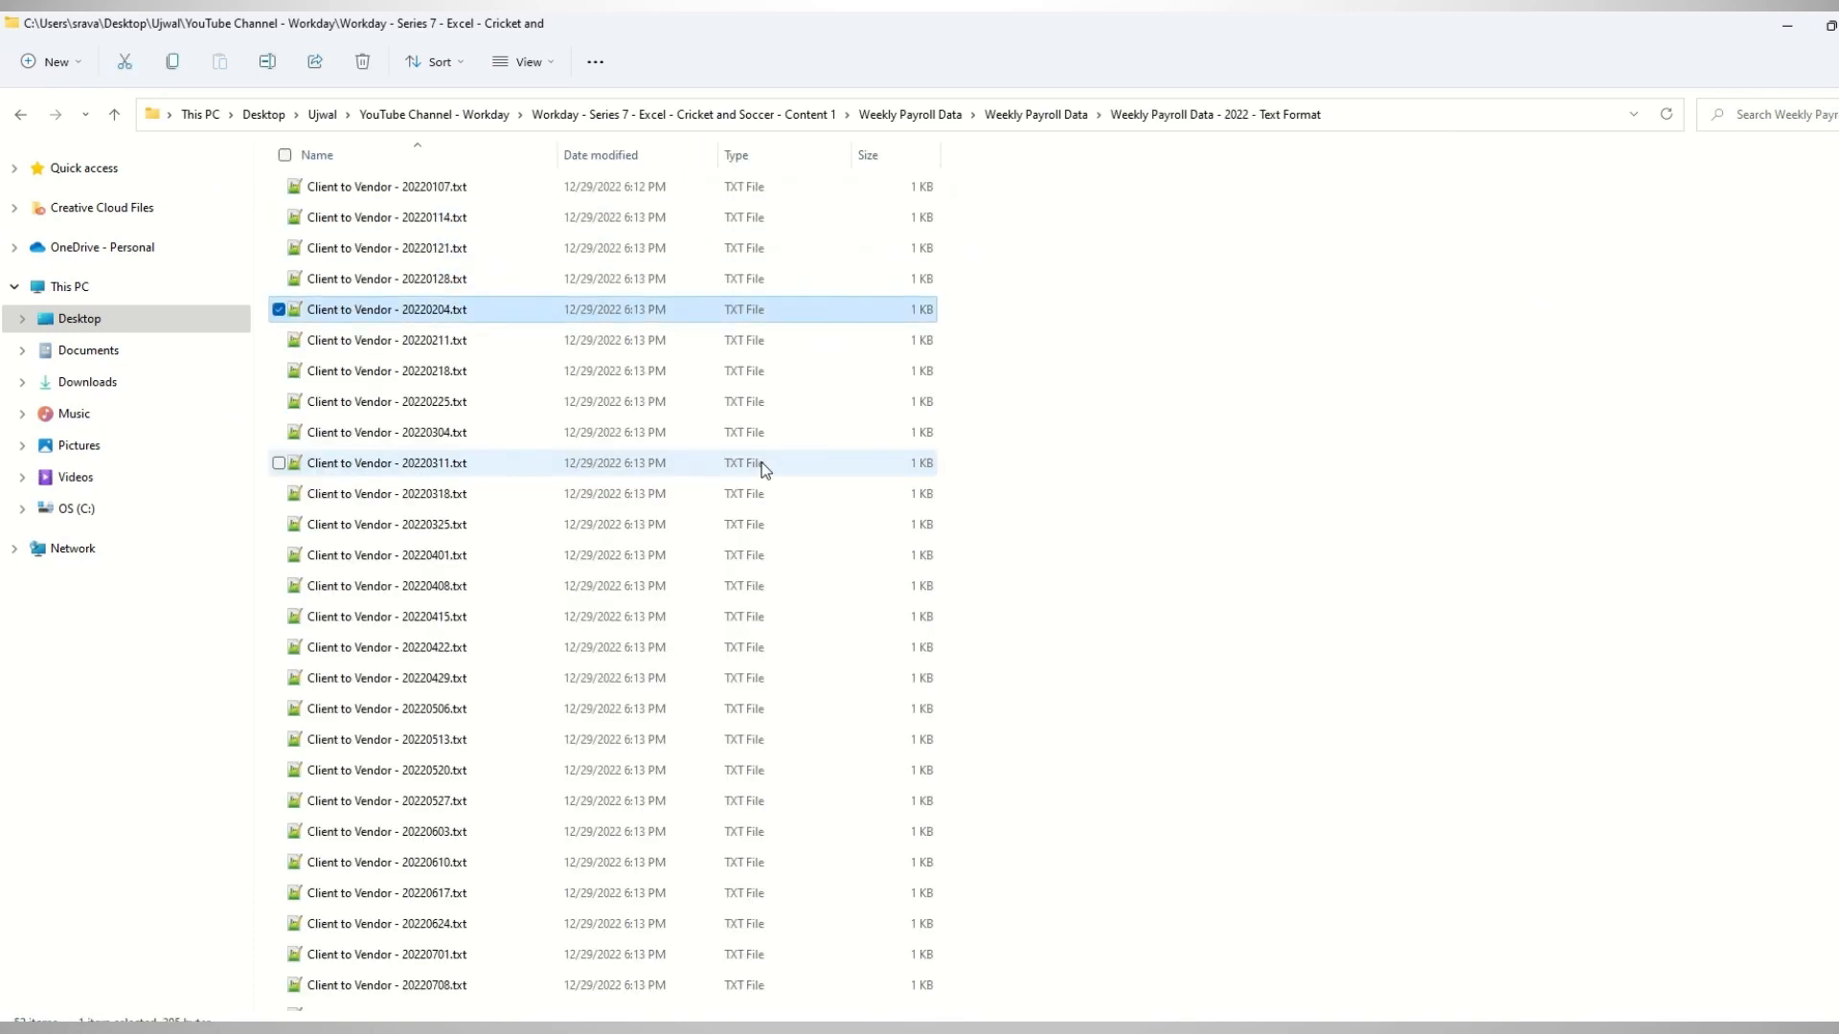
pyautogui.keyDown('shift'); pyautogui.click(476, 404); pyautogui.keyUp('shift')
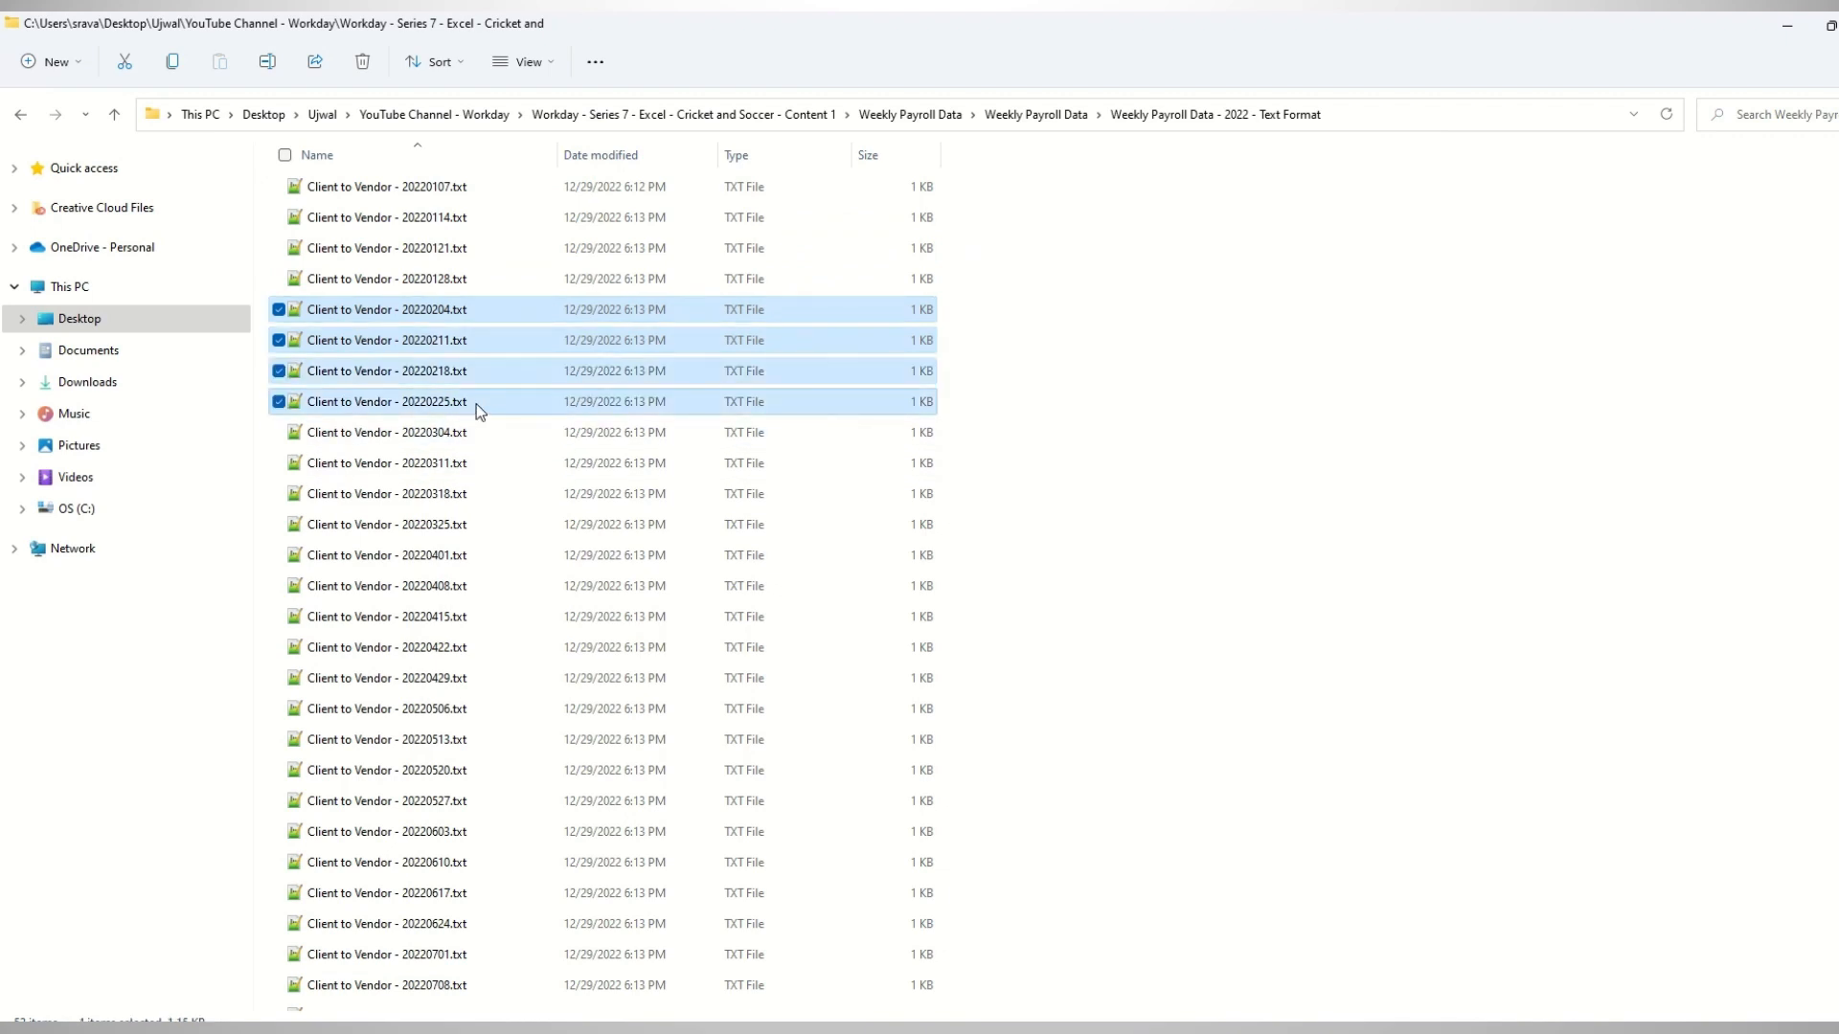
pyautogui.press('BackSpace')
pyautogui.press('Down')
pyautogui.press('Return')
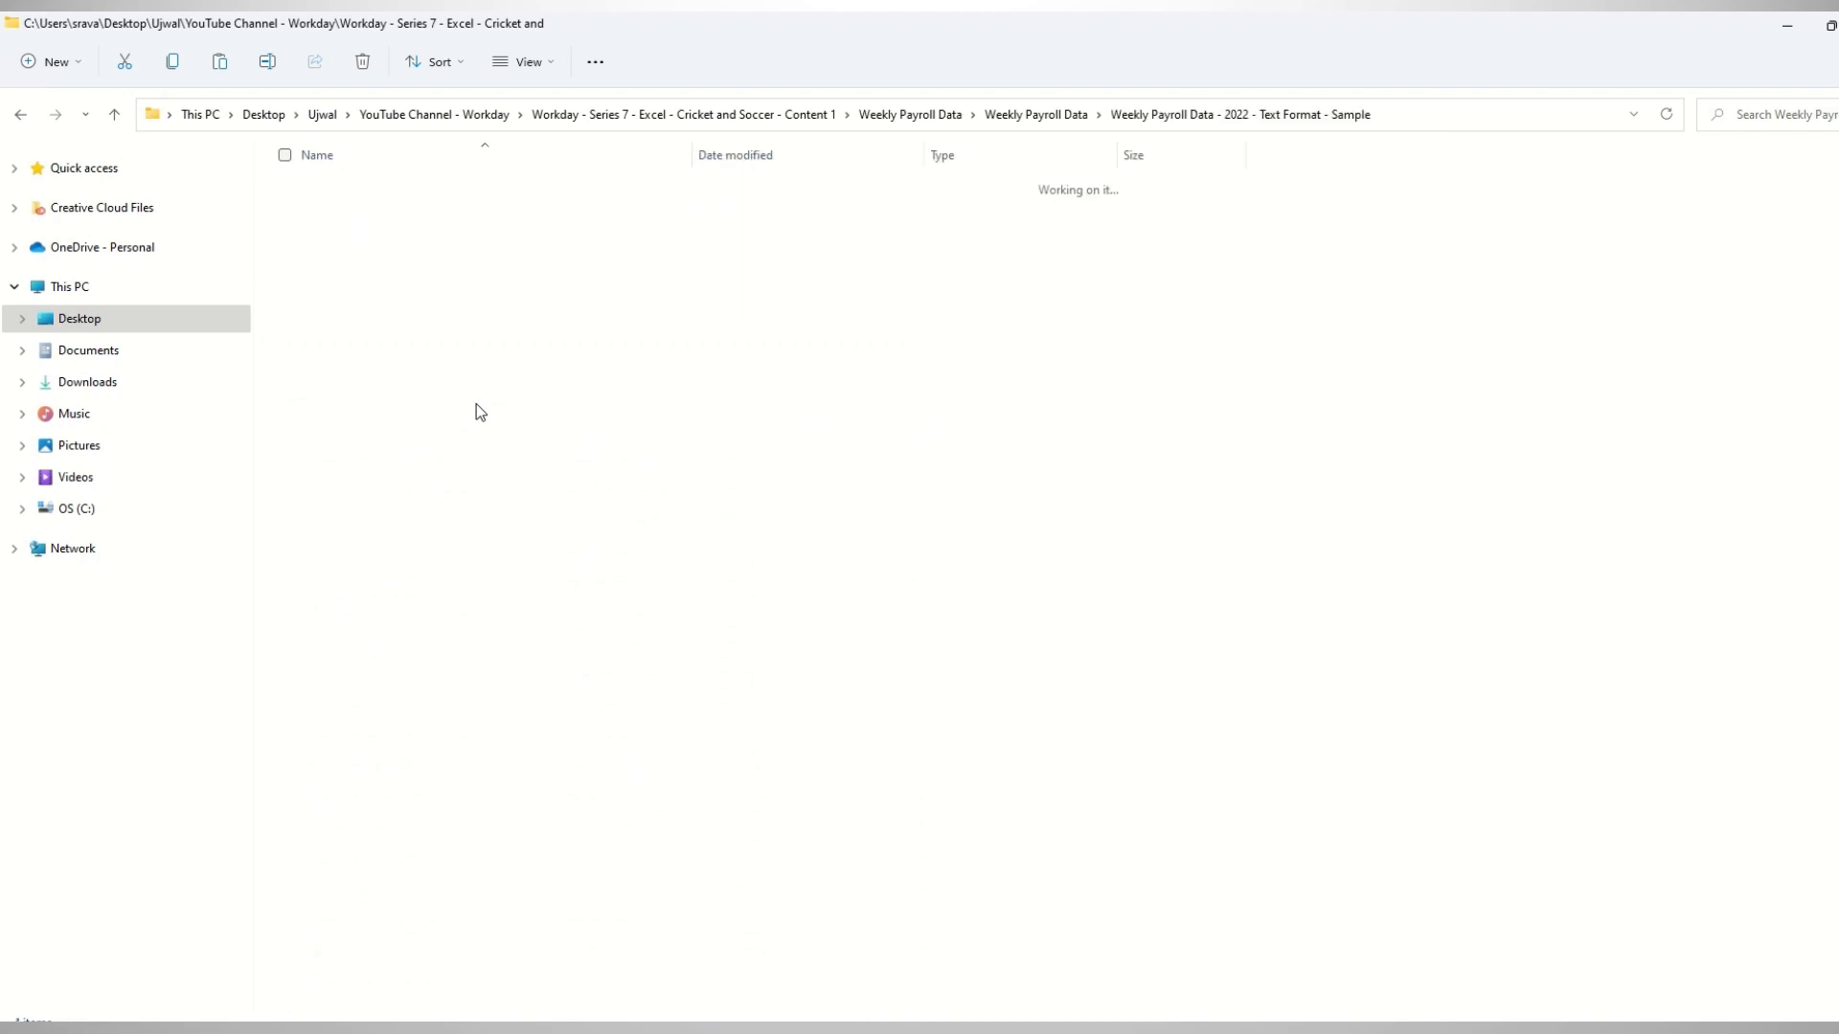
pyautogui.hotkey('ctrl', 'v')
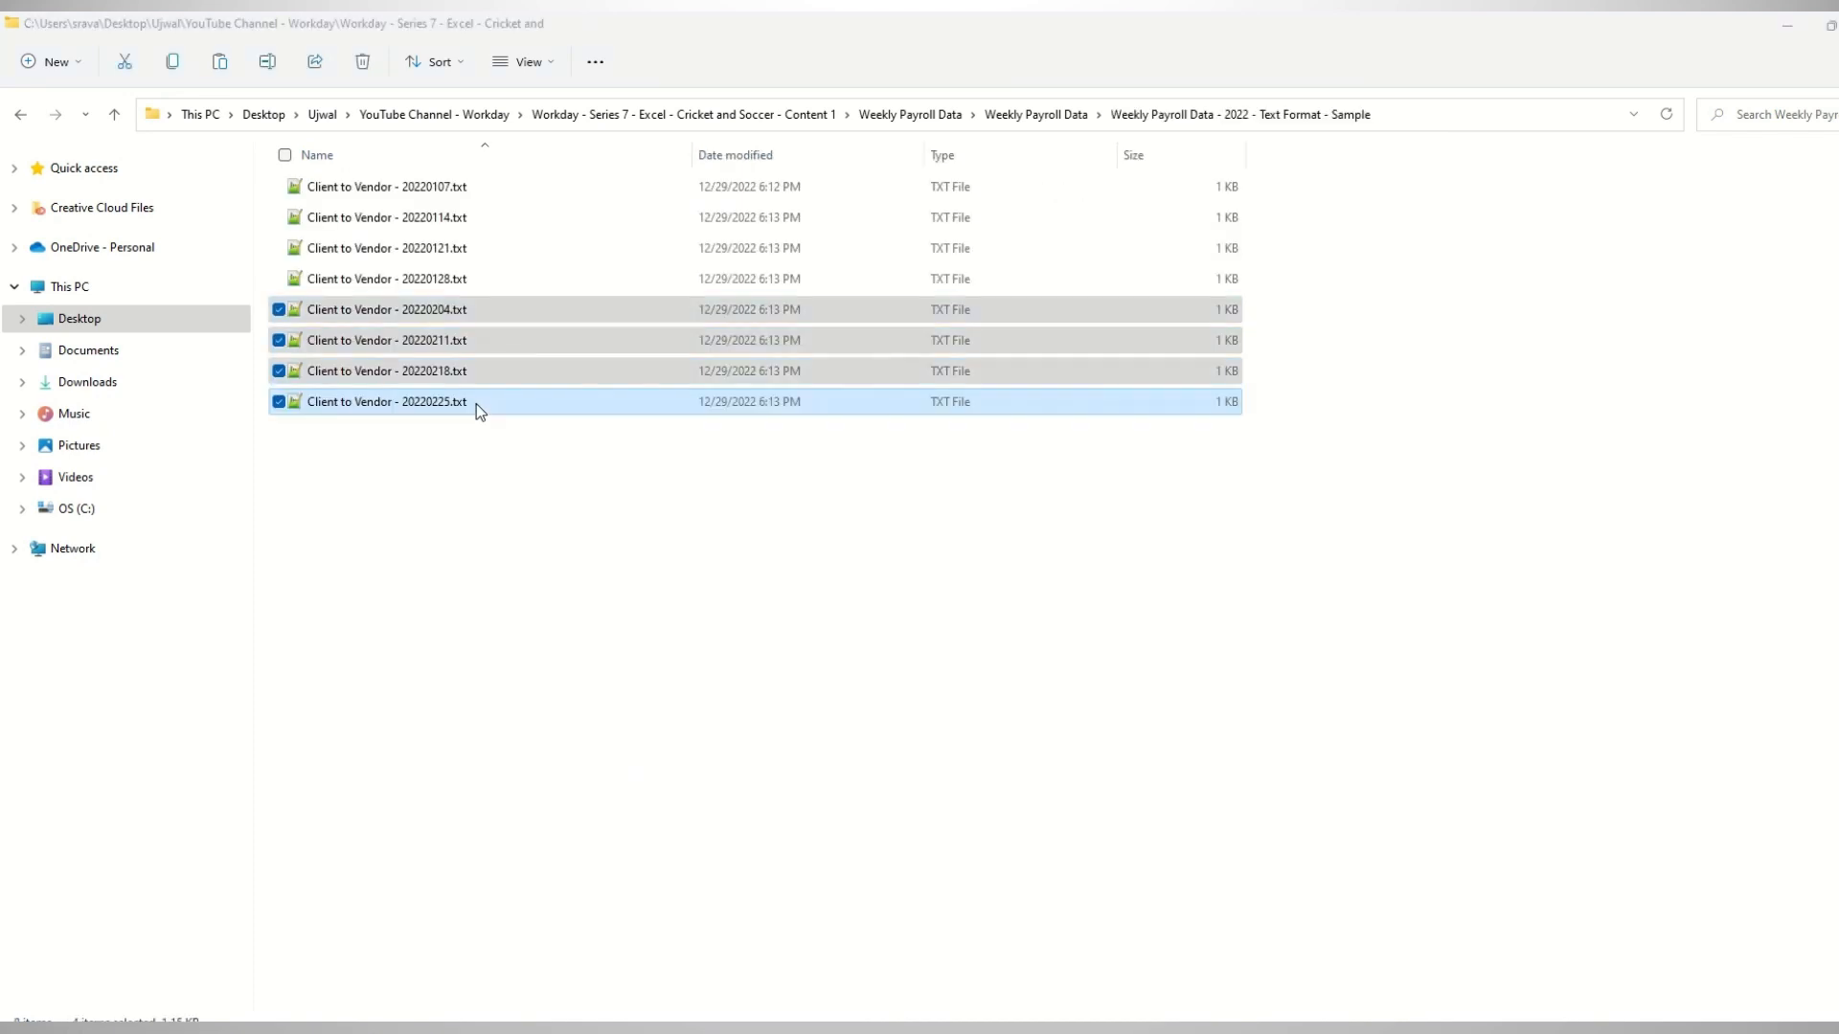
# Switch back to Excel and refresh all queries to bring the added February files into the table and chart.
pyautogui.hotkey('alt', 'Tab')
pyautogui.click(1097, 351)
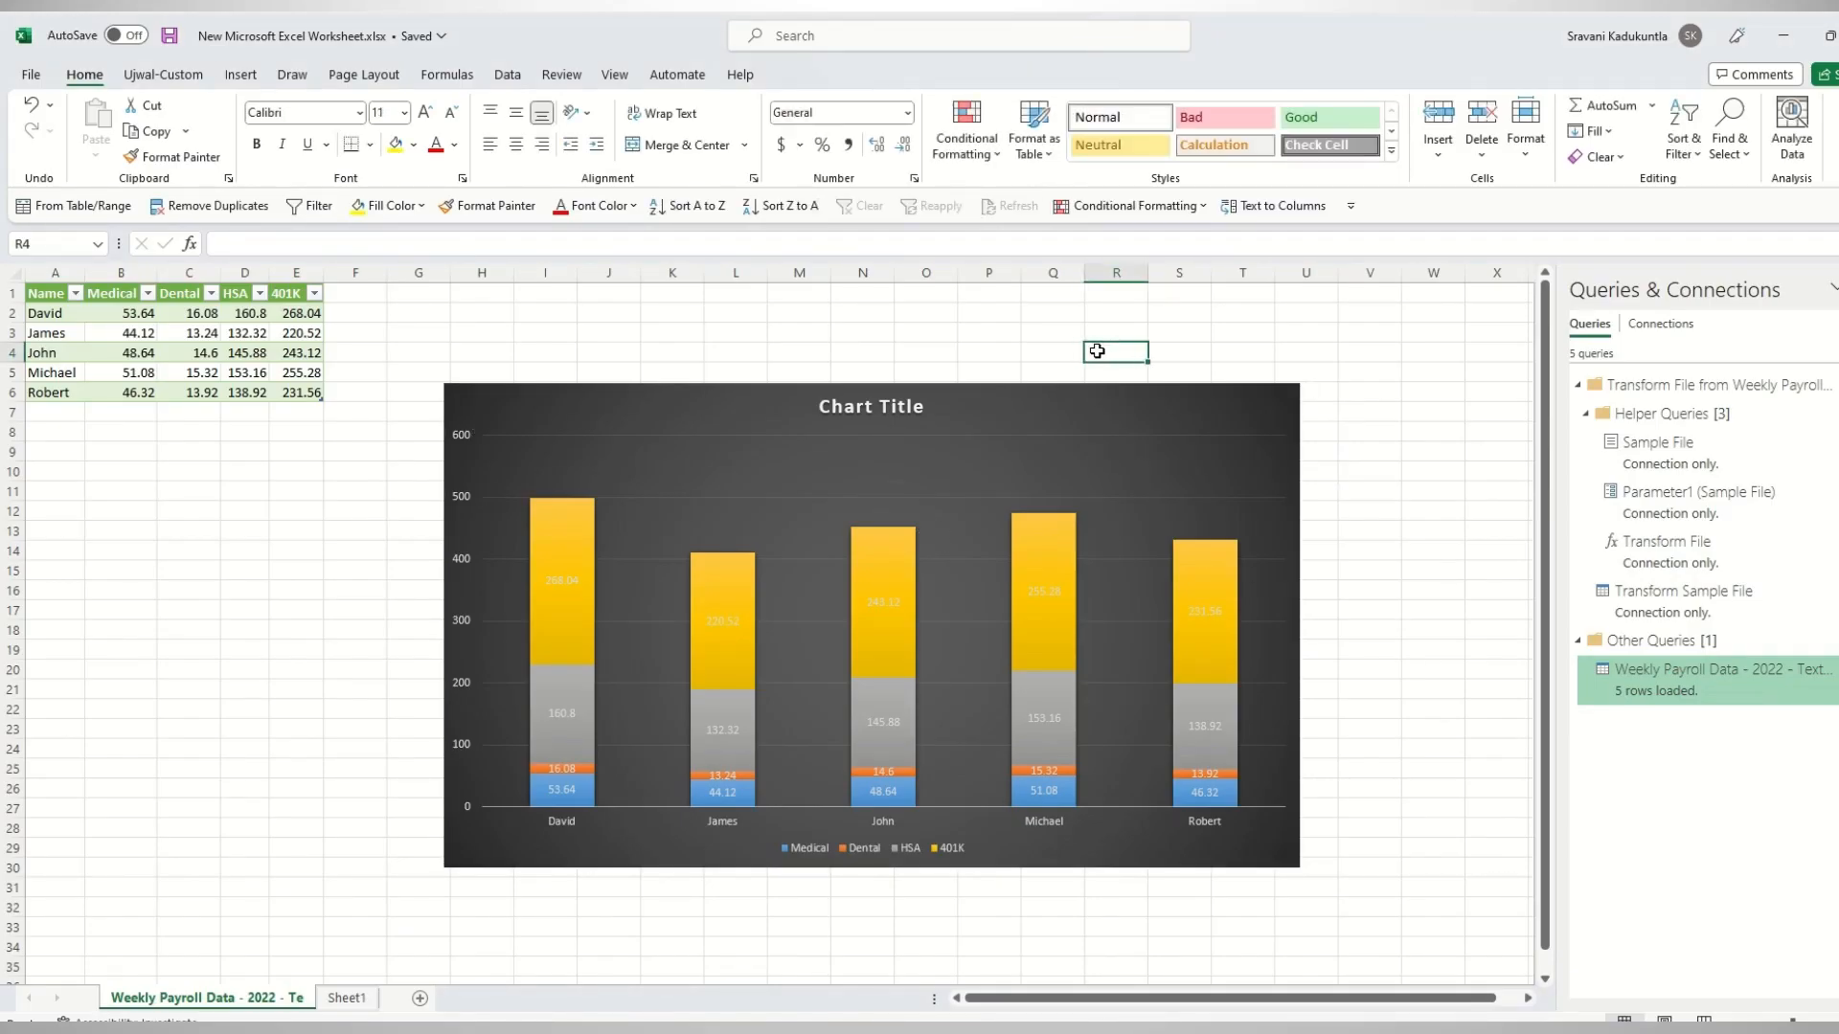
pyautogui.click(515, 80)
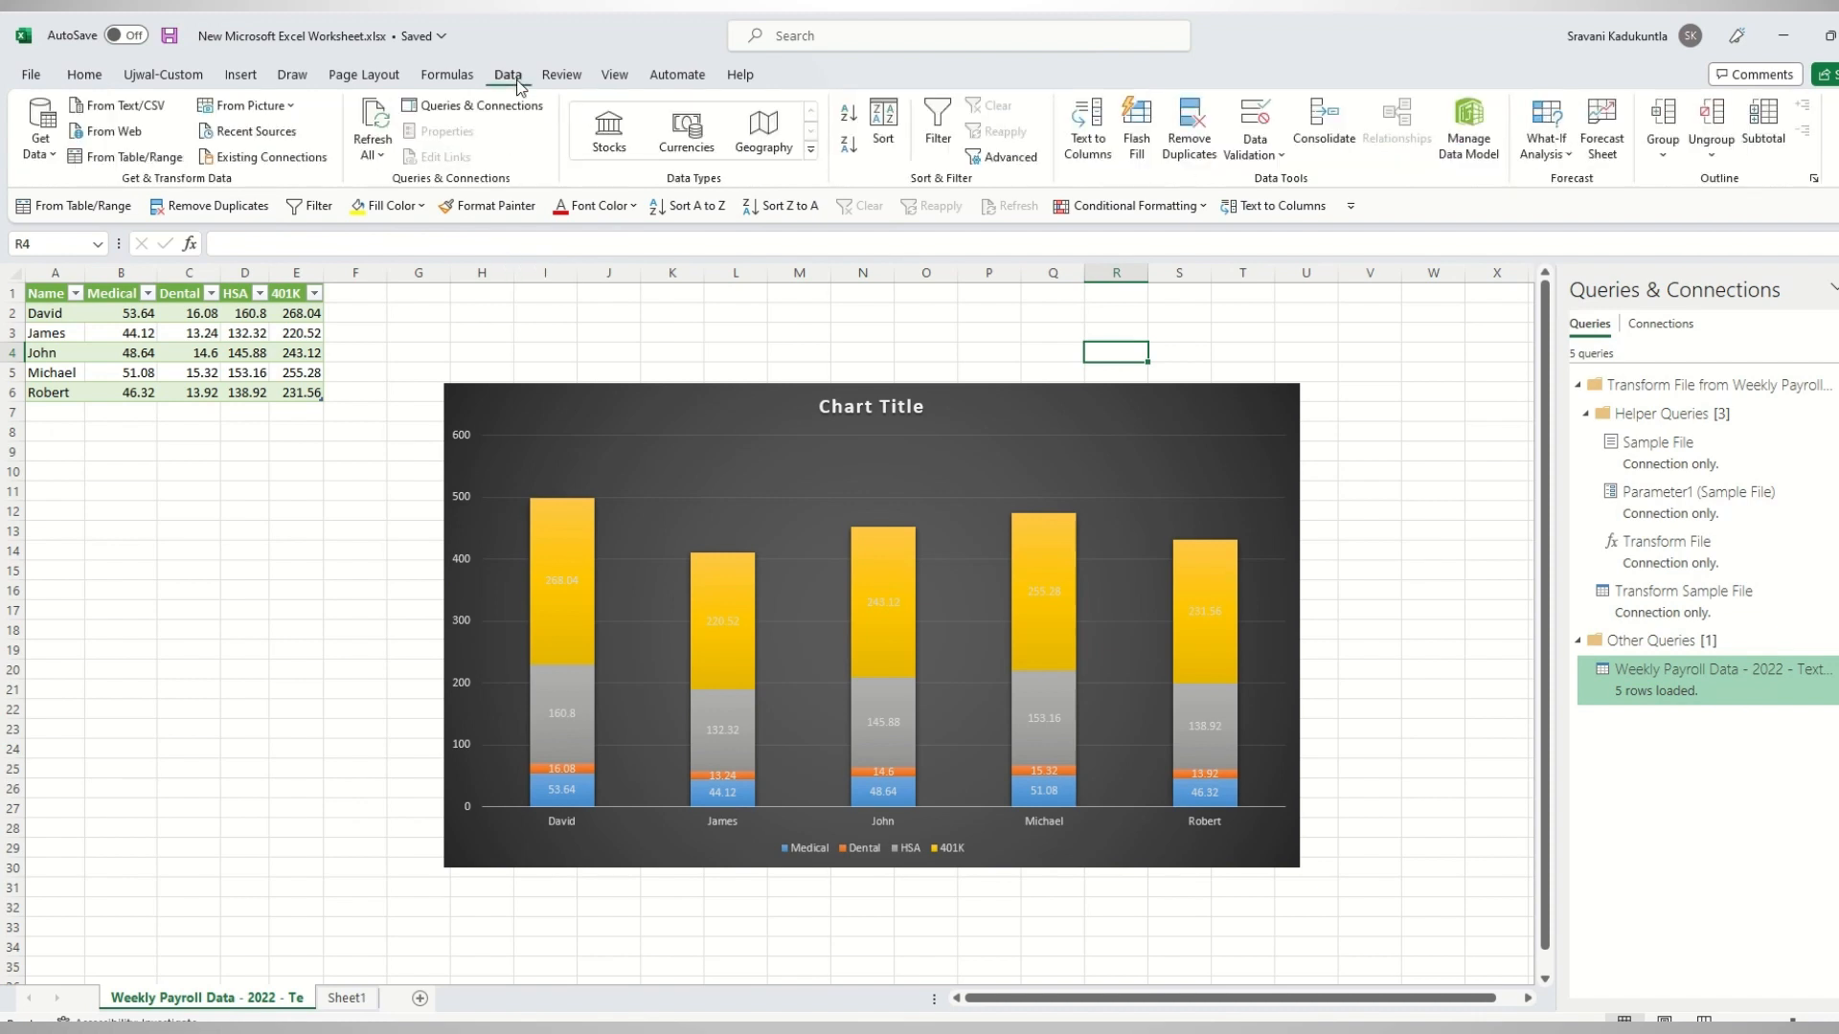
pyautogui.click(377, 119)
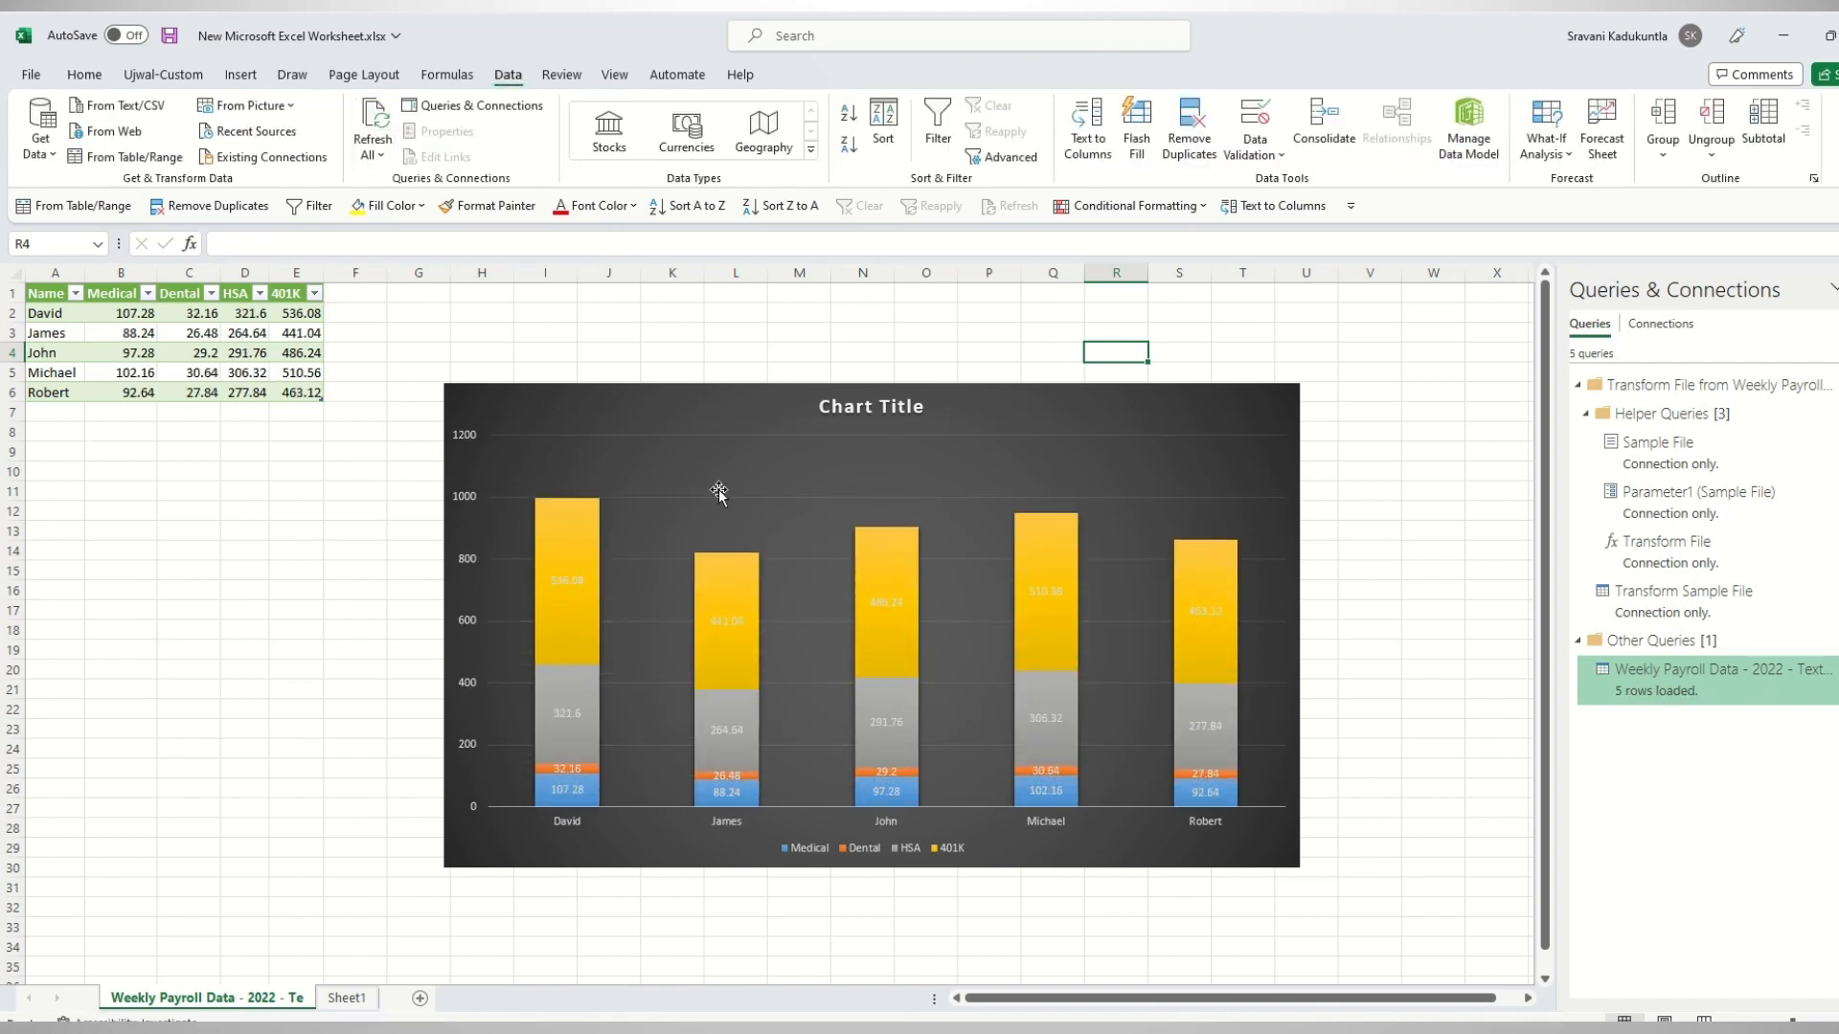
pyautogui.moveTo(1671, 697)
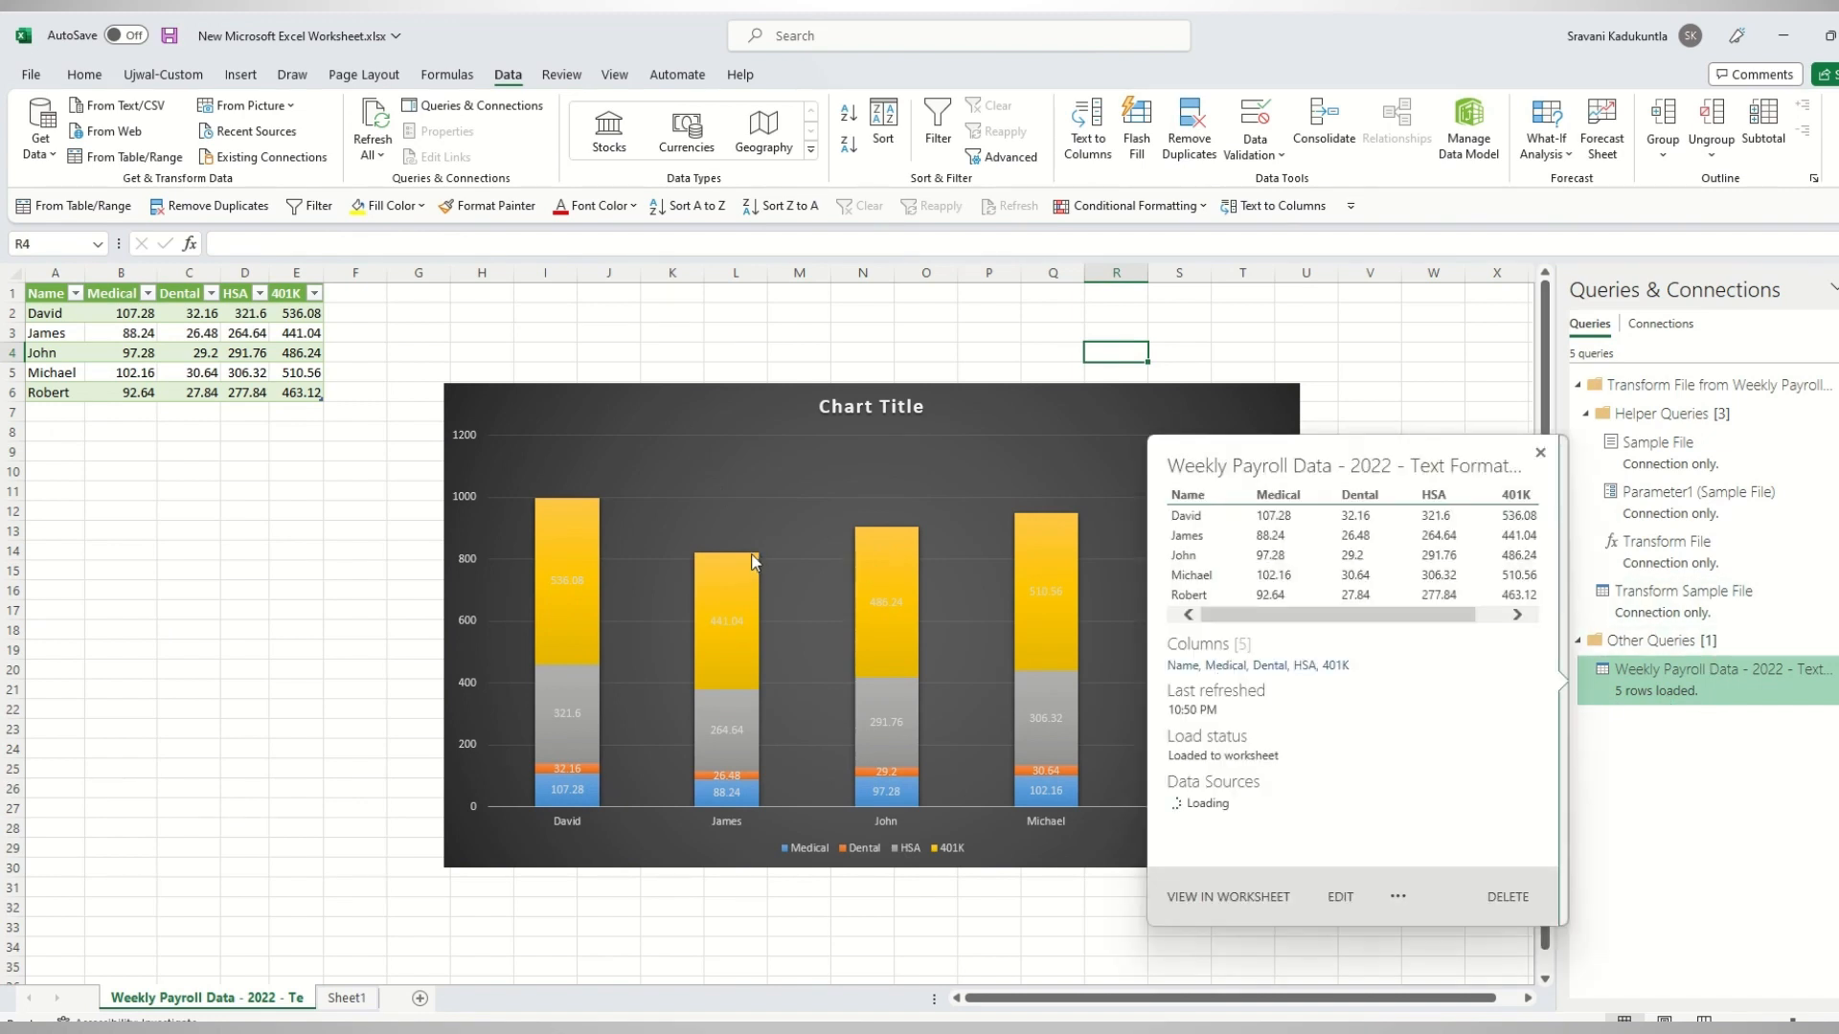
pyautogui.moveTo(753, 562)
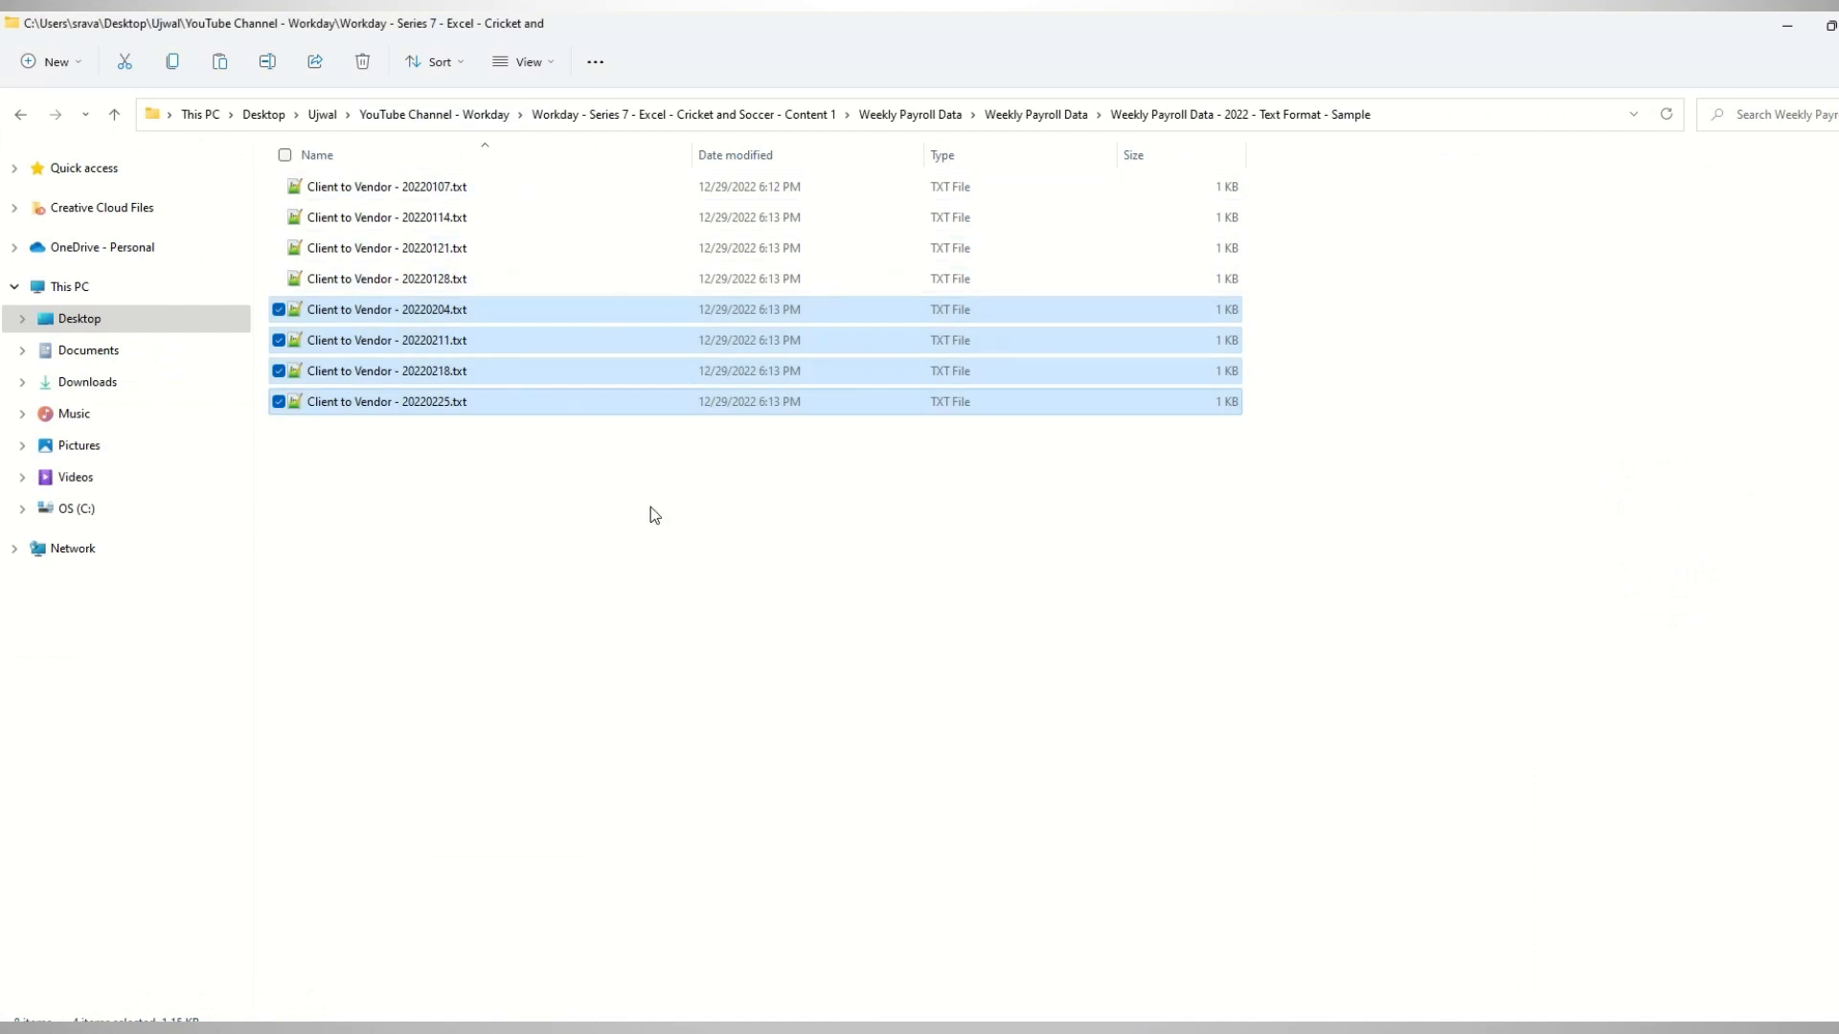
# In File Explorer, copy the files Client to Vendor - 20220304.txt through 20221230.txt from the folder Weekly Payroll Data - 2022 - Text Format.
pyautogui.click(651, 509)
pyautogui.hotkey('alt', 'Up')
pyautogui.press('Up')
pyautogui.press('Return')
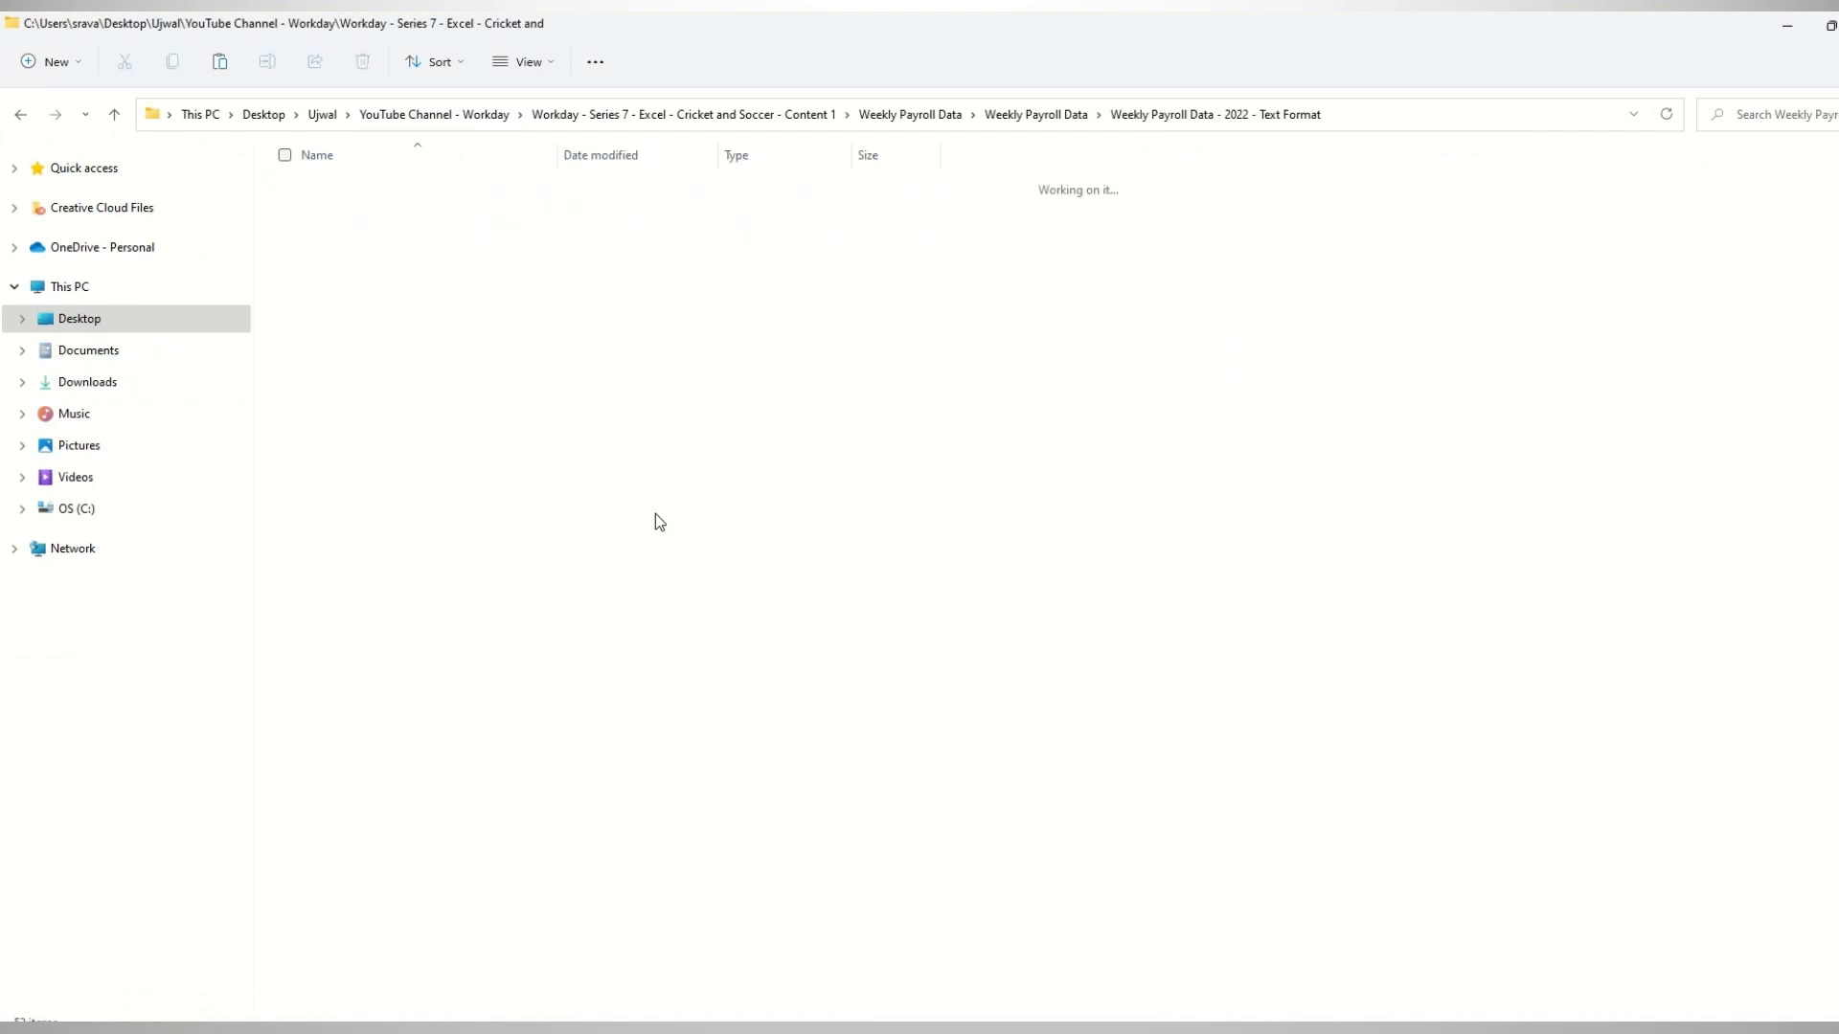
pyautogui.press('Down')
pyautogui.press('Down')
pyautogui.press('Down')
pyautogui.press('Down')
pyautogui.press('Down')
pyautogui.press('Down')
pyautogui.press('Down')
pyautogui.press('Down')
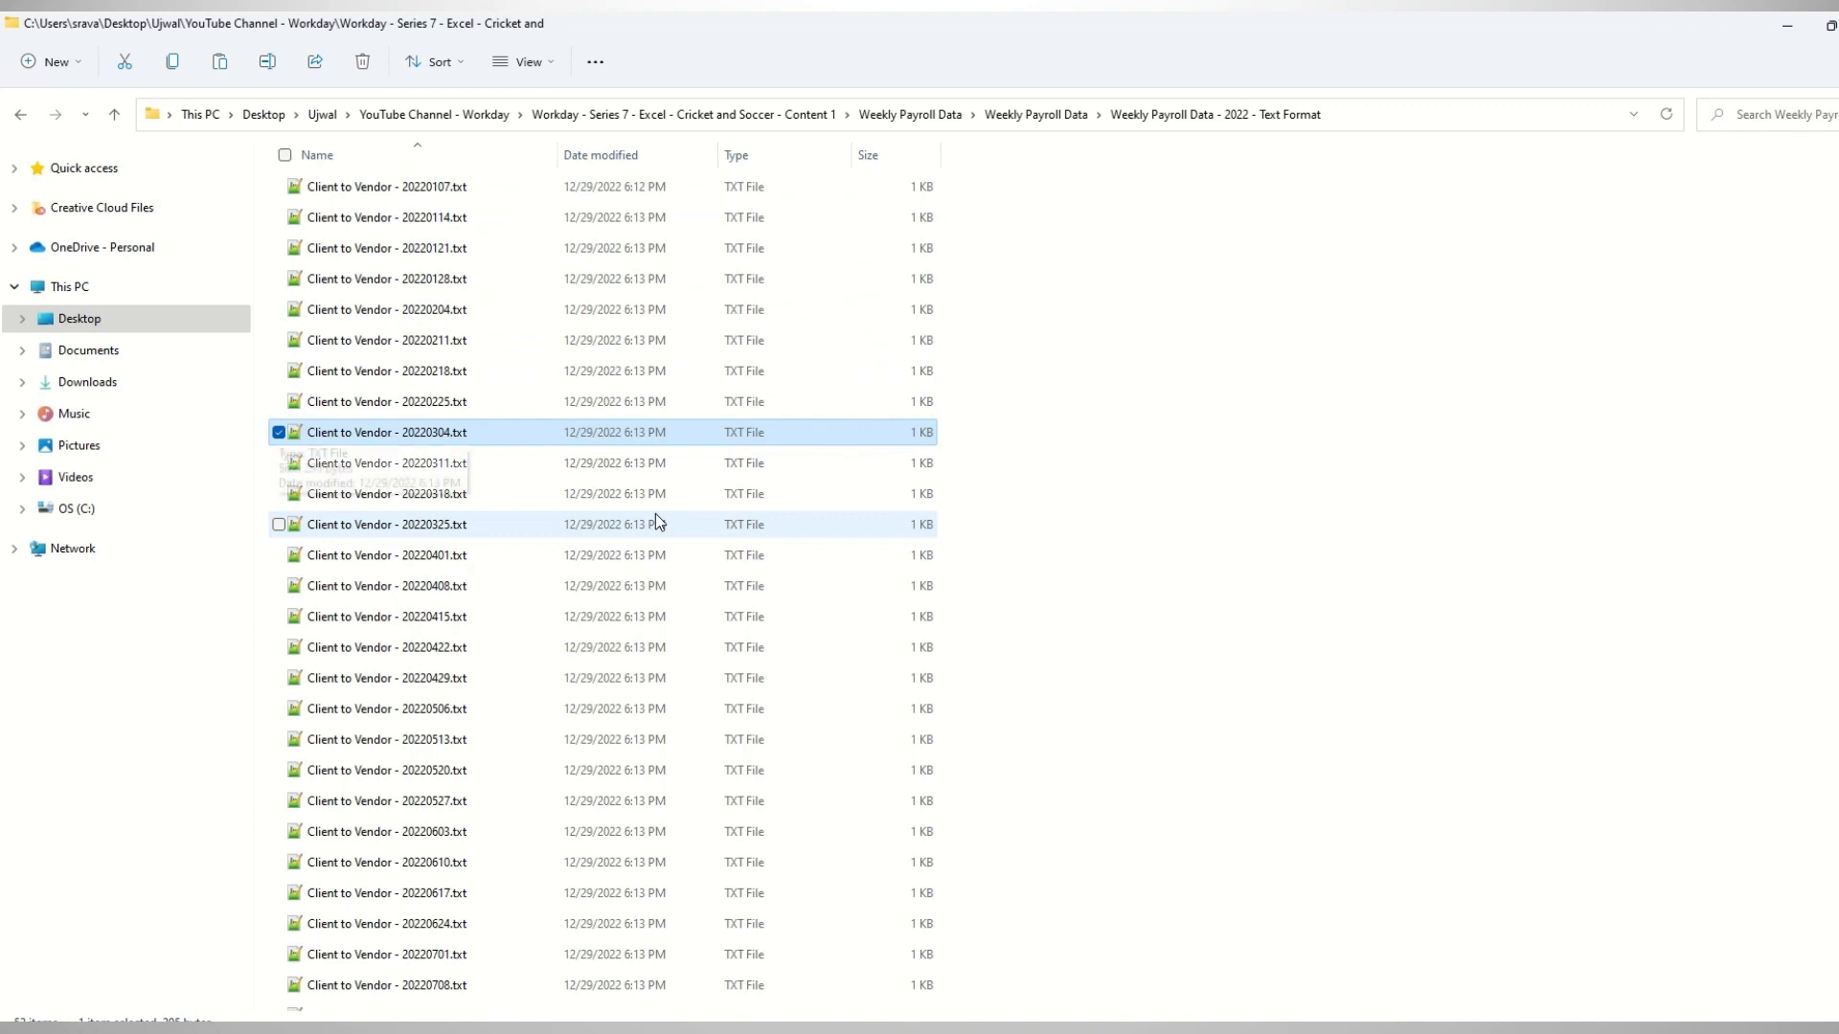
pyautogui.hotkey('shift', 'End')
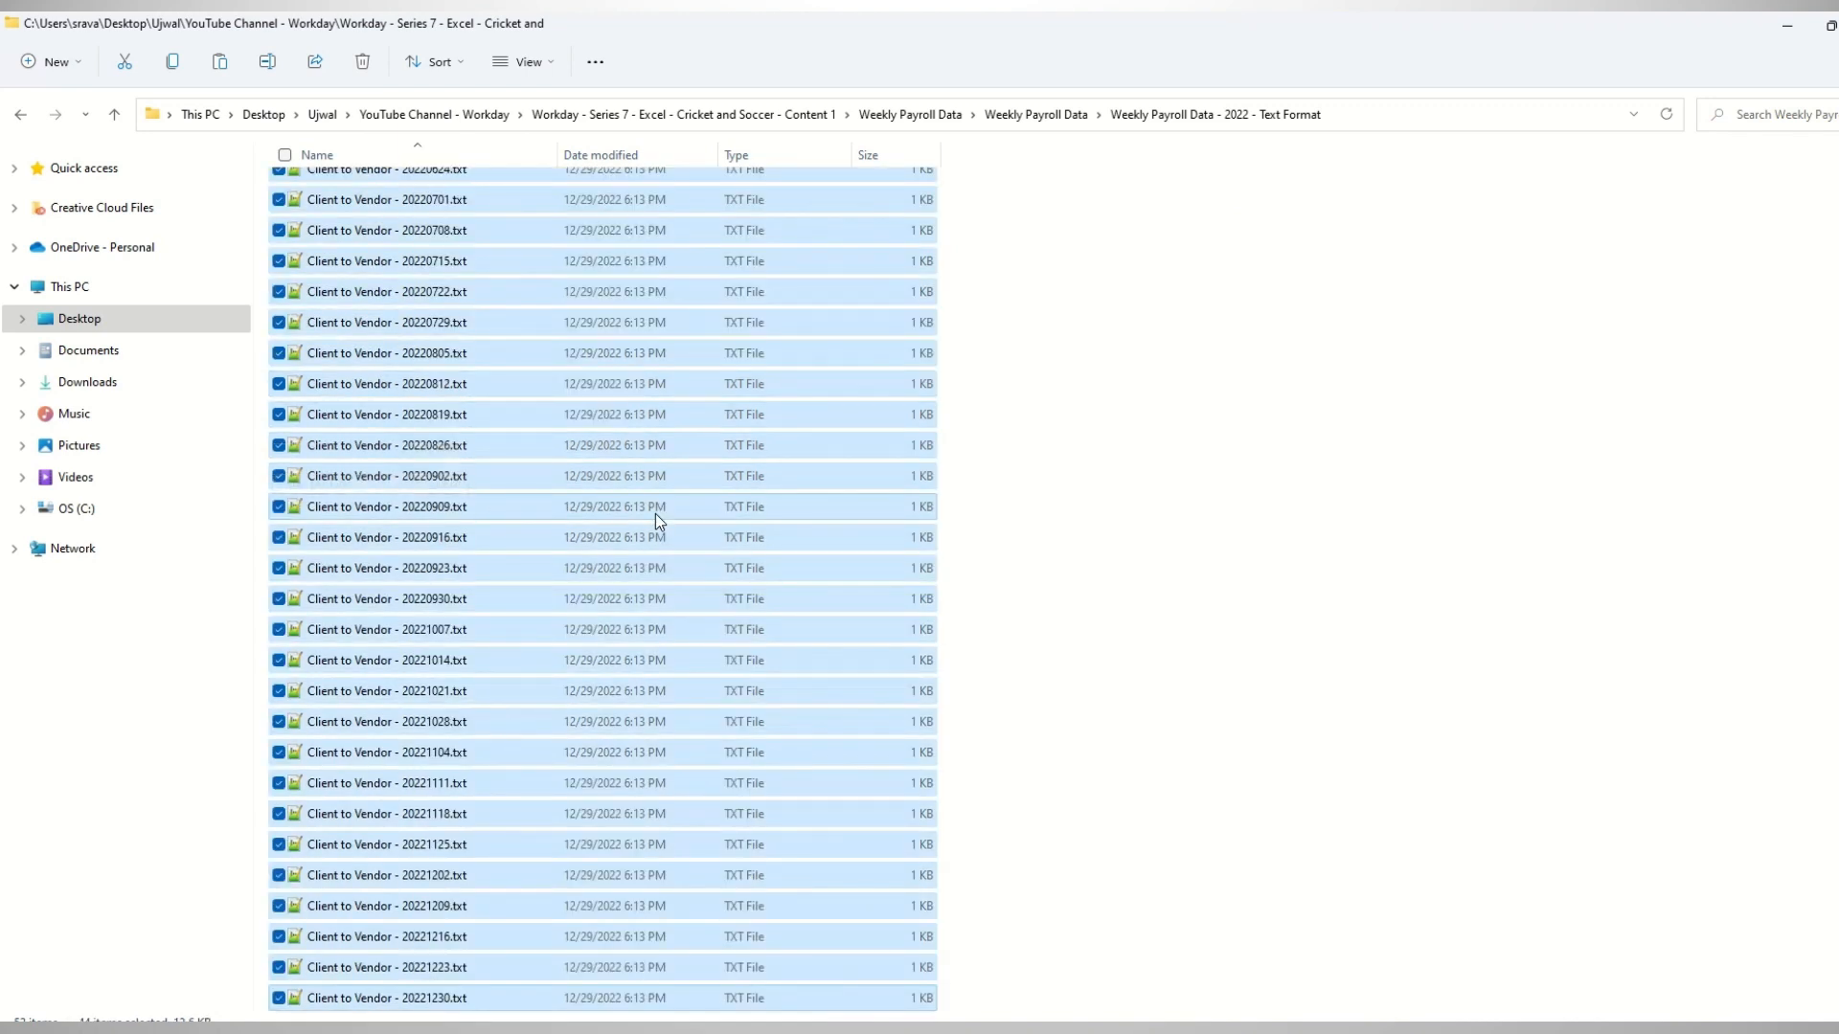
# Paste the copied payroll files into the folder Weekly Payroll Data - 2022 - Text Format - Sample.
pyautogui.hotkey('alt', 'Up')
pyautogui.press('Down')
pyautogui.press('Return')
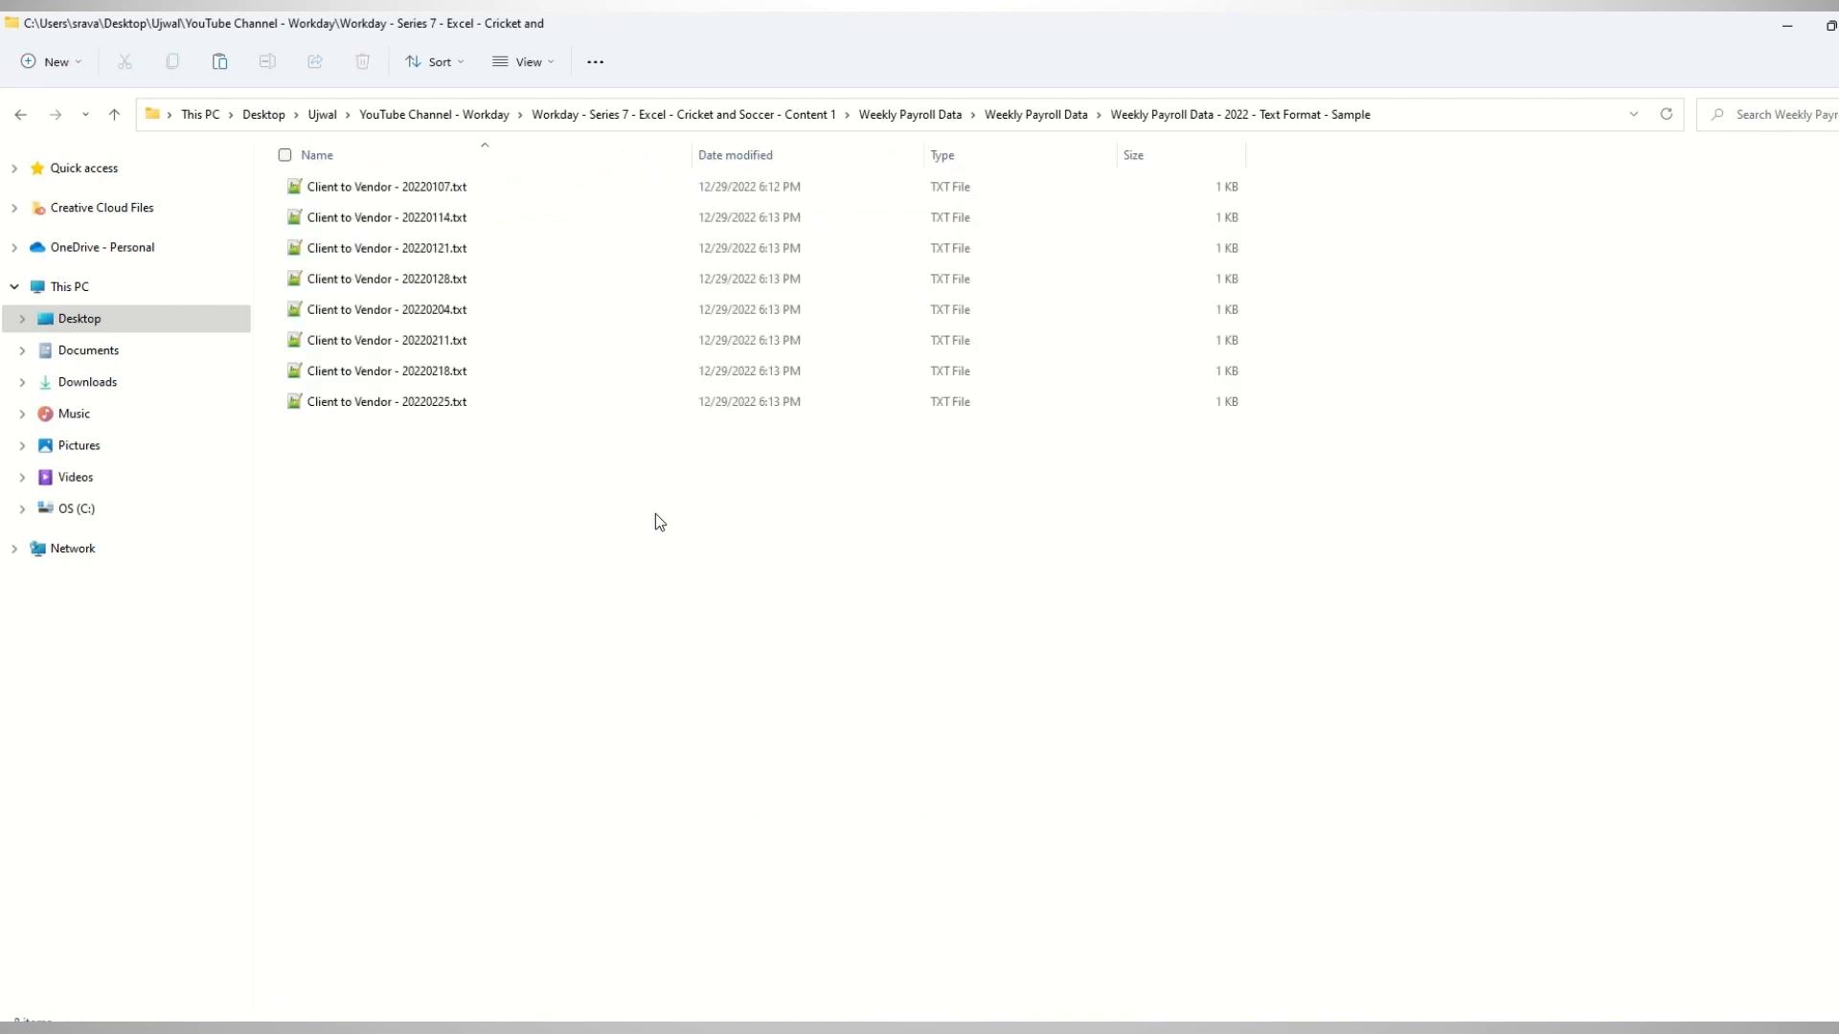
pyautogui.hotkey('ctrl', 'v')
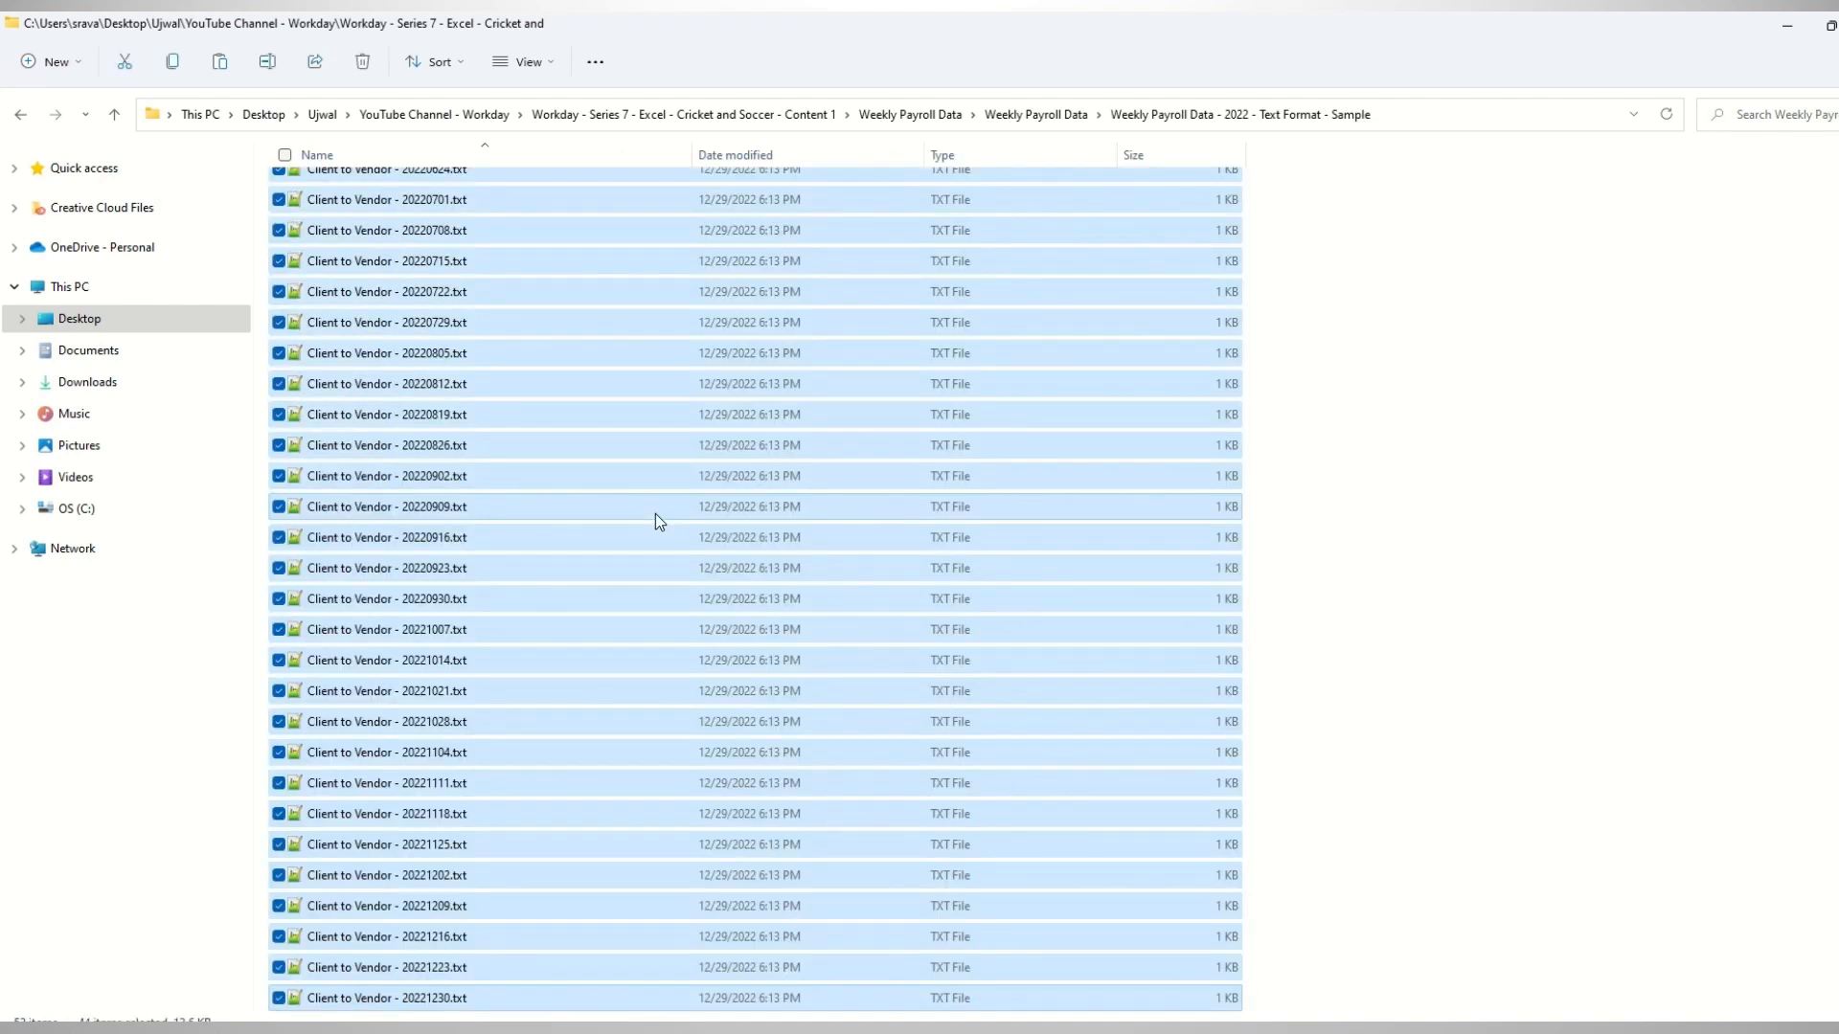
# Switch back to Excel, refresh all queries and check the chart's employee axis, legend and 401K series.
pyautogui.hotkey('alt', 'Tab')
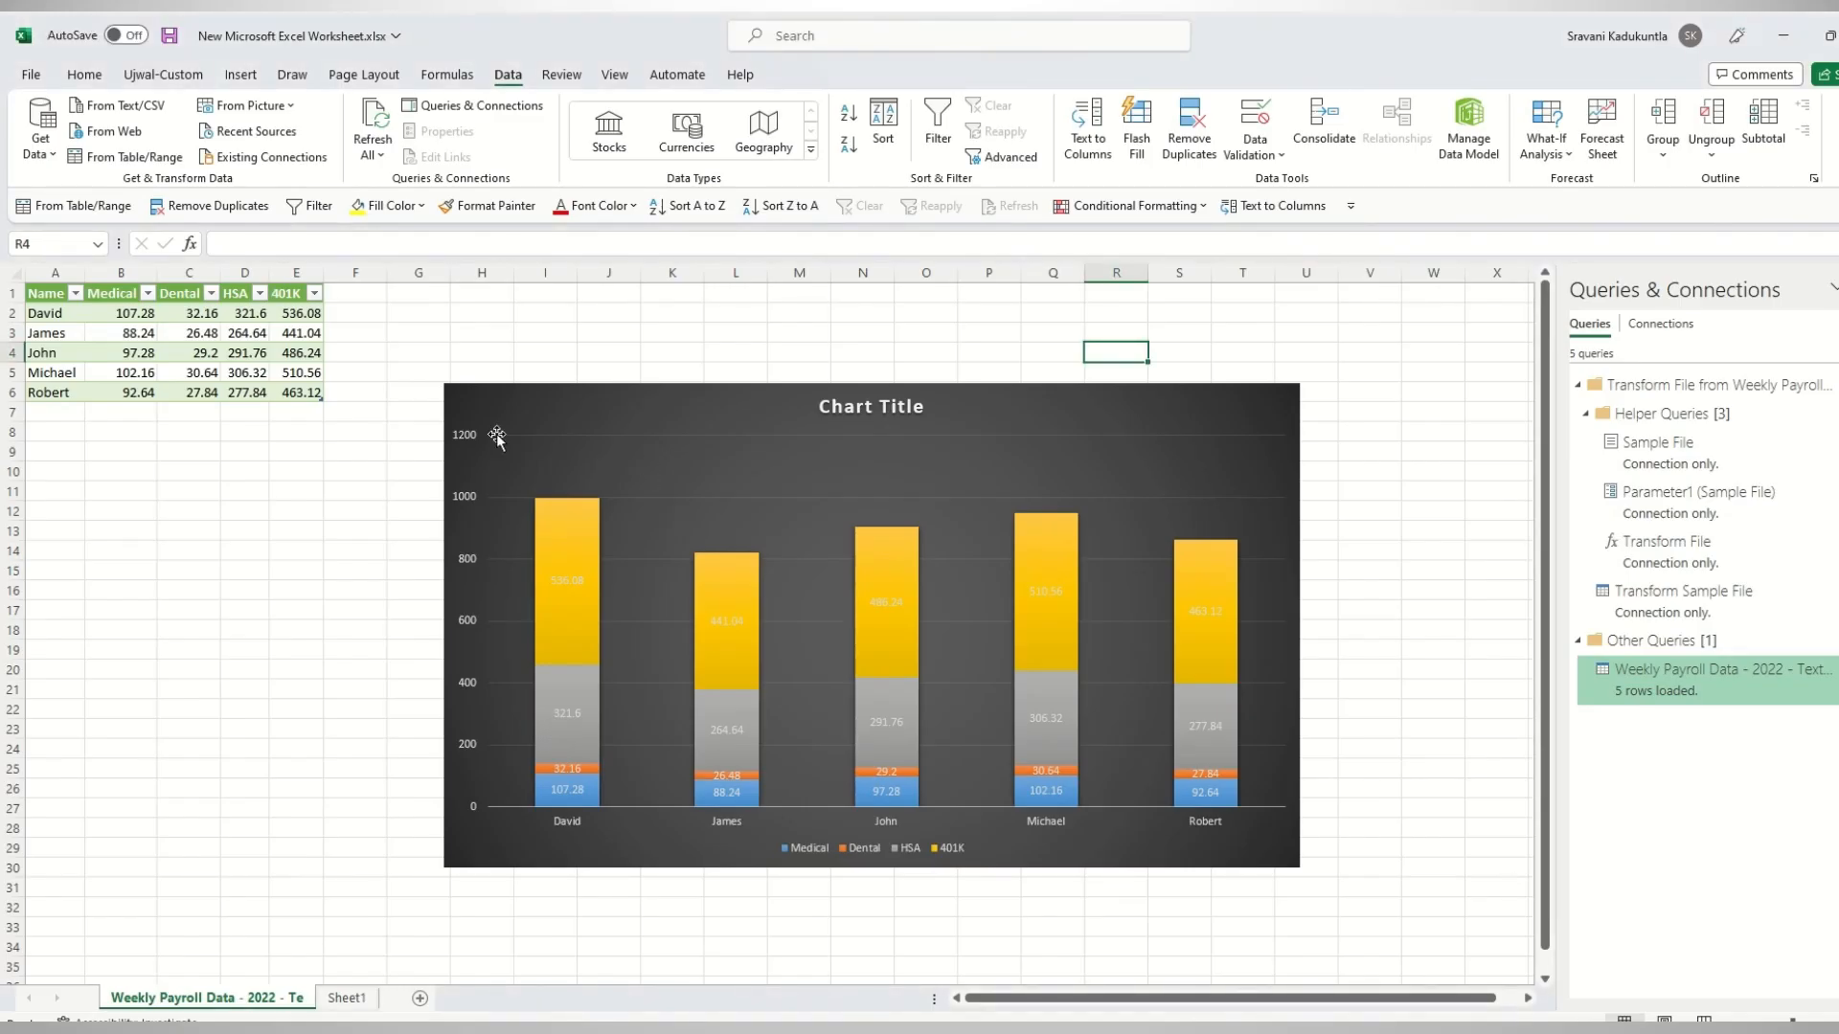
pyautogui.click(379, 119)
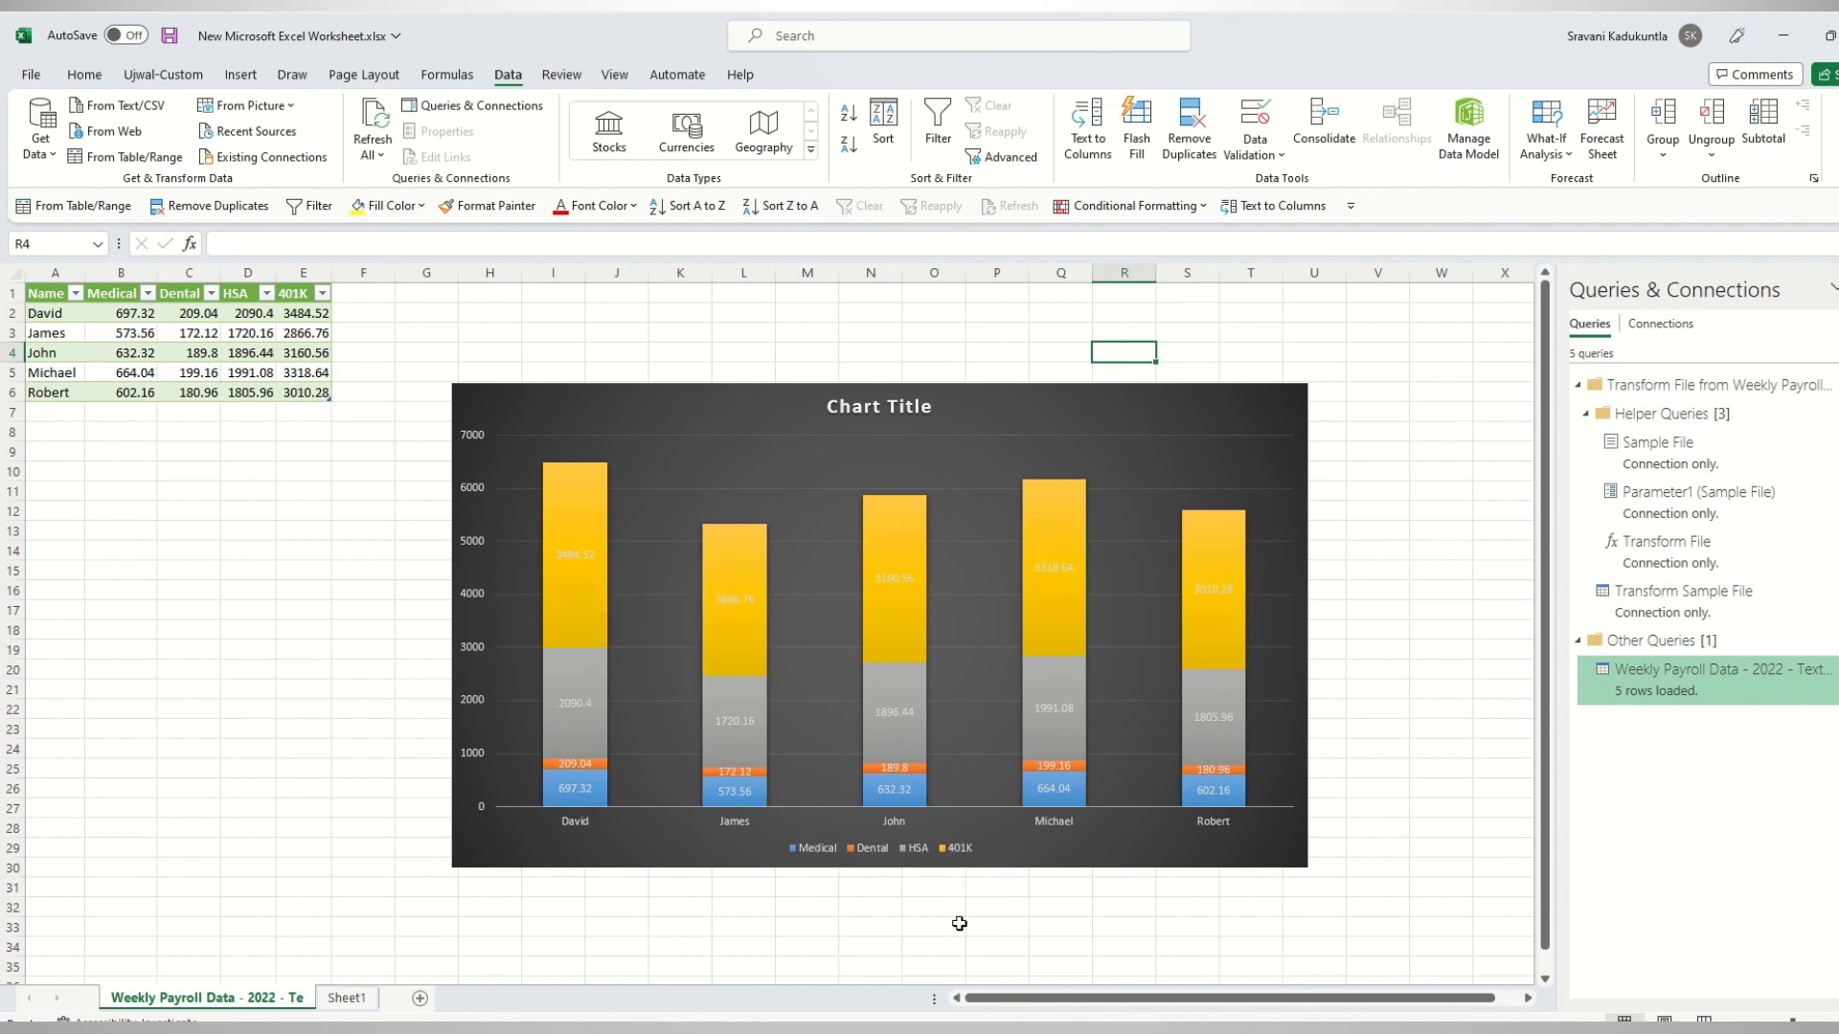
pyautogui.click(577, 827)
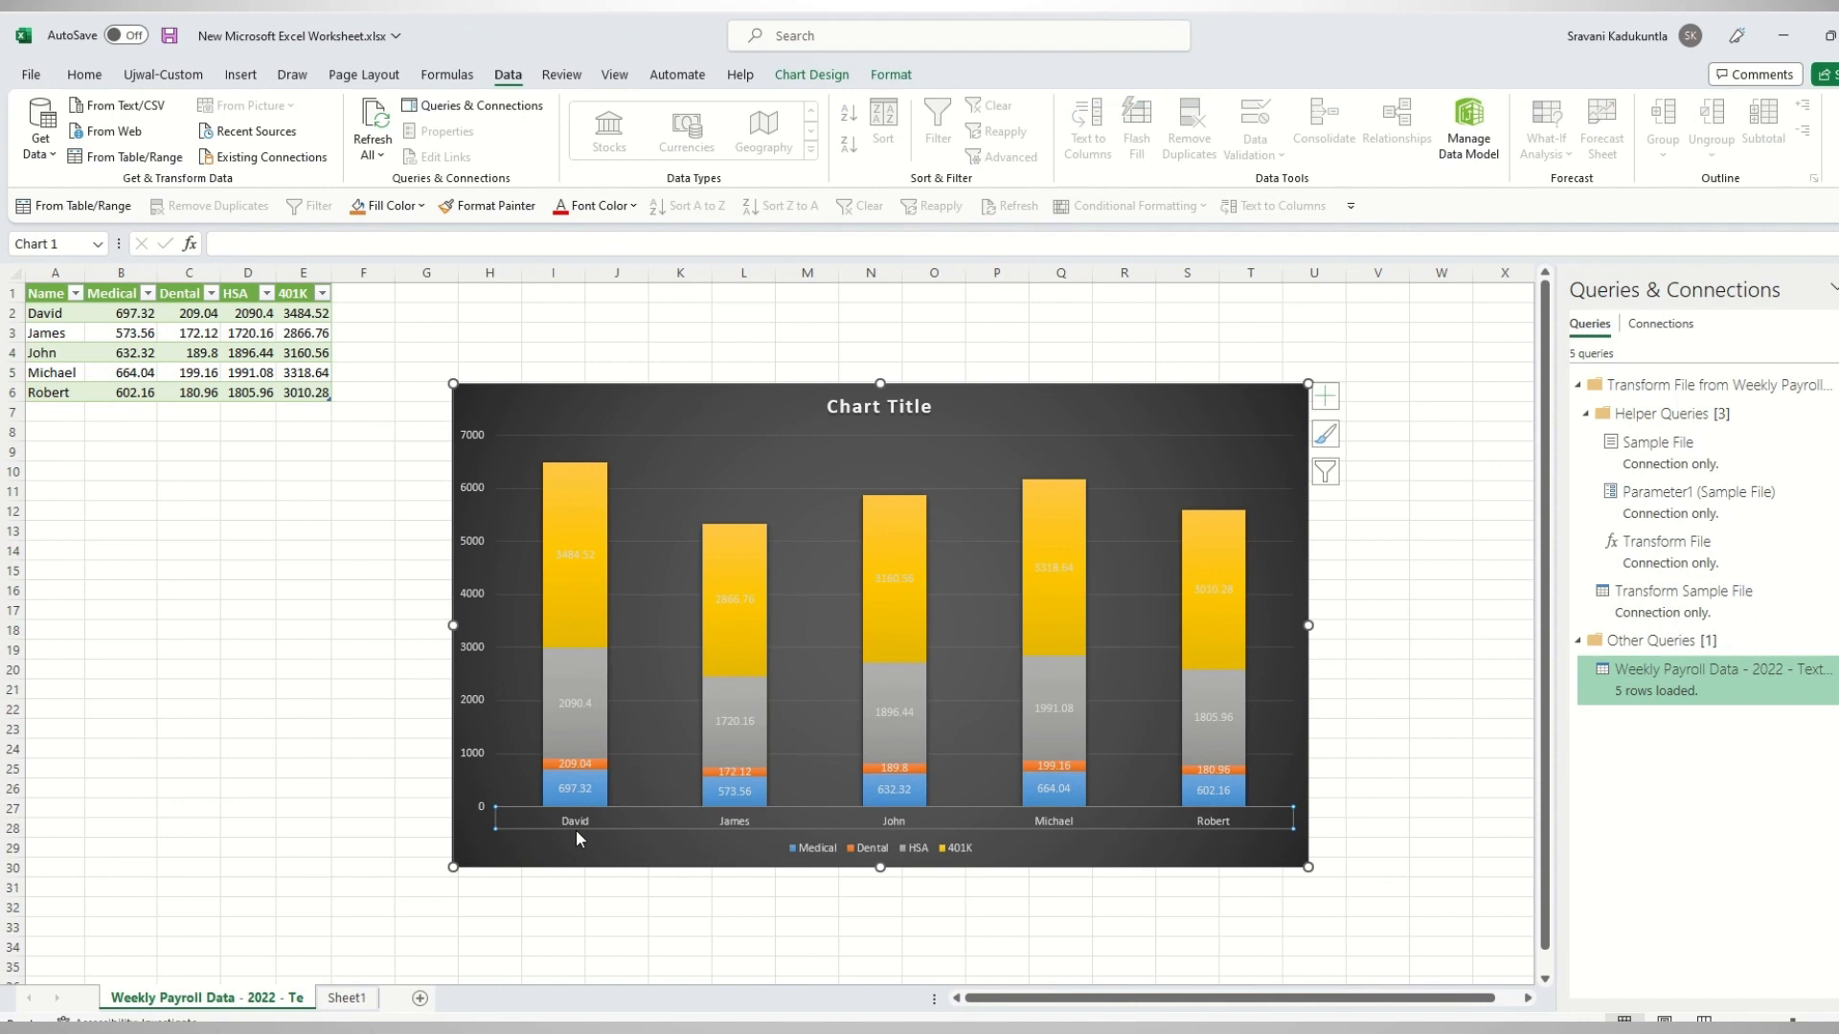
pyautogui.click(969, 854)
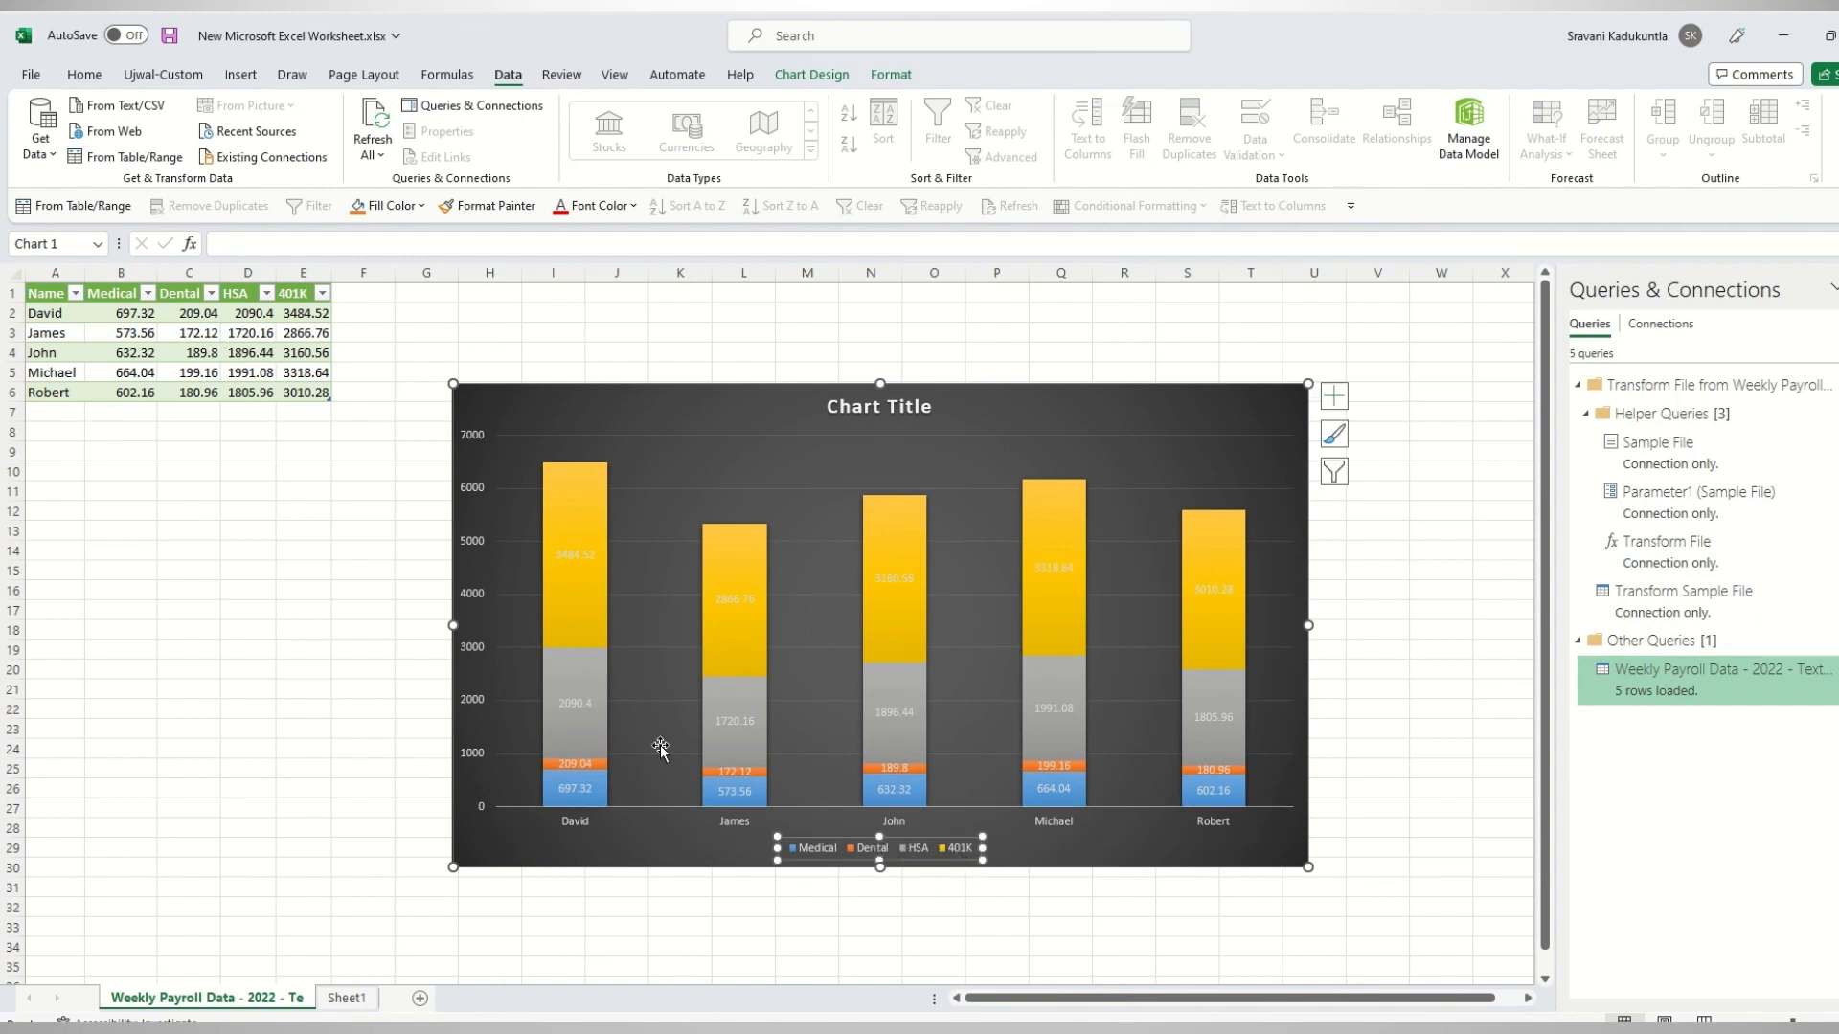
pyautogui.click(572, 590)
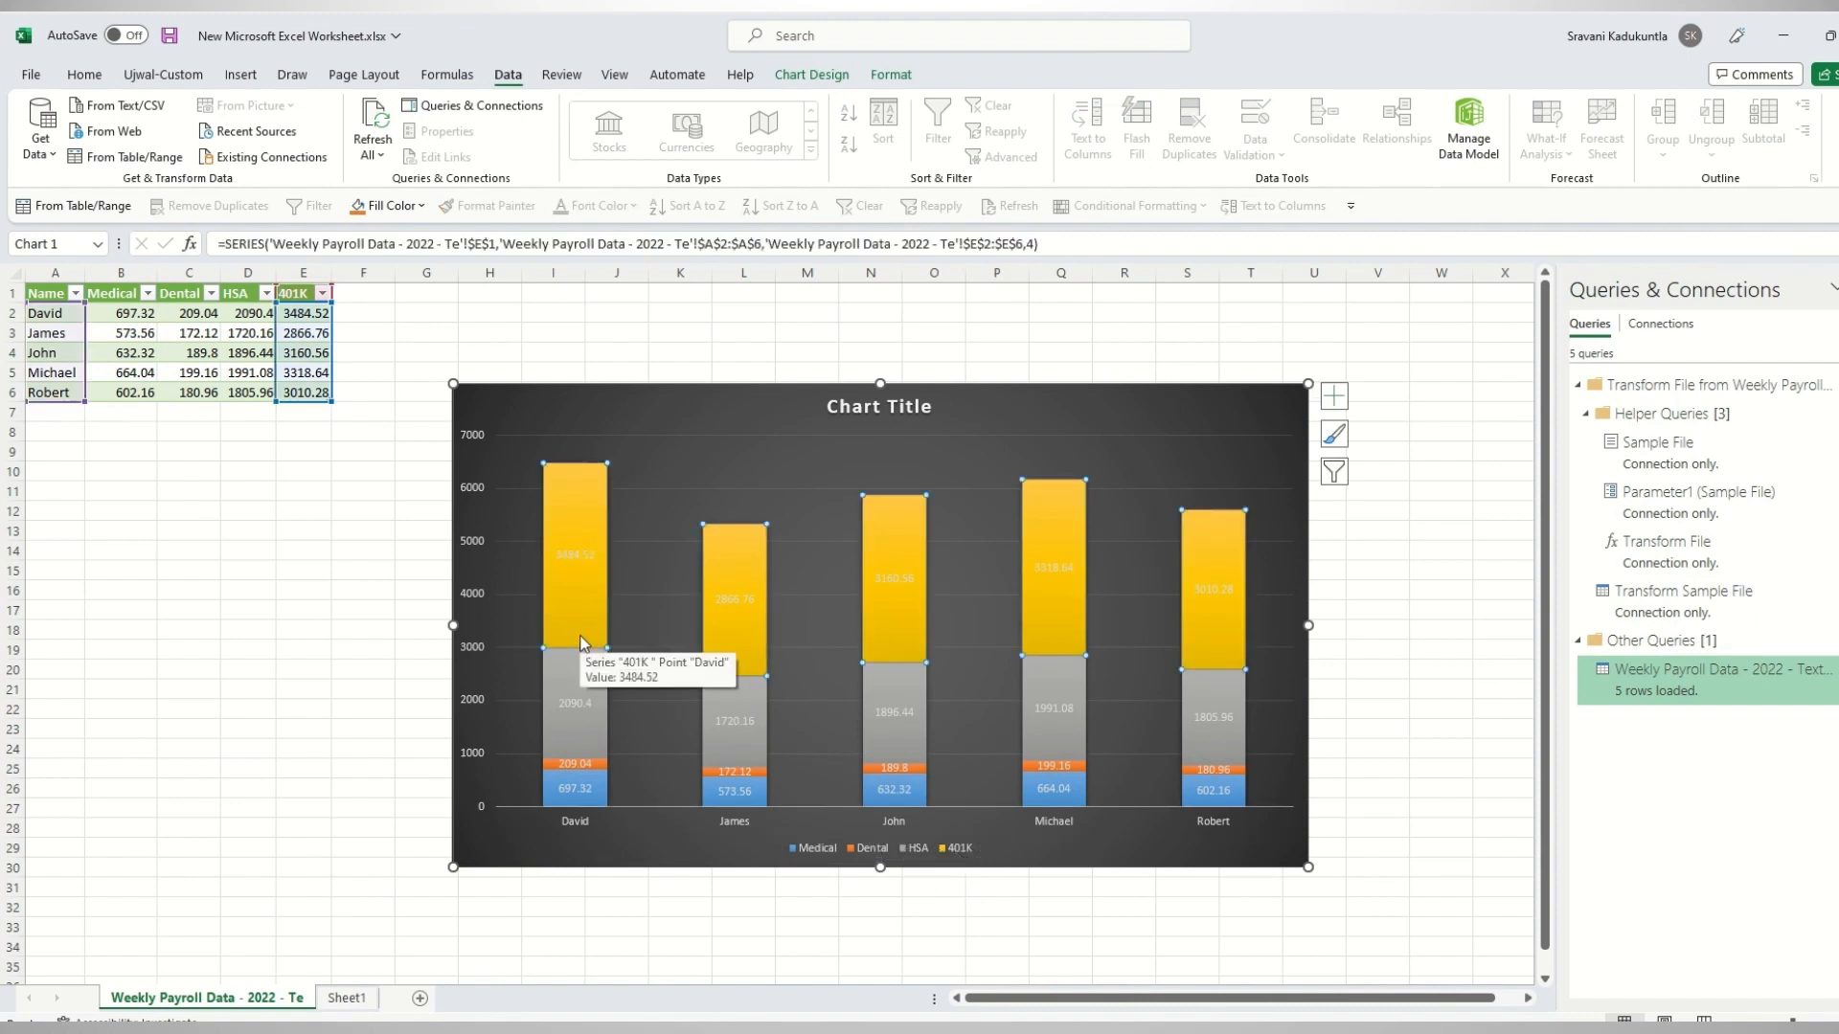
pyautogui.click(1130, 862)
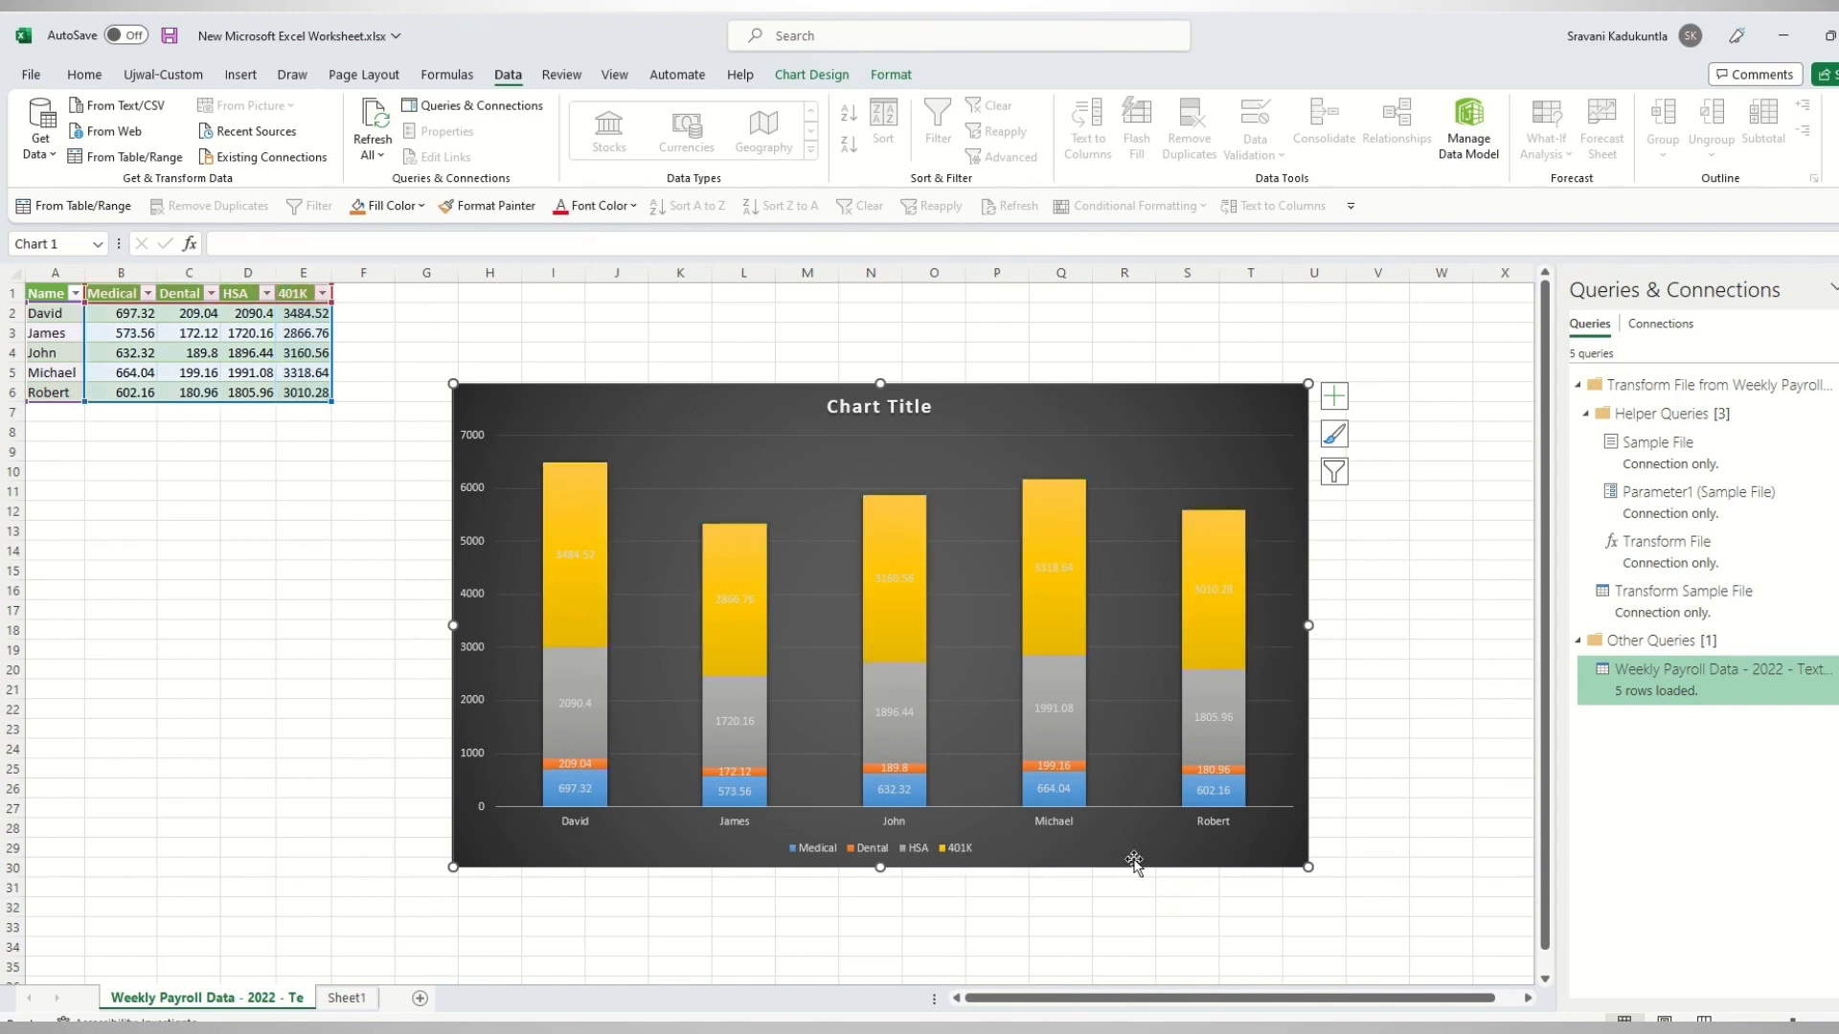